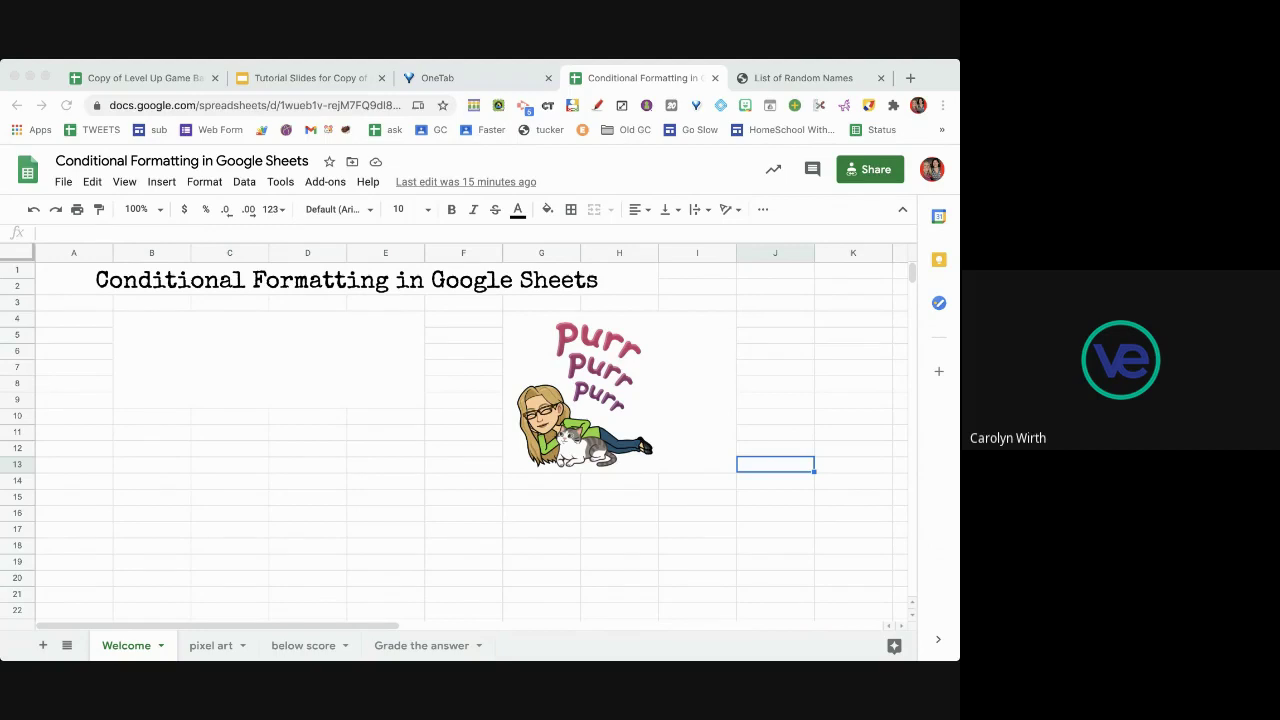
Enter "your name" in the merged cell B4:E9 on the Welcome sheet
left_click(311, 375)
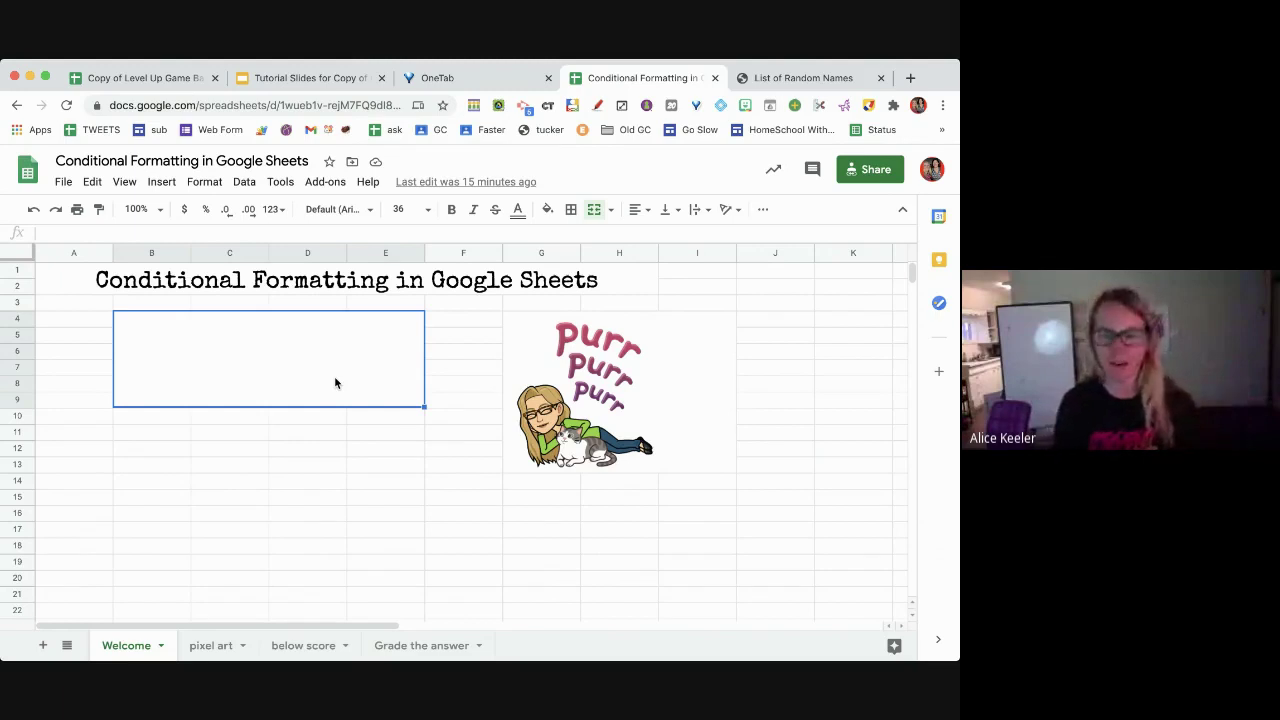
type("you")
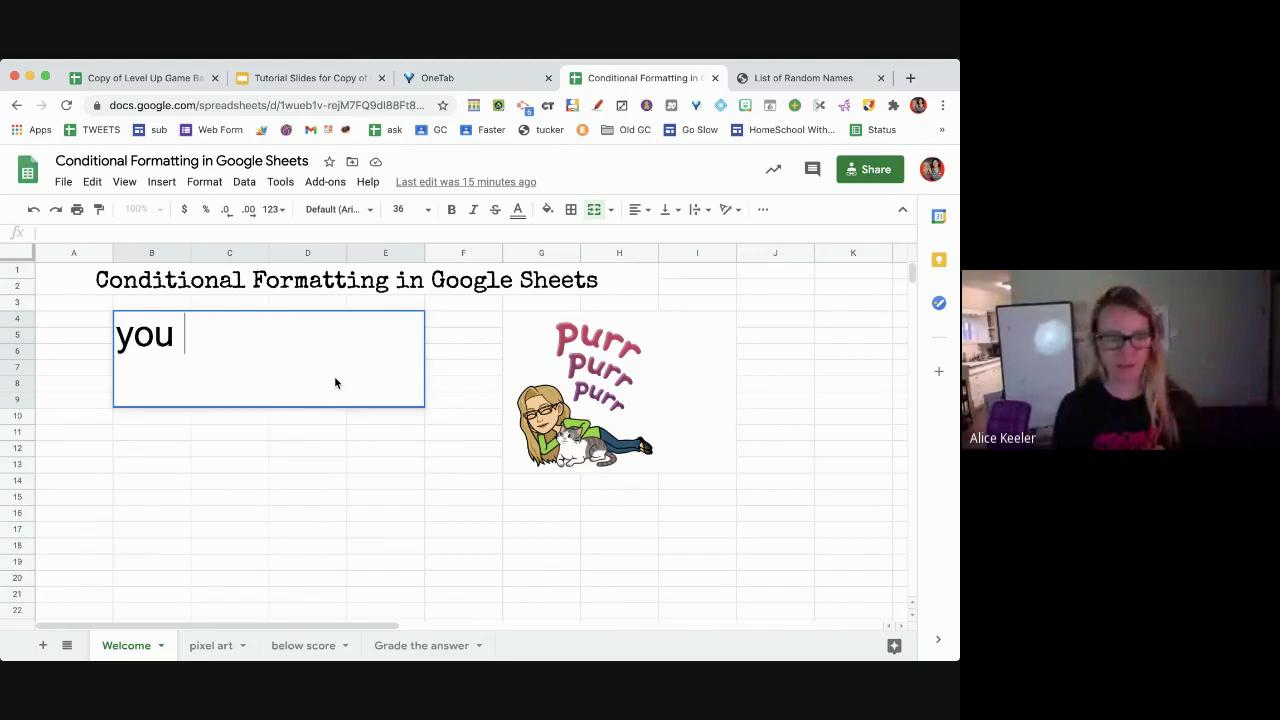
type("r name")
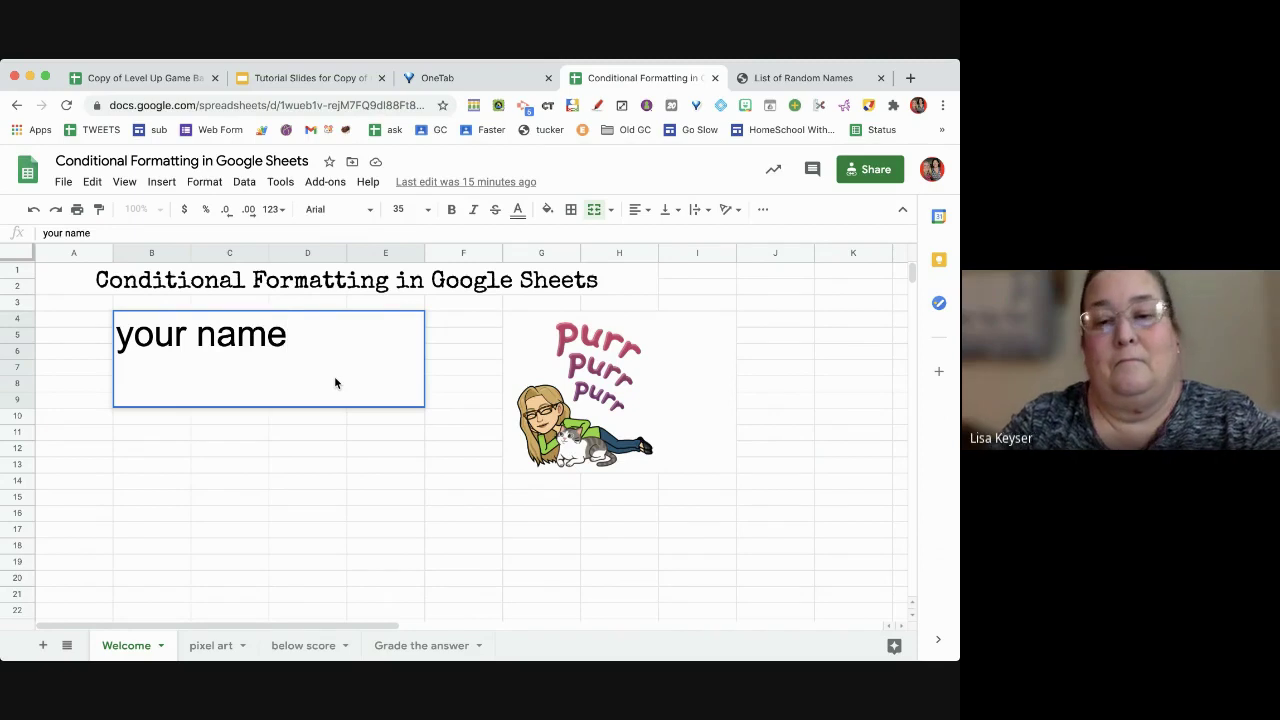
key("Return")
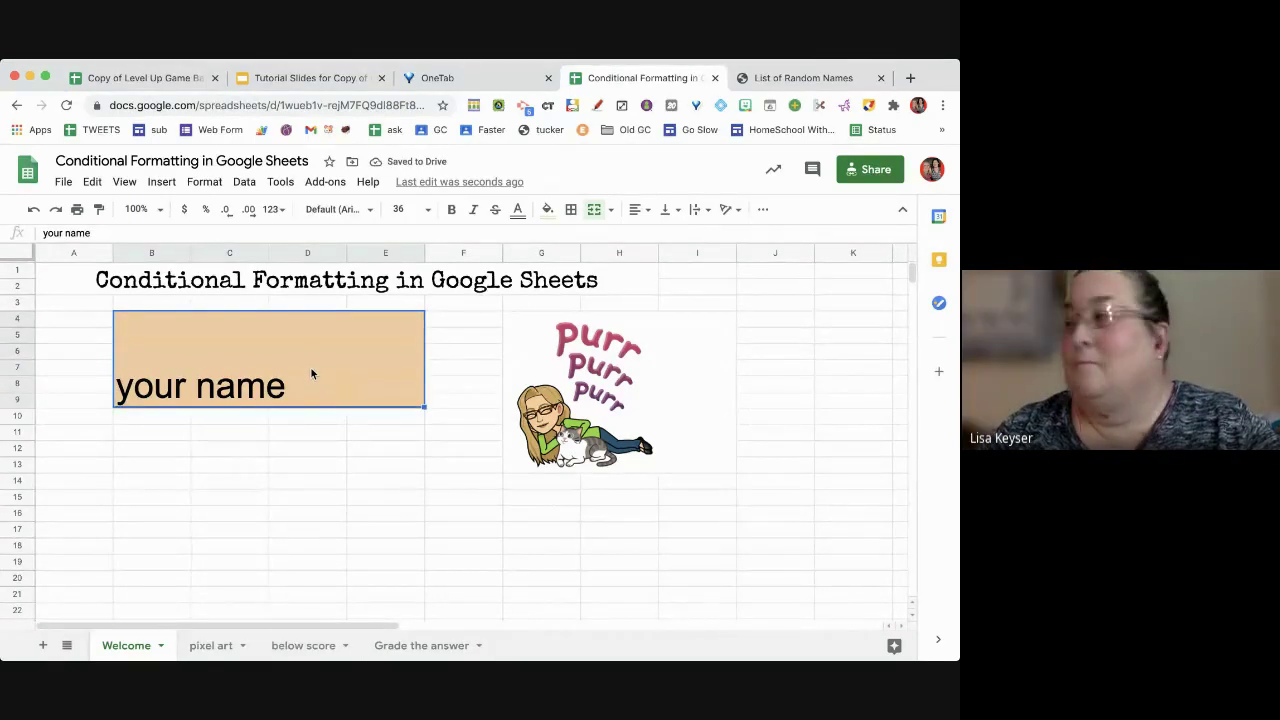
Replace the text in merged cell B4:E9 with the presenter's first name, and clear the cell
type("alice")
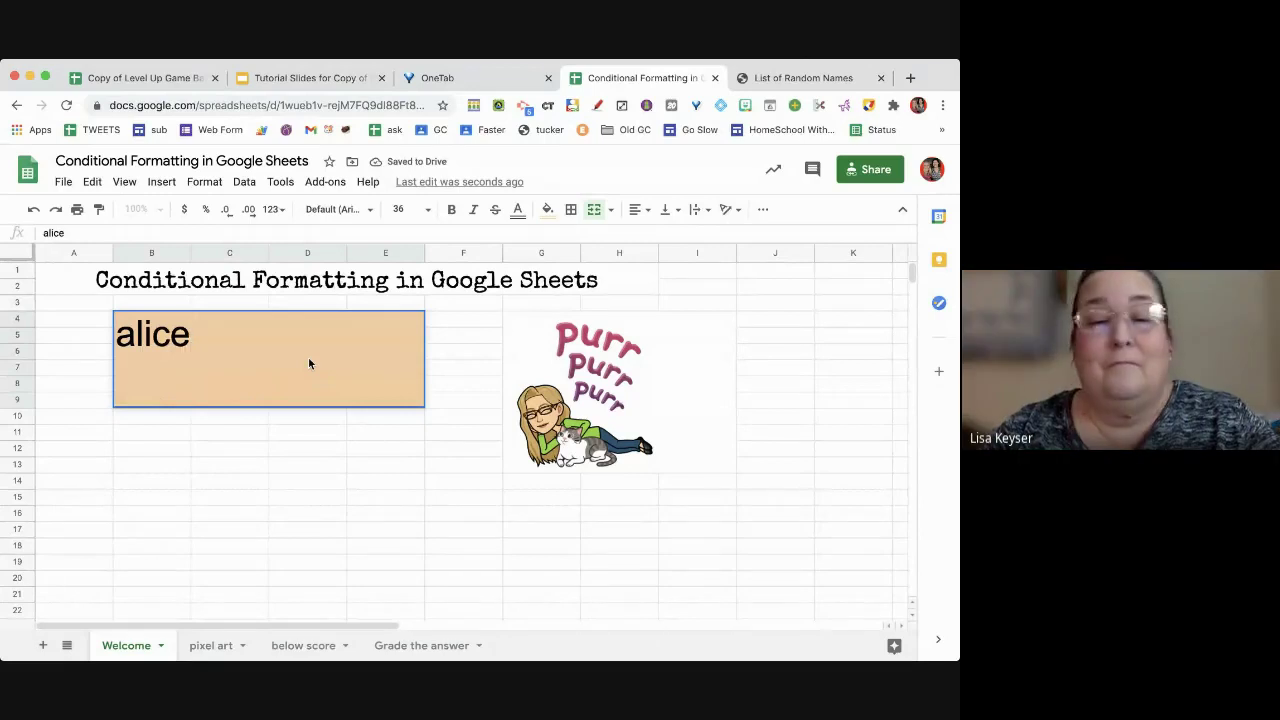
key("Return")
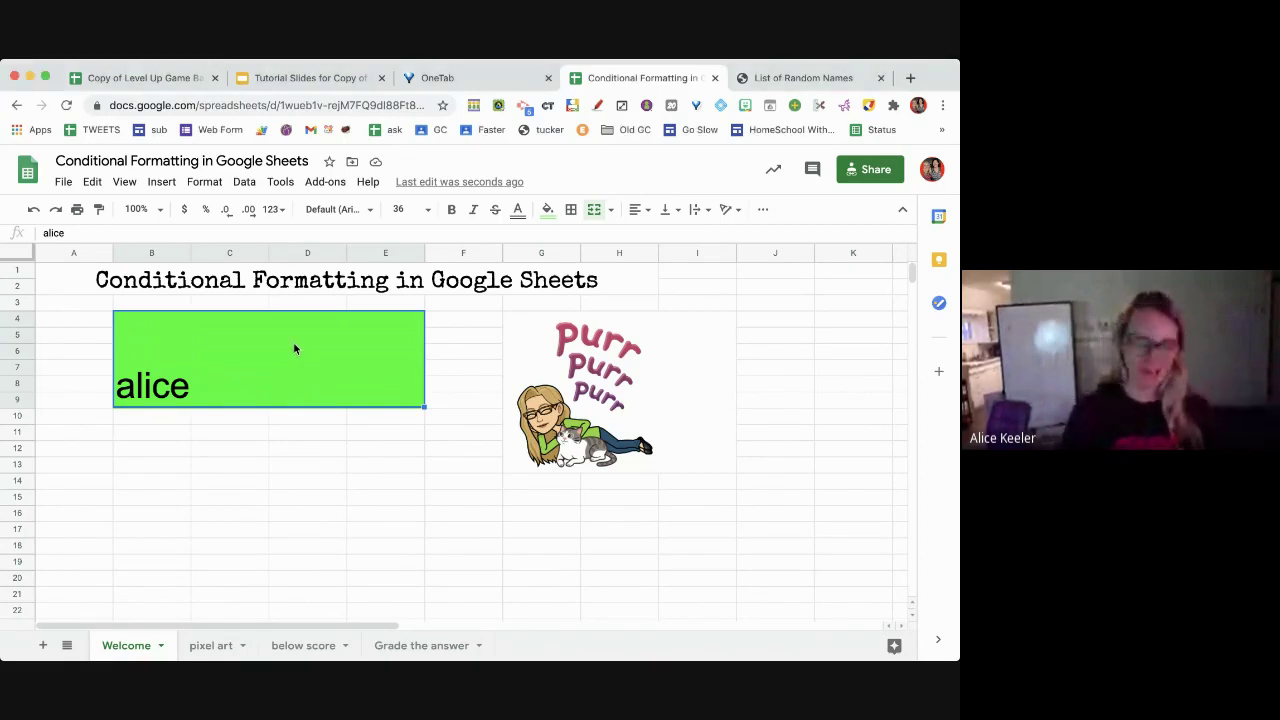
key("Delete")
left_click(302, 465)
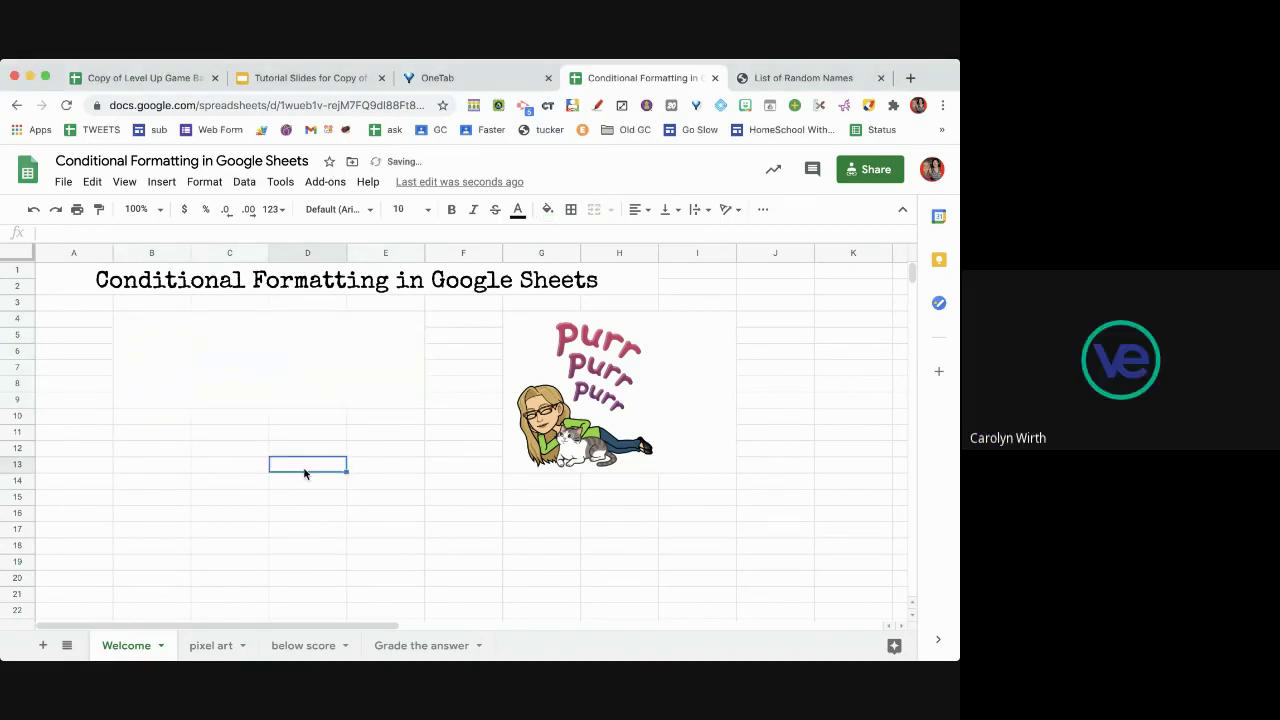
Test merged cell B4:E9 with "hi" and with the presenter's first name, and clear the cell again
left_click(270, 367)
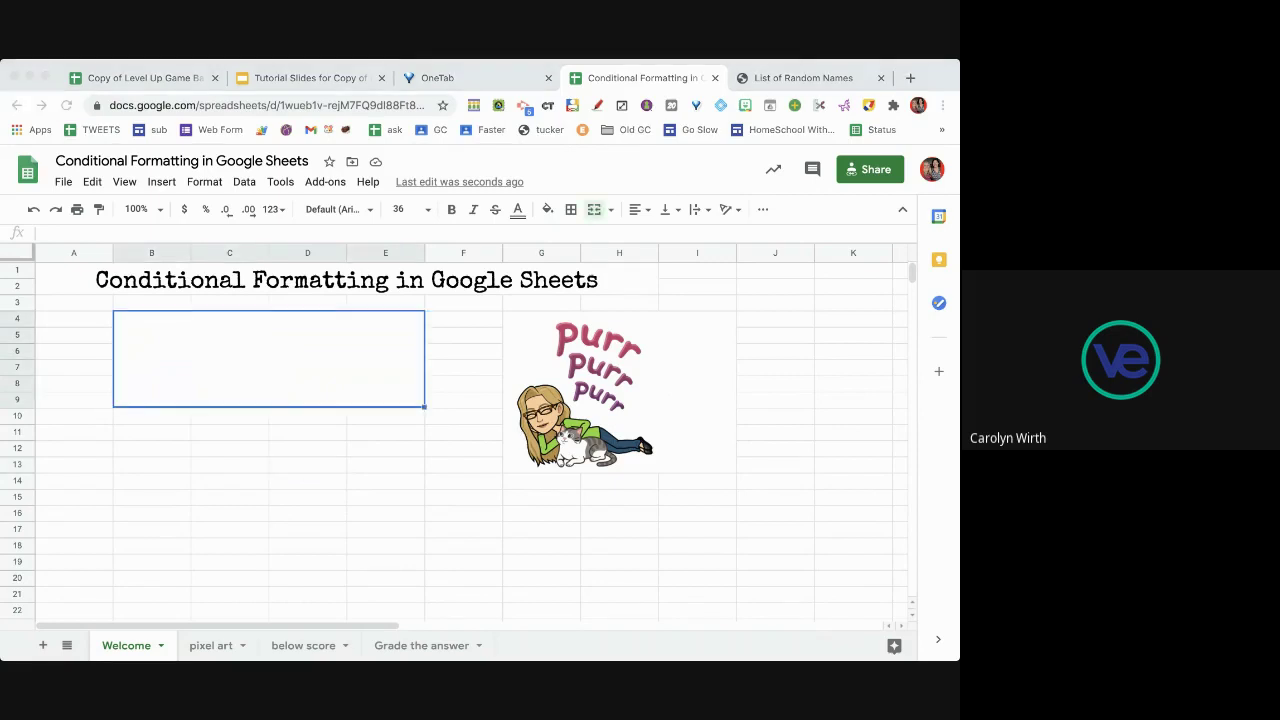
left_click(300, 356)
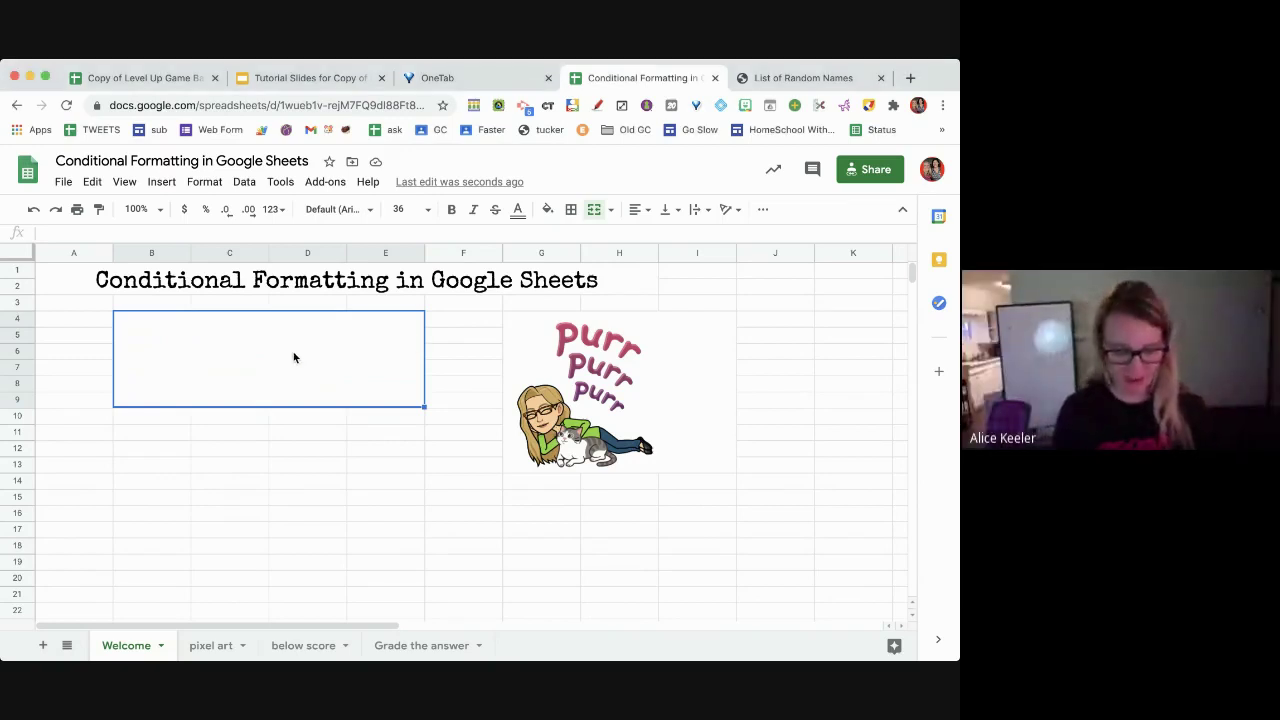
type("hi")
key("Return")
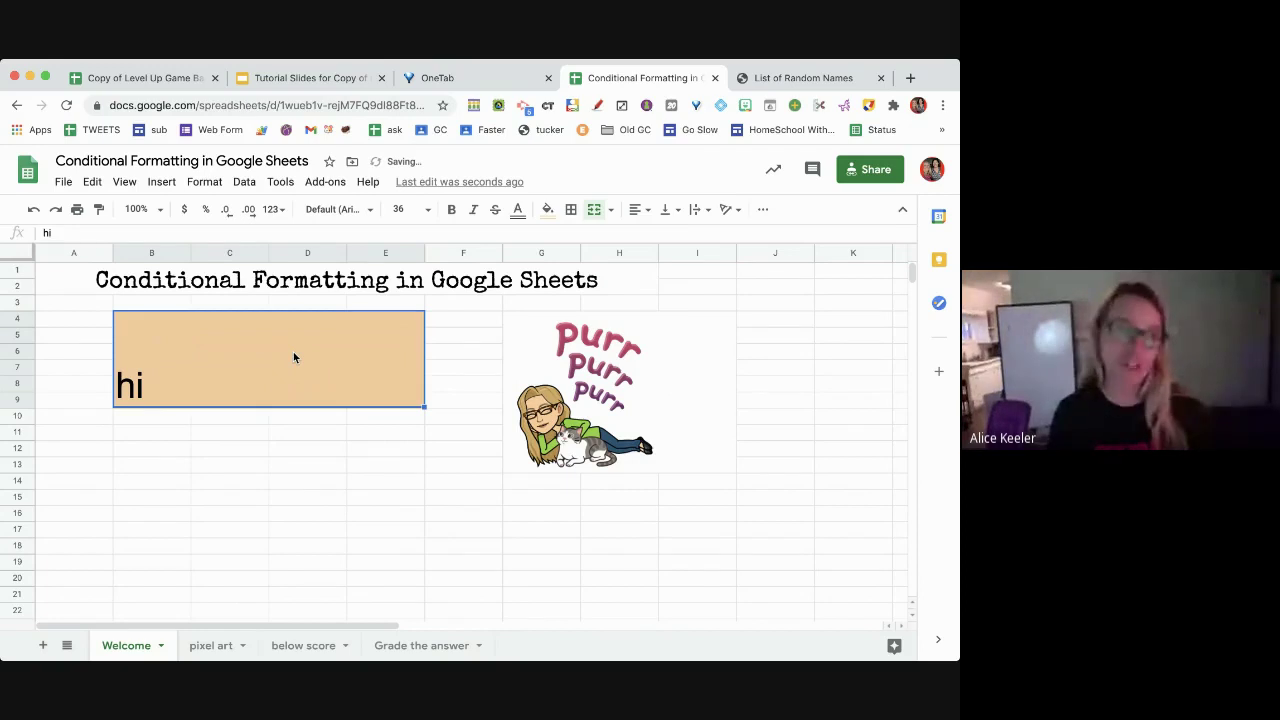
type("alice")
key("Return")
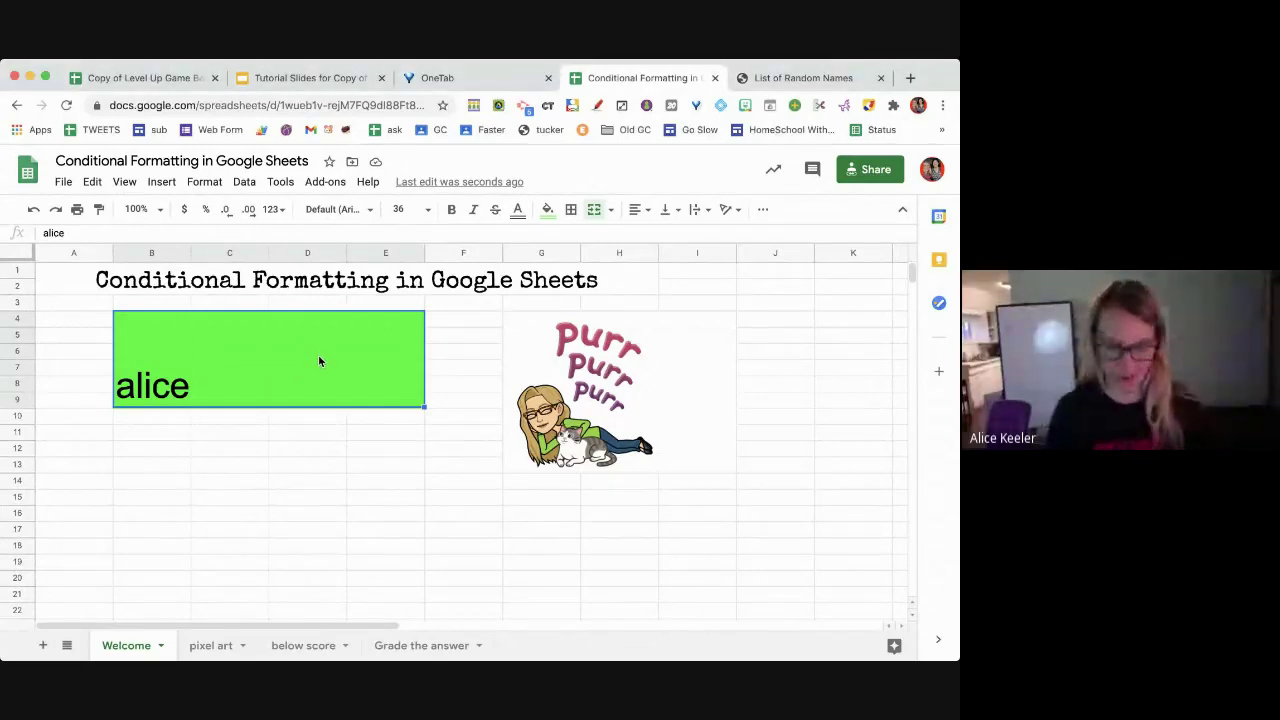
key("Delete")
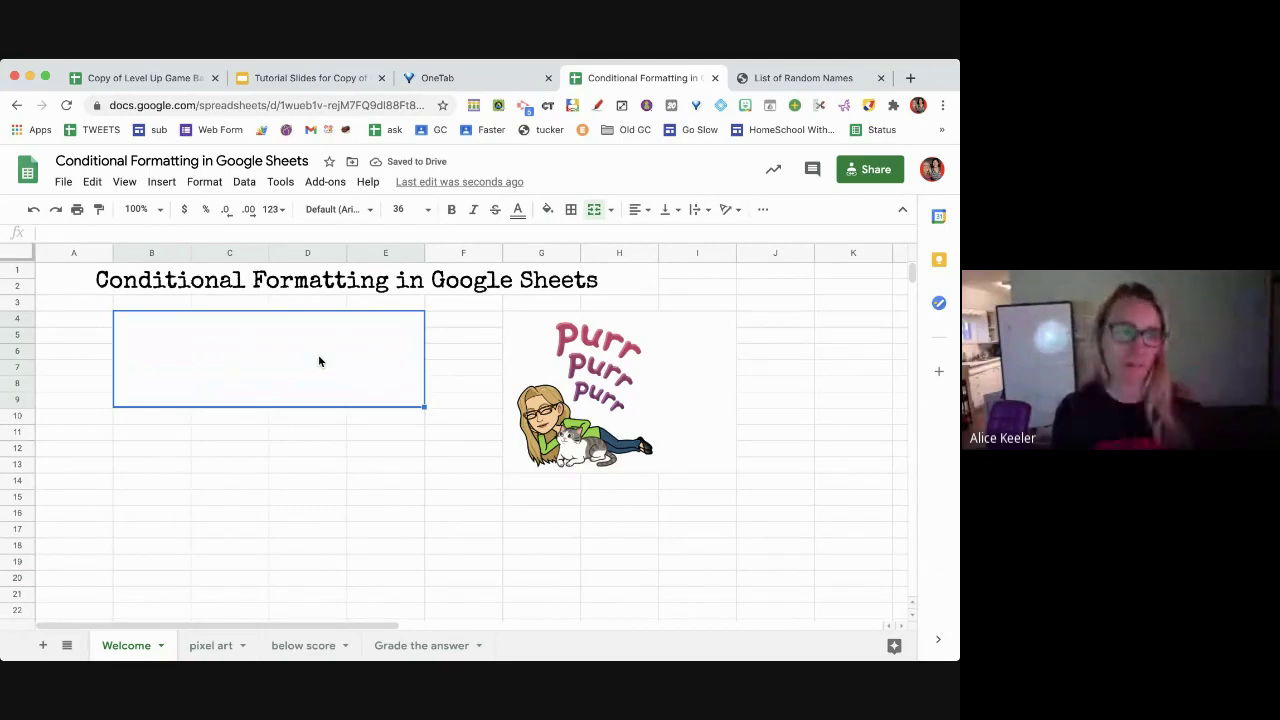
Test merged cell B4:E9 with the presenter's first name and another participant's first name, and clear it
type("alice")
key("Return")
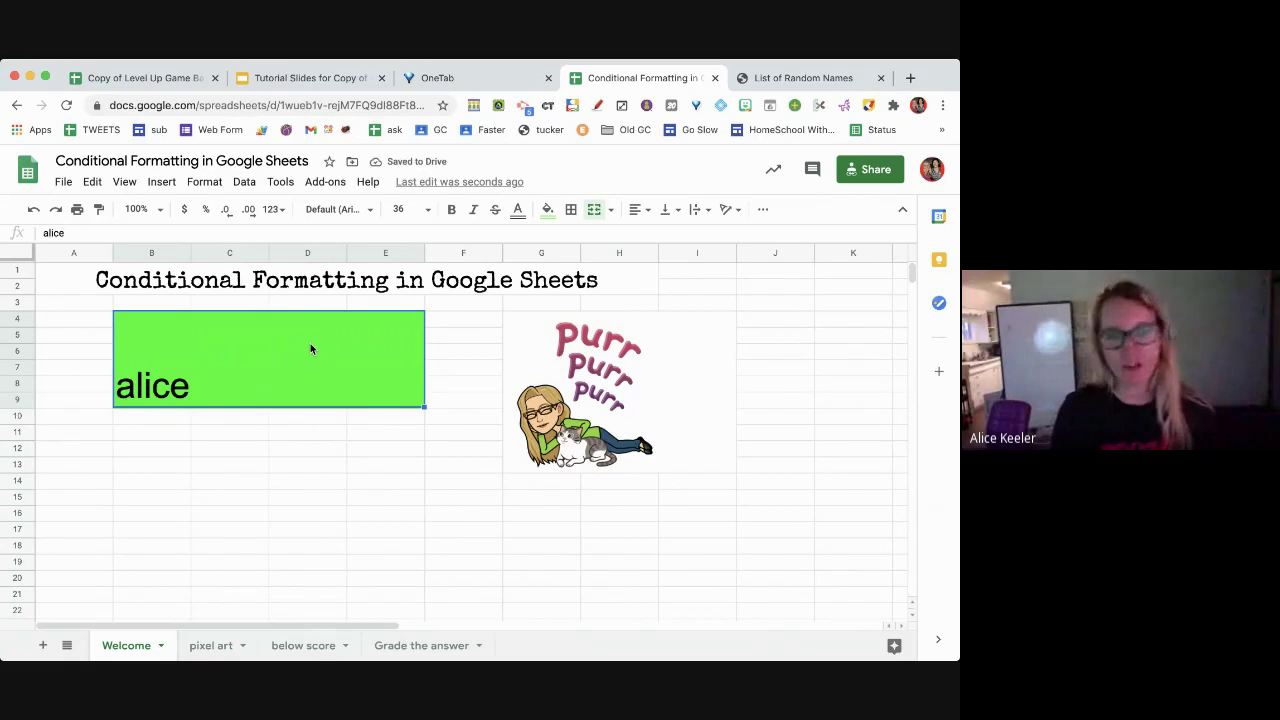
type("Mary Ann")
key("Return")
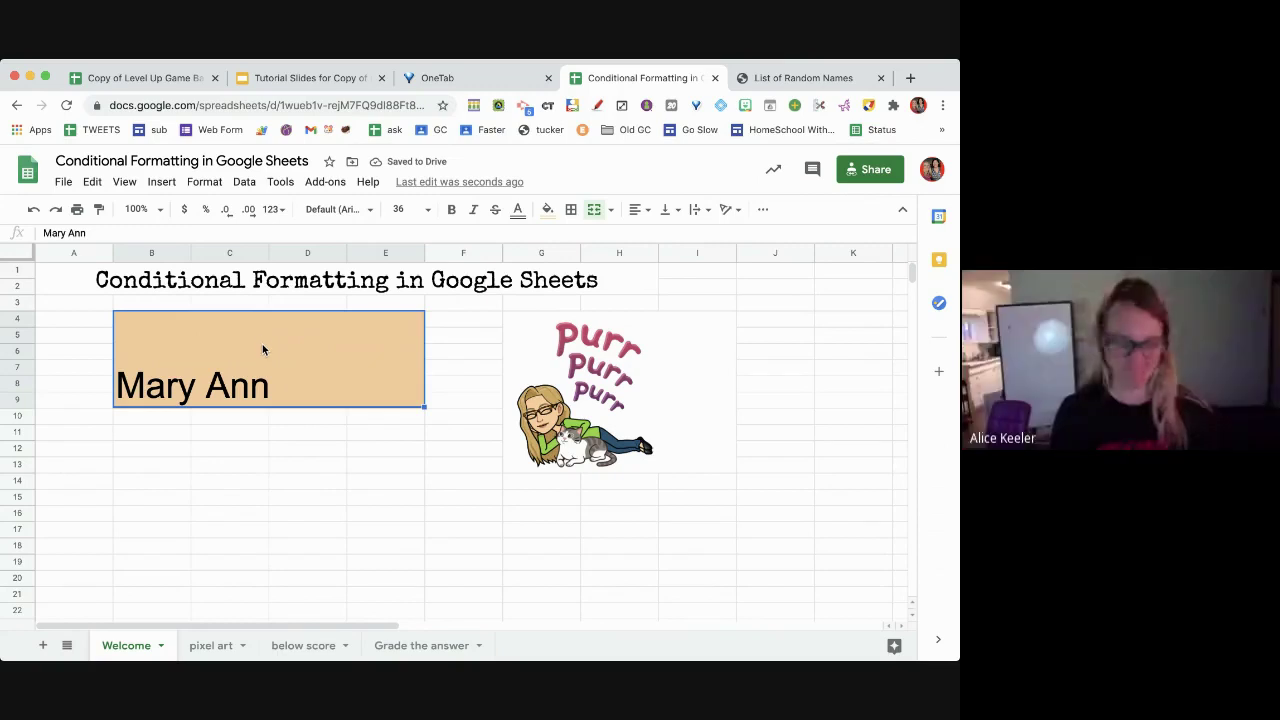
key("Delete")
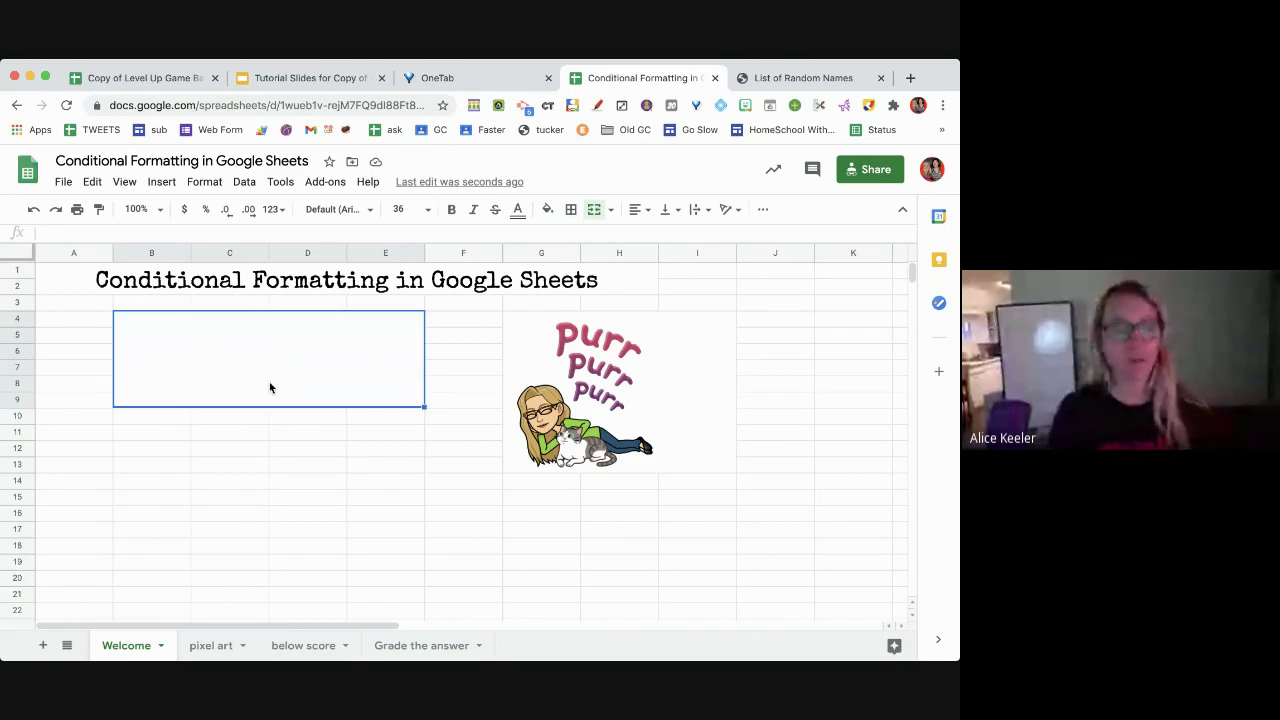
Open the conditional format rules for B4:E9 and move the "Cell is not empty" rule to first place
right_click(269, 387)
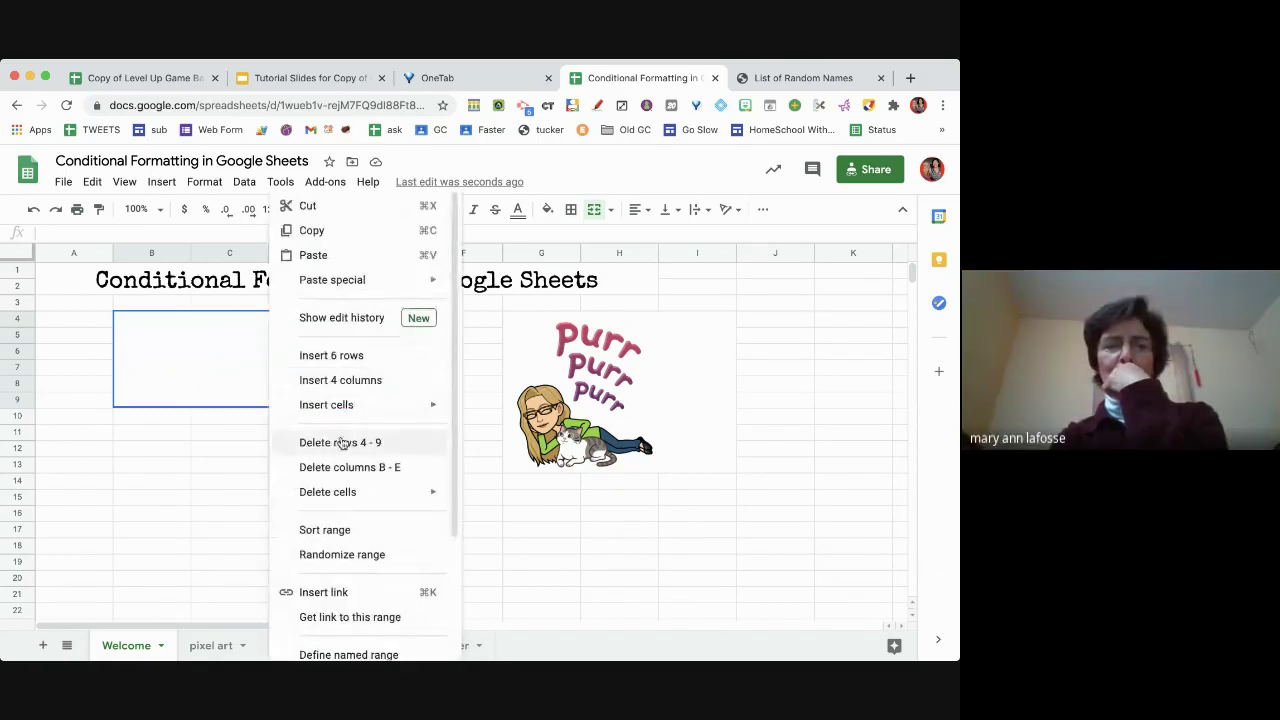
scroll(341, 443, "down", 2)
scroll(341, 443, "down", 3)
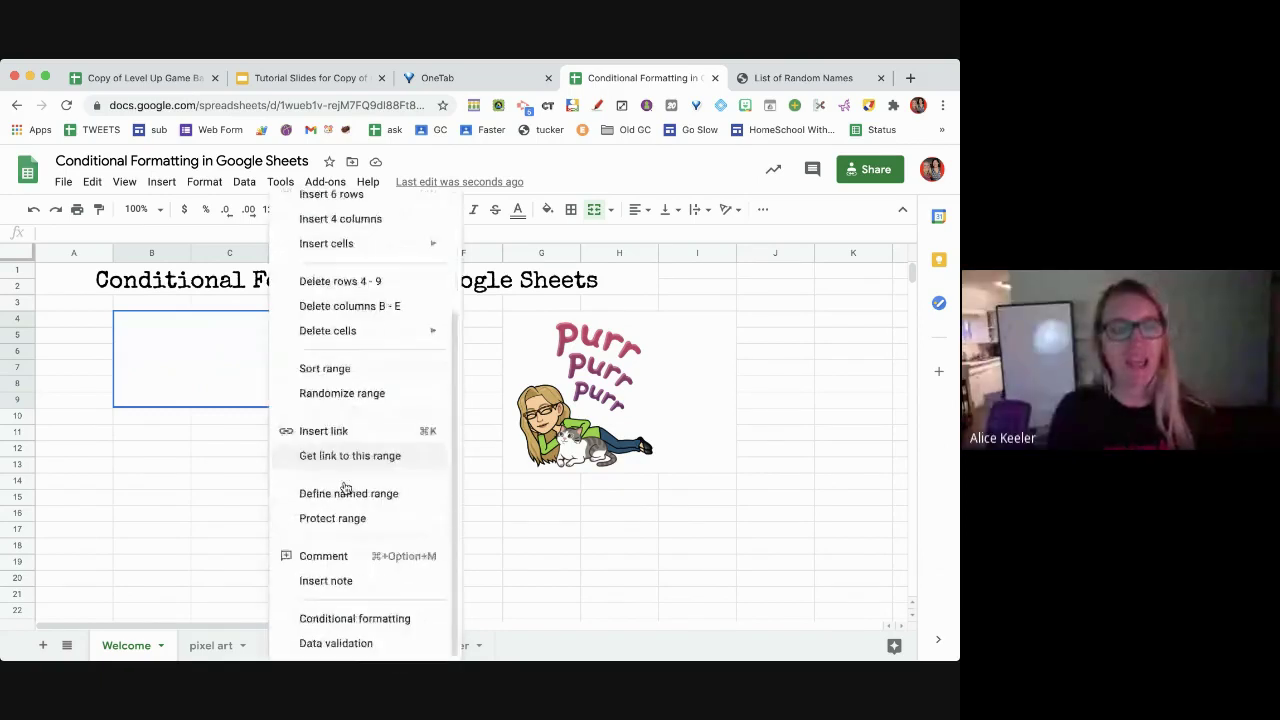
left_click(396, 619)
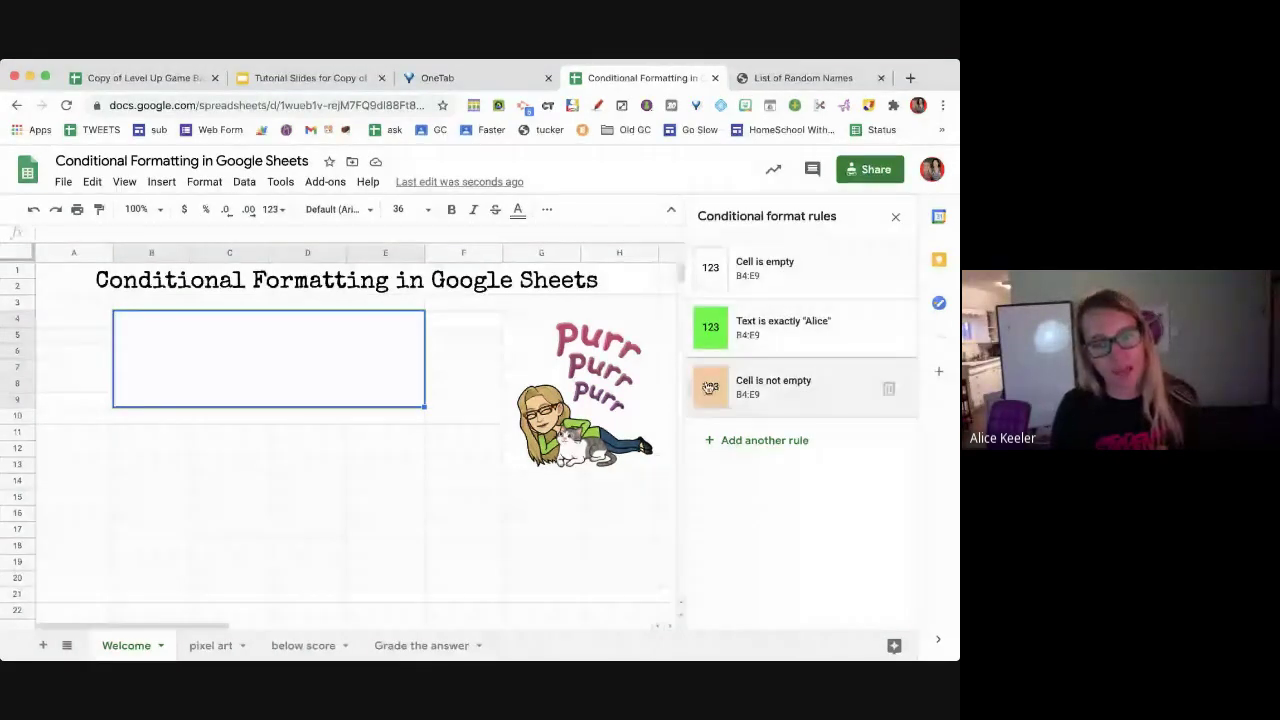
left_click_drag(690, 388, 725, 272)
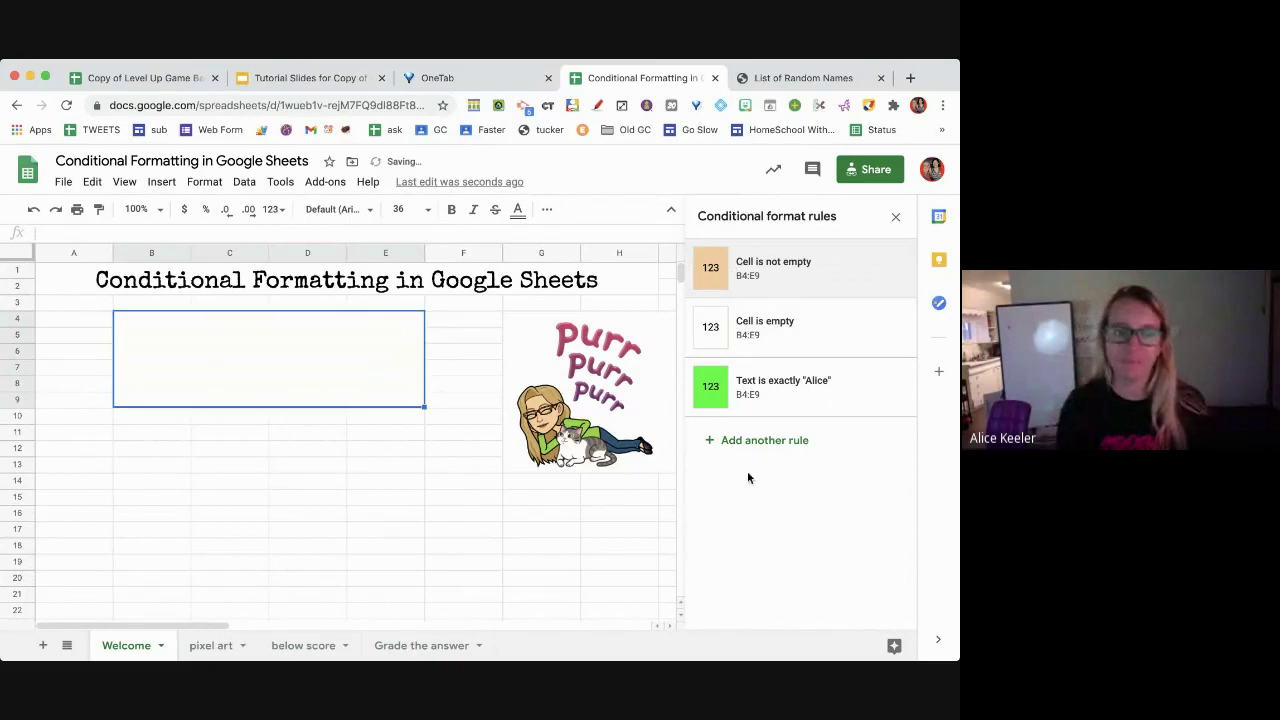
Enter the presenter's first name in B4:E9 and move the green "Text is exactly" rule to first place
left_click(271, 357)
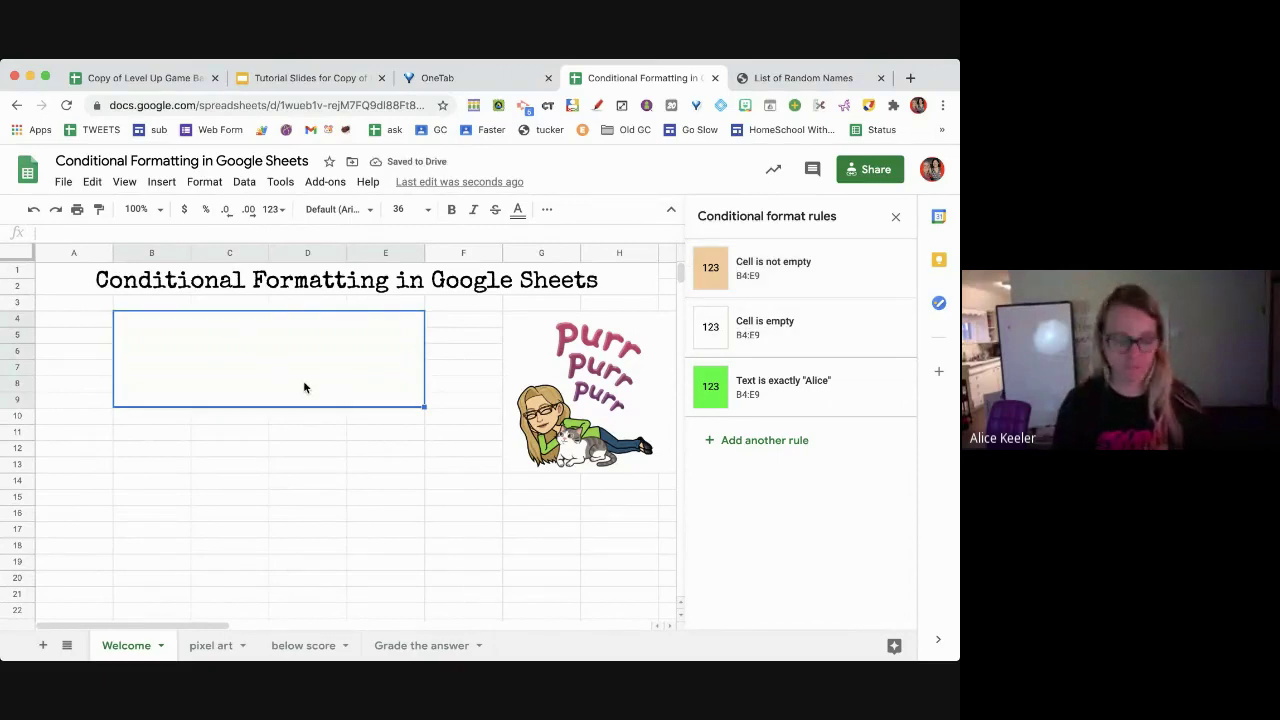
type("alice")
key("Return")
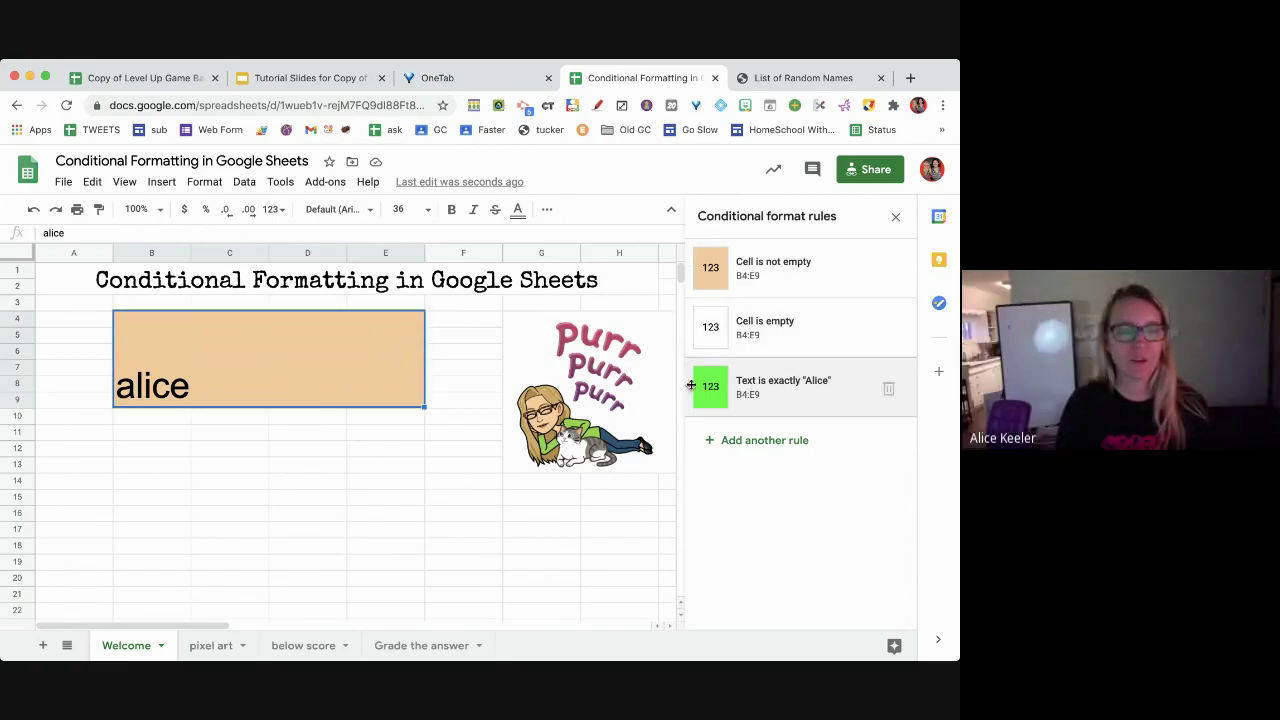
left_click_drag(690, 385, 687, 252)
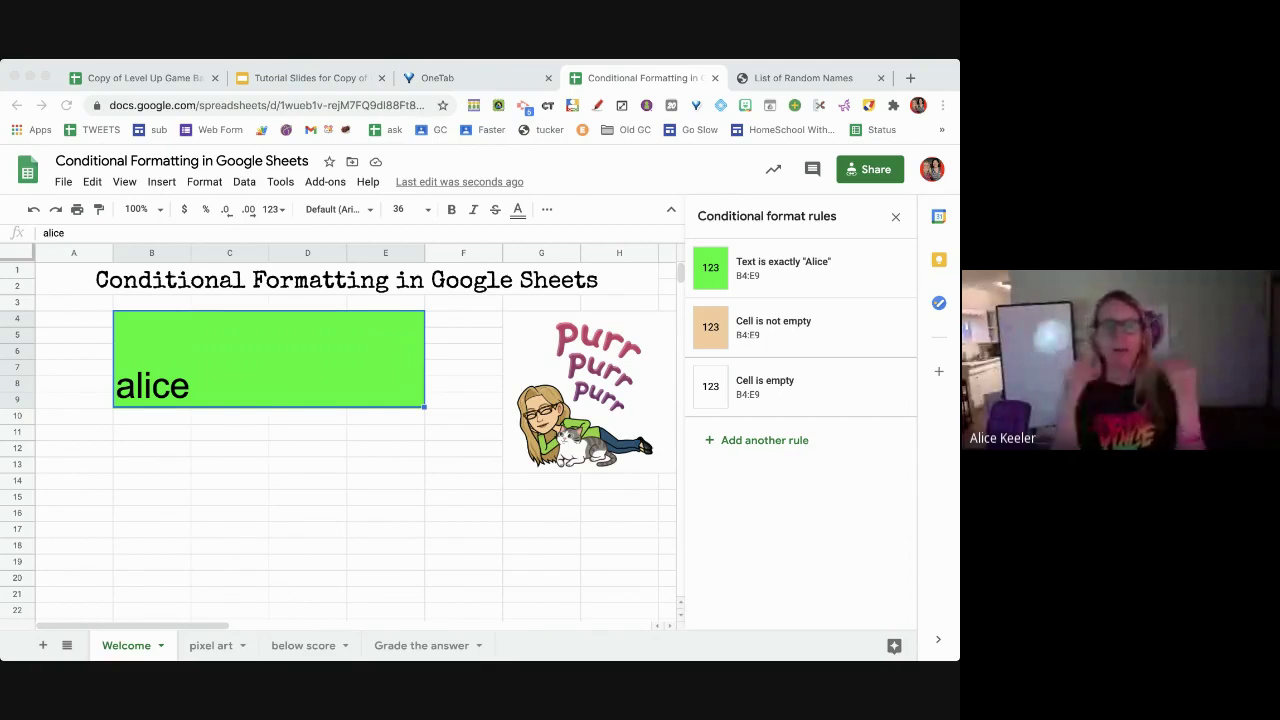
Replace the content of B4:E9 with a first name that does not match the exact-text rule
left_click(248, 366)
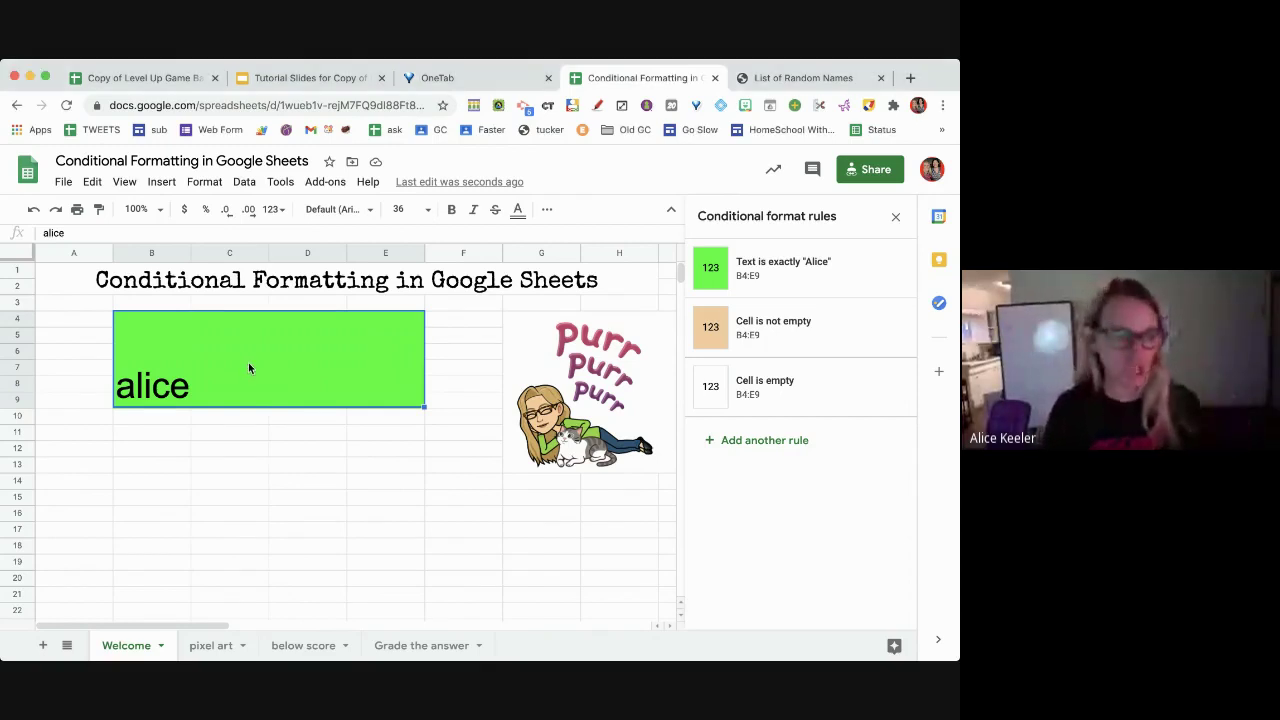
type("nancy")
key("Return")
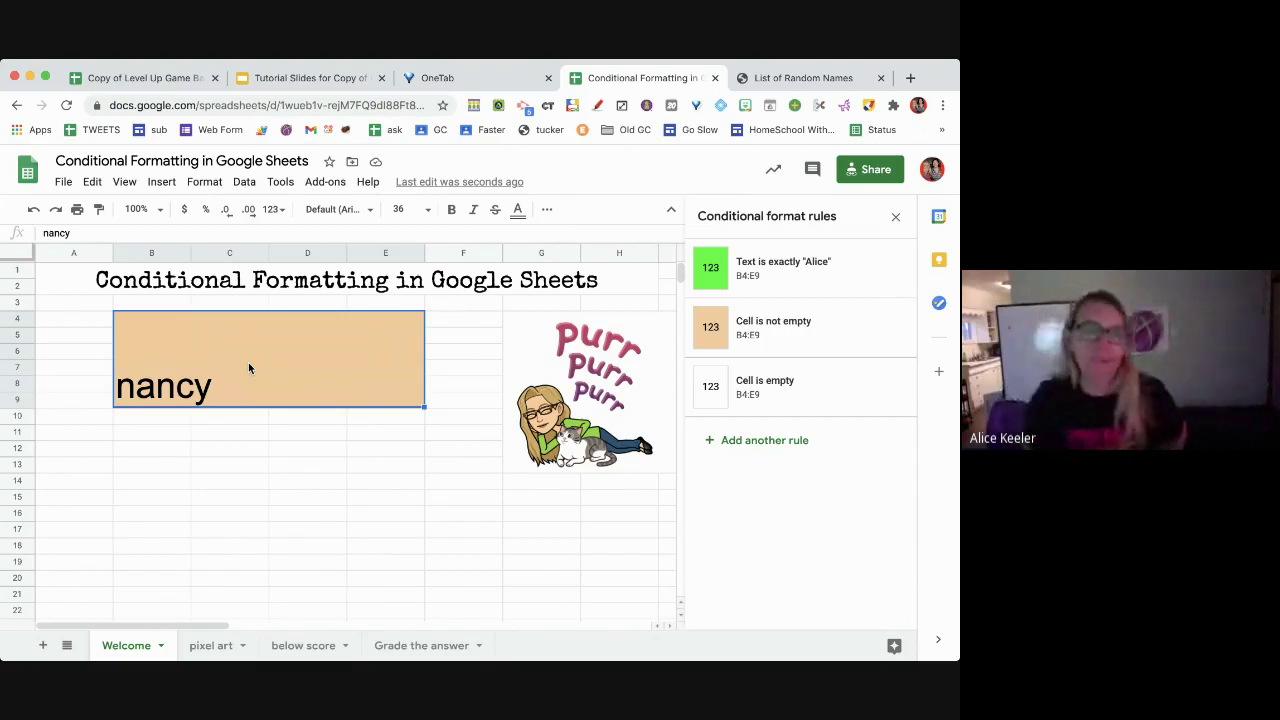
View the green exact-text rule's settings, close the rules, and reopen the conditional format rules for B4:E9
left_click(788, 272)
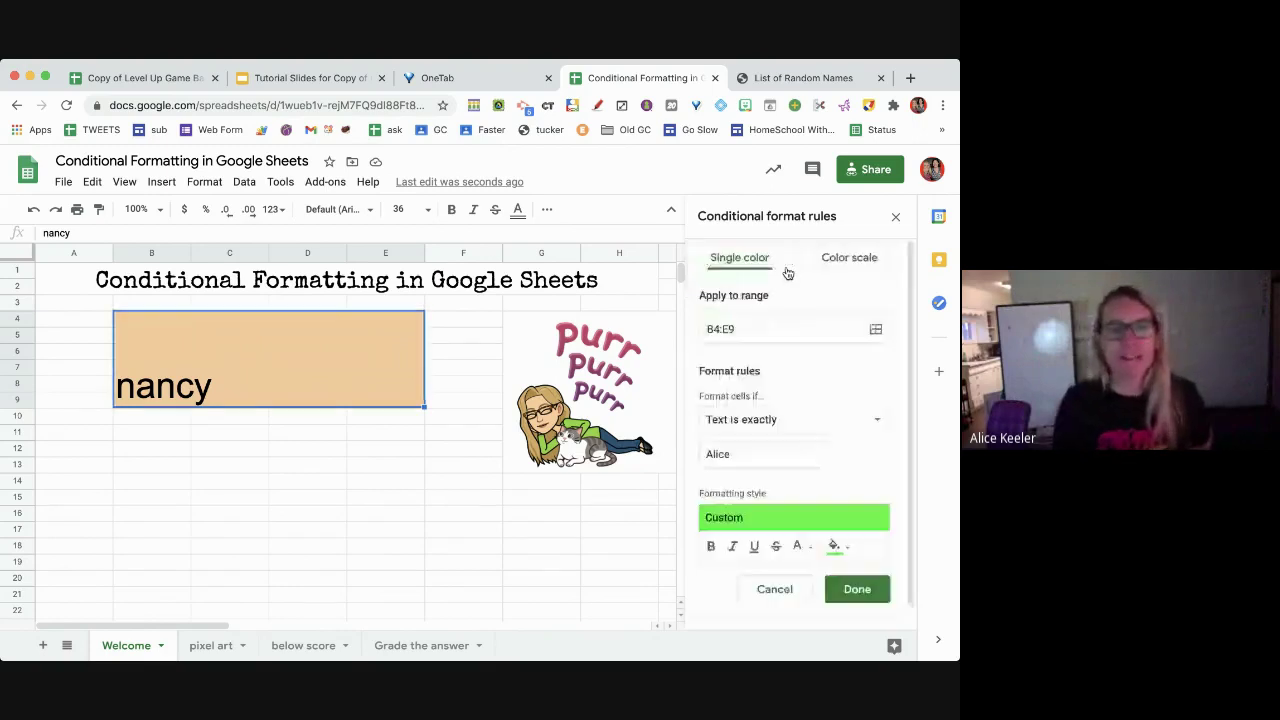
left_click(895, 216)
right_click(305, 328)
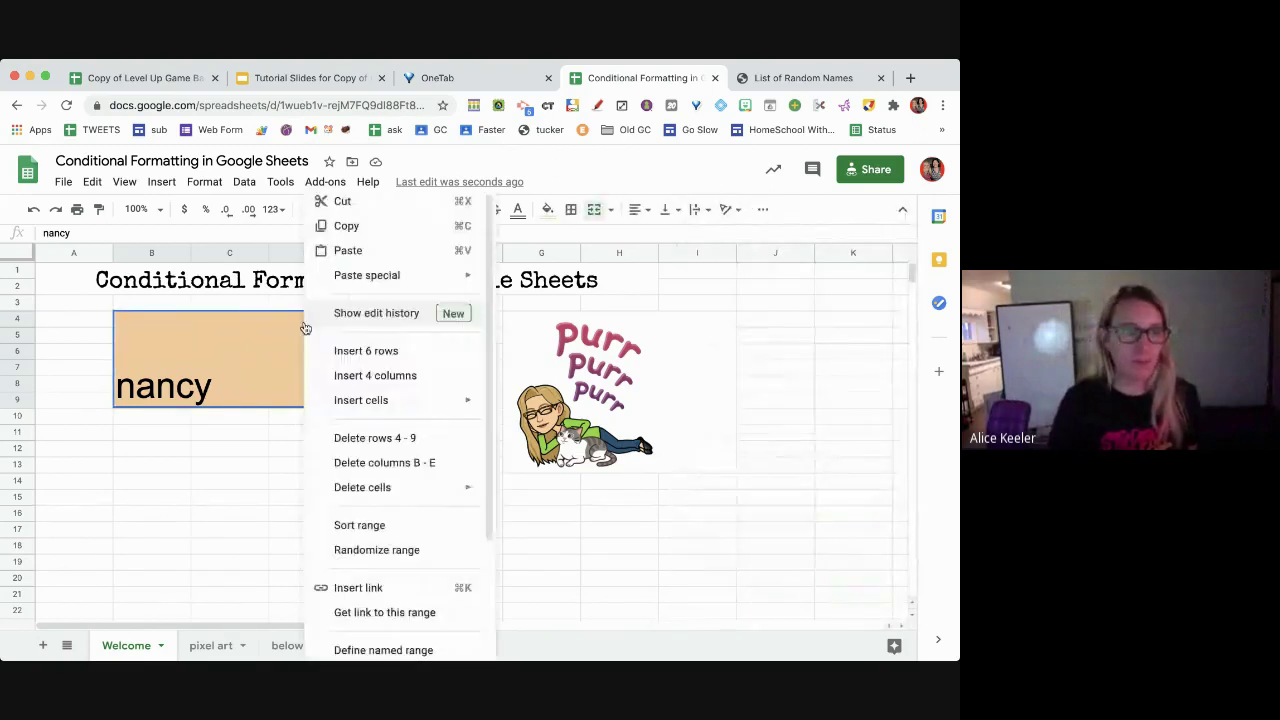
scroll(375, 608, "down", 3)
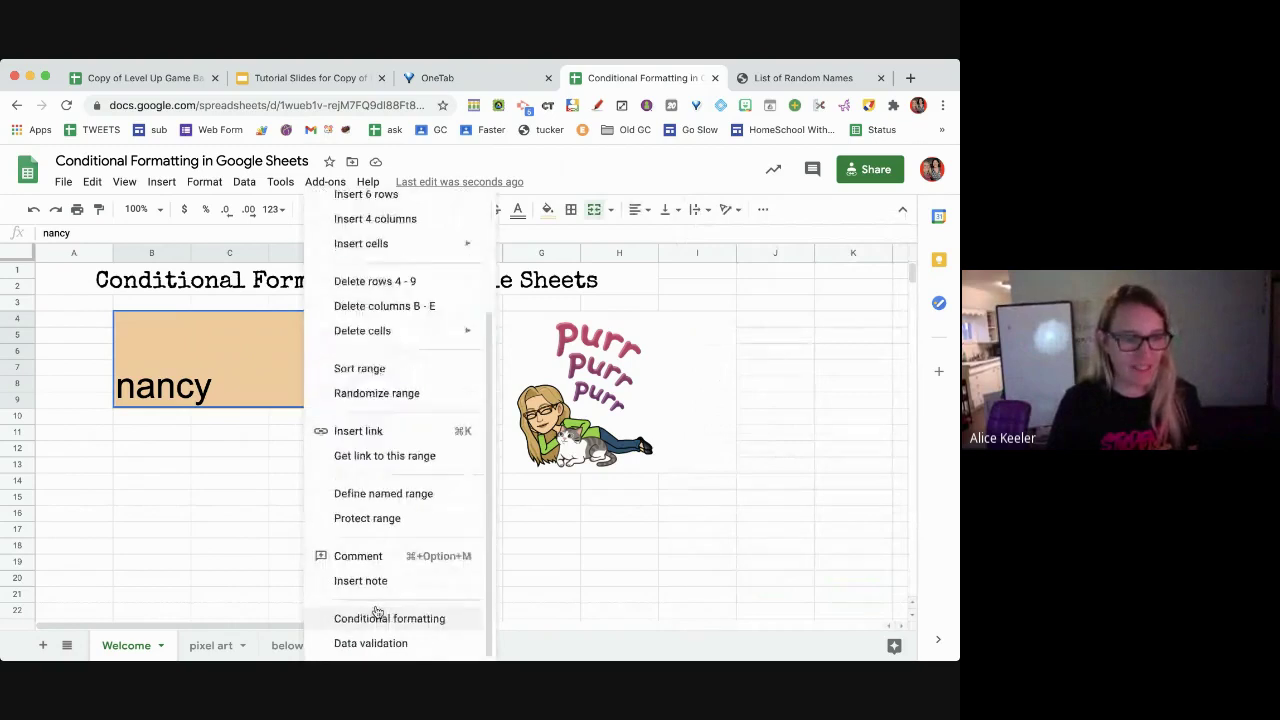
left_click(378, 616)
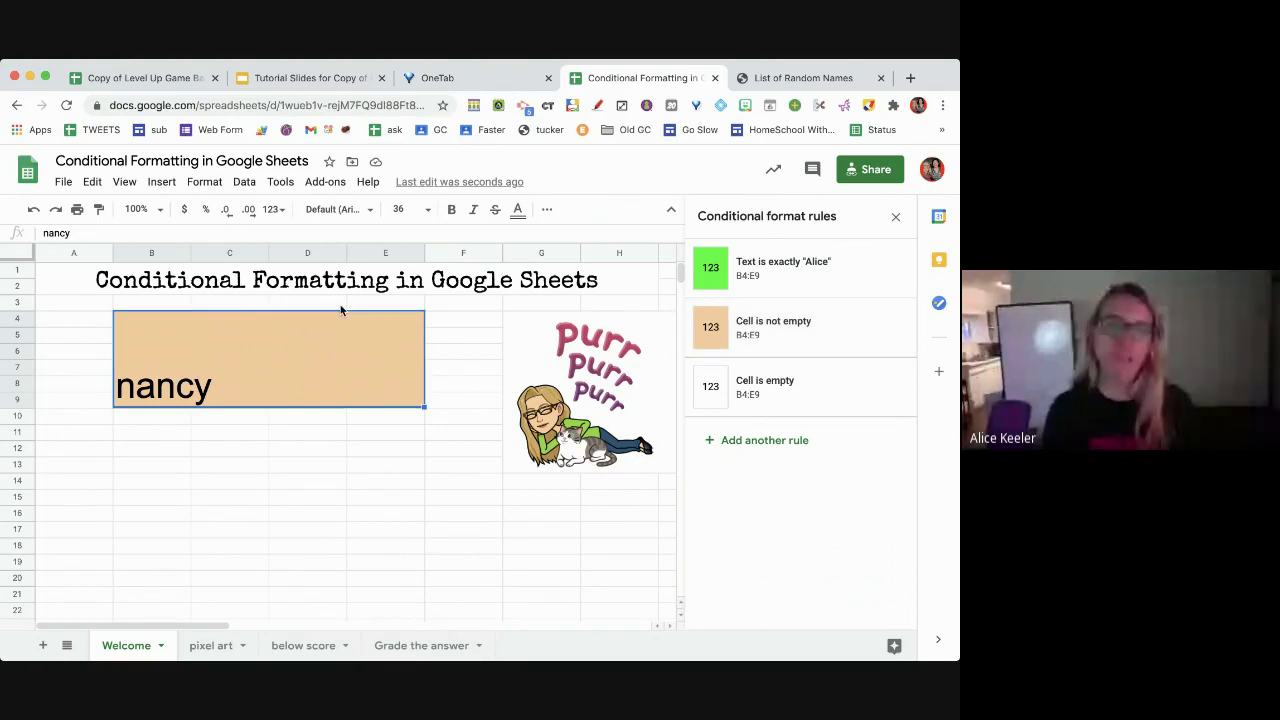
Enter the matching first name in B4:E9, and swap the top two rules and back, leaving the green exact-text rule first
type("alice")
key("Return")
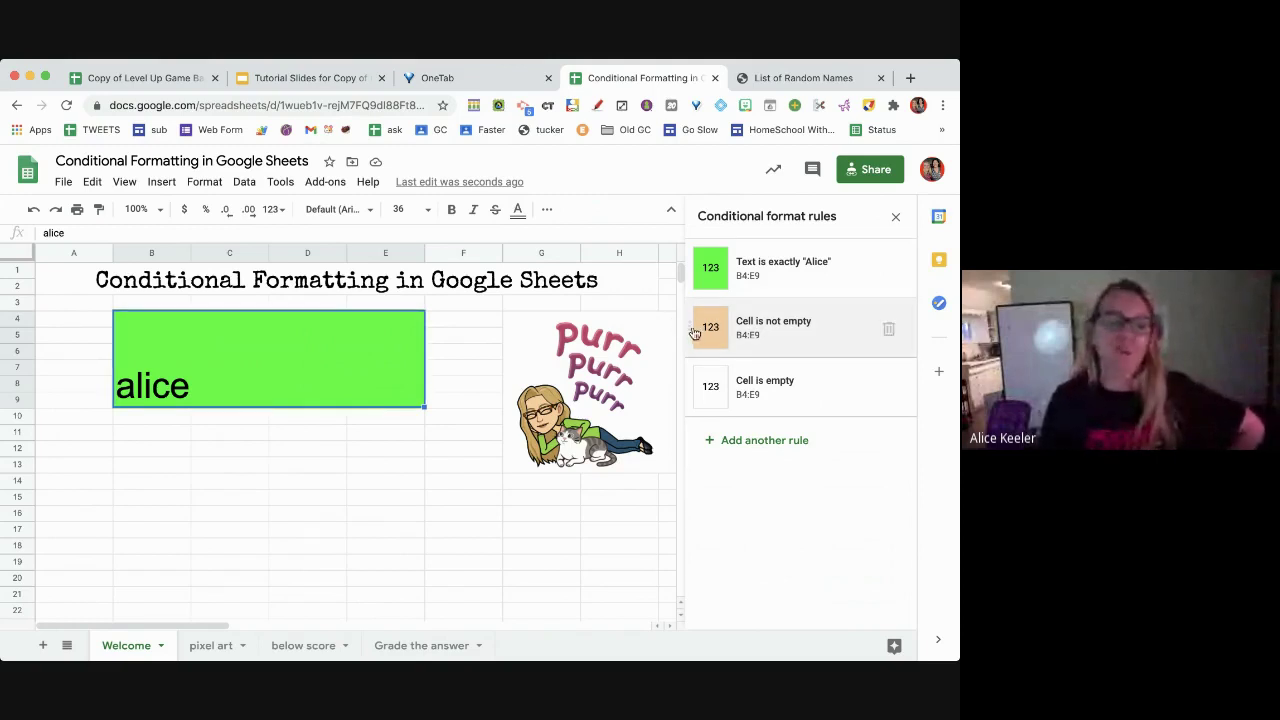
left_click_drag(695, 333, 697, 275)
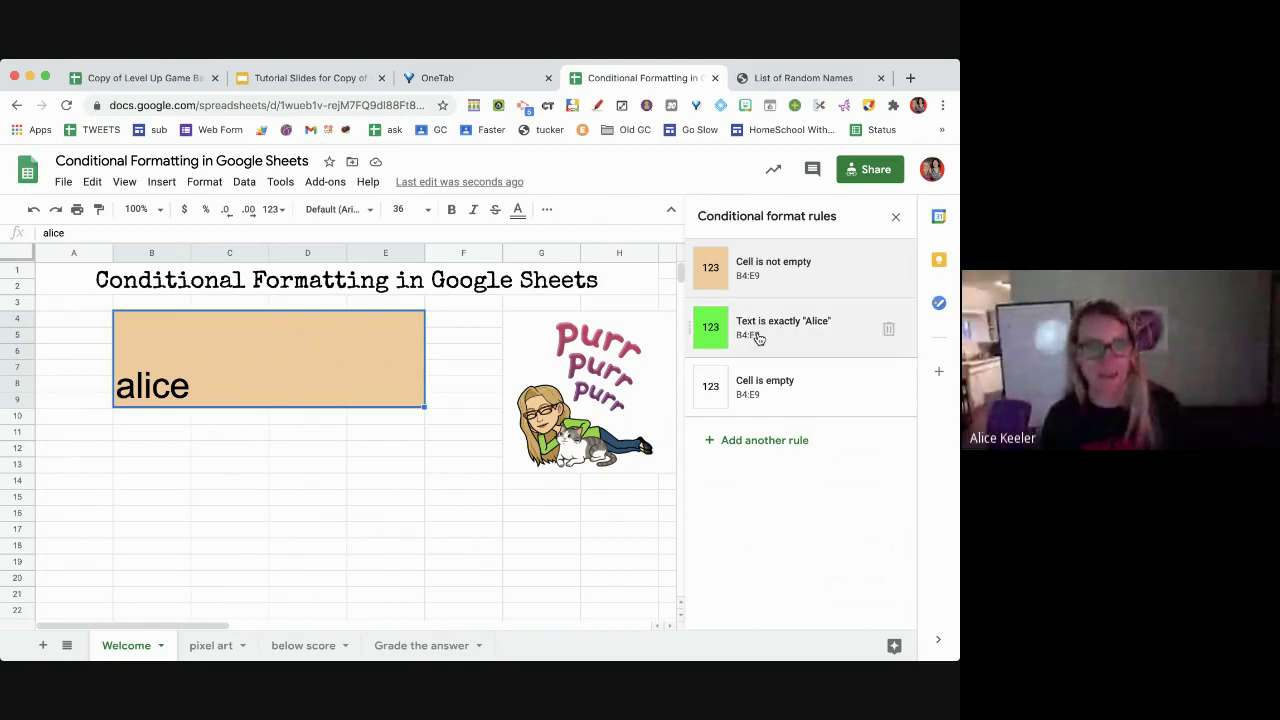
left_click_drag(693, 337, 690, 274)
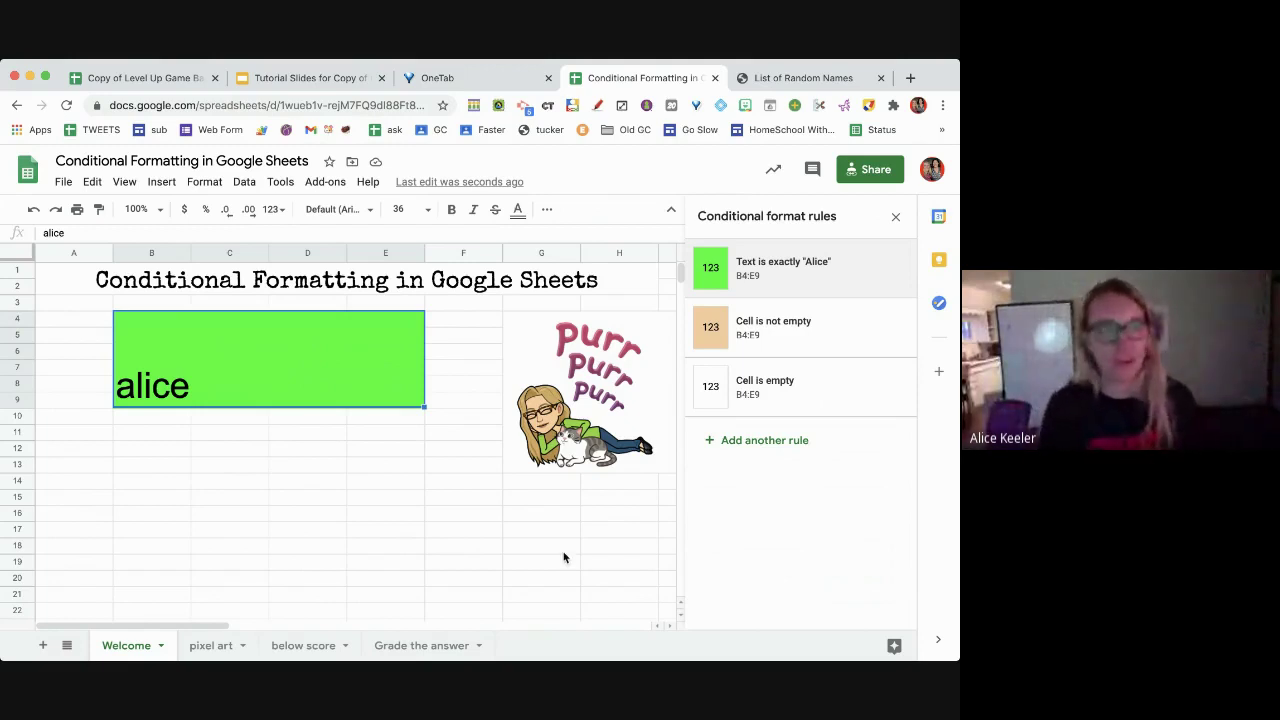
On the pixel art sheet, enter the numbers 1 to 10 down column F, from F3 to F12
left_click(211, 646)
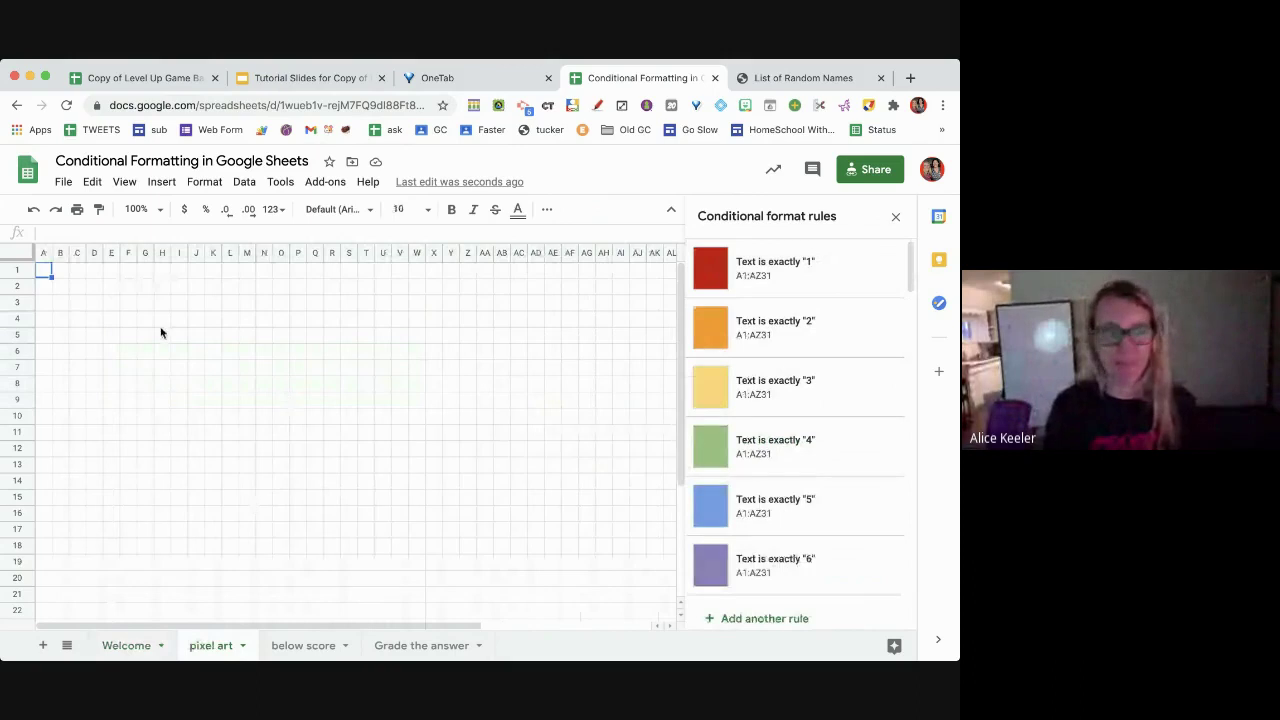
left_click(126, 300)
type("1 2 3 4 5 6")
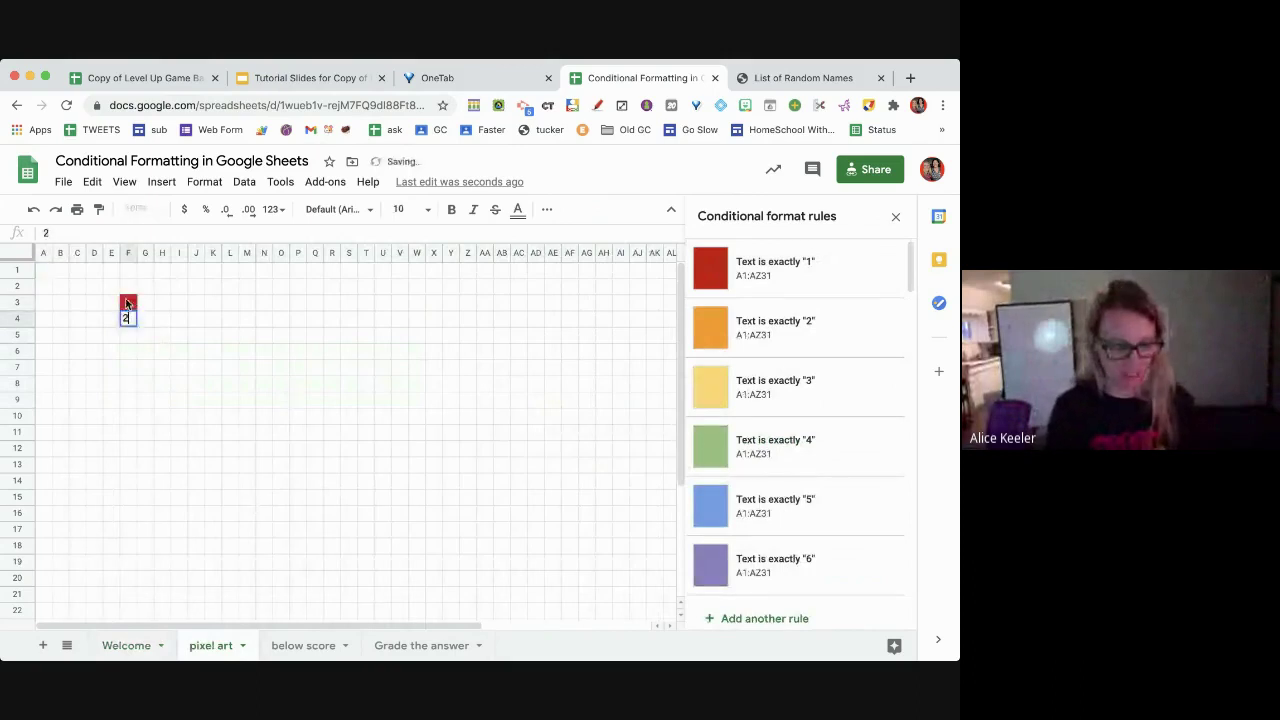
type(" 7 8 9 10")
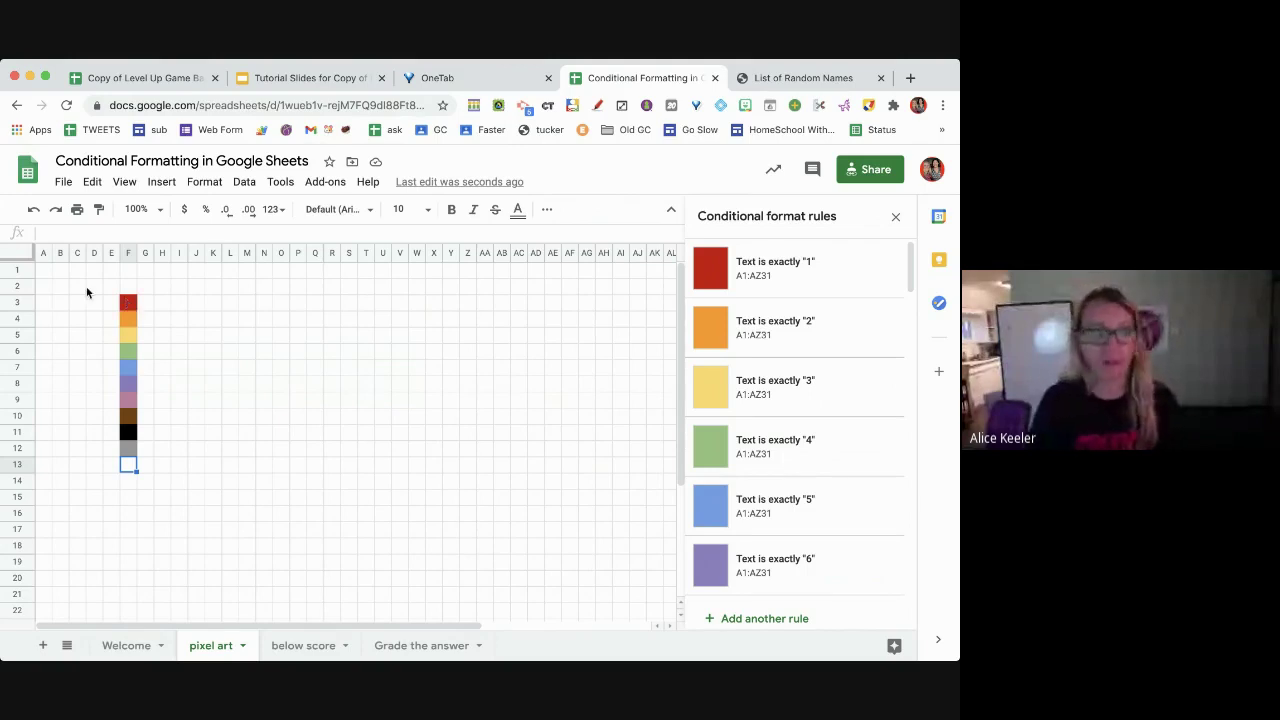
Enter 4 in every cell of M4:V4, and fill M5:V5 with 4, 4, 9, 9, 4, 4, 9, 9, 4, 4
left_click(243, 322)
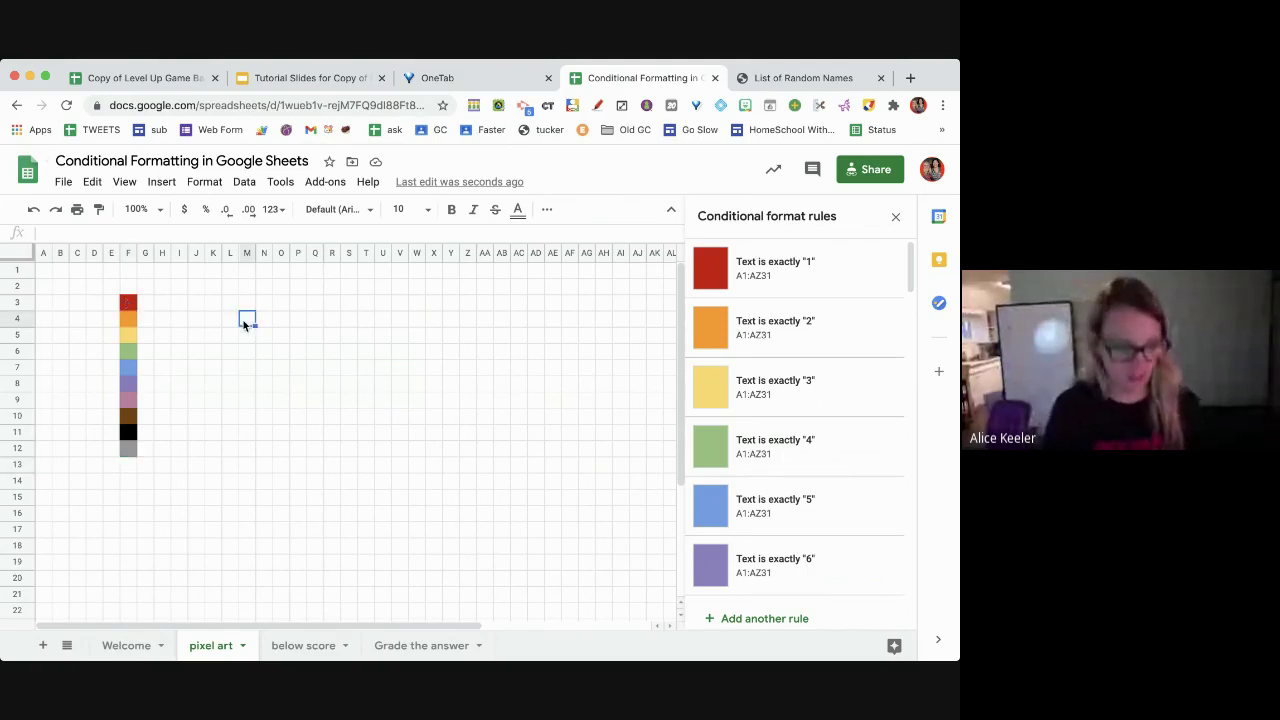
type("4\t4\t4\t4\t4\t4\t4\t4\t4")
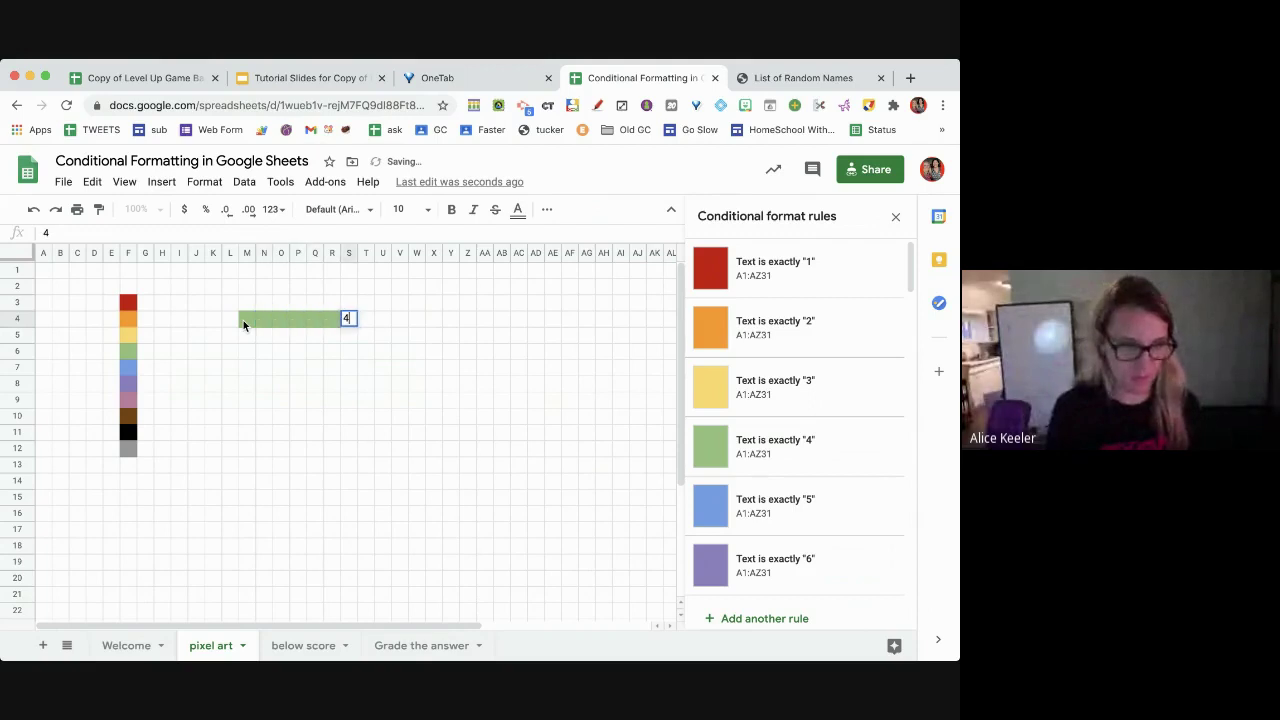
key("Return")
type("4\t4\t")
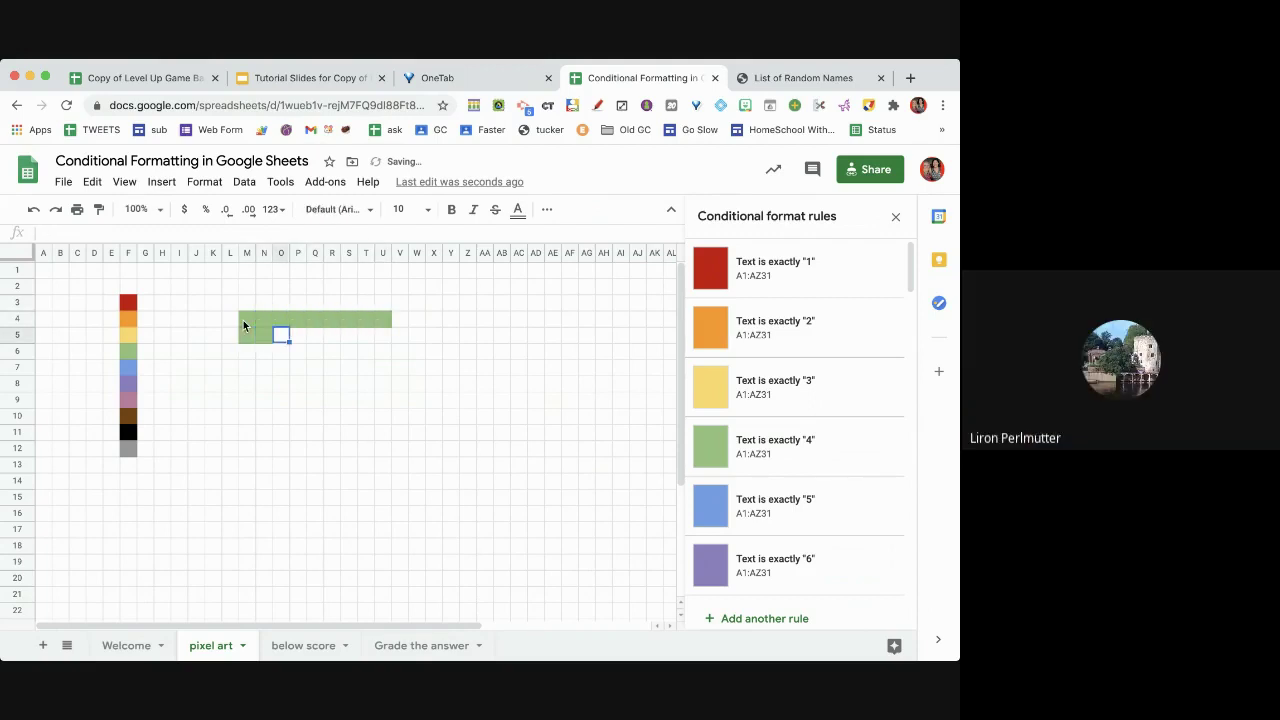
type("9\t9\t4\t4\t9\t9")
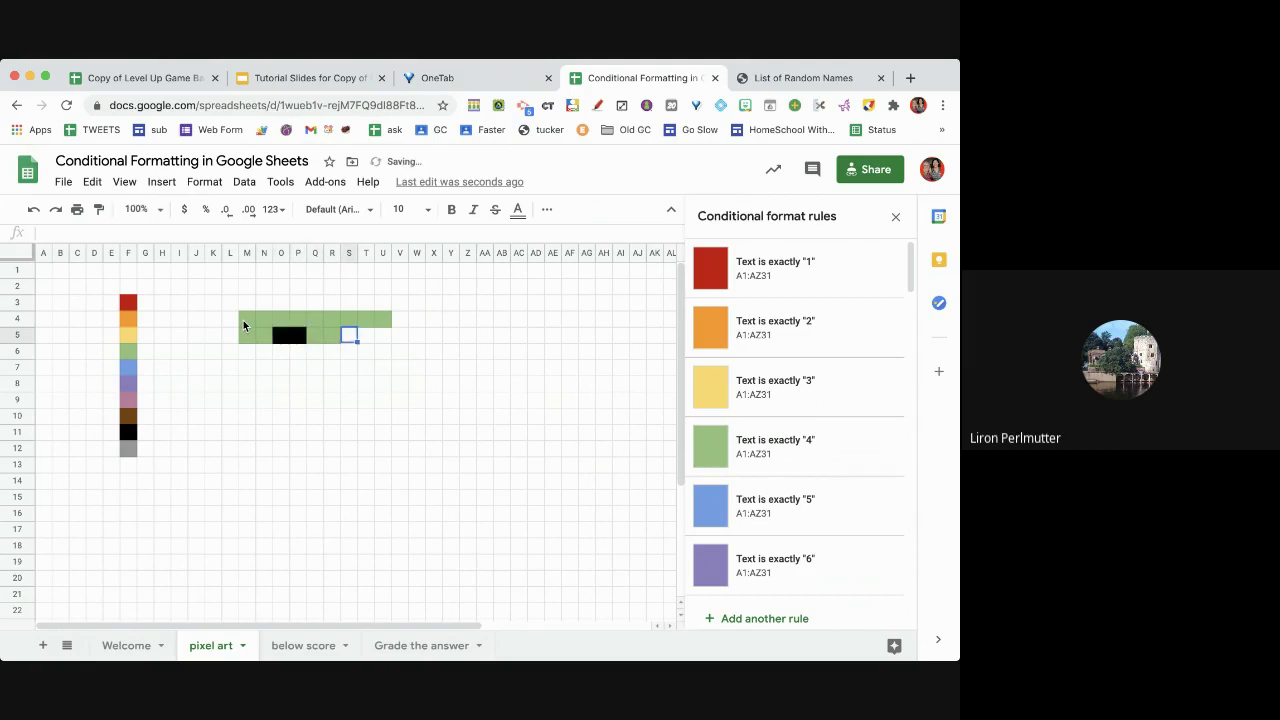
type("\t4\t4")
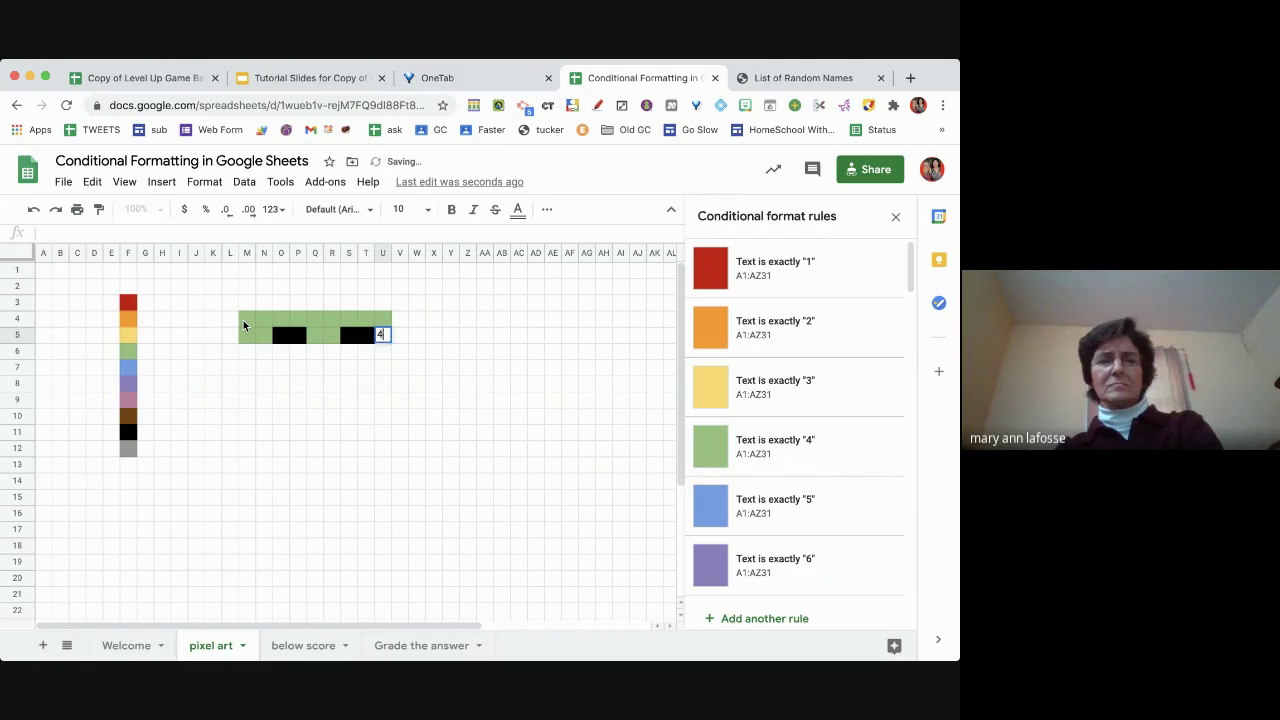
left_click(395, 321)
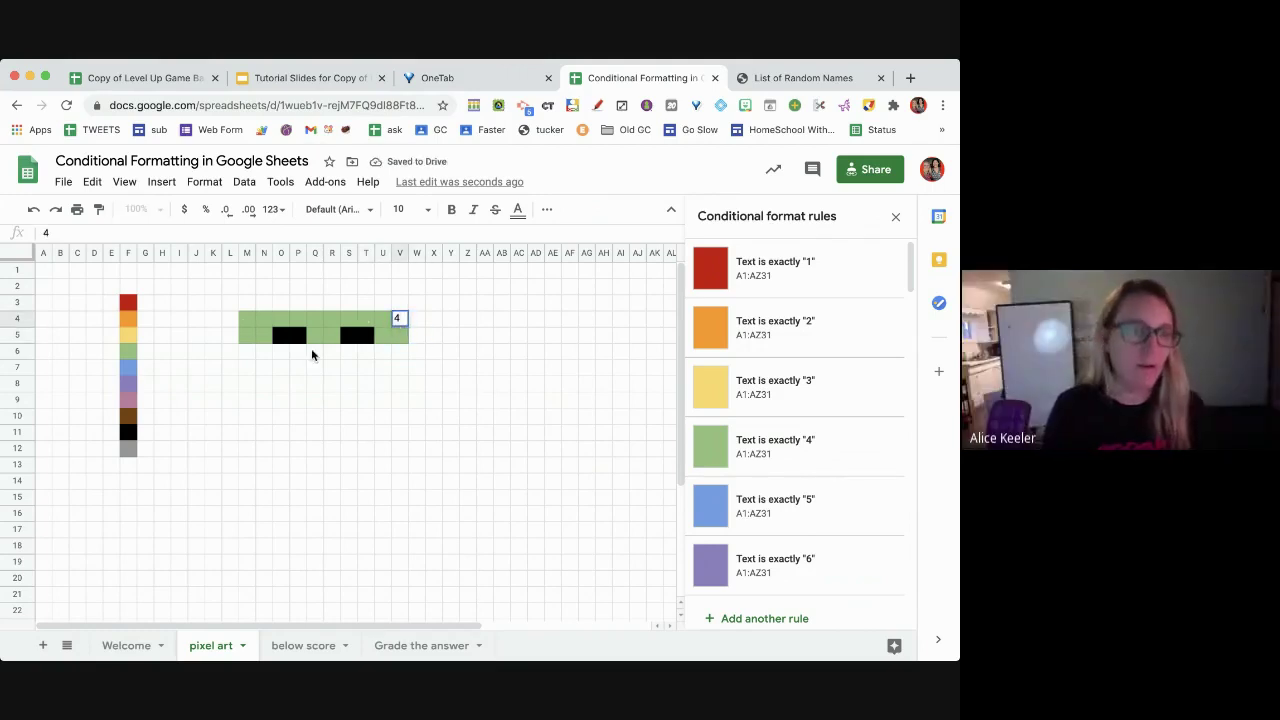
Fill M6:V6 of the pixel art with 4, 4, 9, 9, 4, 4, 9, 9, 4, 4
left_click(243, 349)
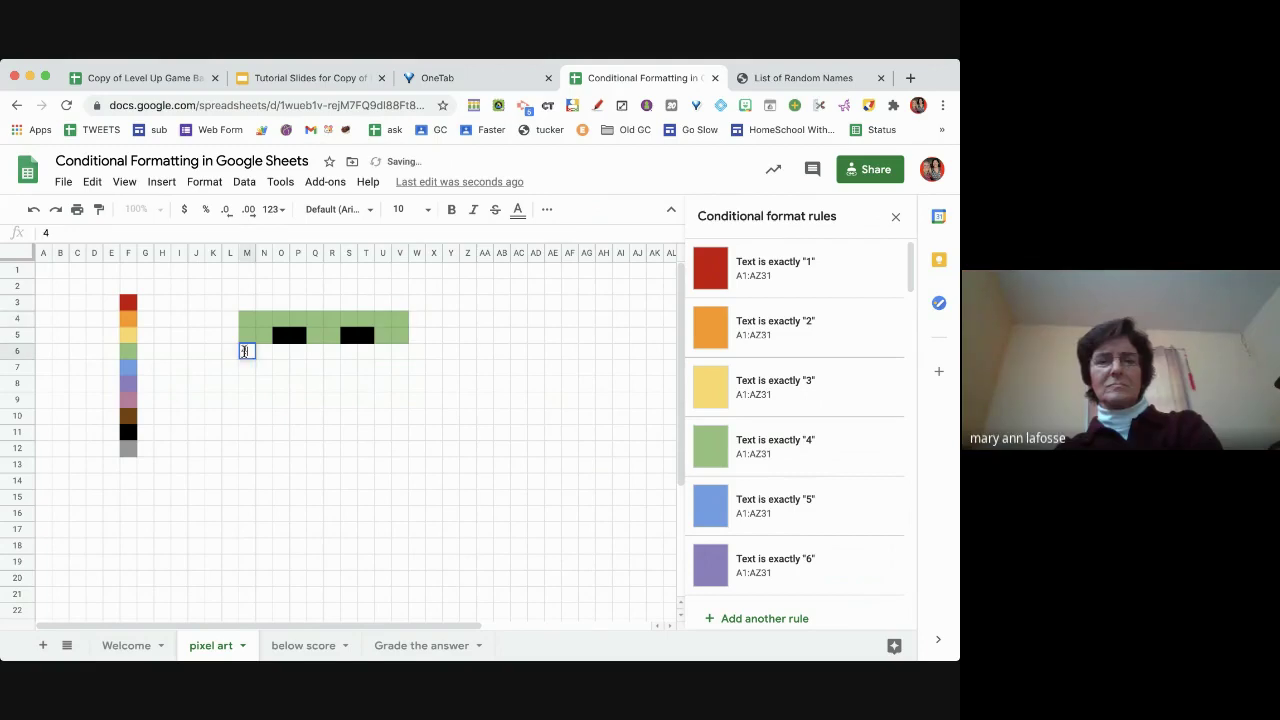
type("4\t4\t9")
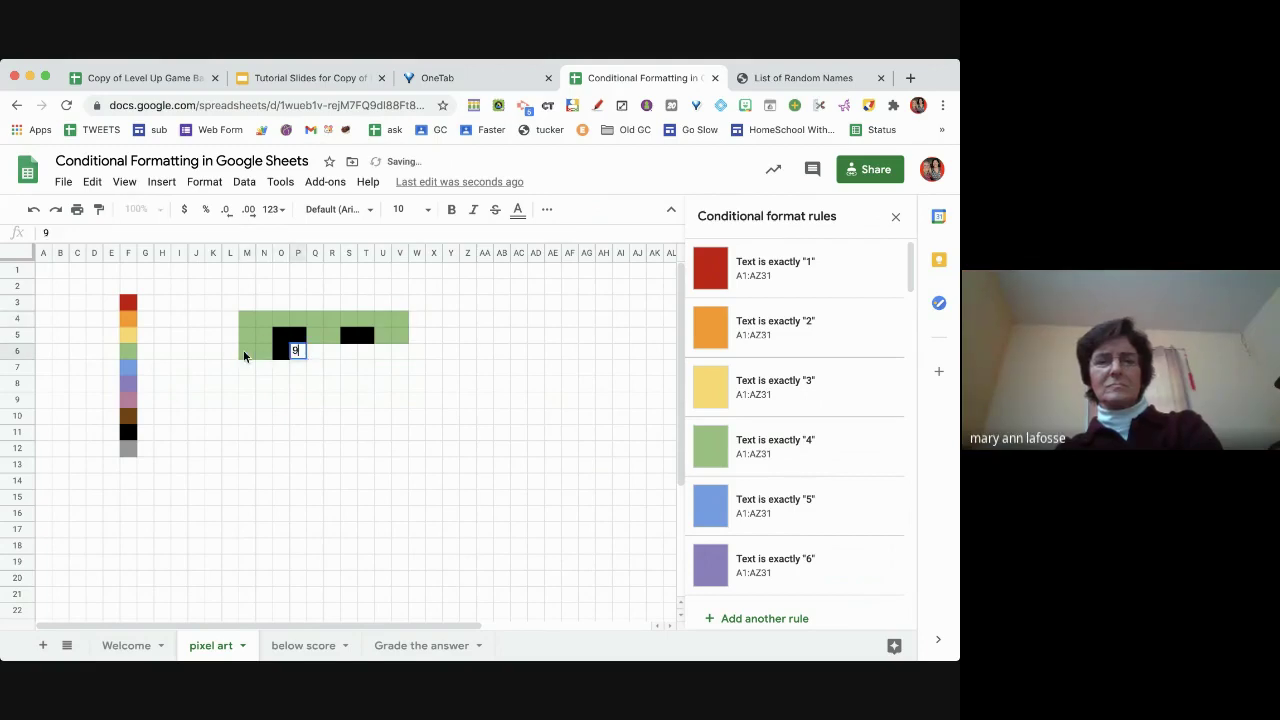
type("\t9\t4\t4\t9\t9")
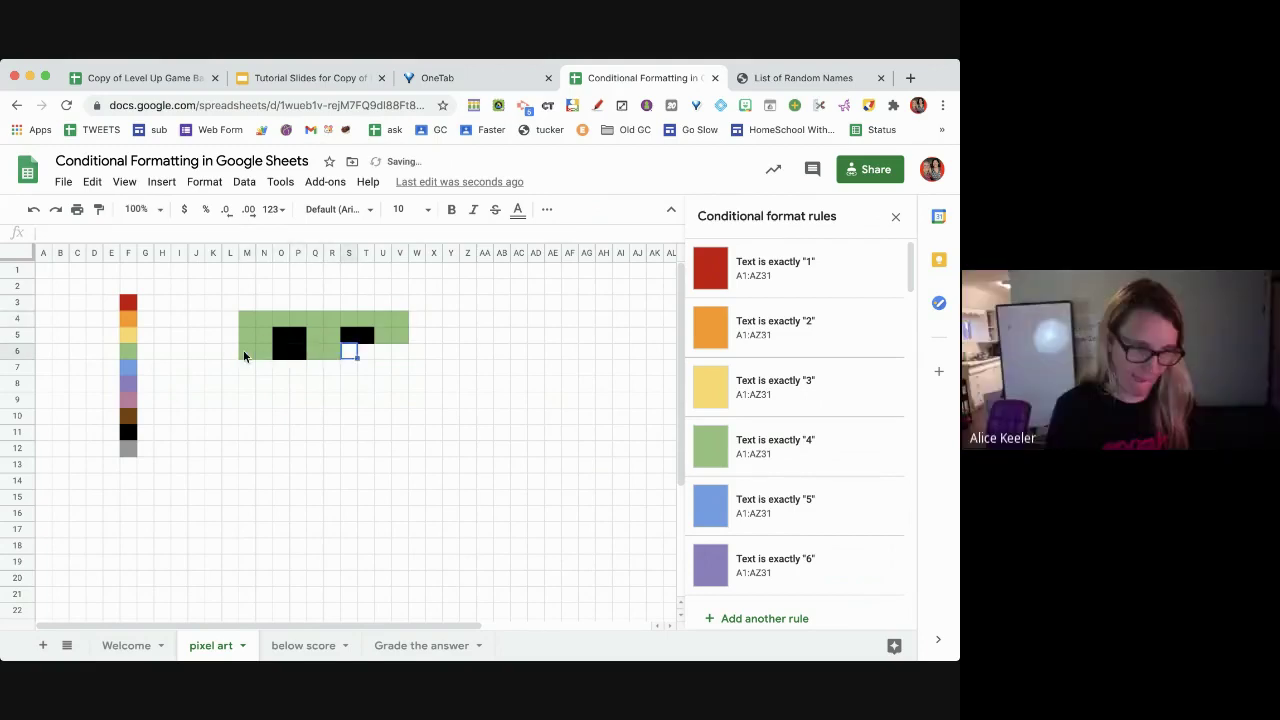
type("\t4\t4")
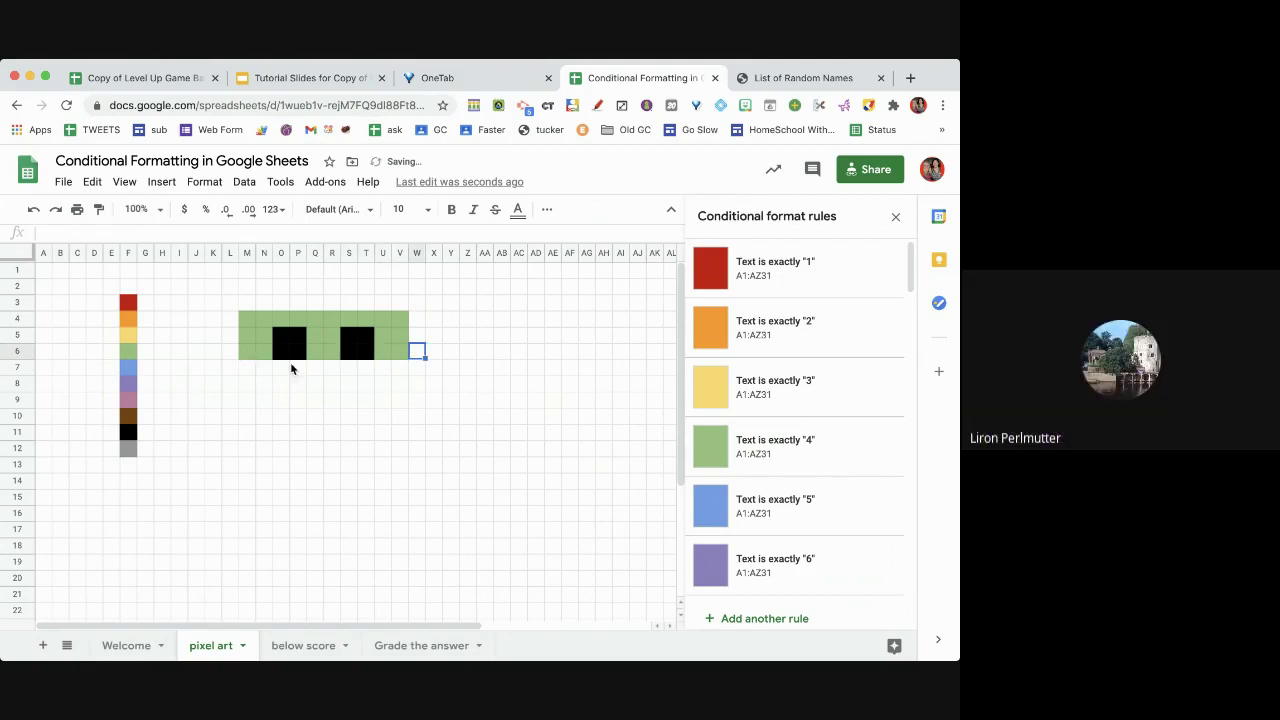
Fill M7:V7 of the pixel art with 4, 4, 4, 9, 9, 9, 9, 4, 4, 4
left_click(253, 368)
type("4\t4")
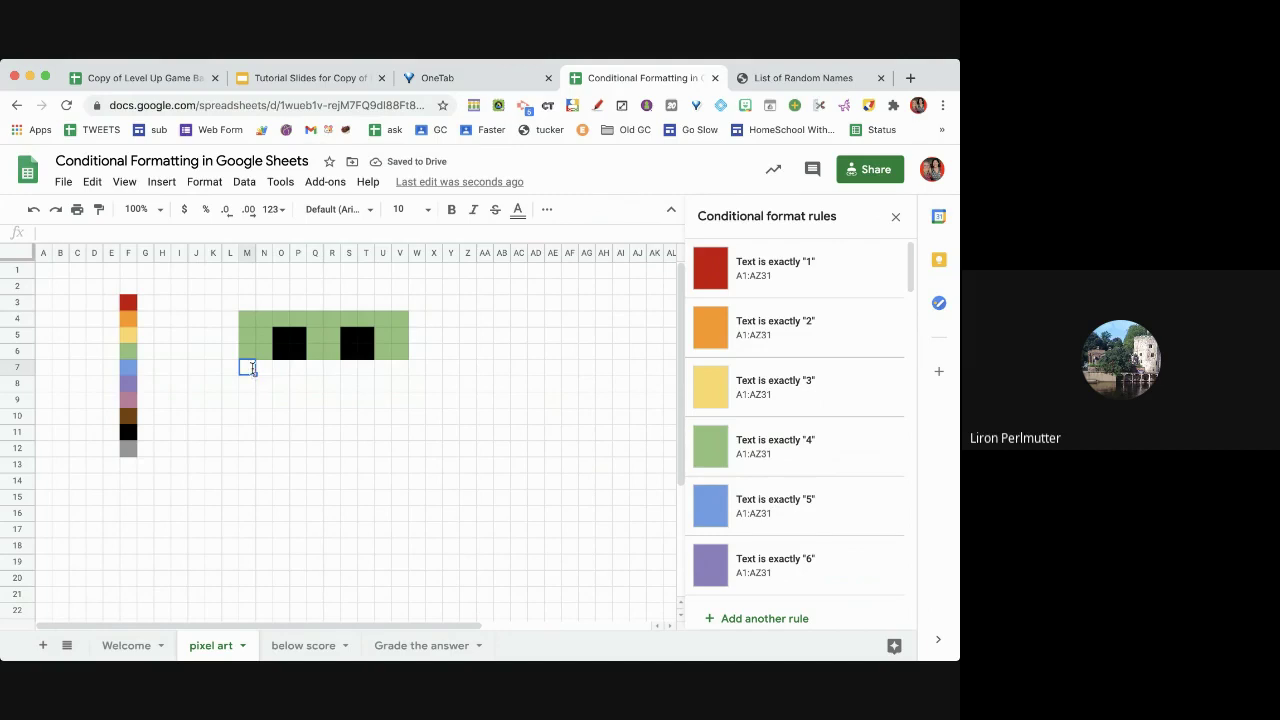
type("\t4\t")
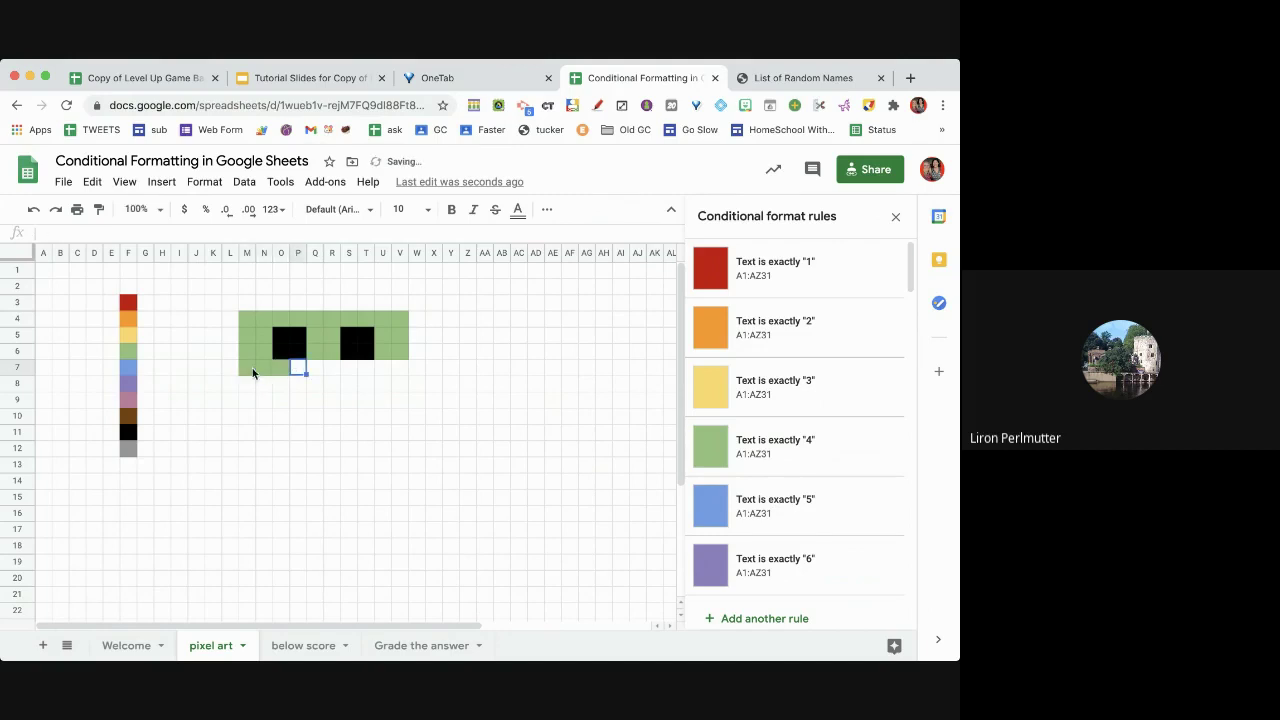
type("9\t9\t9\t9")
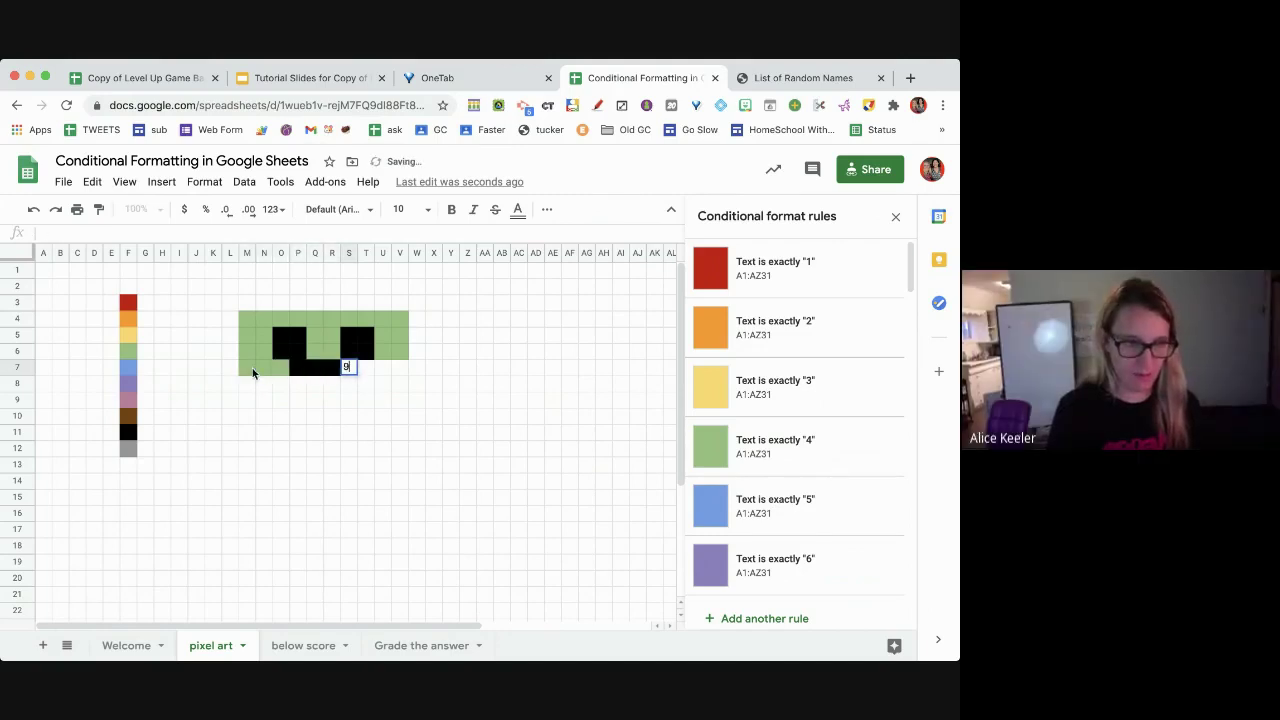
key("Tab")
type("4\t4\t4")
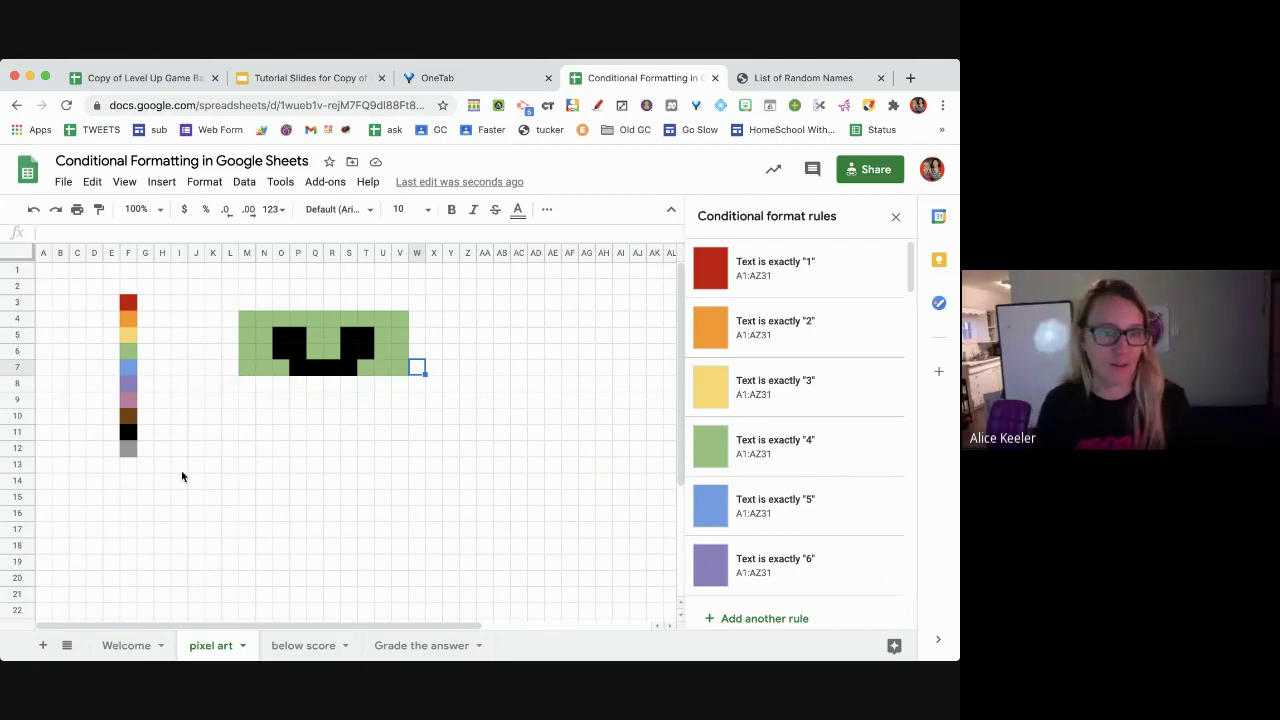
Look through the colour rules to the last one, and enter 7, 77, 777 and 7777 down column X, from X12 to X15
scroll(858, 476, "down", 1)
scroll(858, 476, "down", 10)
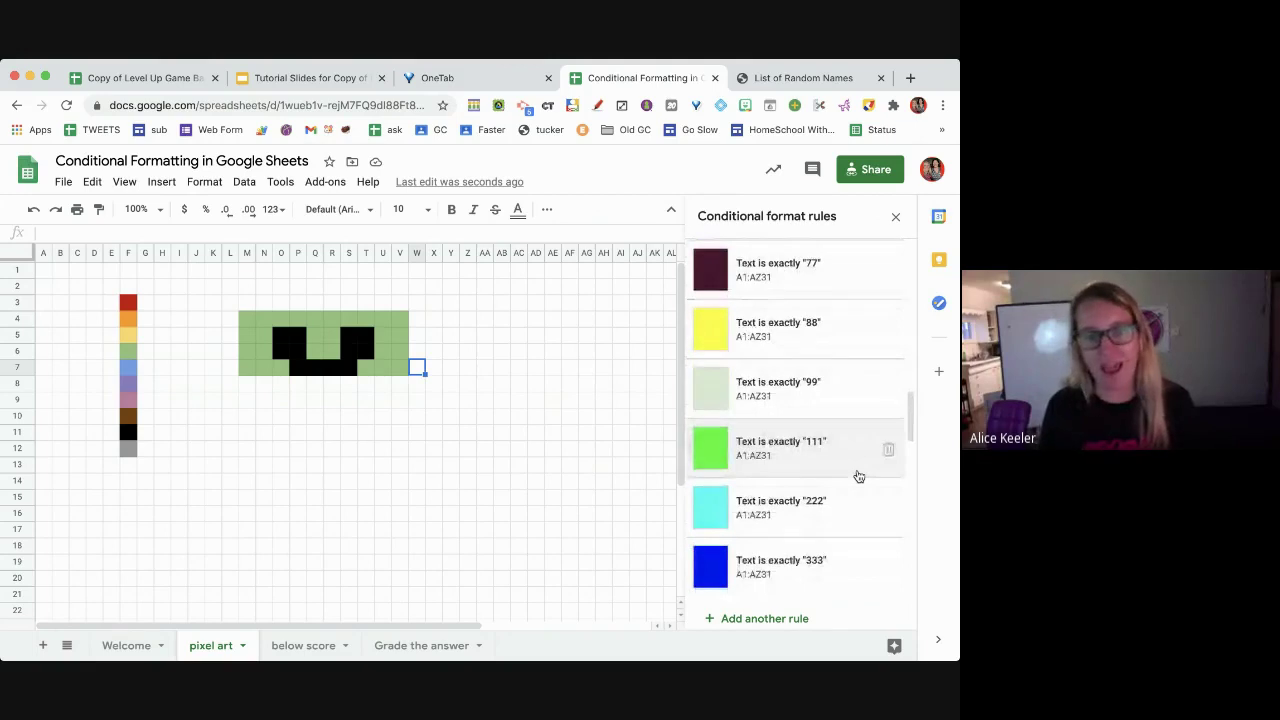
scroll(858, 476, "down", 15)
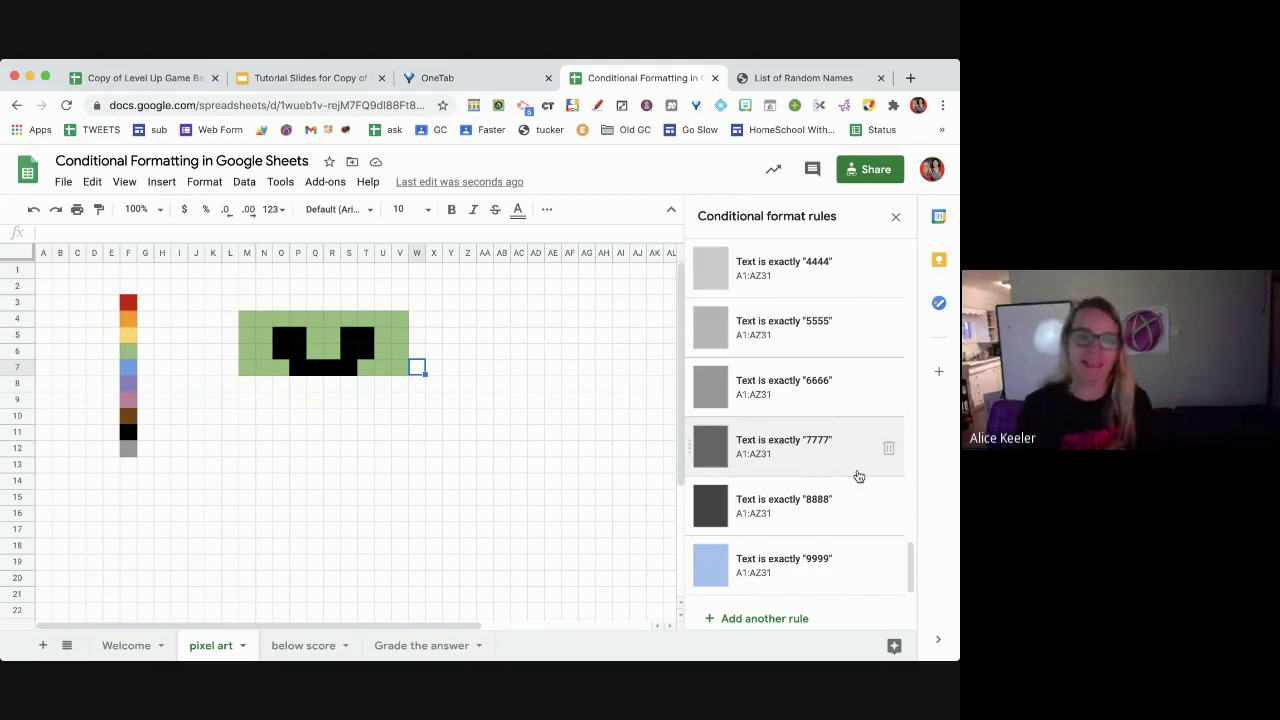
left_click(440, 453)
type("7")
key("Return")
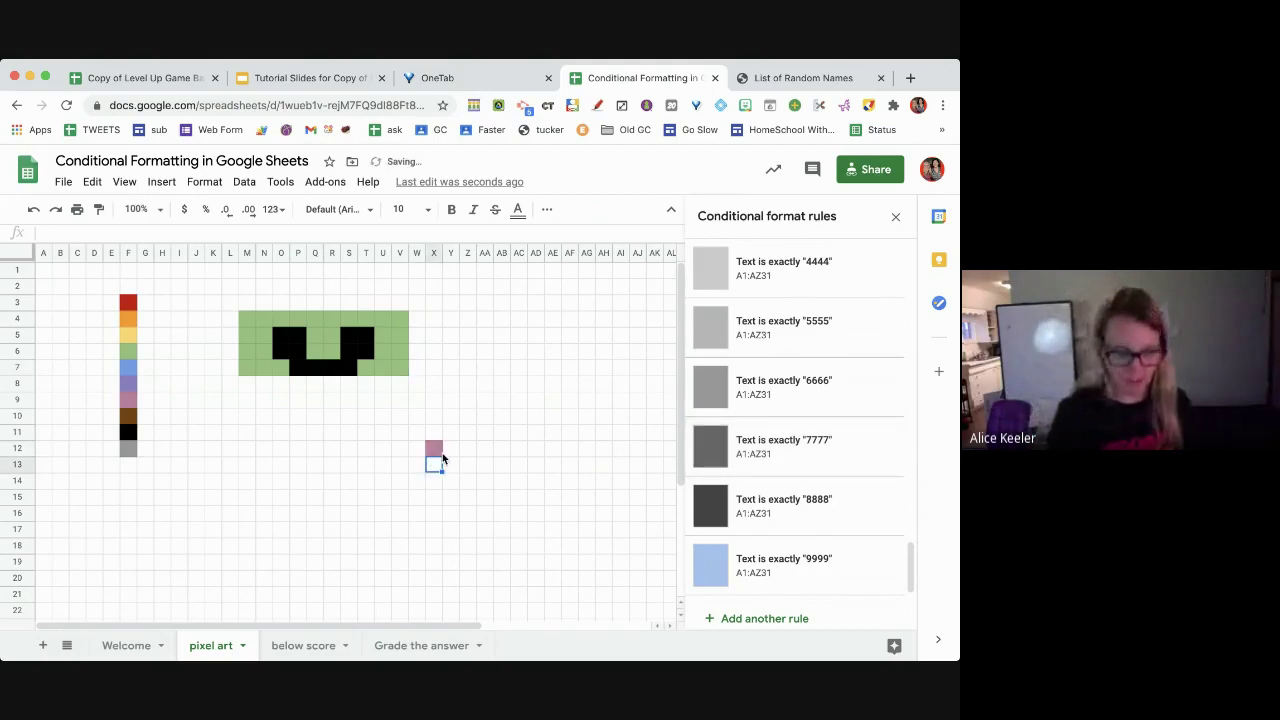
type("8")
key("Return")
type("2")
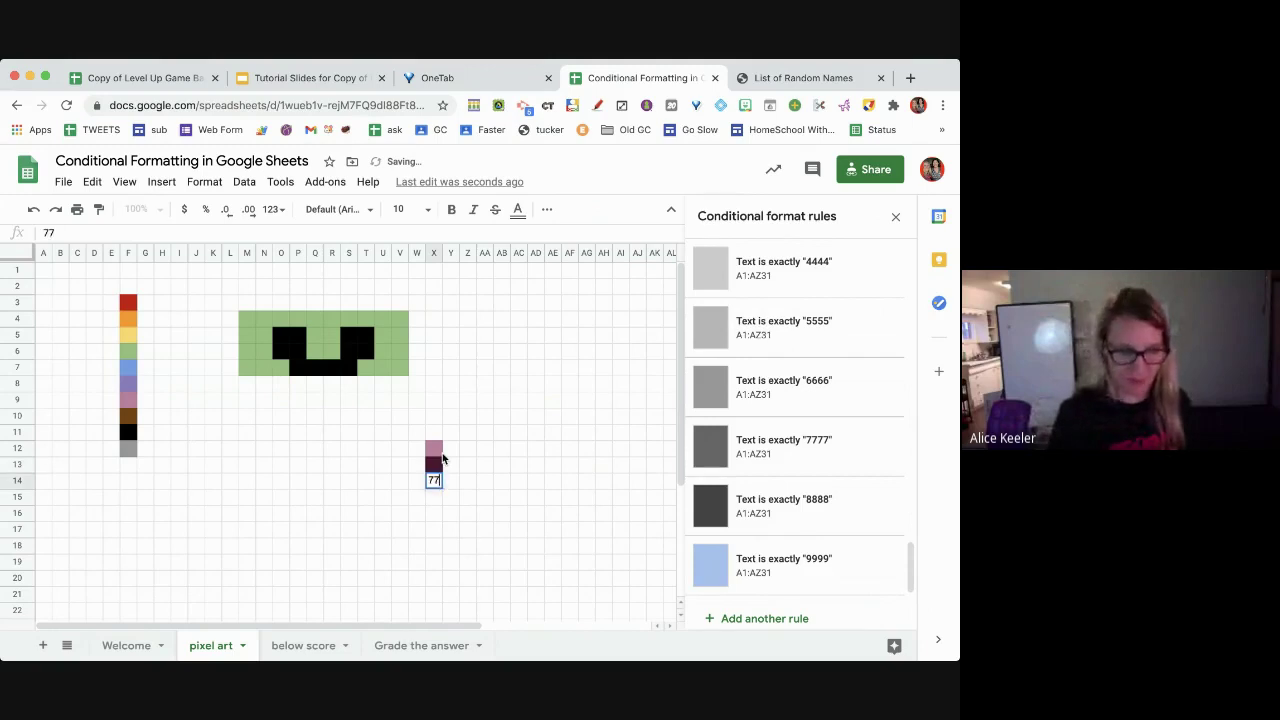
key("Return")
type("7777")
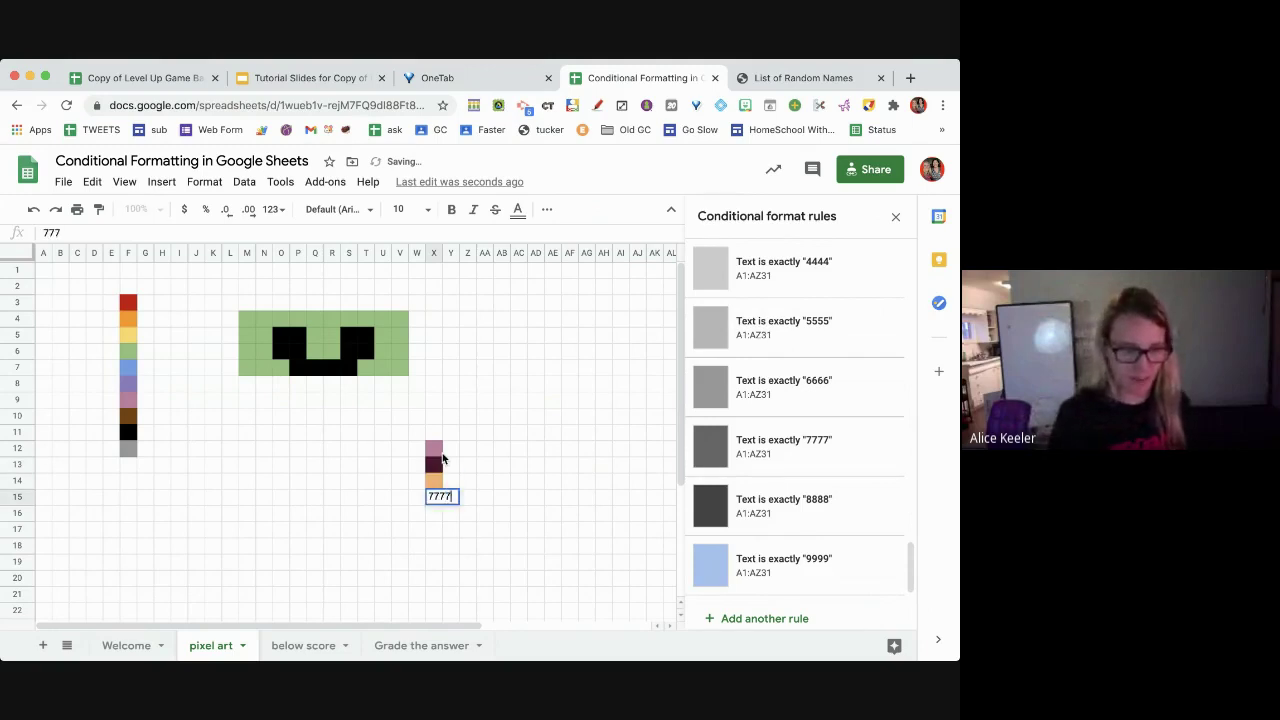
key("Return")
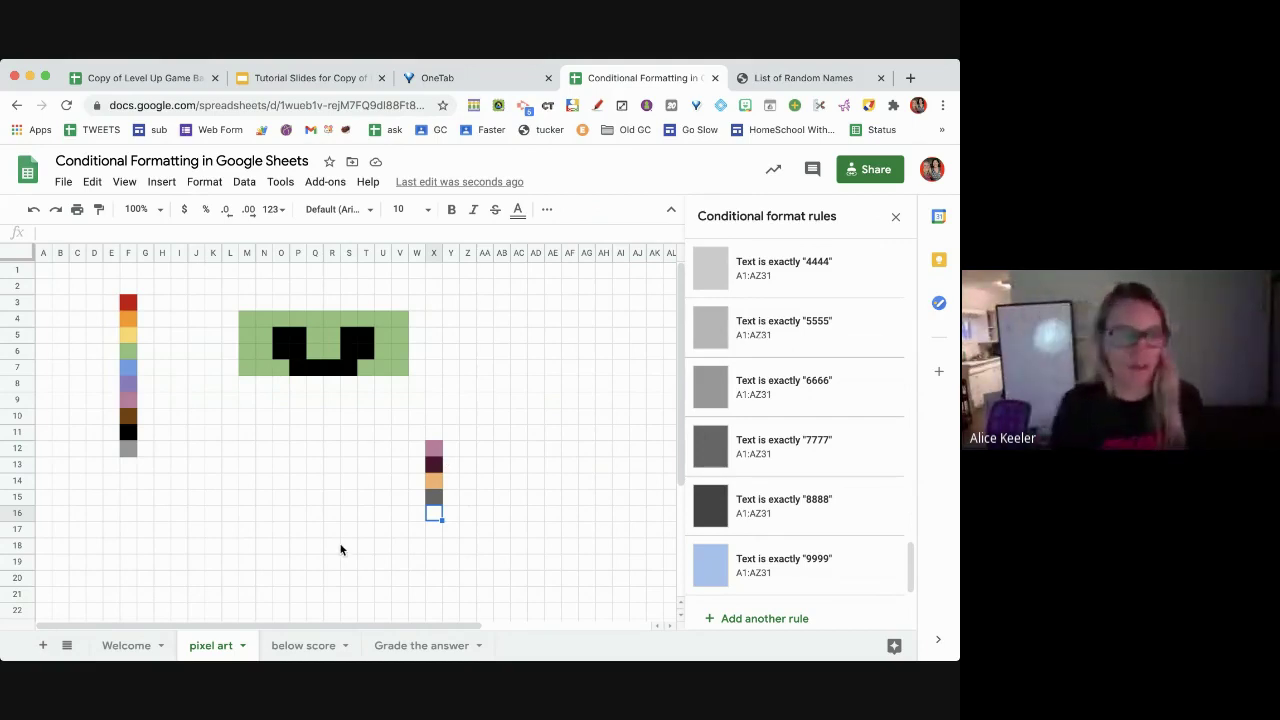
On the below score sheet, start a new conditional formatting rule for the scores in B2:B10
left_click(305, 646)
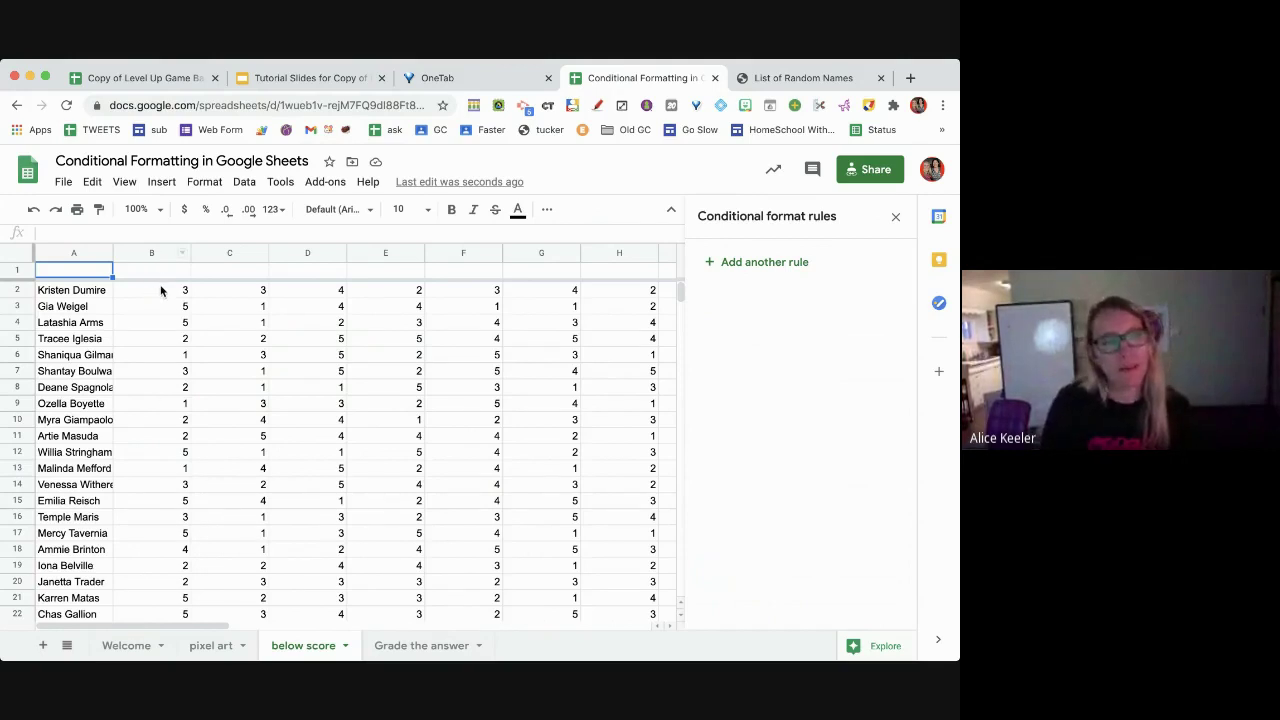
left_click_drag(163, 290, 166, 419)
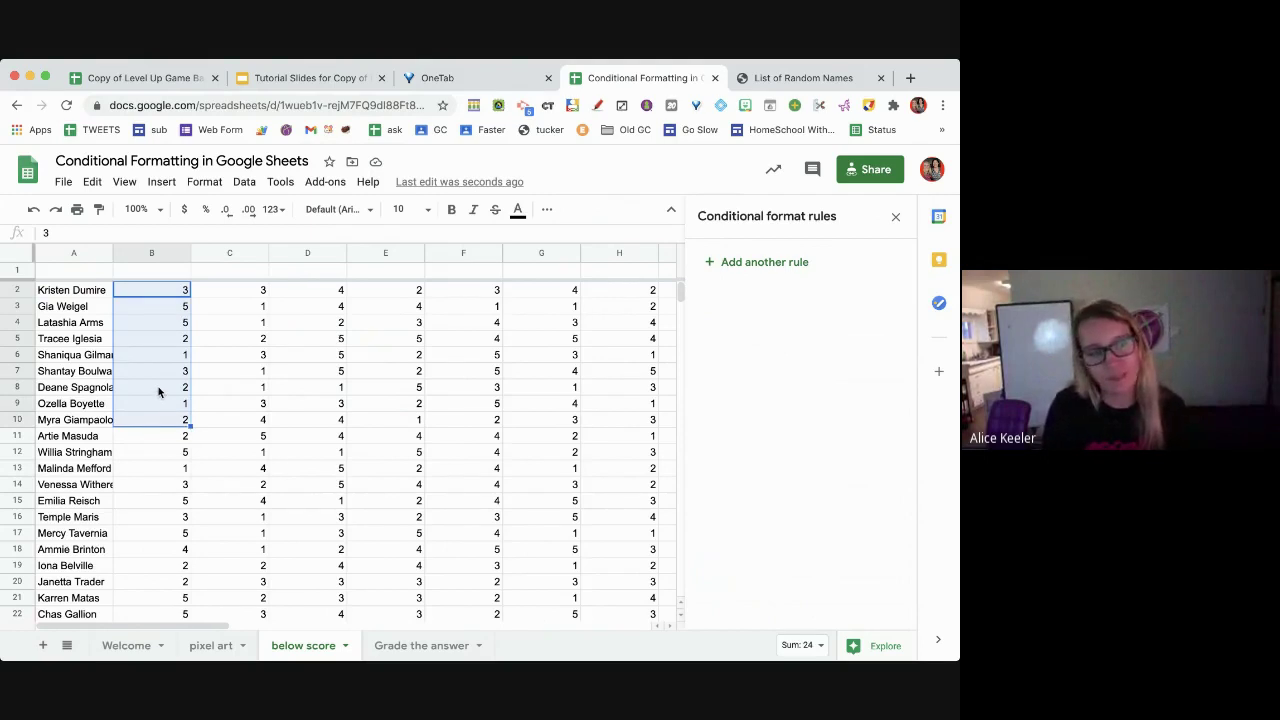
right_click(155, 372)
scroll(246, 565, "down", 2)
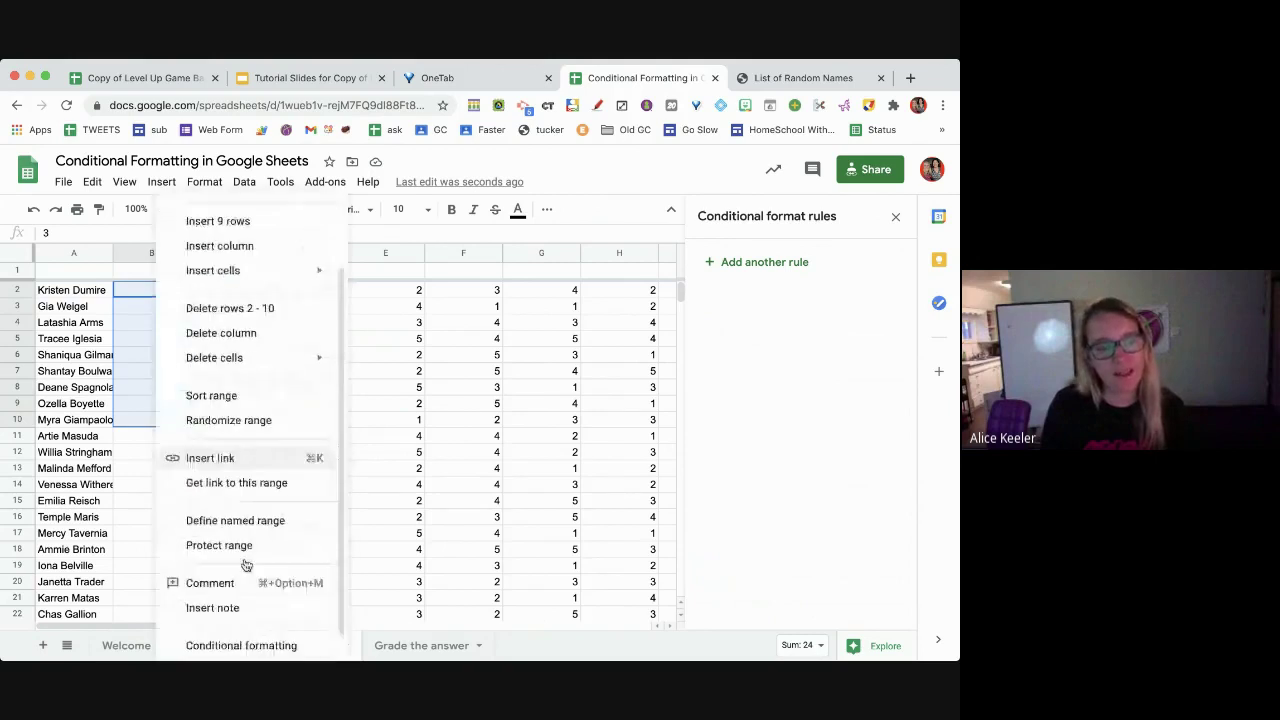
scroll(250, 600, "down", 1)
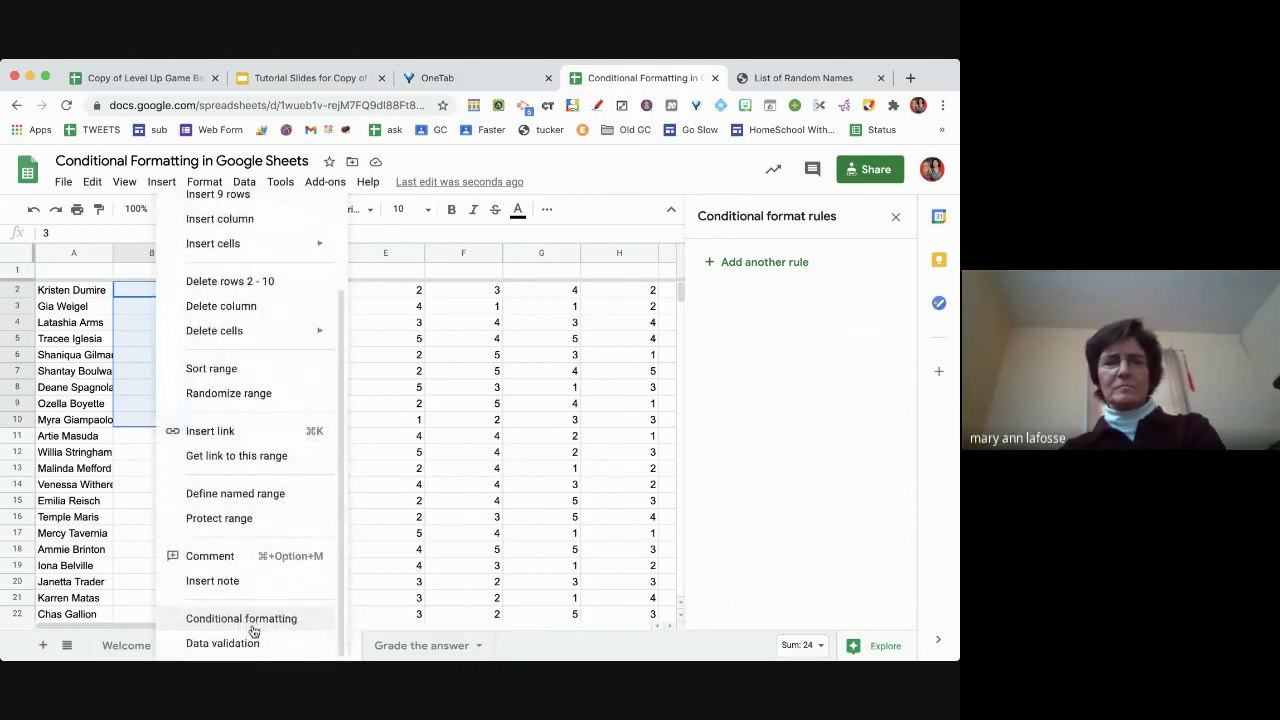
left_click(253, 628)
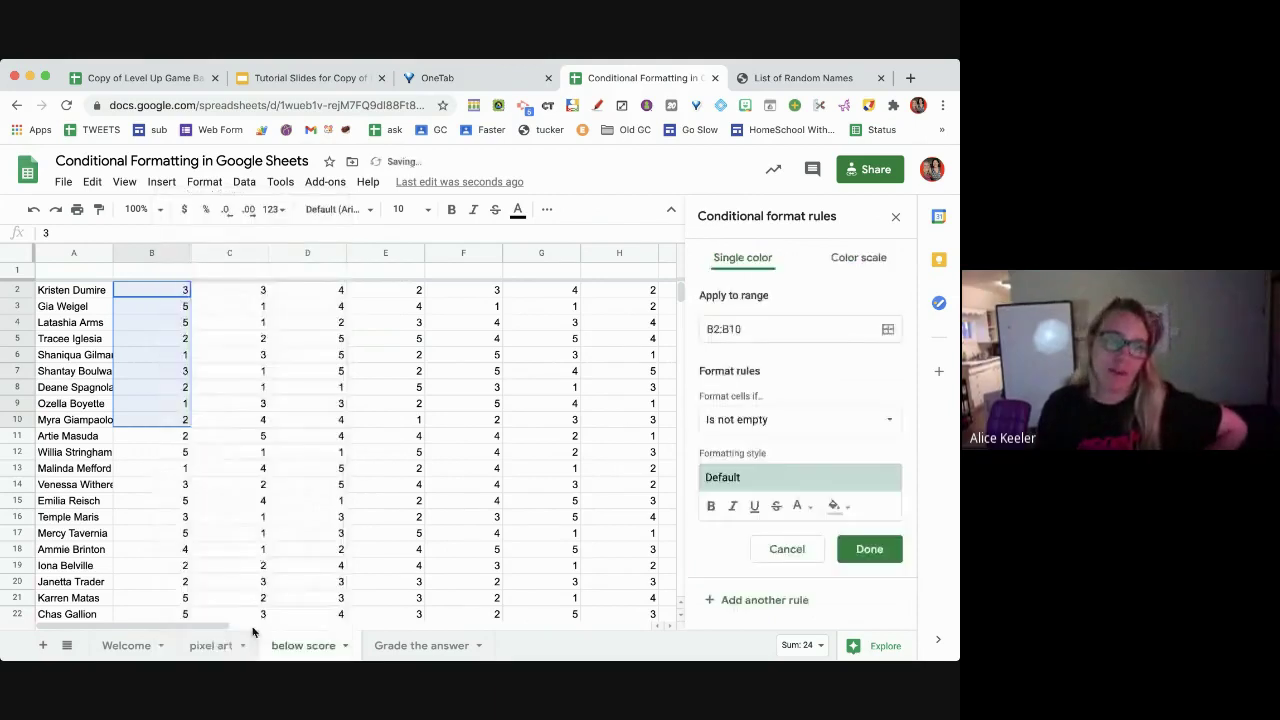
Examine the rule's range and the available format conditions through Custom formula is, keeping the Is not empty condition
left_click(741, 324)
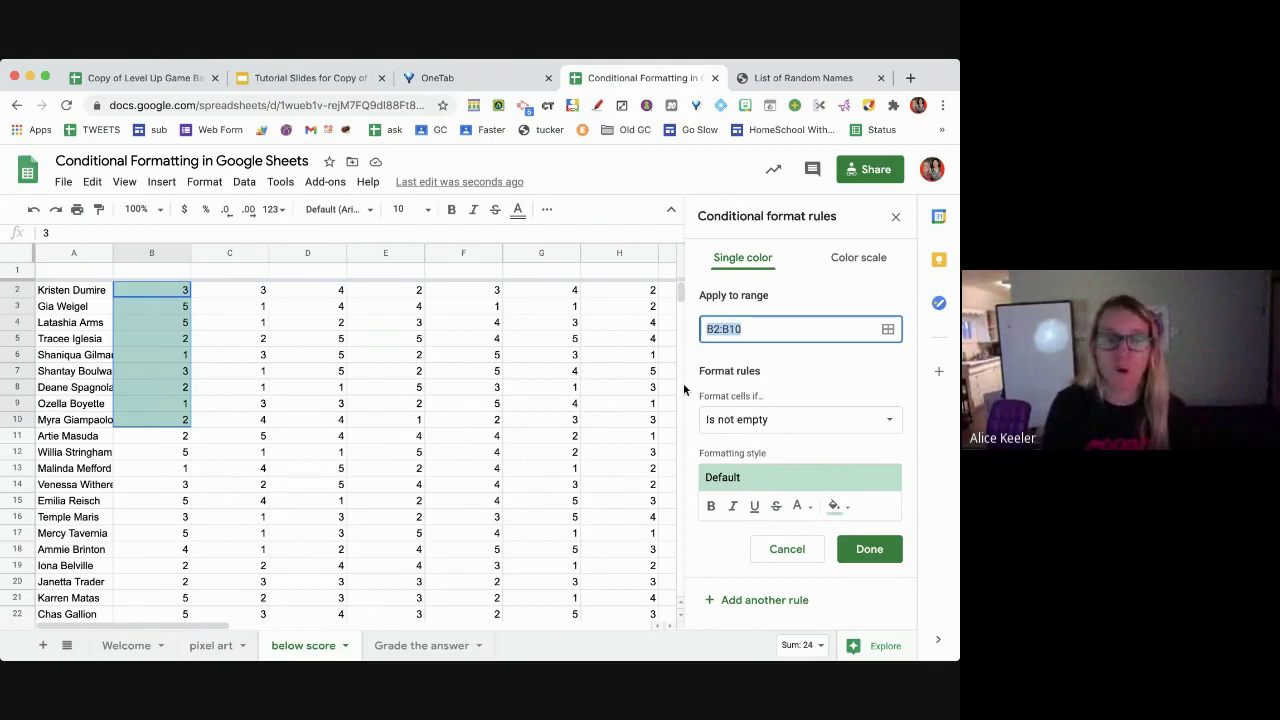
left_click(738, 430)
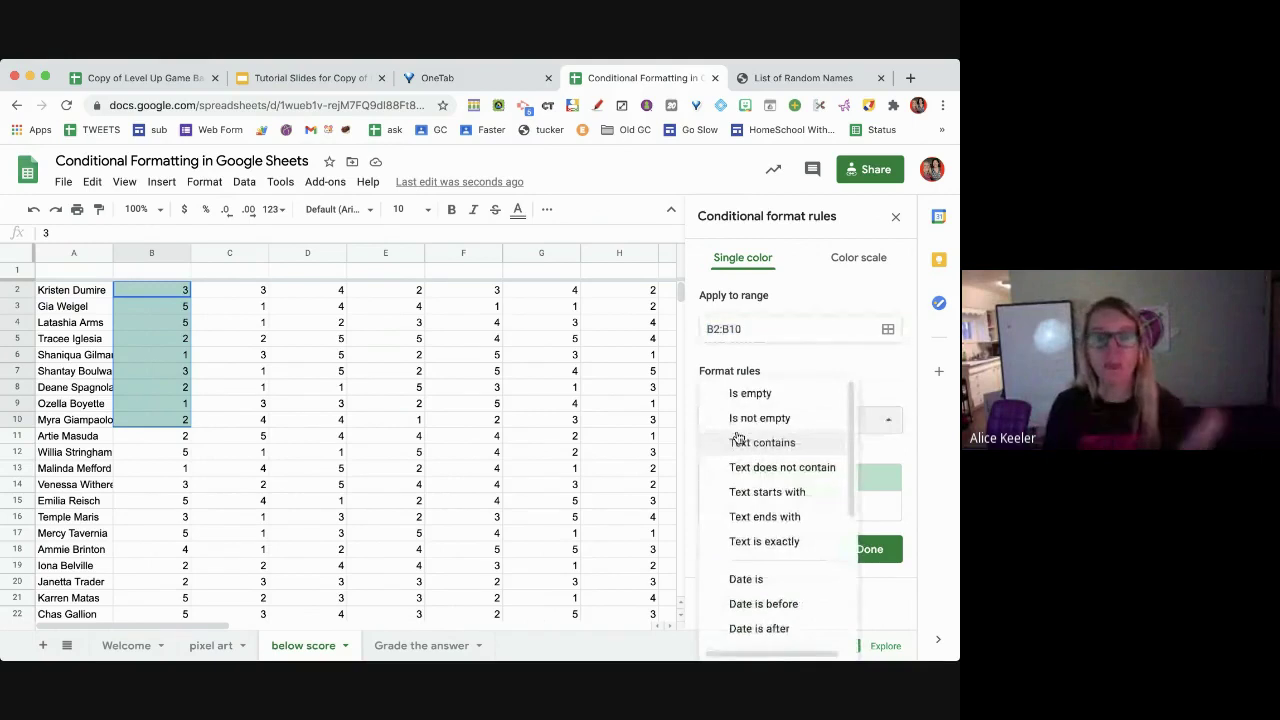
scroll(738, 438, "down", 5)
scroll(738, 438, "up", 5)
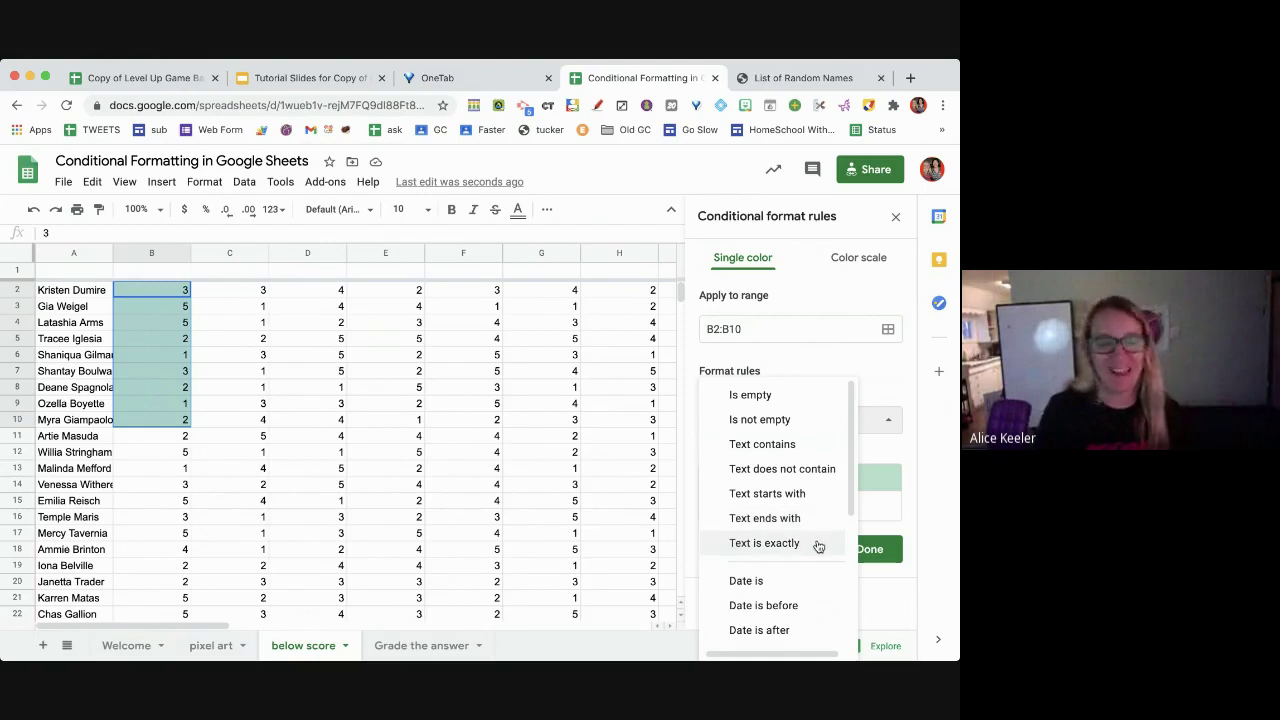
scroll(818, 546, "down", 3)
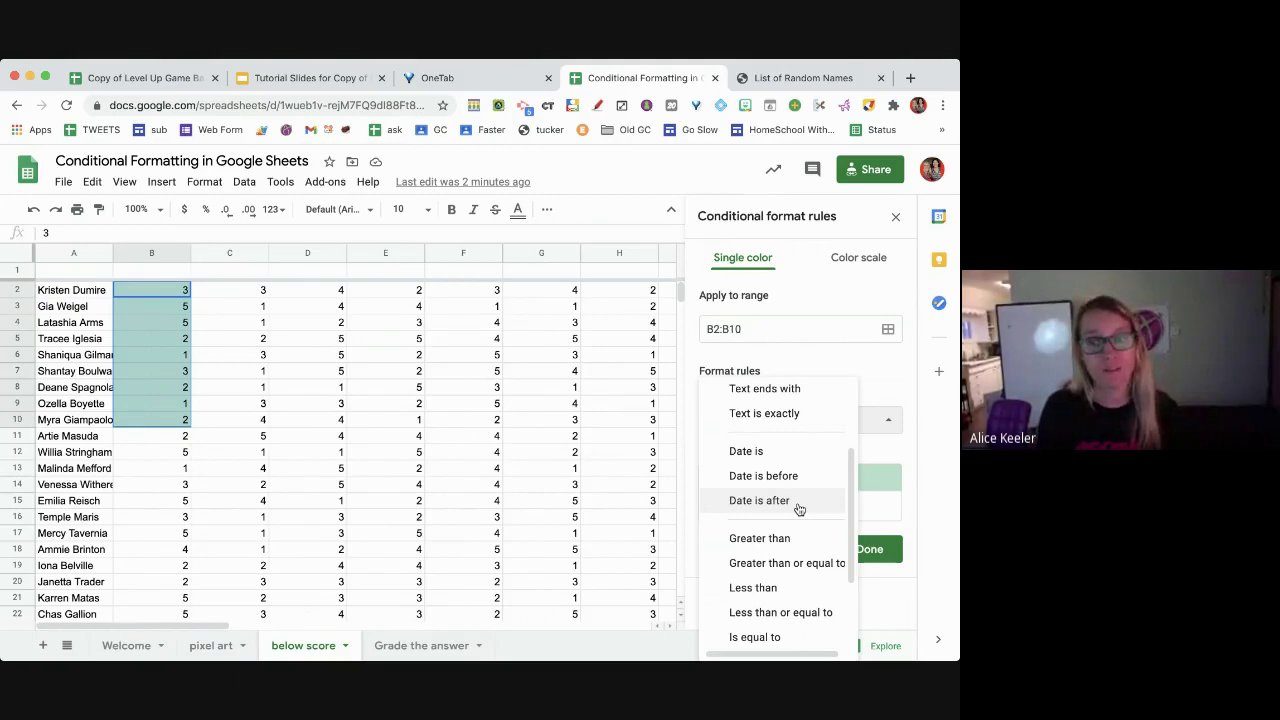
scroll(799, 510, "down", 3)
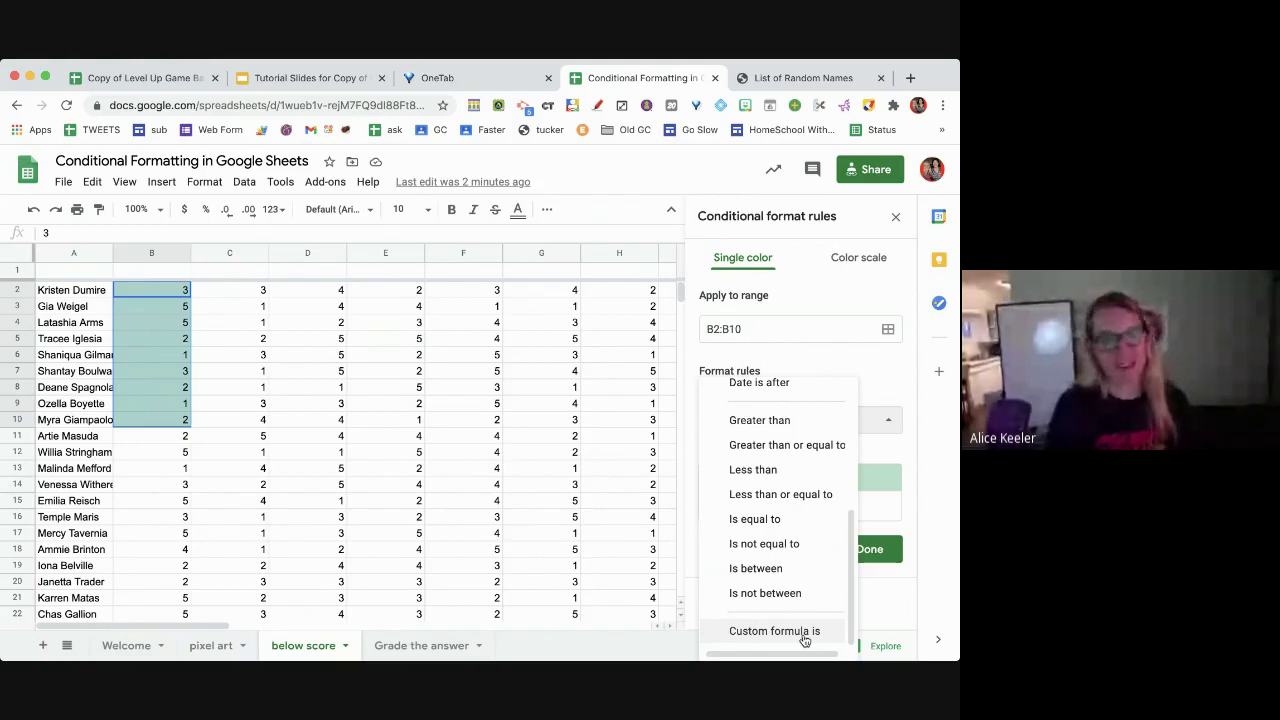
left_click(885, 400)
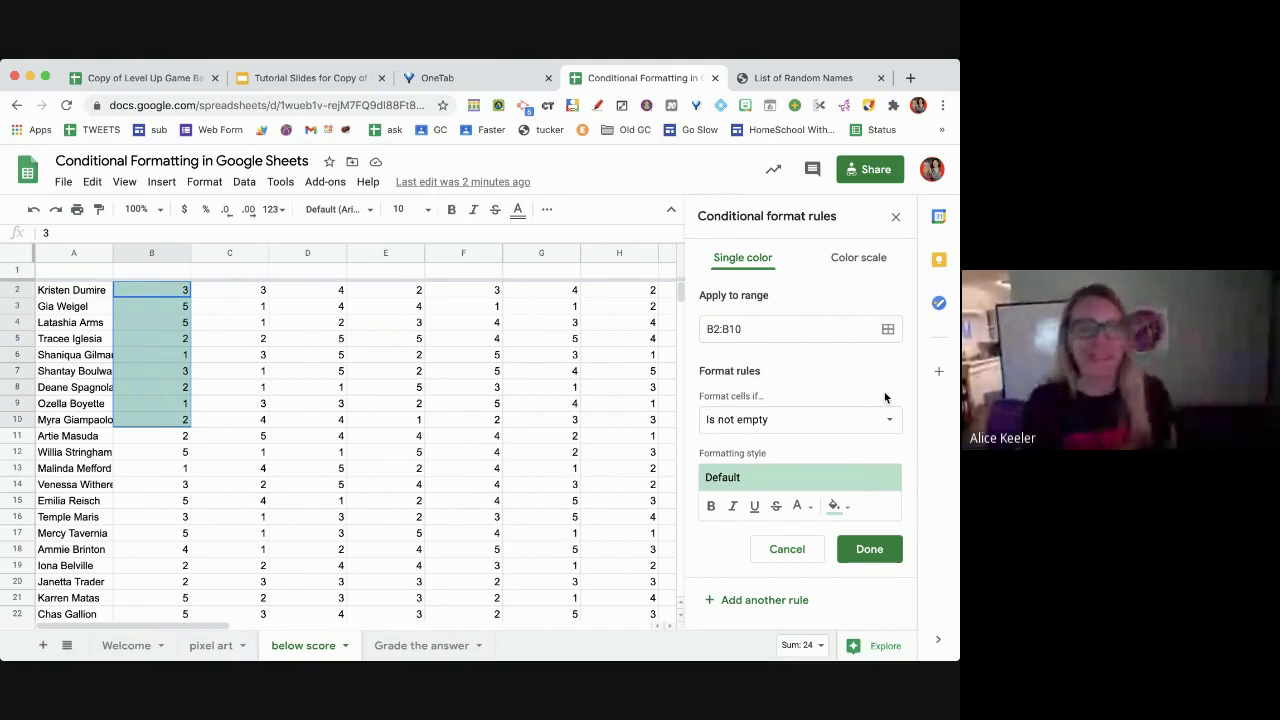
Try a purple fill for the B2:B10 rule, and set its fill to light yellow and its text colour to blue
left_click(833, 507)
left_click(818, 356)
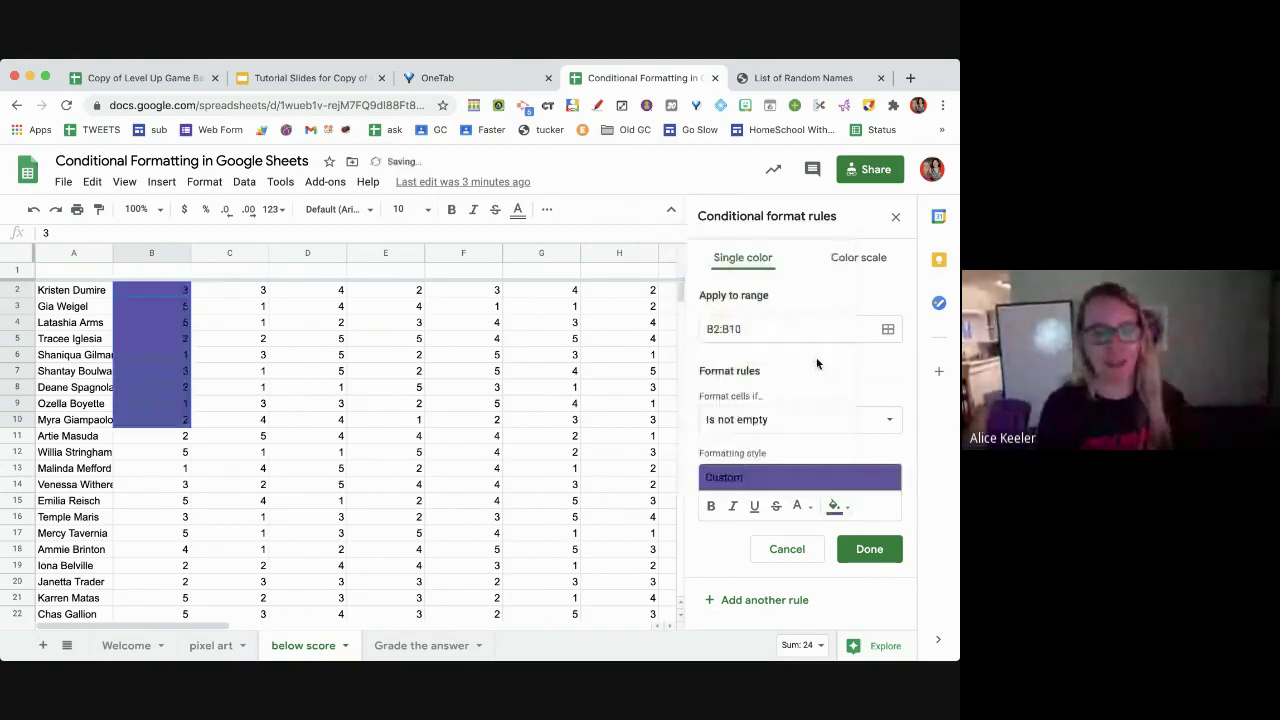
left_click(834, 507)
left_click(731, 326)
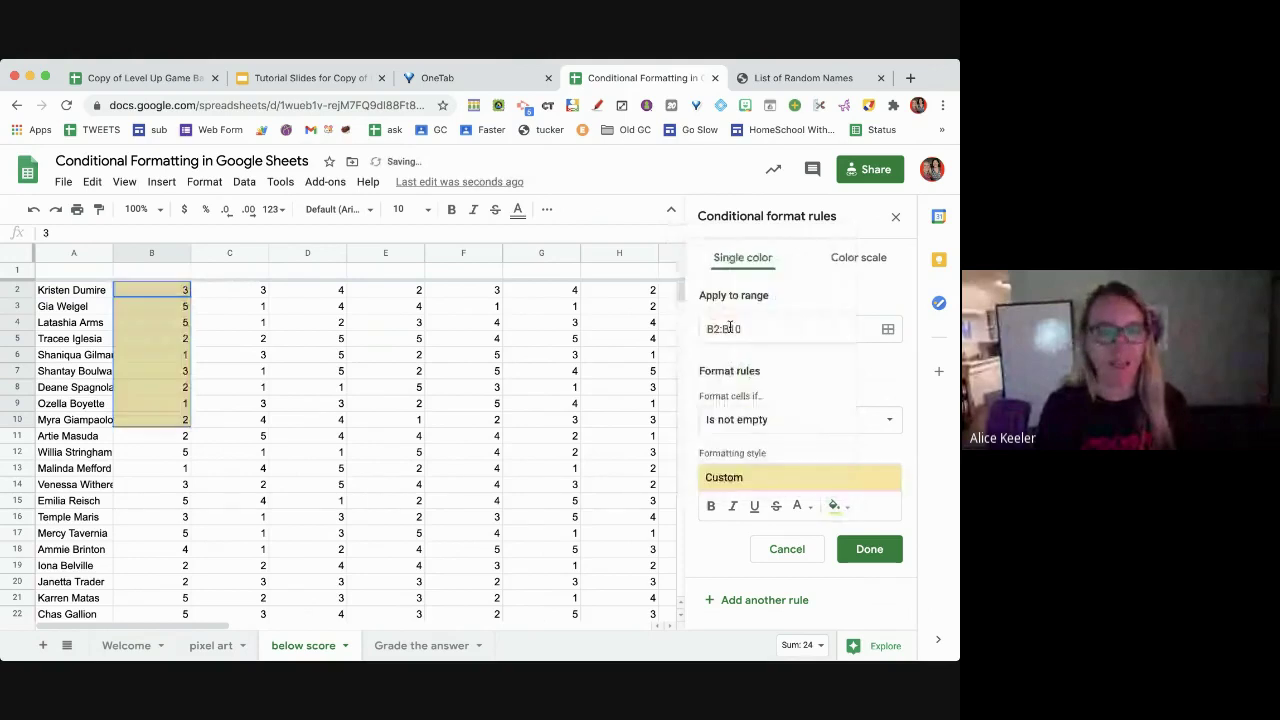
left_click(797, 506)
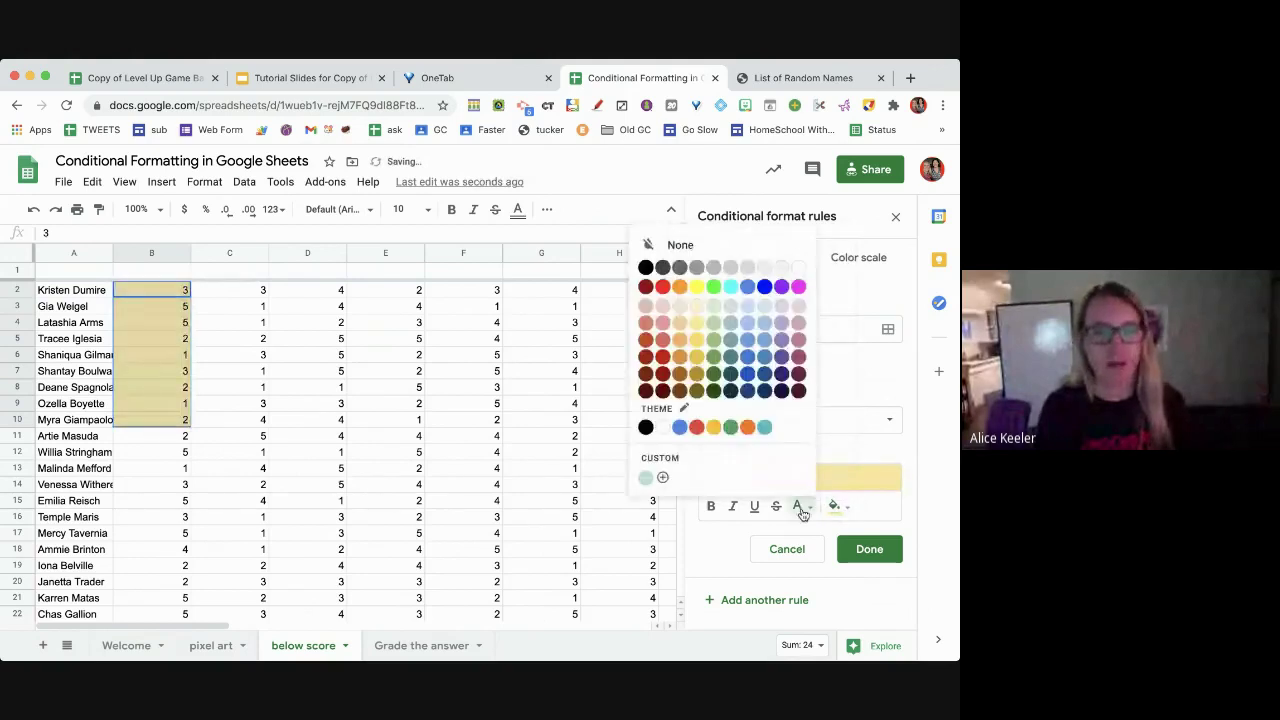
left_click(765, 356)
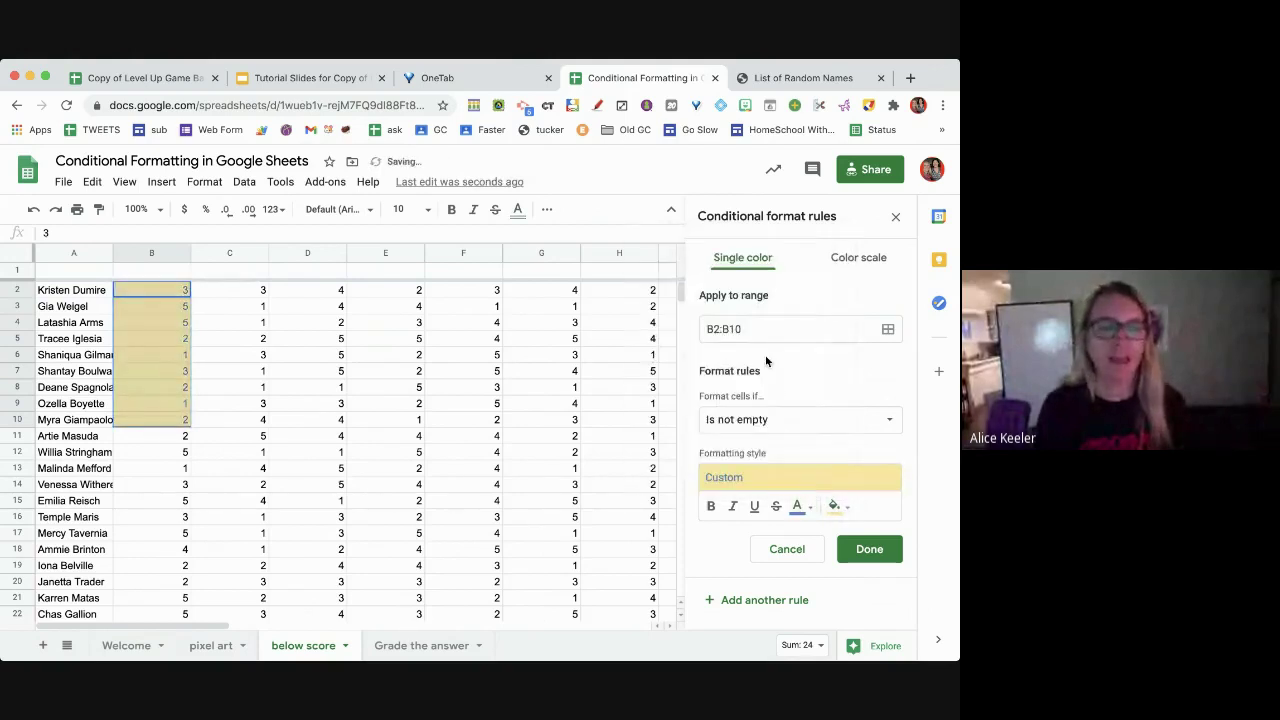
Try strikethrough on the B2:B10 rule's text, make it underlined, italic and bold instead, and save the rule
left_click(776, 507)
left_click(776, 507)
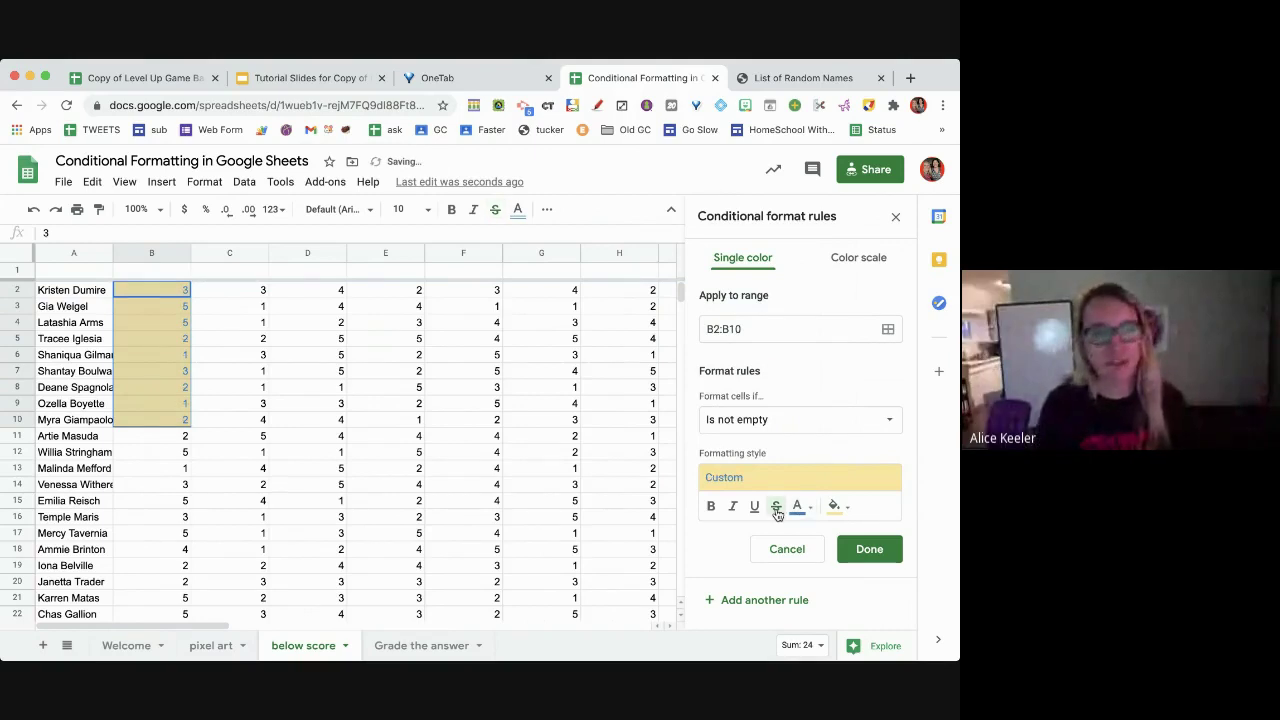
left_click(754, 507)
left_click(730, 509)
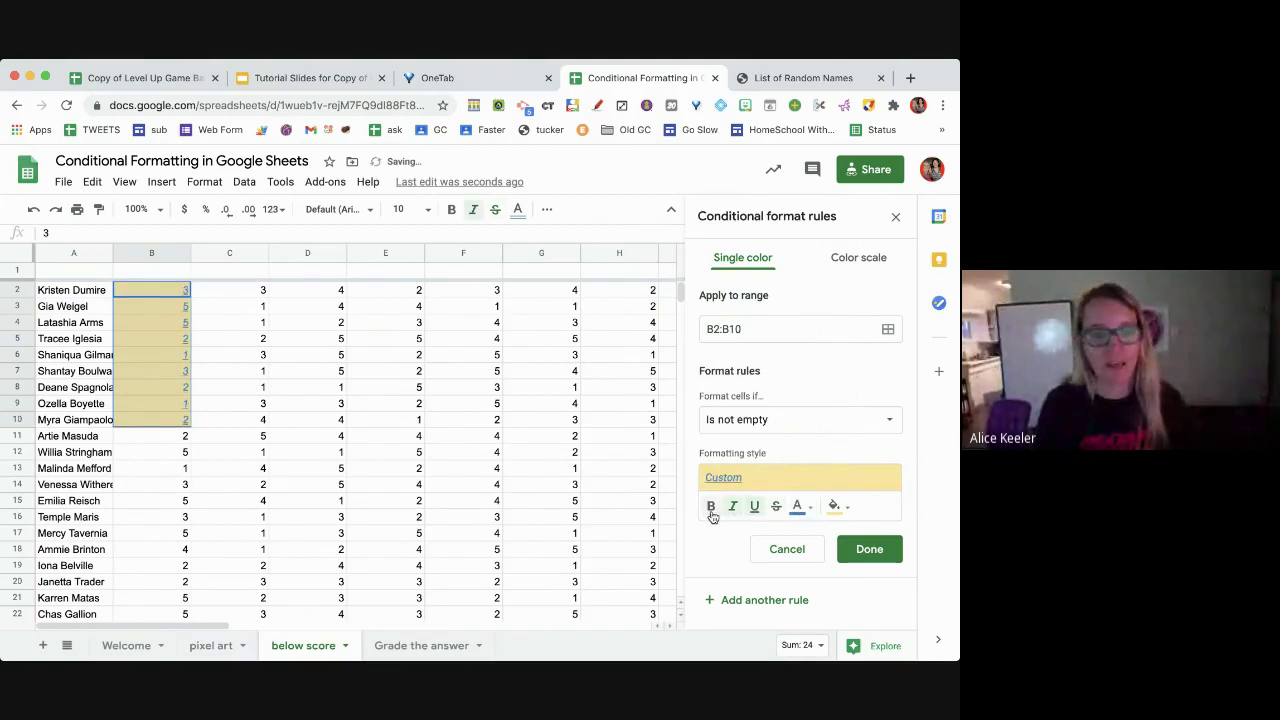
left_click(711, 509)
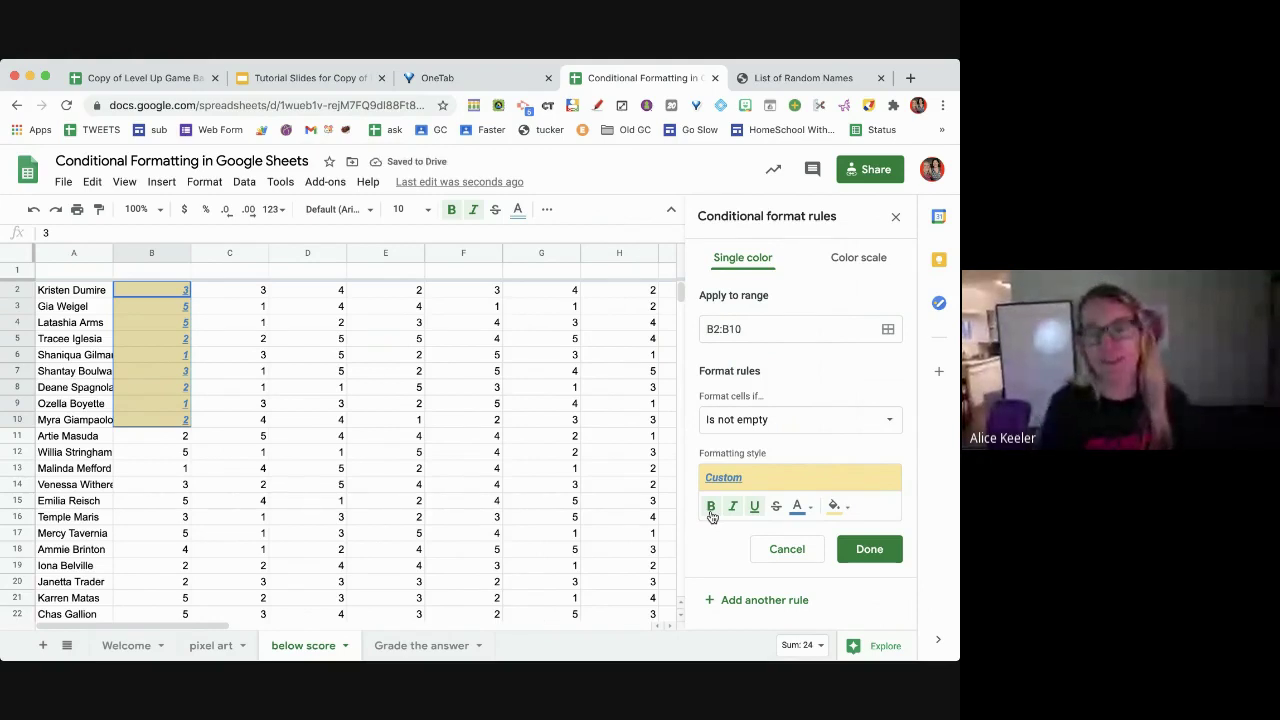
left_click(732, 478)
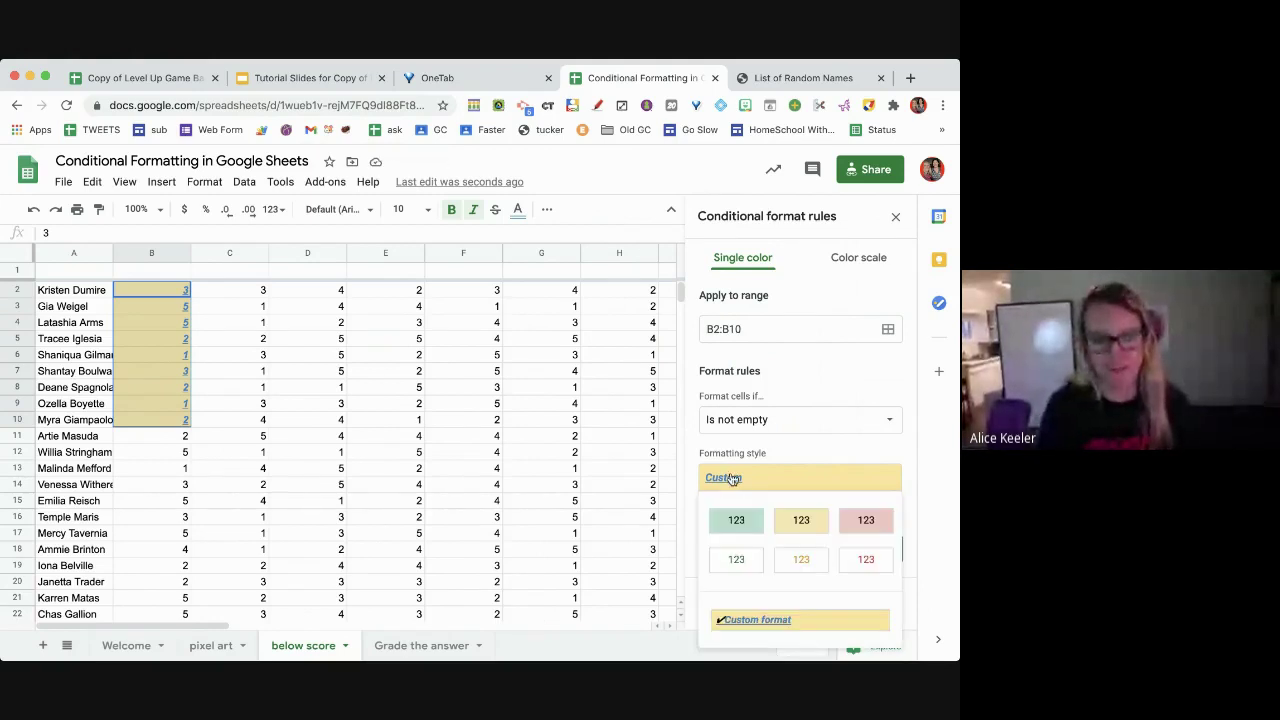
left_click(732, 478)
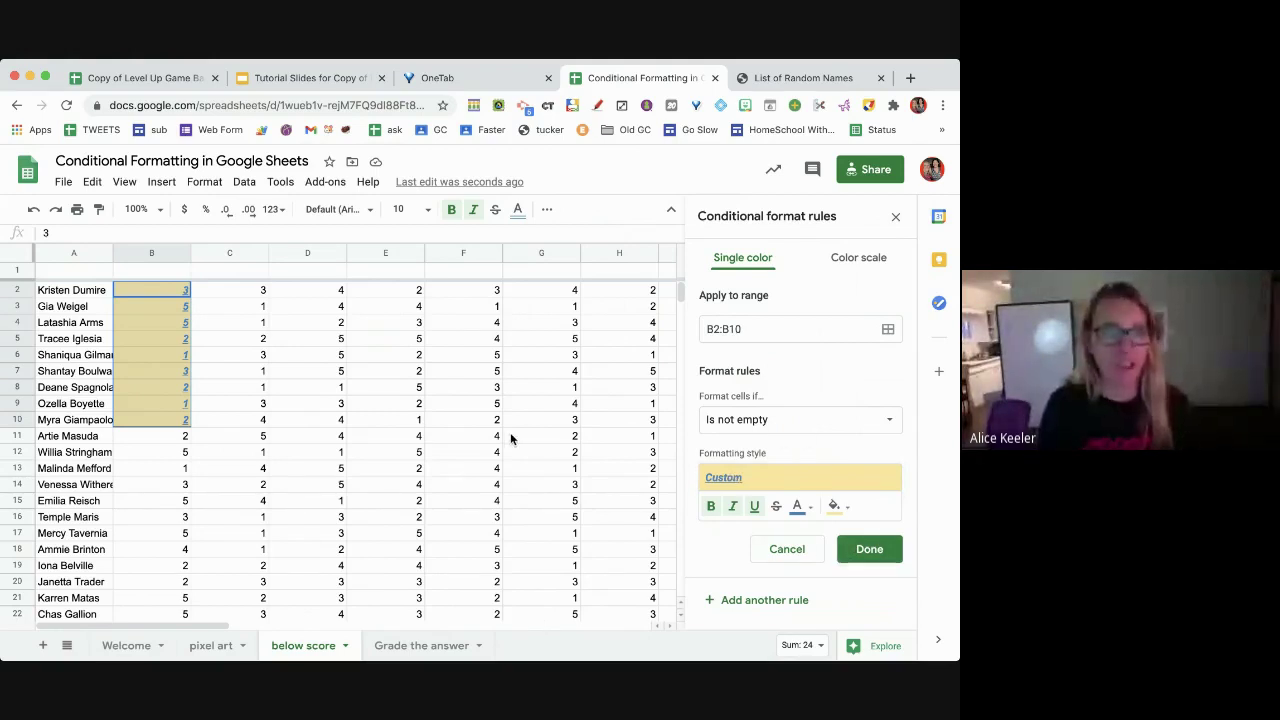
left_click(869, 549)
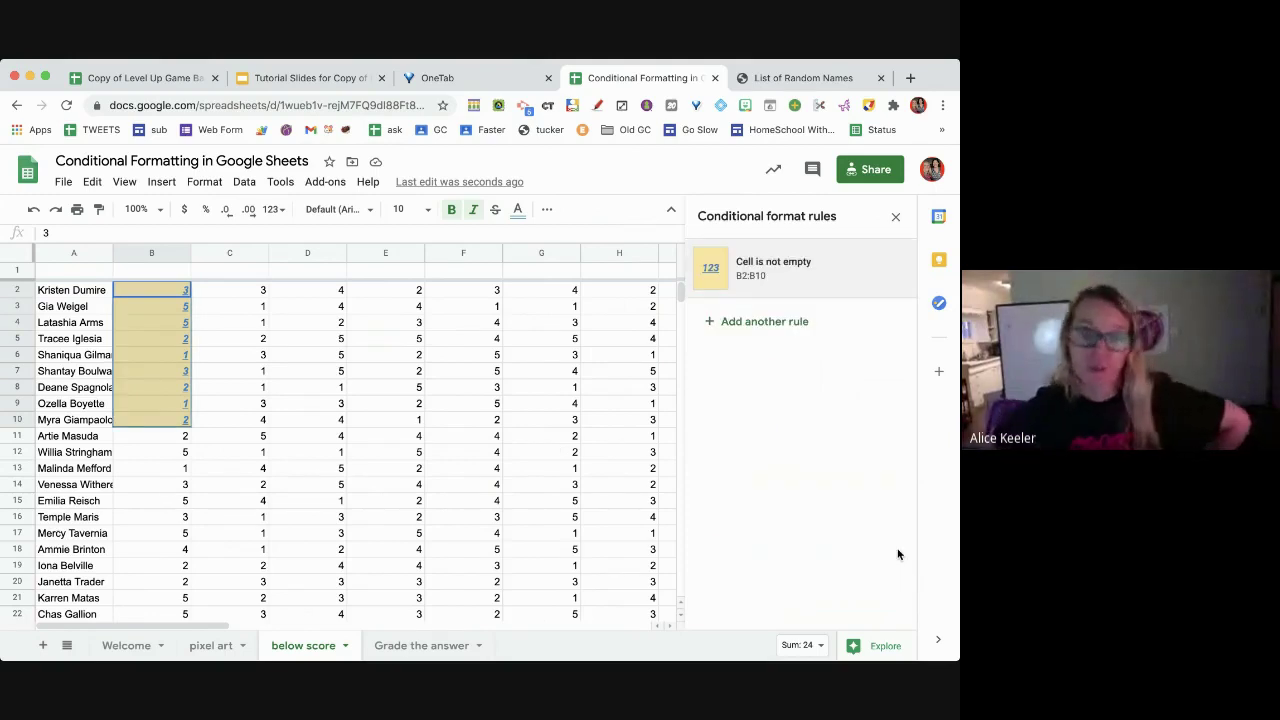
Add a conditional formatting rule to the whole of column C that fills values less than 3 with red
left_click(244, 254)
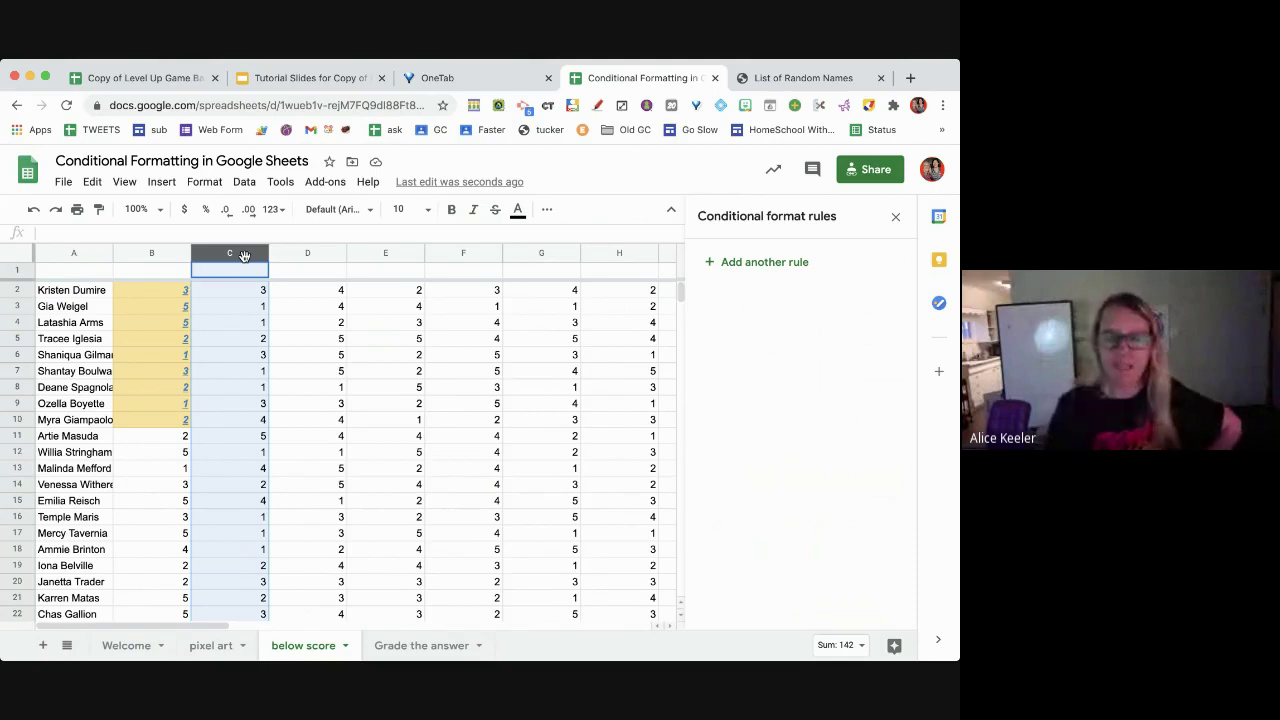
left_click(766, 266)
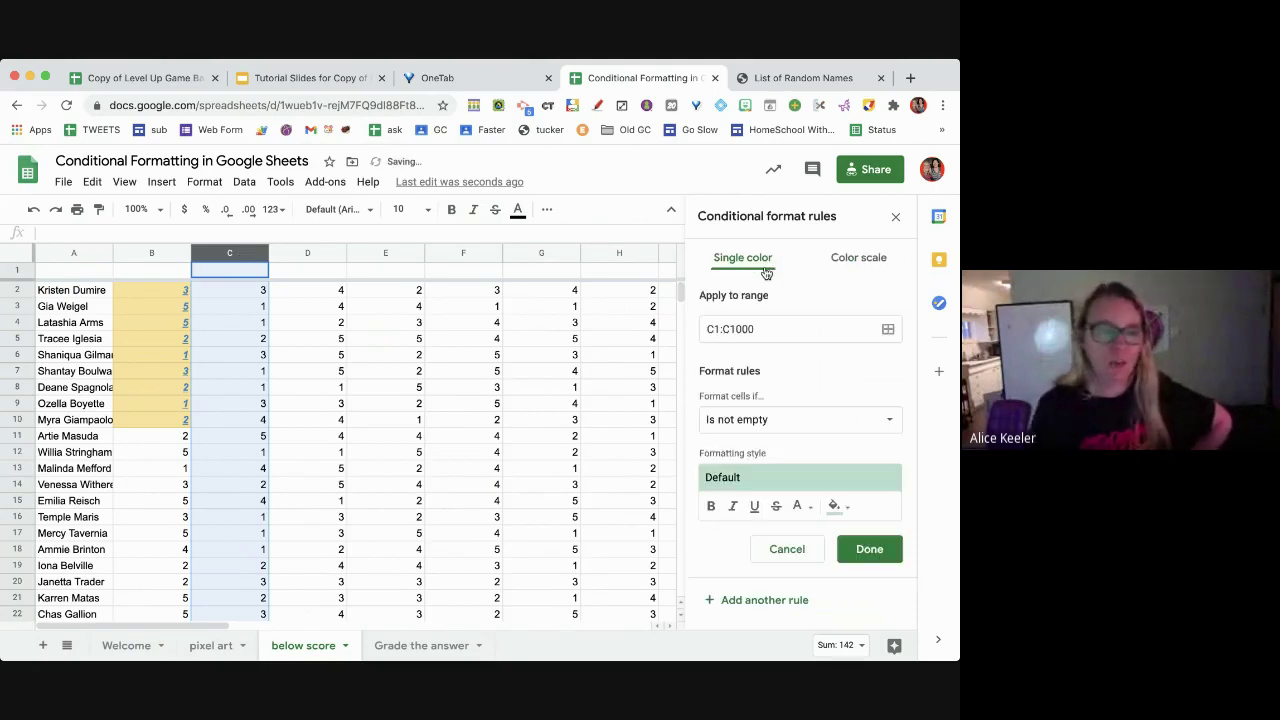
left_click(795, 431)
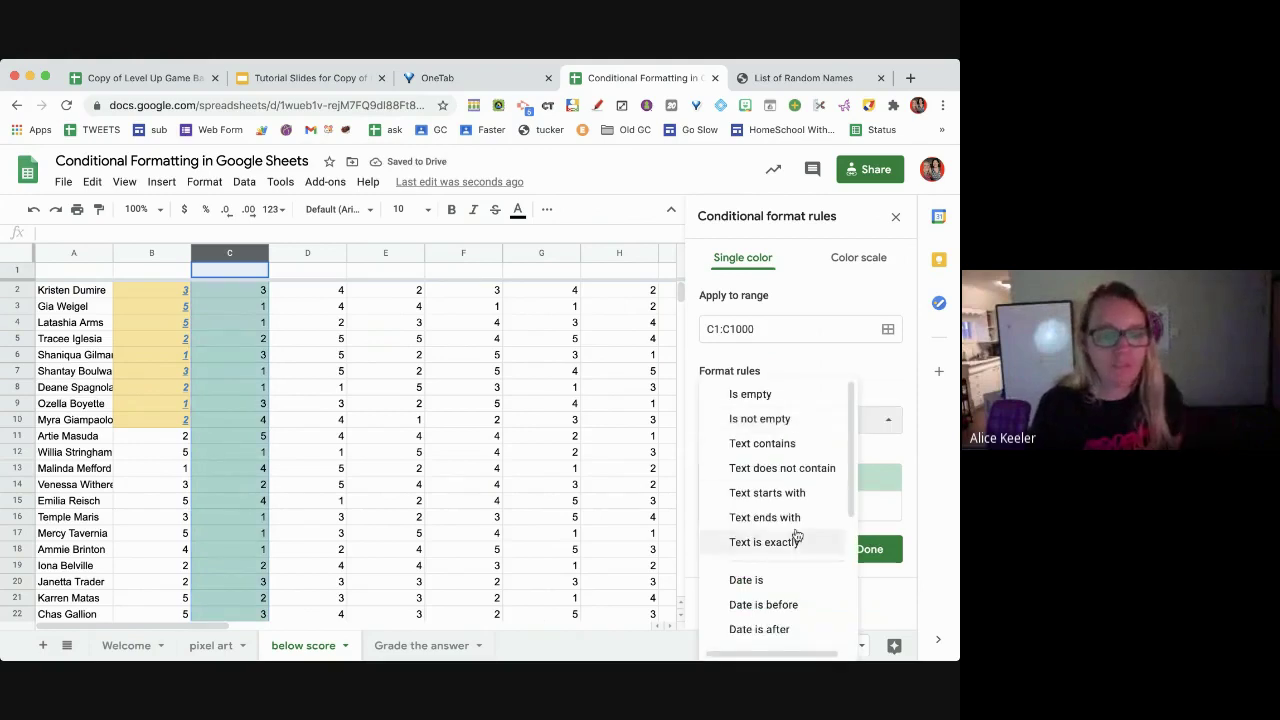
scroll(797, 530, "down", 1)
scroll(797, 535, "down", 5)
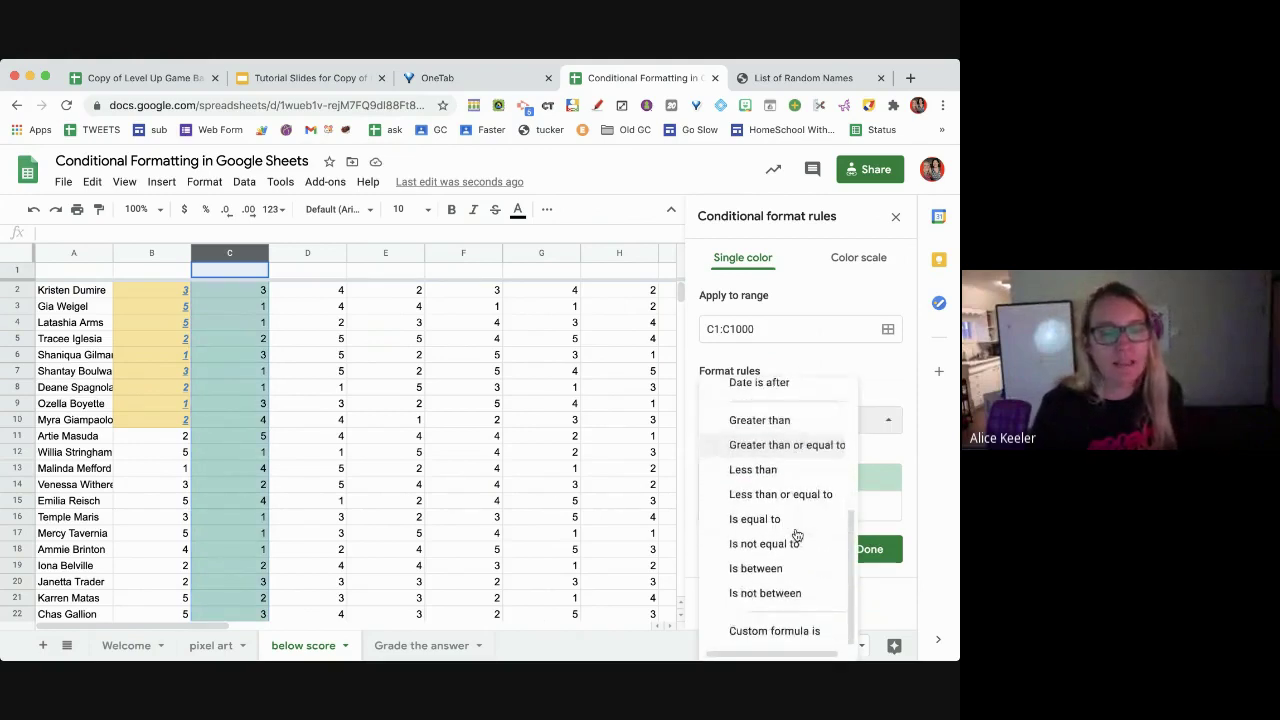
left_click(760, 470)
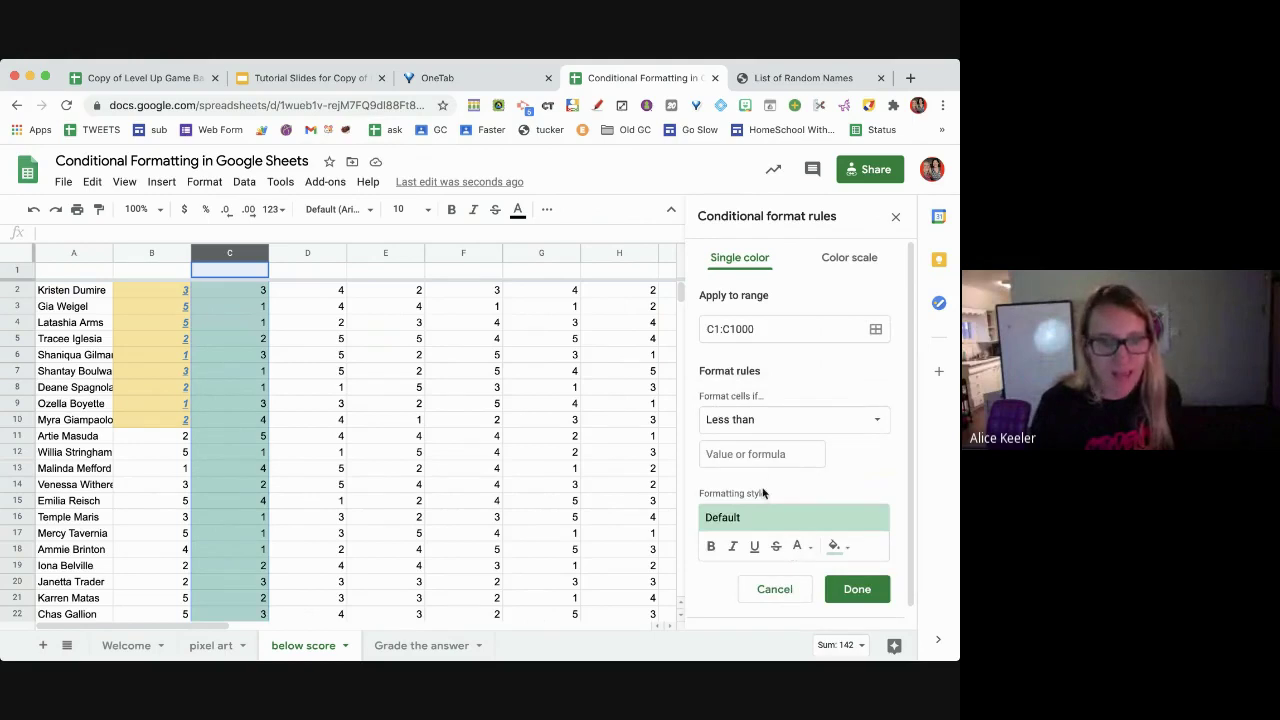
left_click(757, 457)
type("3")
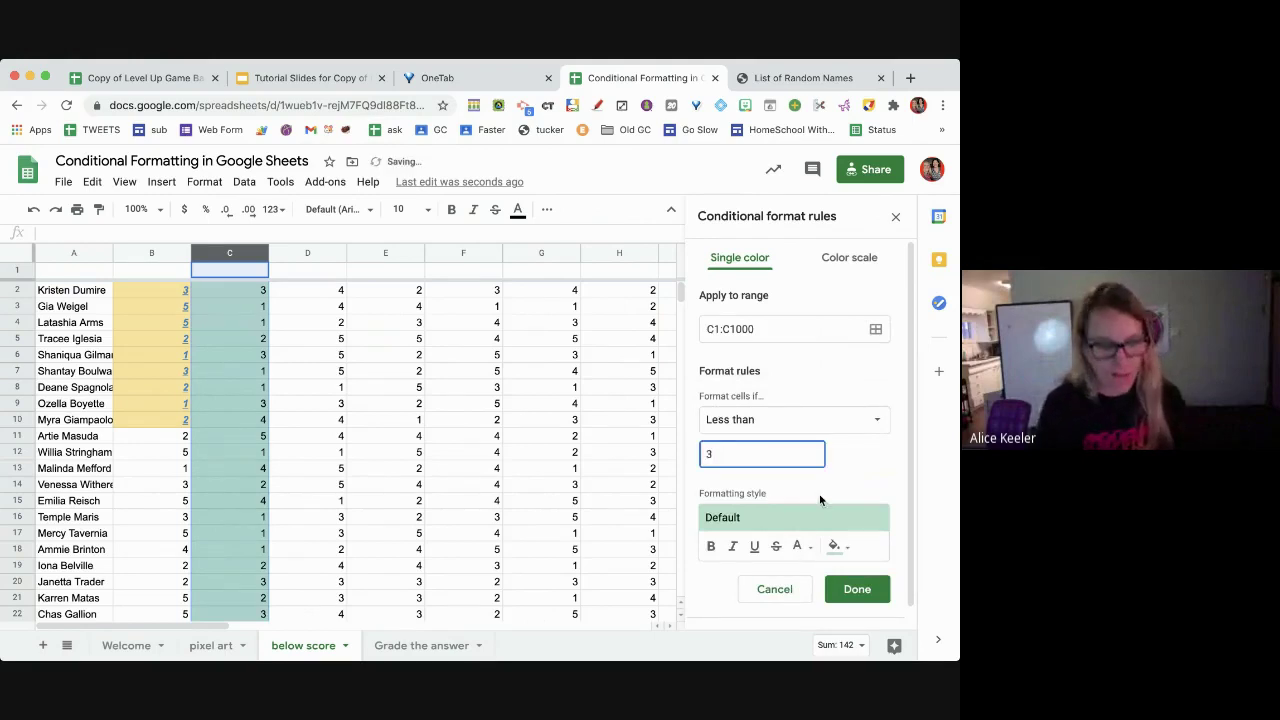
left_click(835, 546)
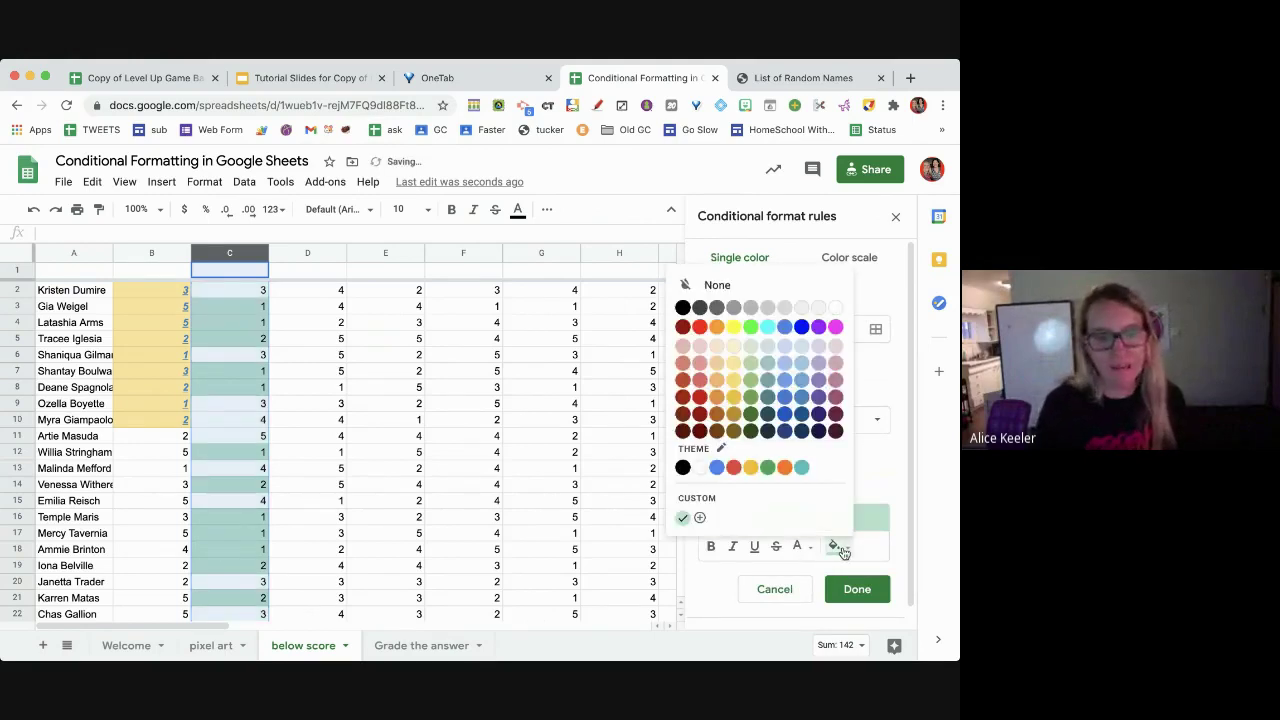
left_click(699, 327)
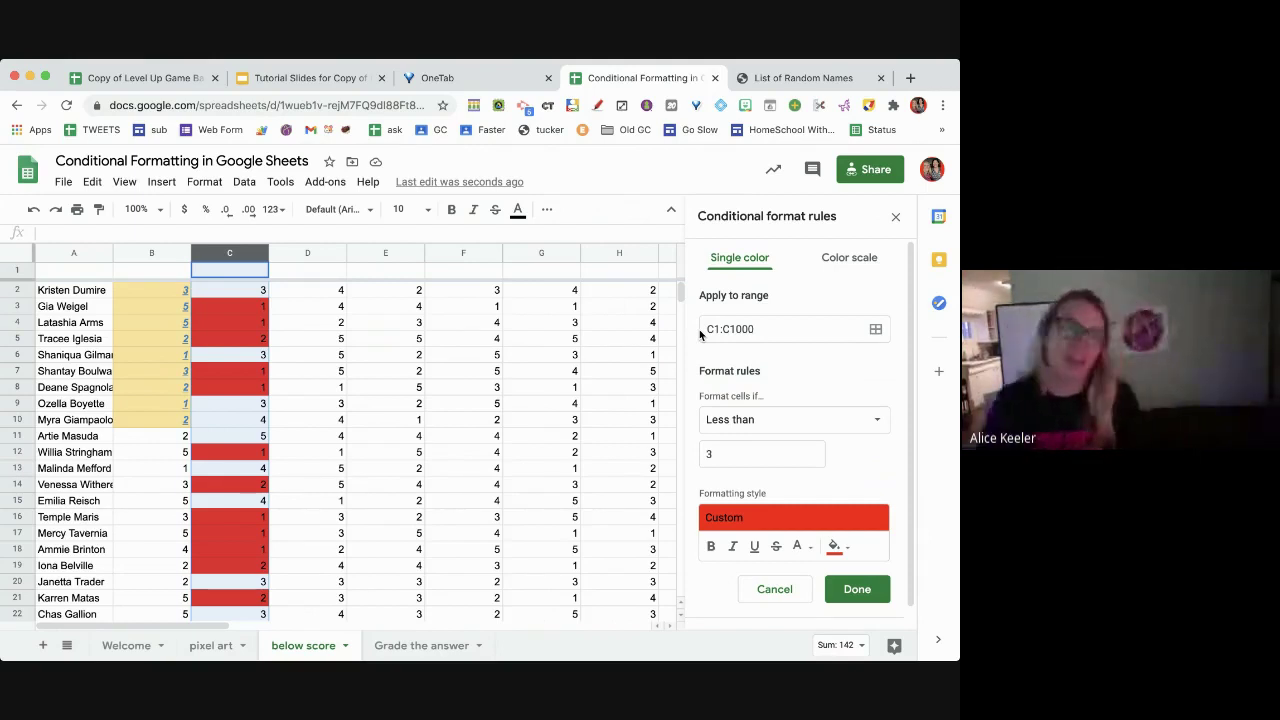
left_click(306, 256)
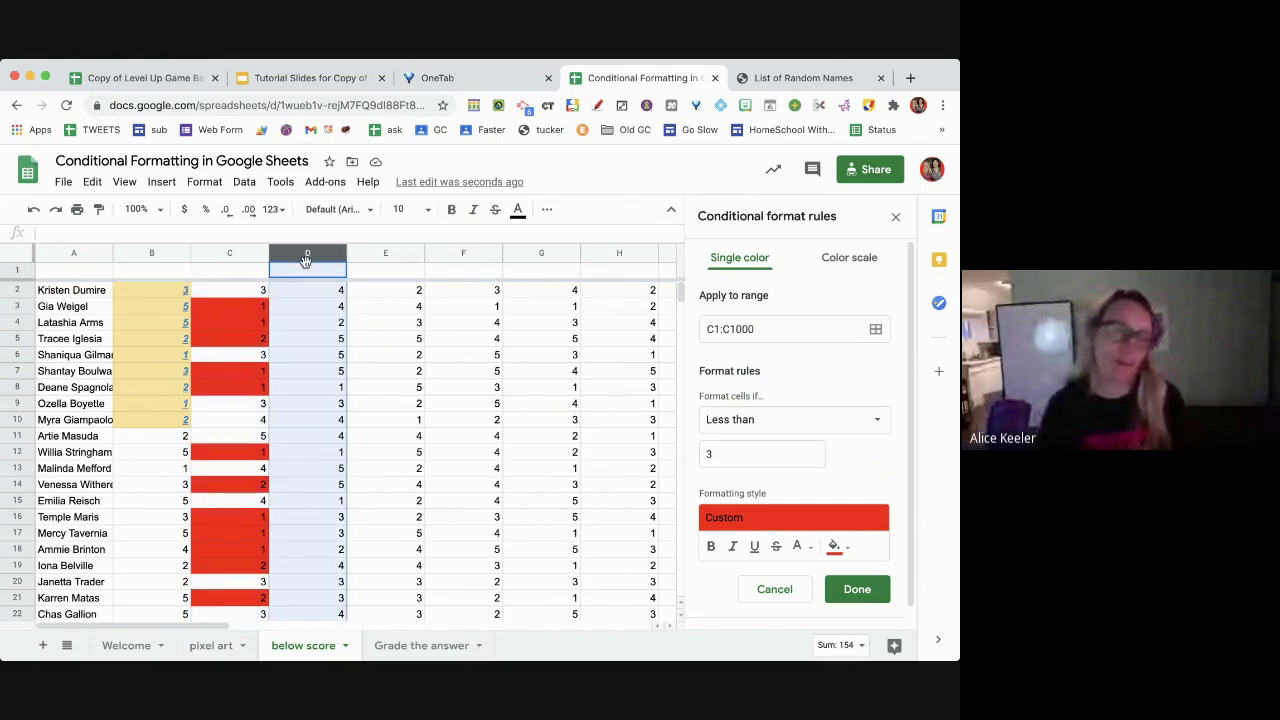
left_click(855, 591)
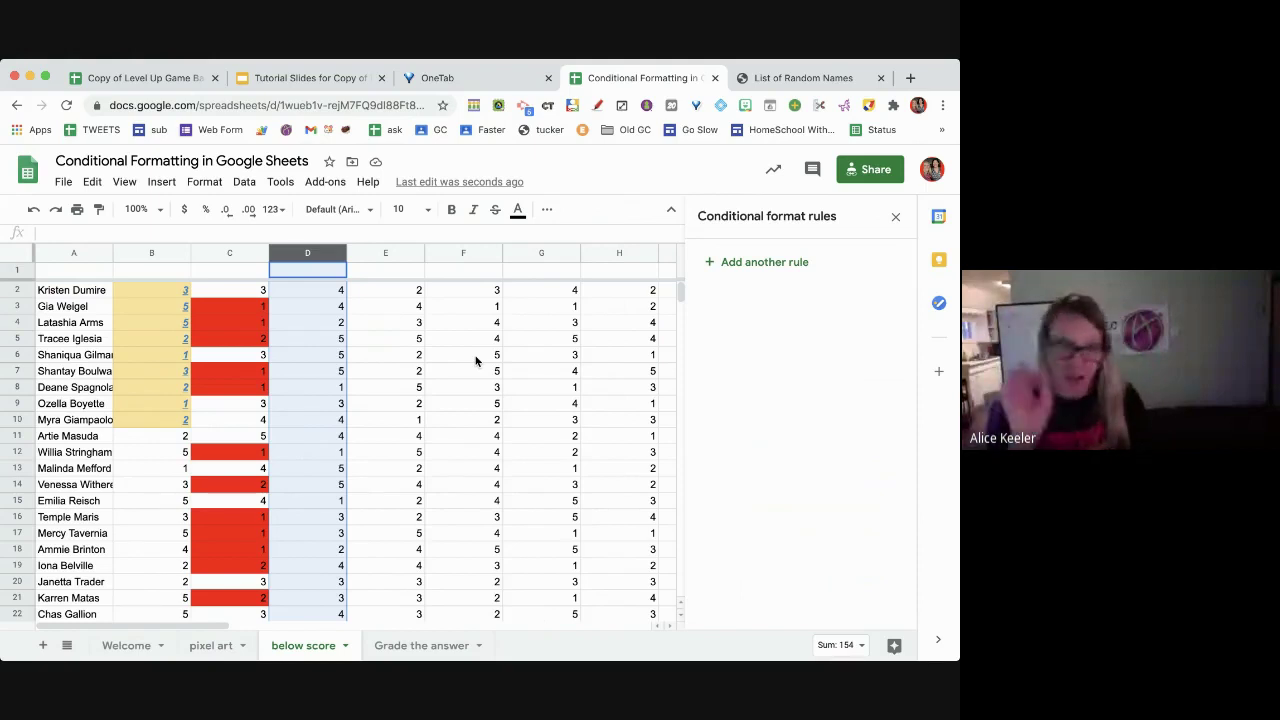
Add a conditional formatting rule to the whole of column D that fills values less than 4 with orange
left_click(738, 264)
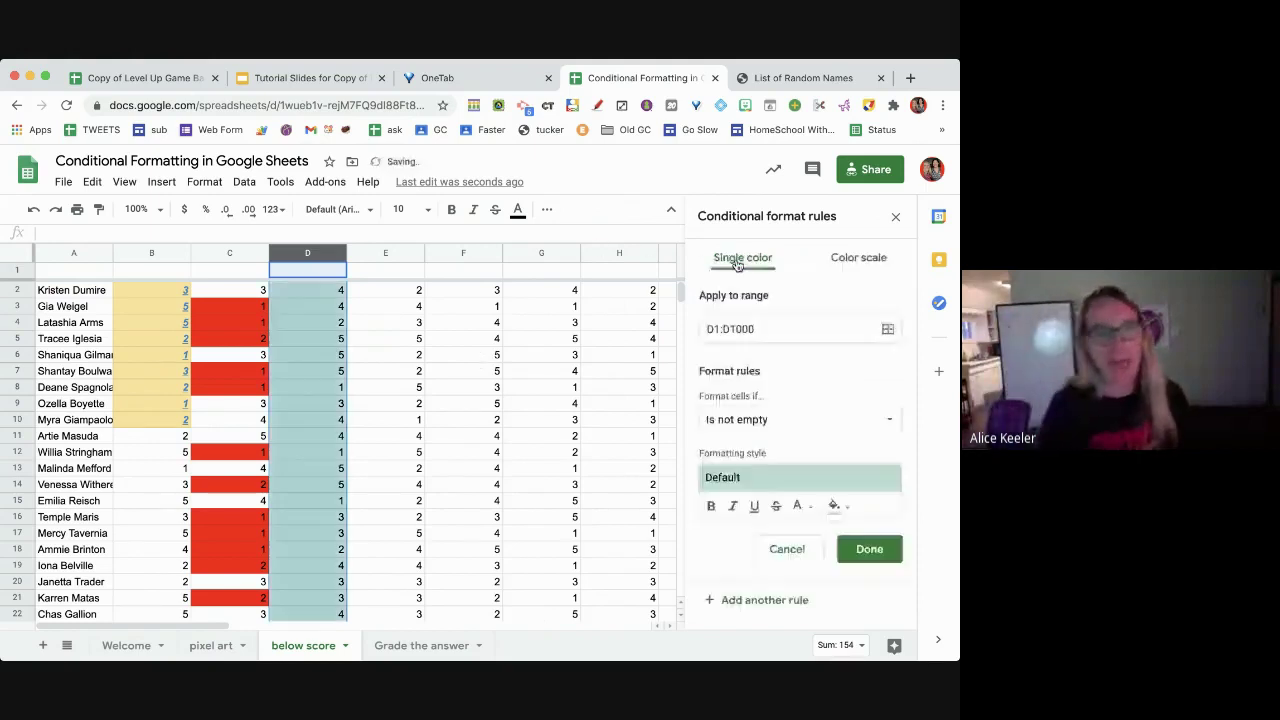
left_click(817, 431)
scroll(819, 491, "down", 5)
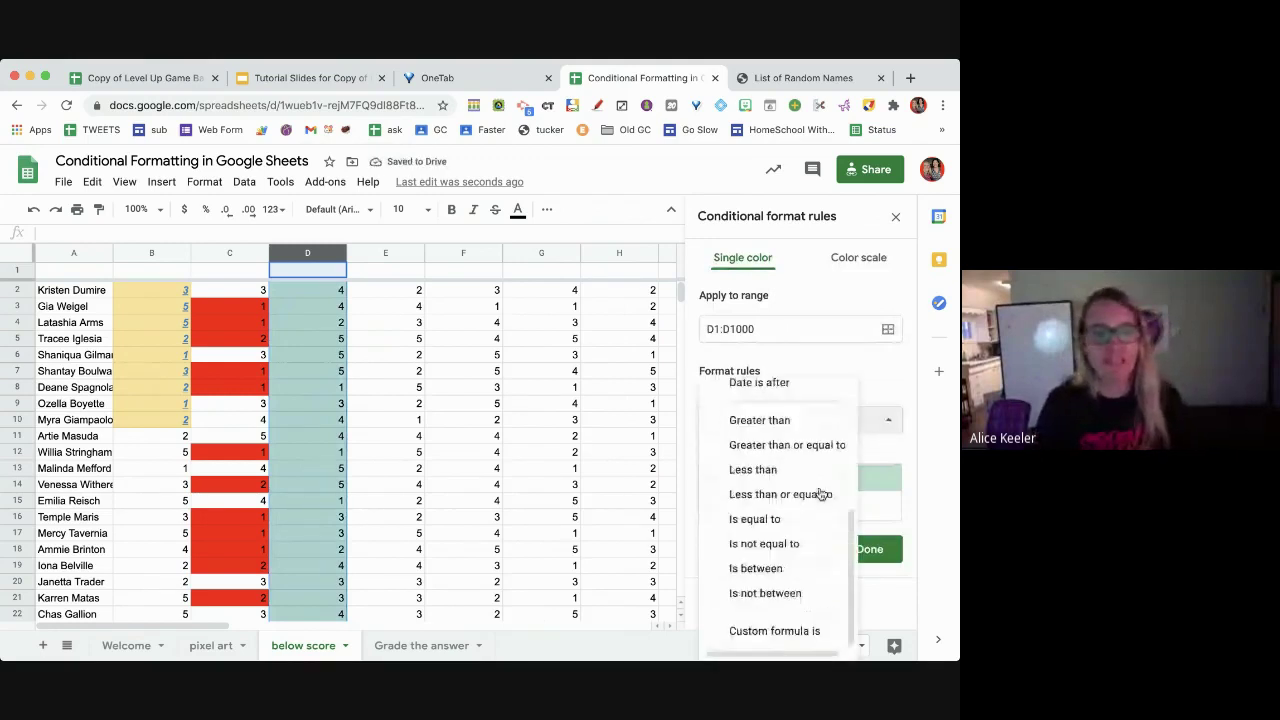
left_click(788, 471)
left_click(765, 456)
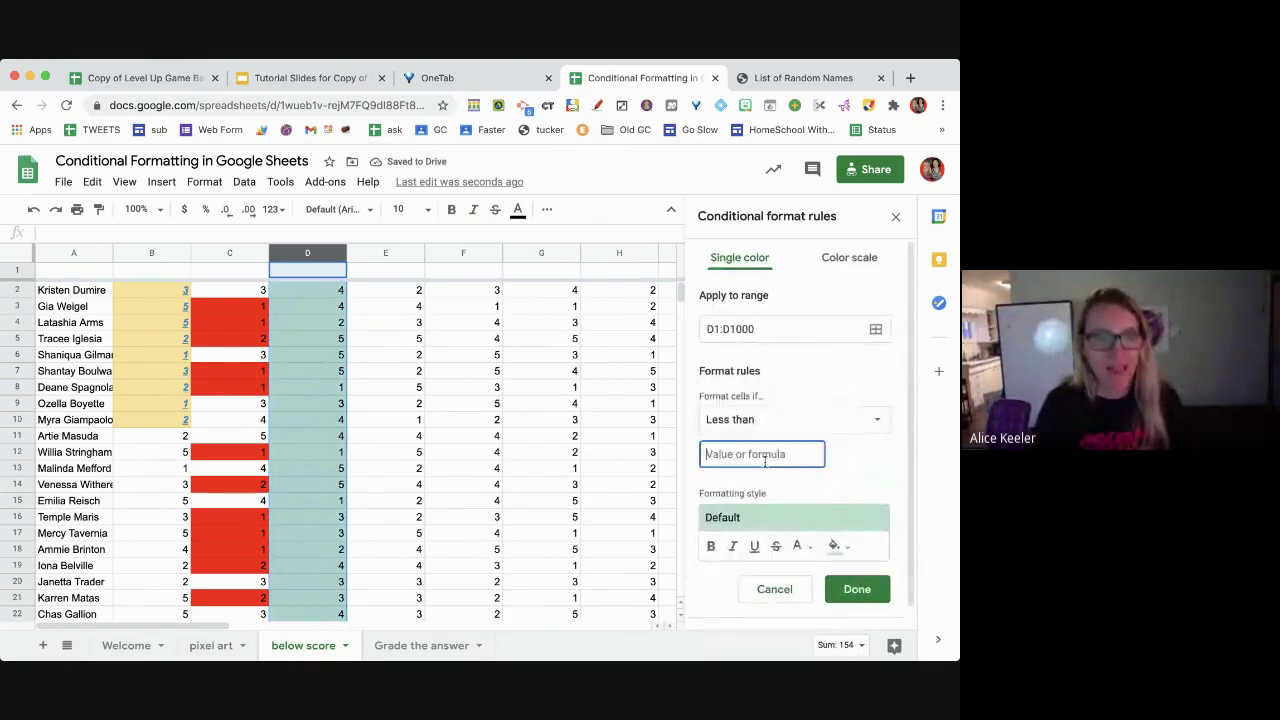
type("4")
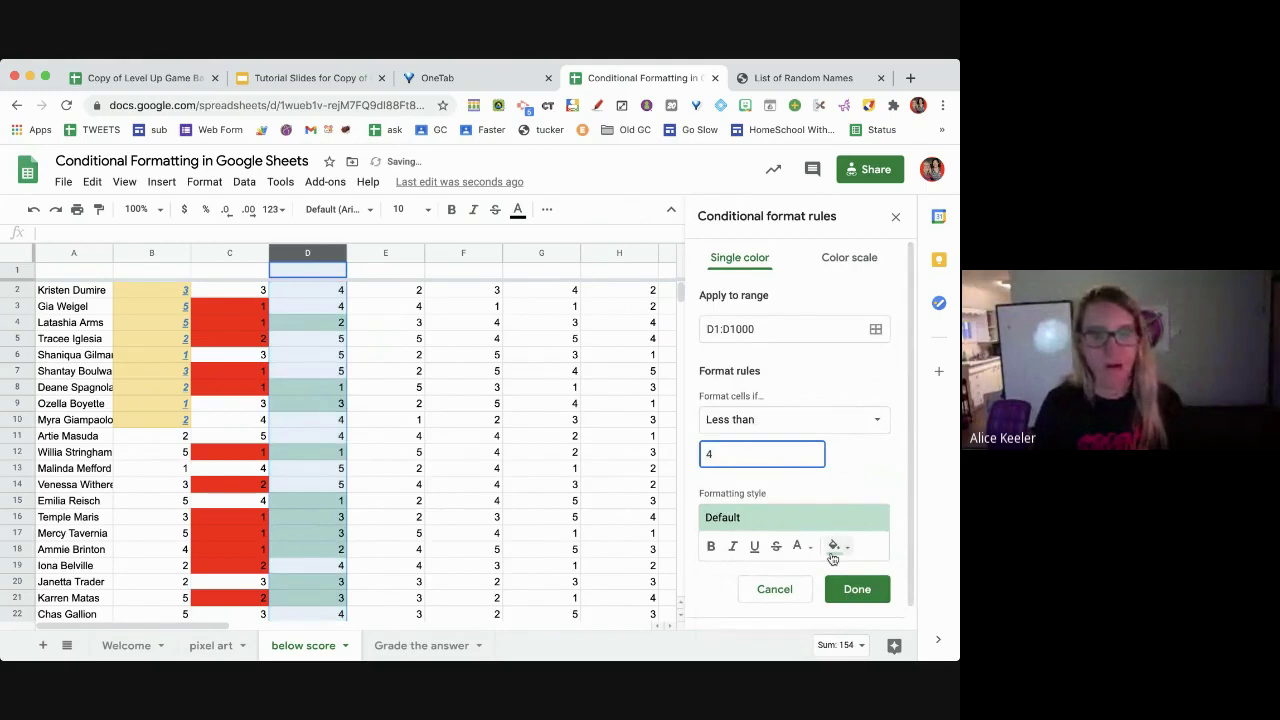
left_click(833, 546)
left_click(715, 328)
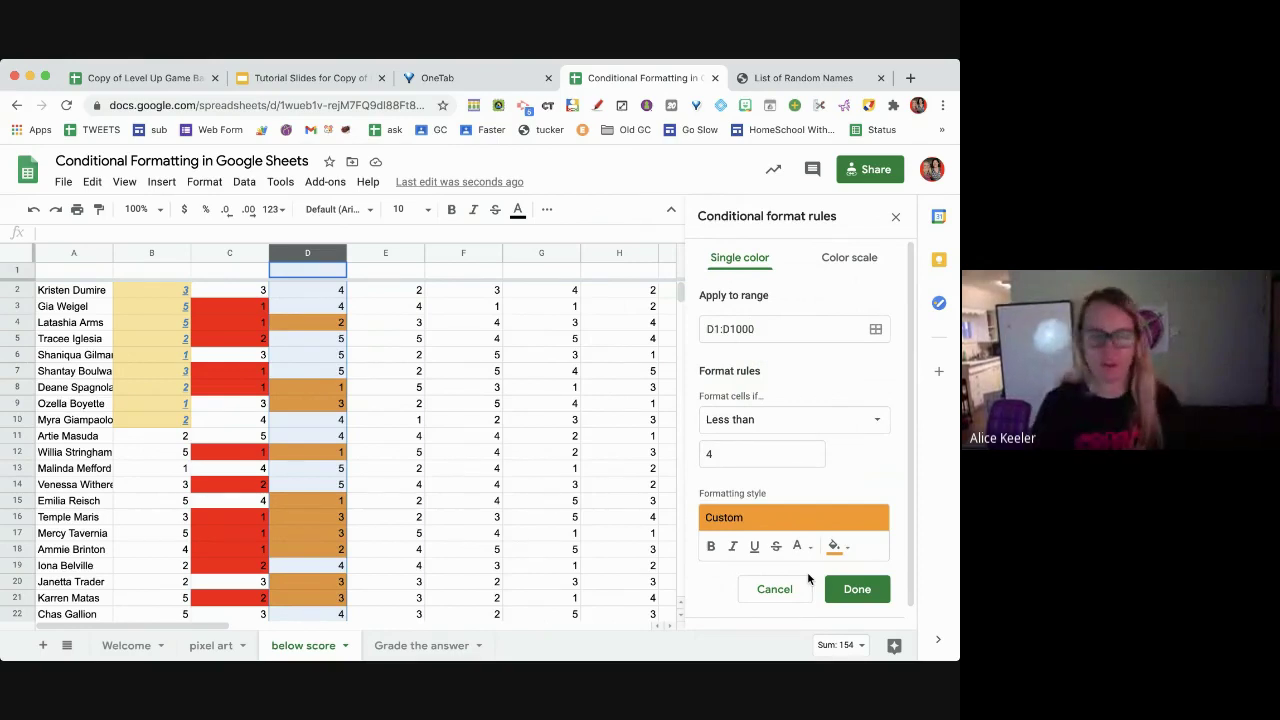
left_click(859, 589)
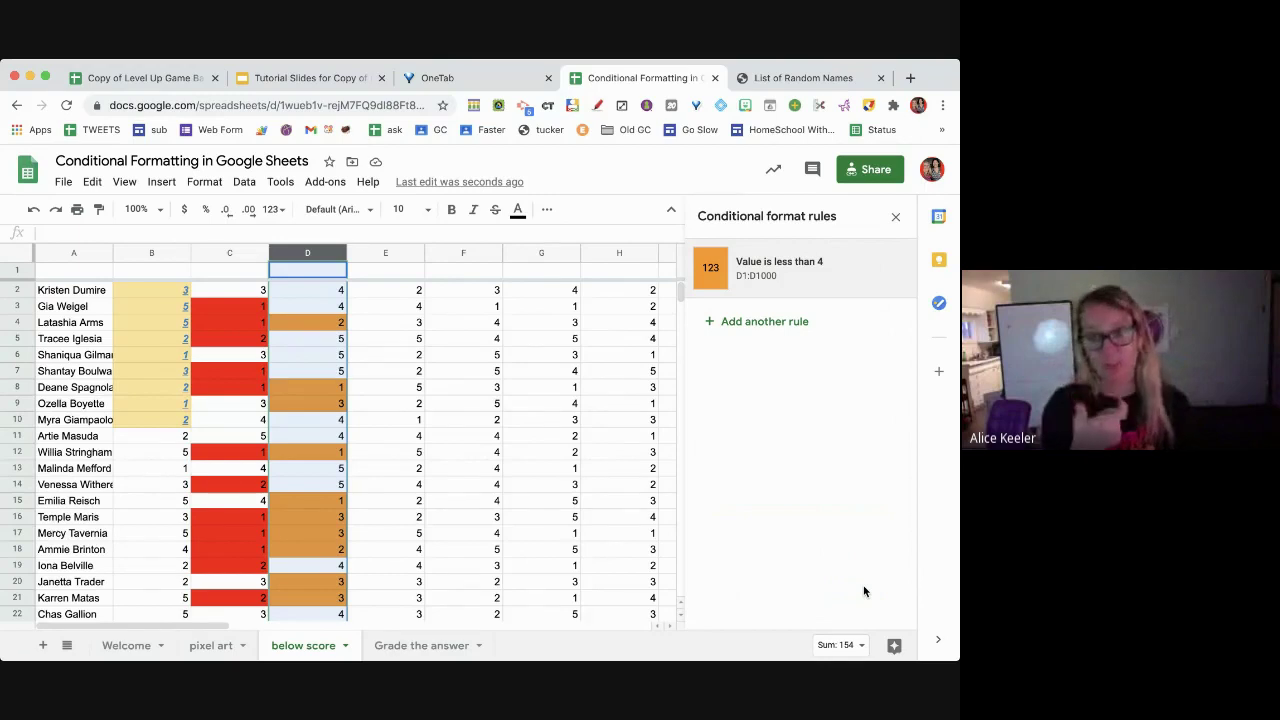
Add a second rule to column D that fills values less than 3 with red, and move it above the less-than-4 rule
left_click(747, 330)
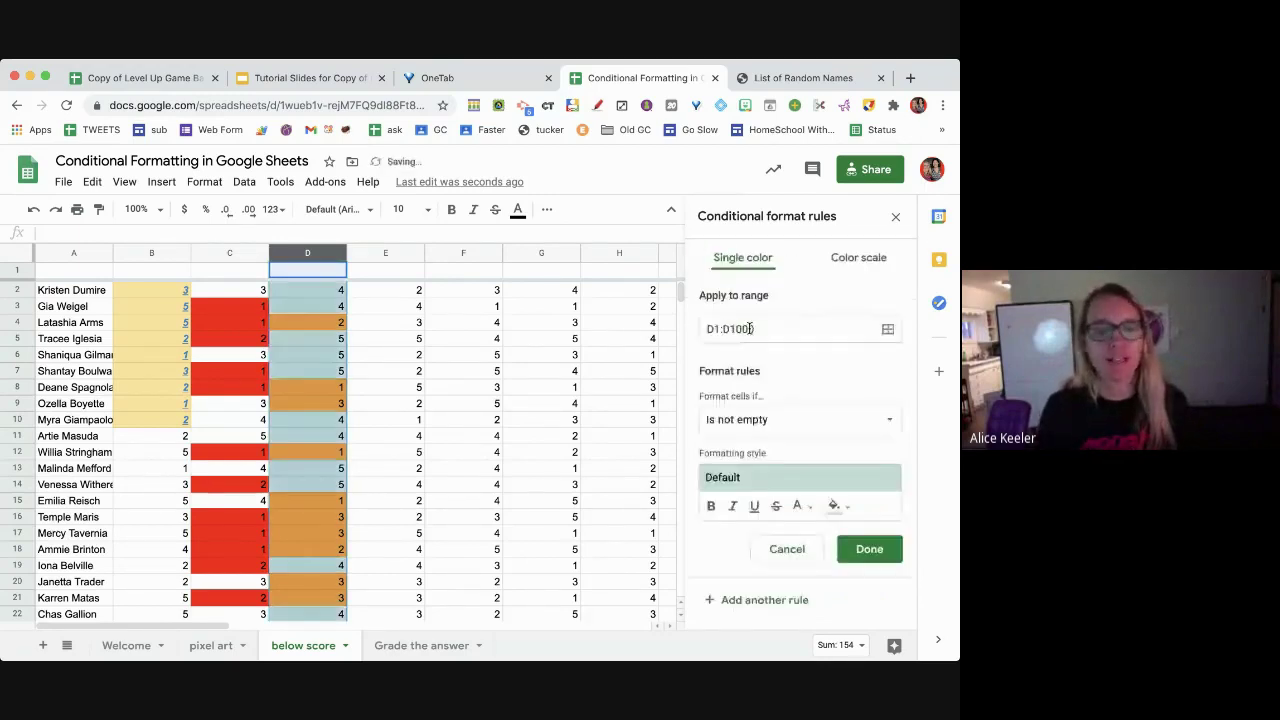
left_click(772, 428)
scroll(790, 495, "down", 3)
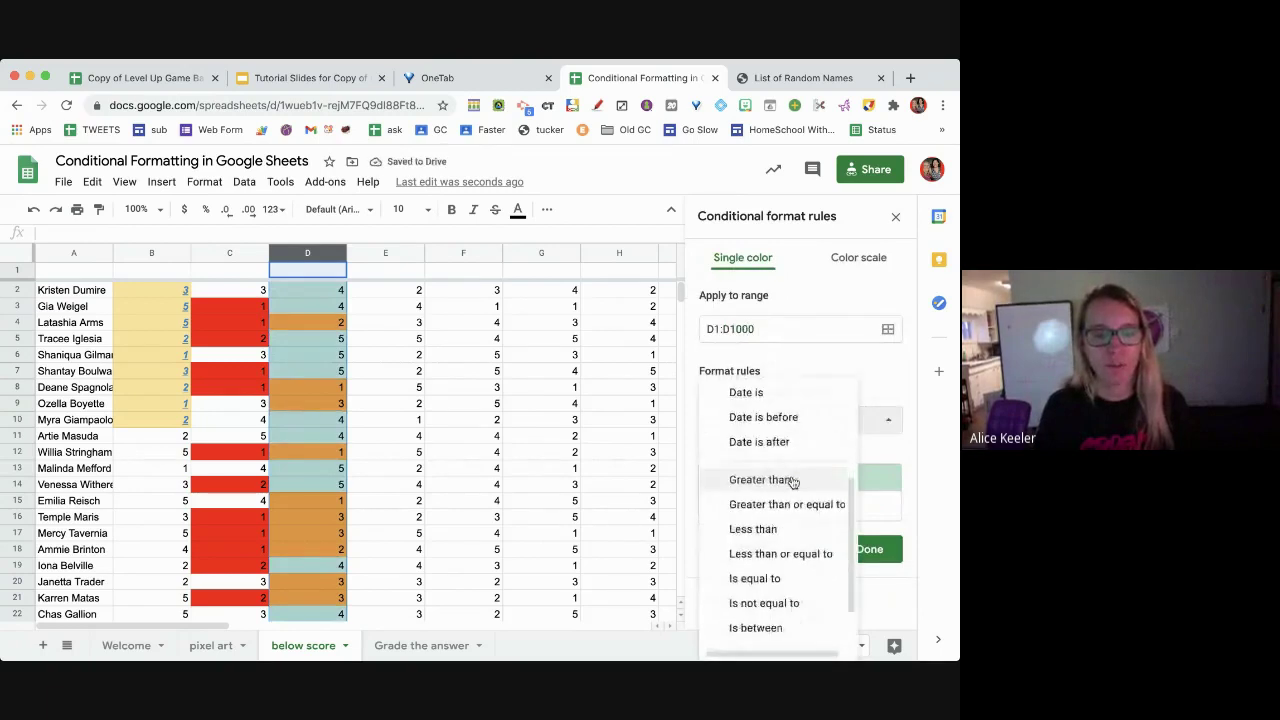
left_click(783, 533)
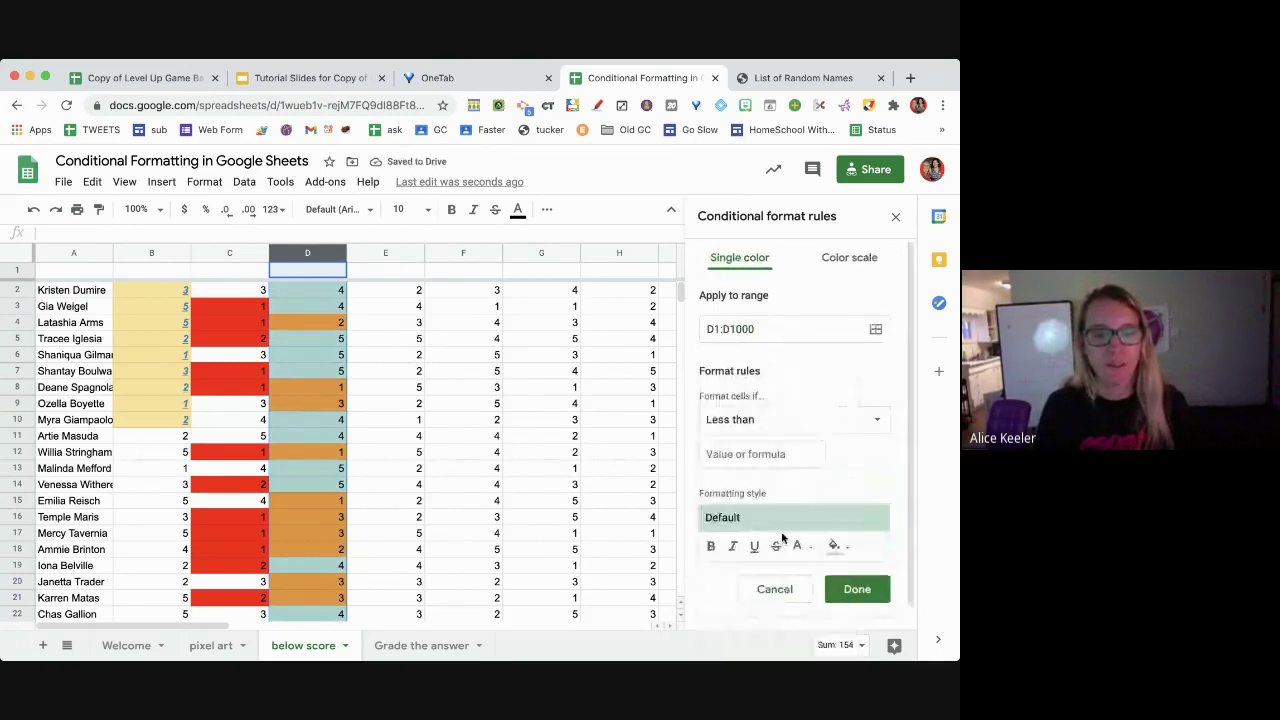
left_click(775, 452)
type("3")
left_click(833, 546)
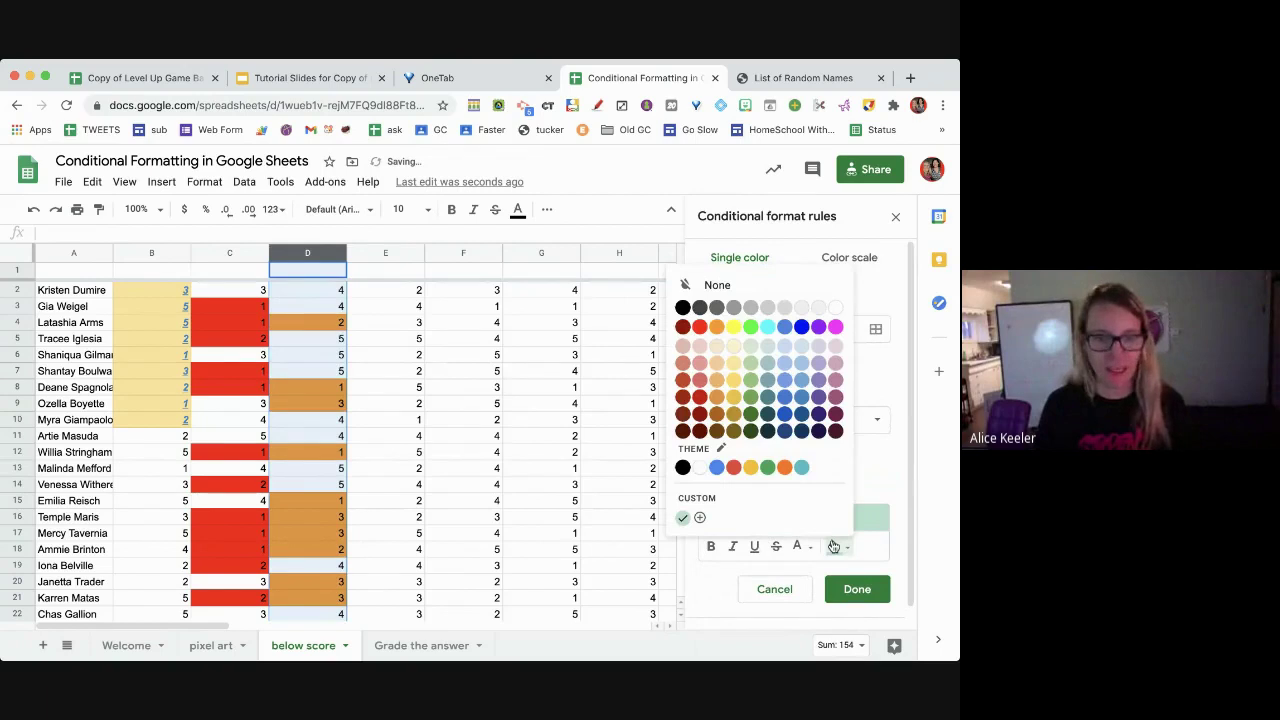
left_click(699, 327)
left_click(853, 589)
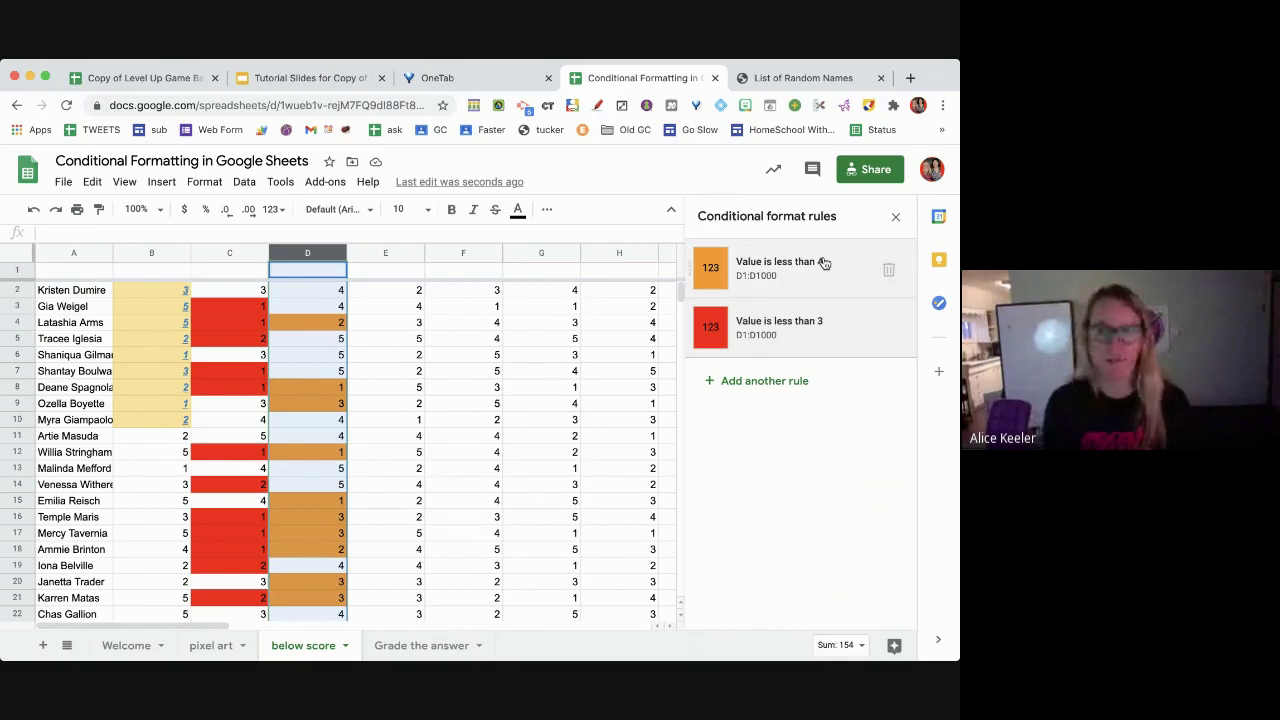
left_click_drag(691, 326, 705, 268)
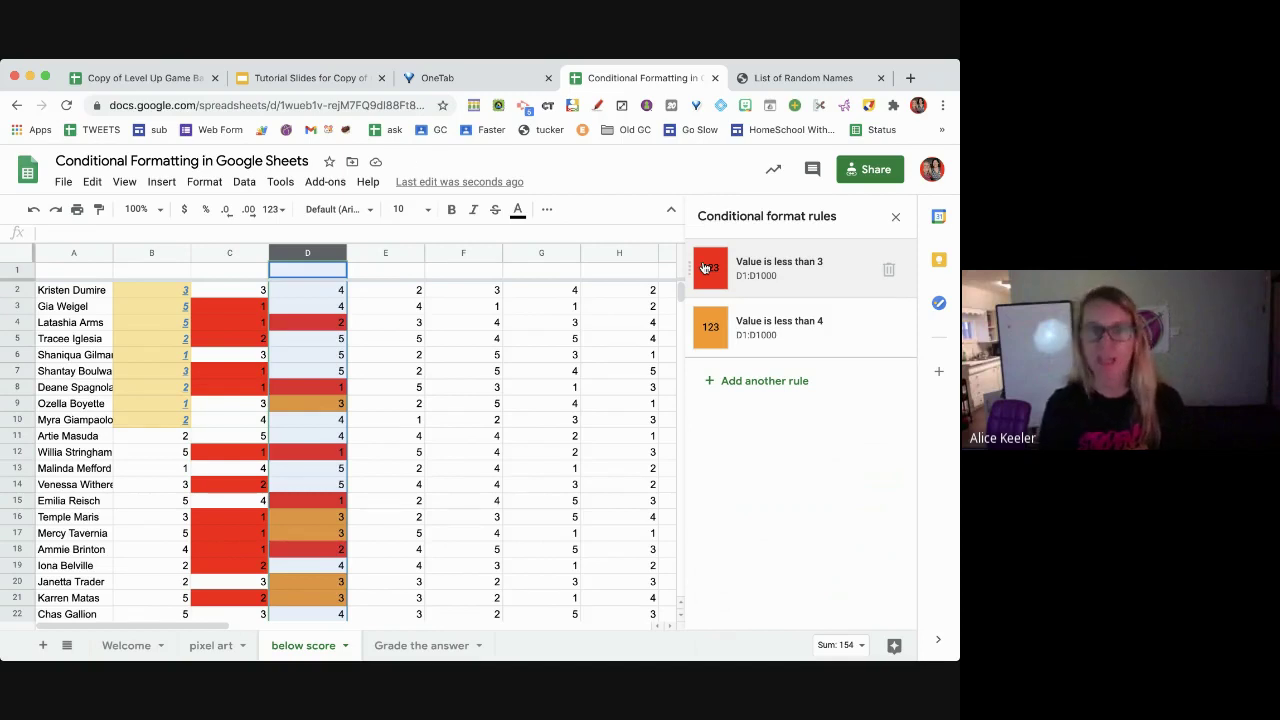
Add a third rule to column D that fills values less than 5 with yellow
left_click(750, 385)
left_click(738, 422)
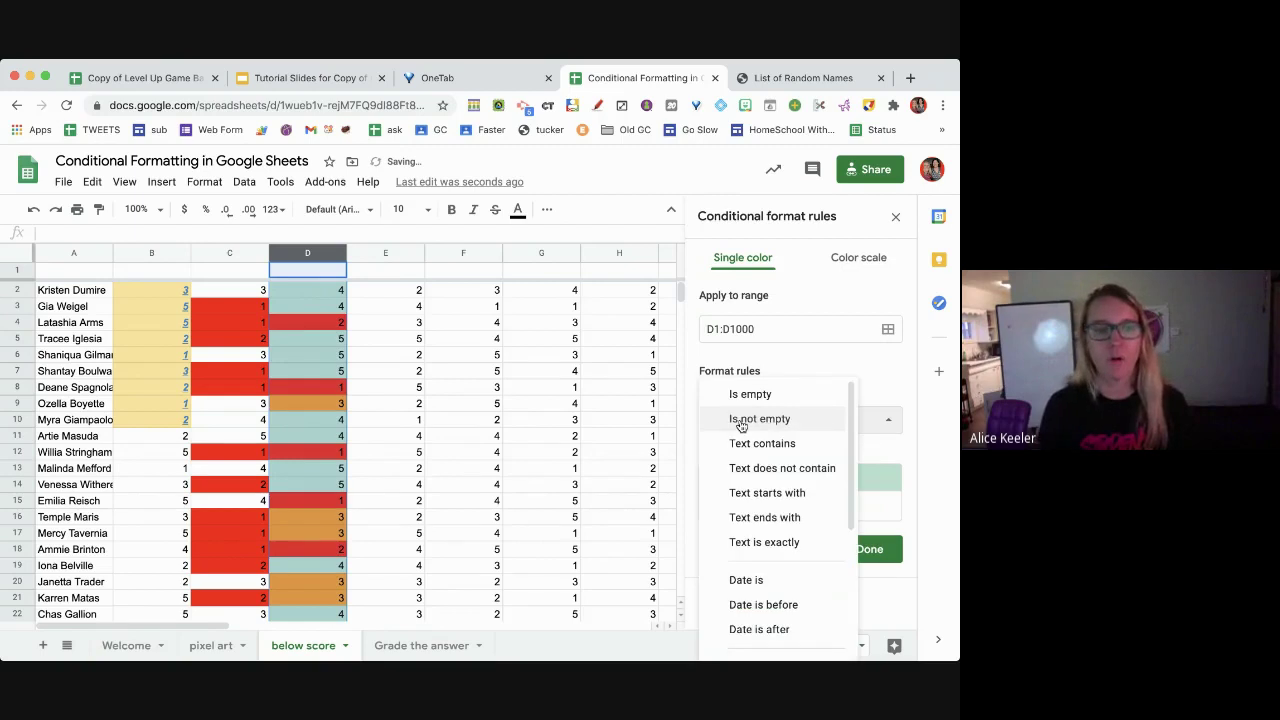
scroll(750, 545, "down", 5)
left_click(760, 468)
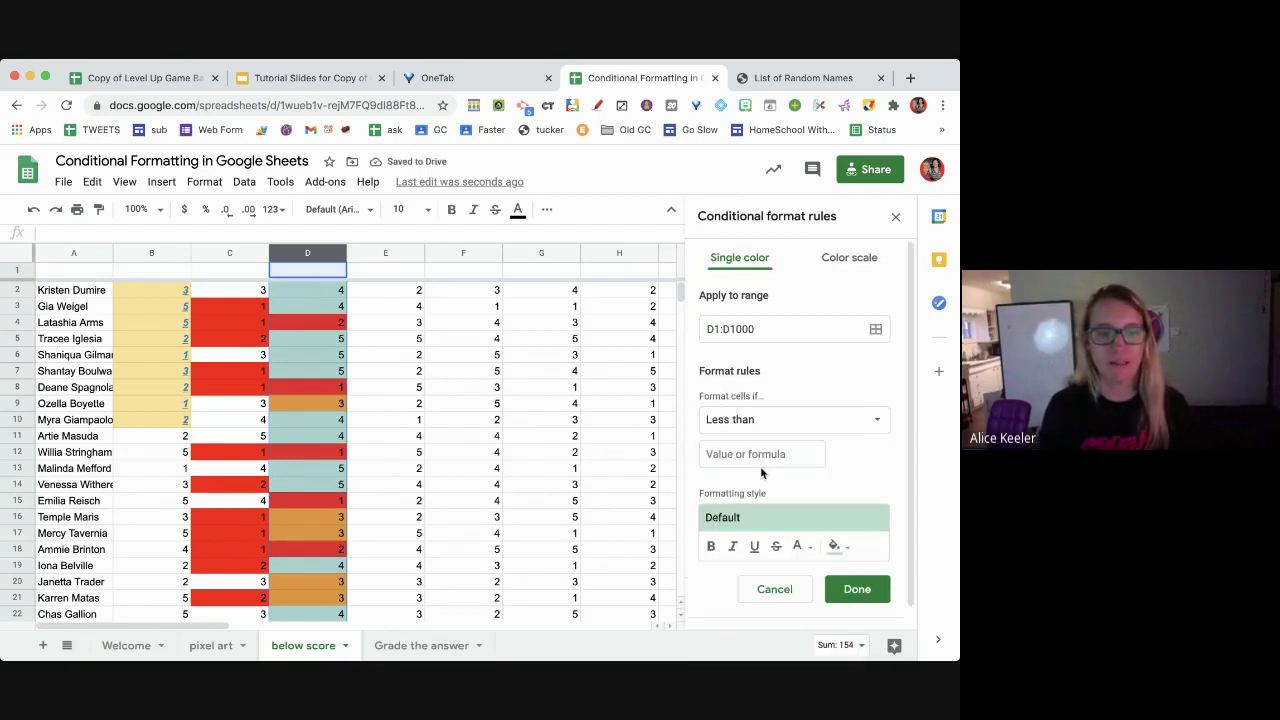
left_click(773, 454)
type("3")
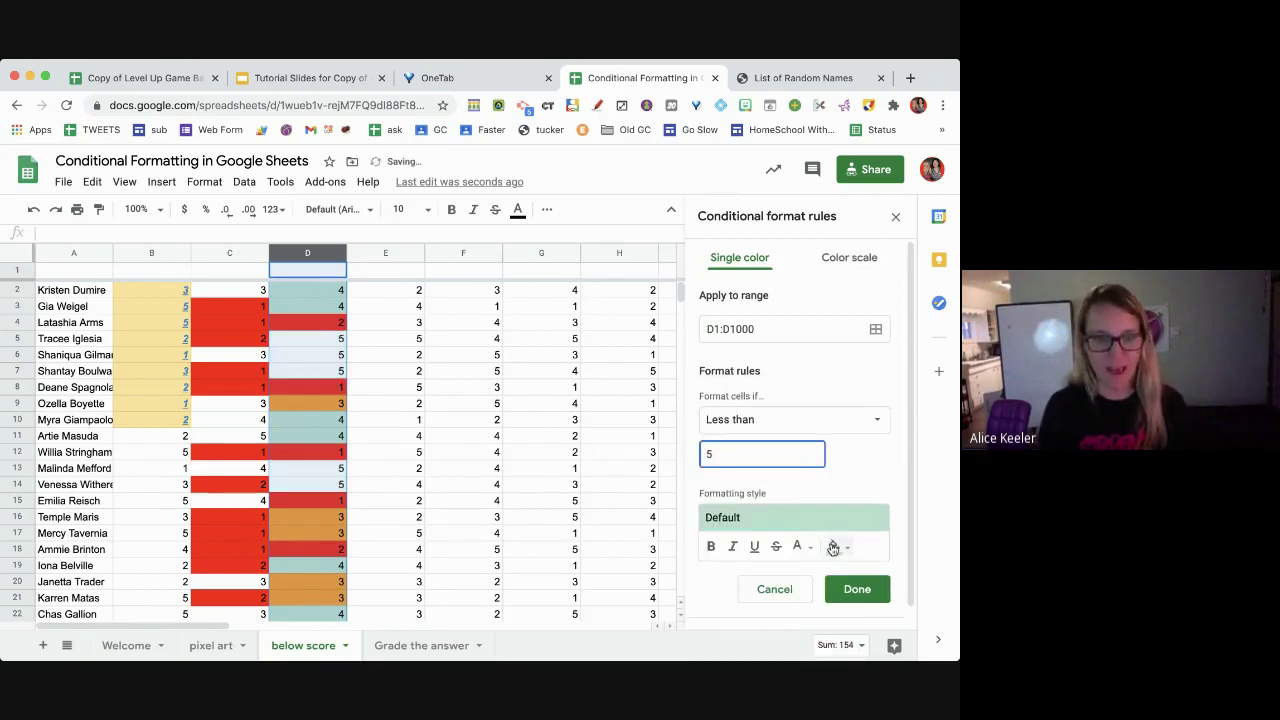
left_click(834, 546)
left_click(733, 380)
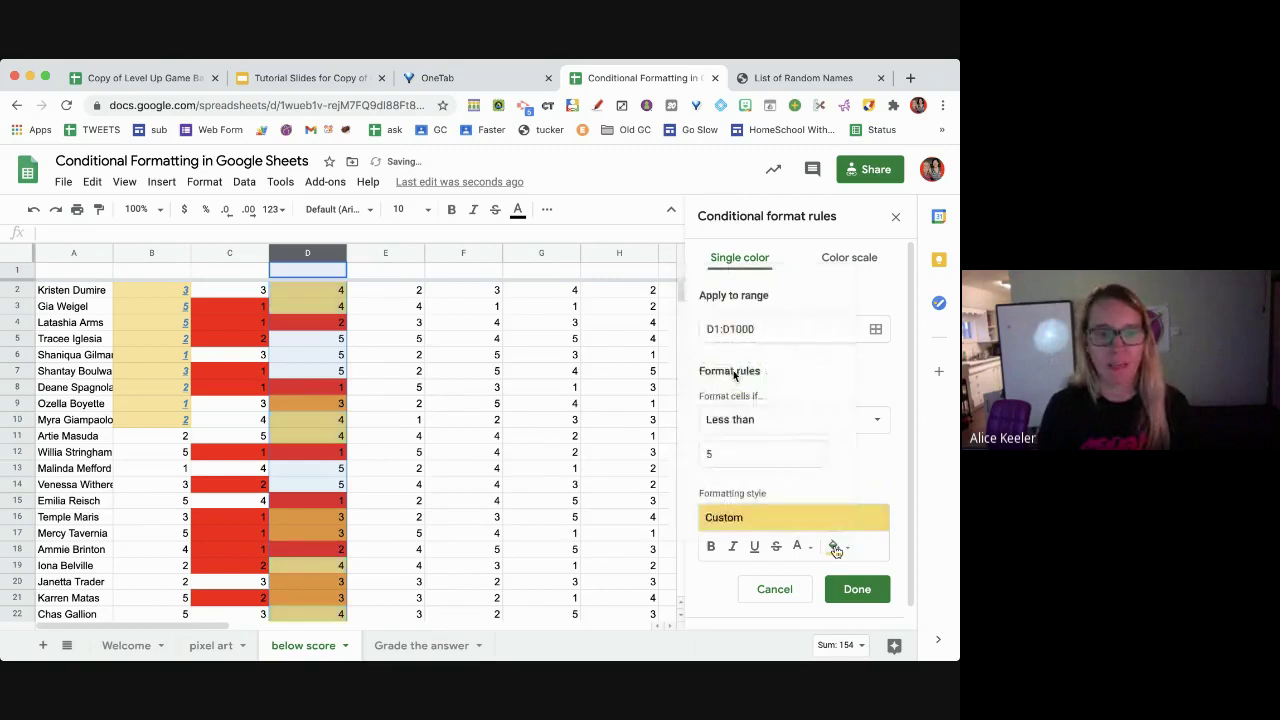
left_click(856, 588)
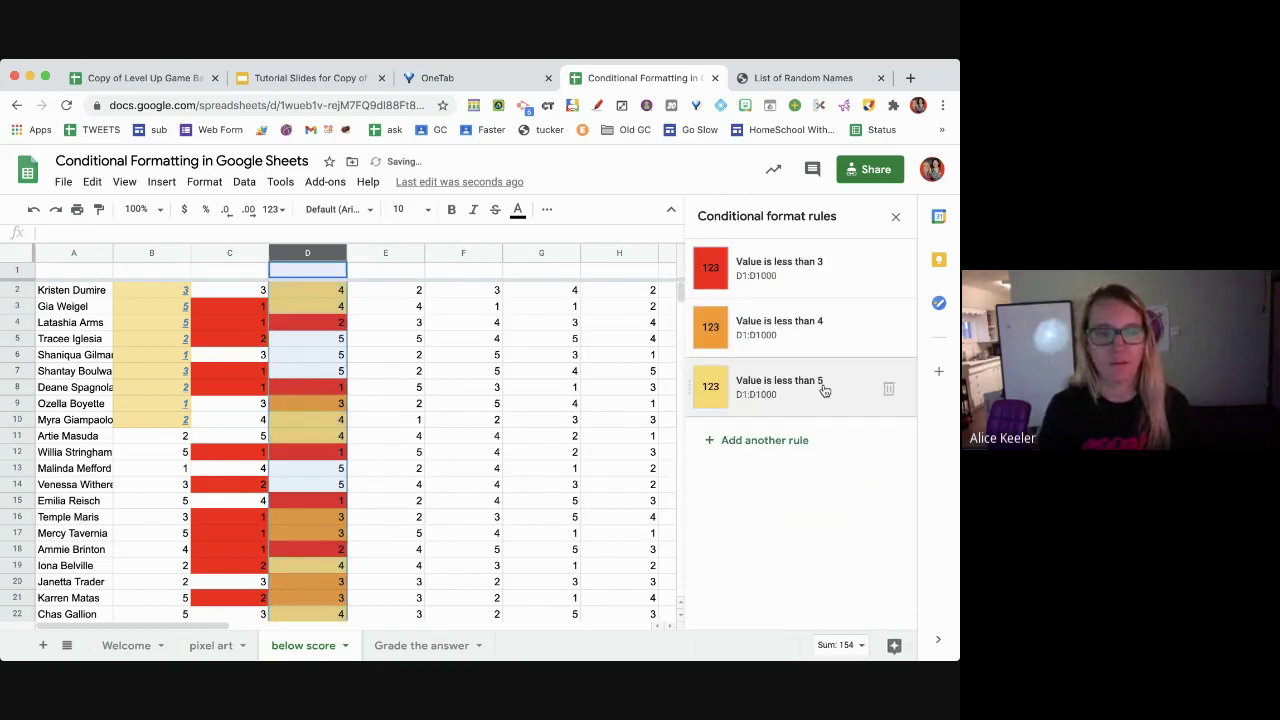
Add a fourth conditional formatting rule to column D that fills values equal to 5 with bright green
left_click(783, 440)
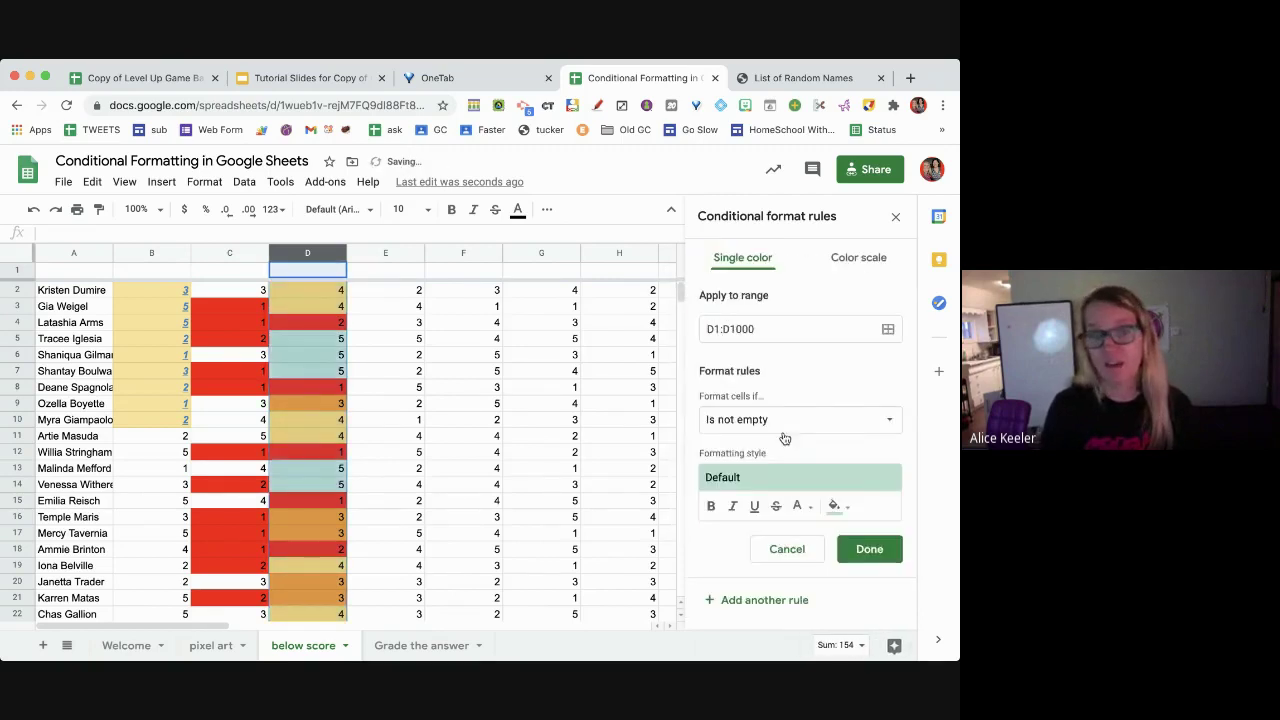
left_click(771, 424)
scroll(773, 530, "down", 5)
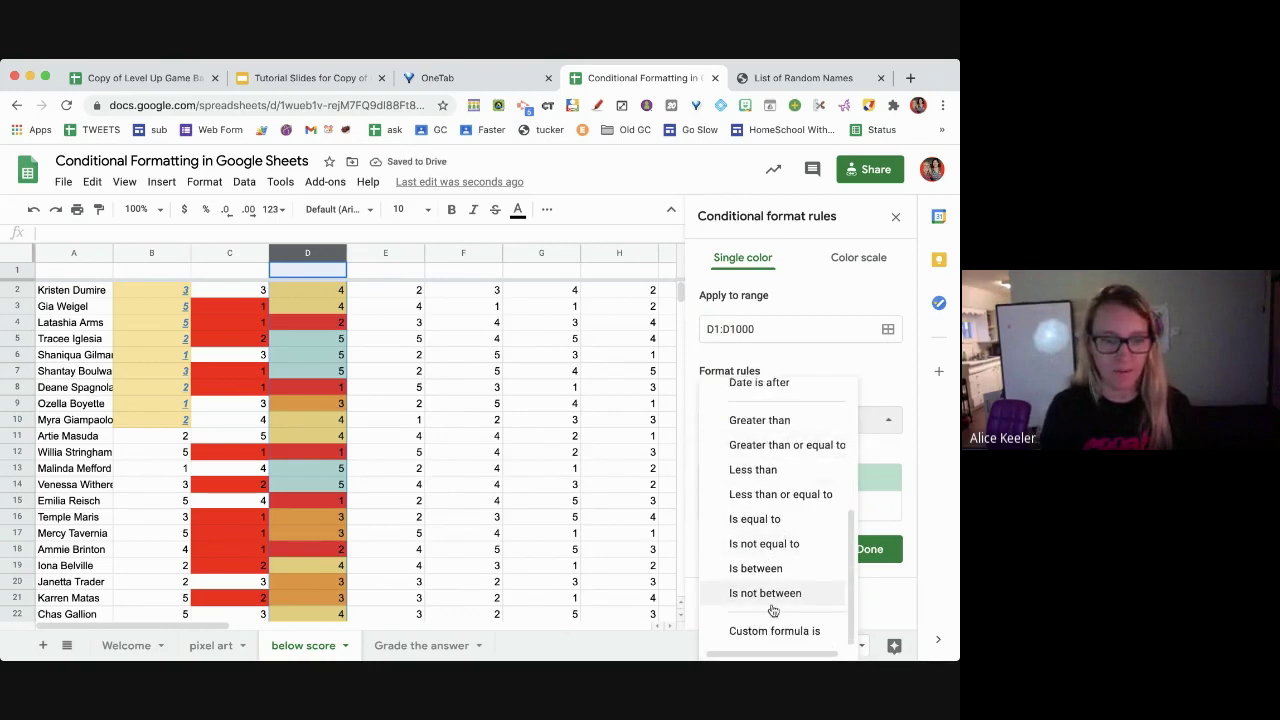
left_click(774, 519)
left_click(795, 453)
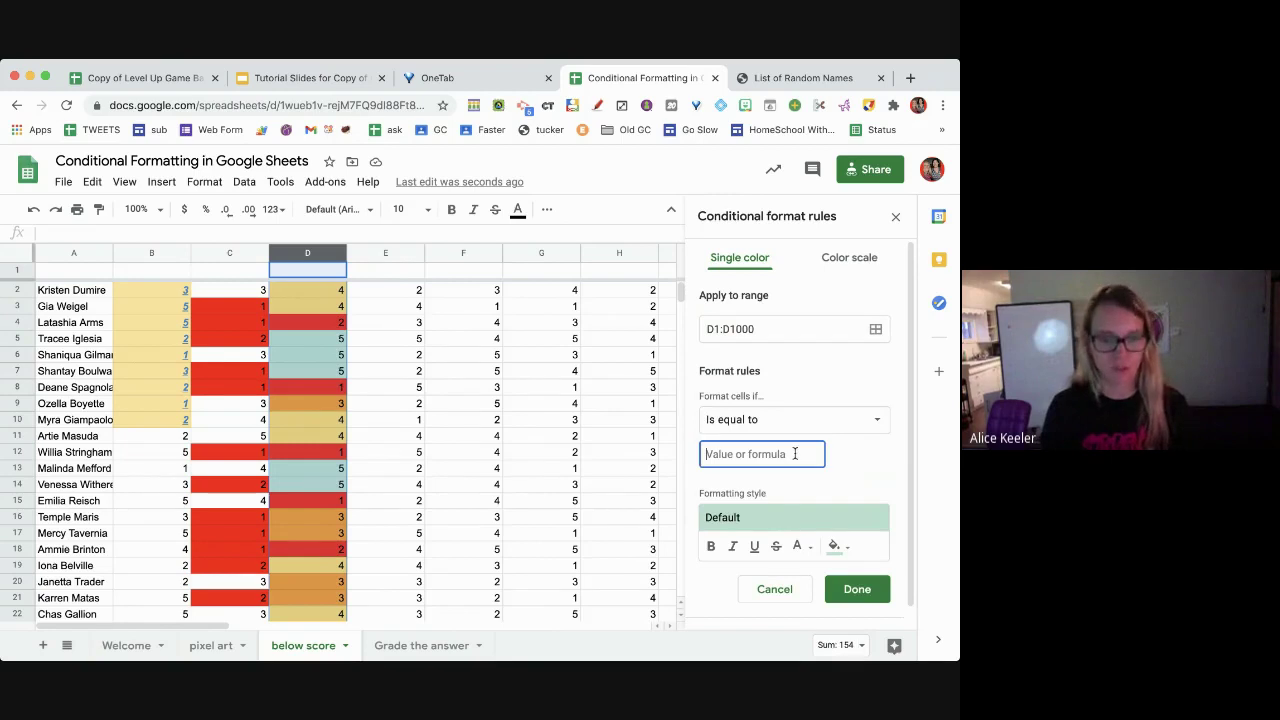
type("5")
left_click(834, 545)
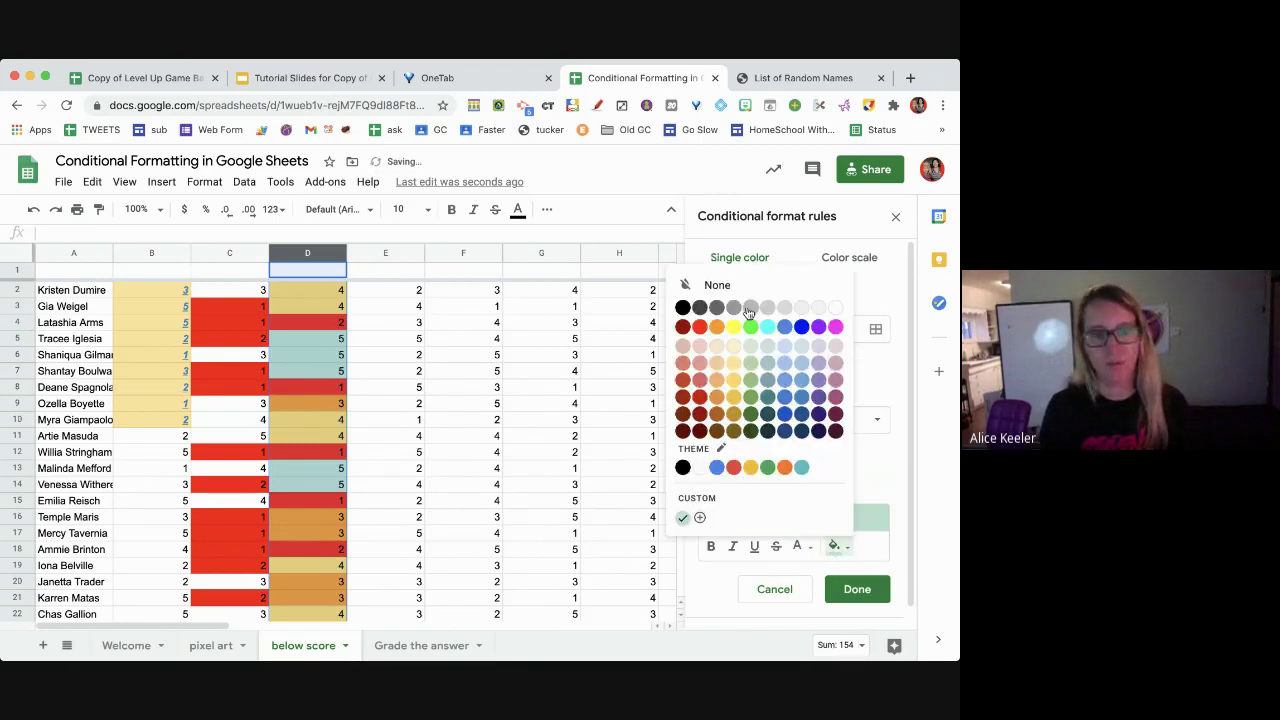
left_click(752, 312)
left_click(847, 590)
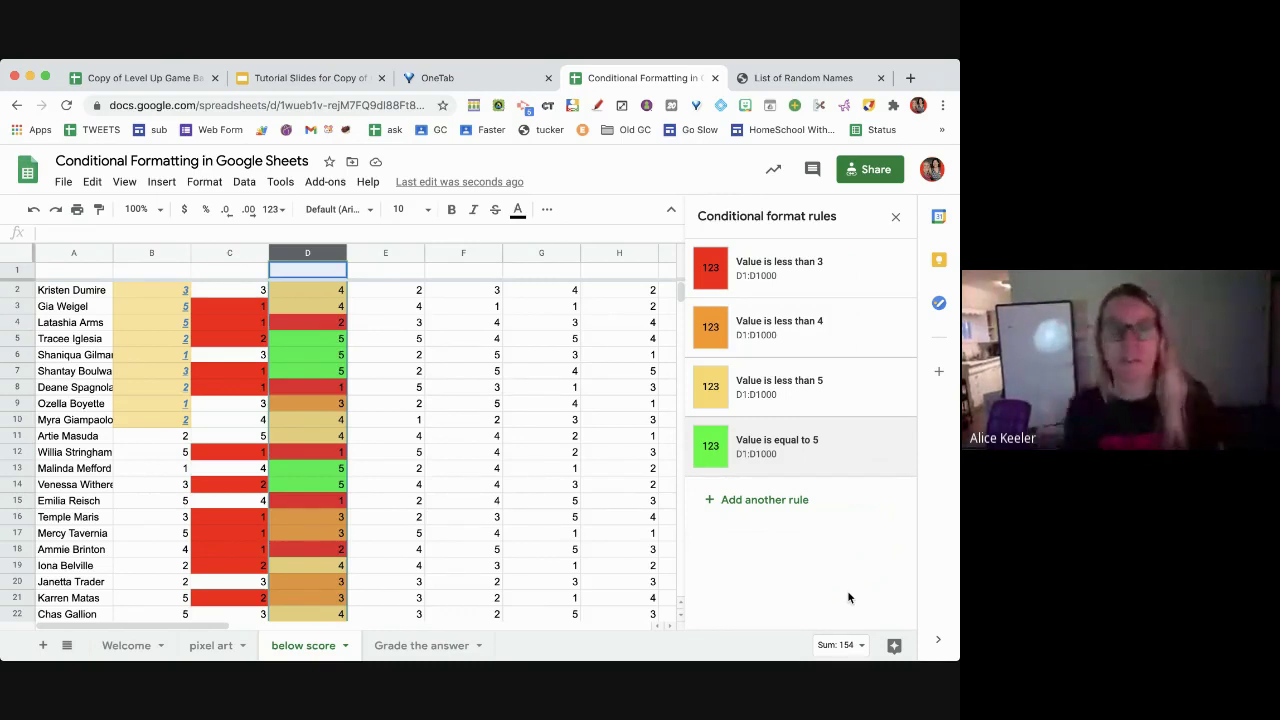
Add a conditional formatting rule to columns E through M that fills values less than 3 with orange
left_click(440, 420)
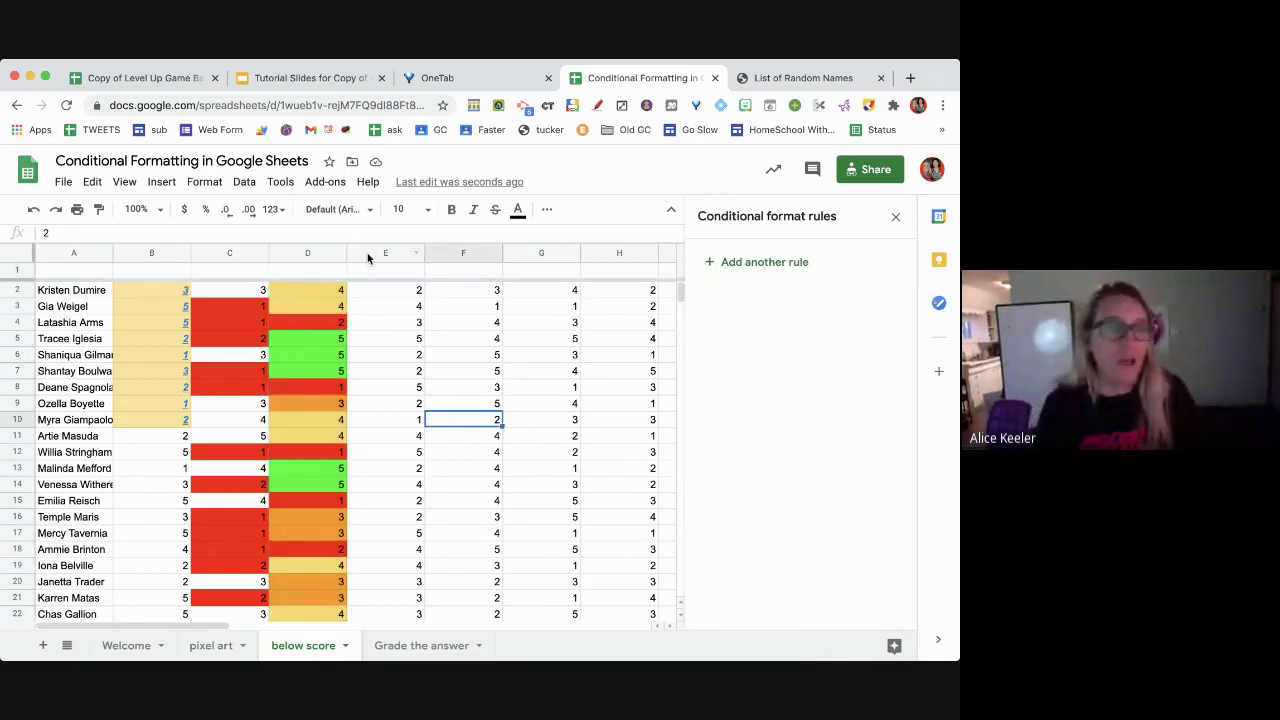
left_click_drag(367, 258, 540, 265)
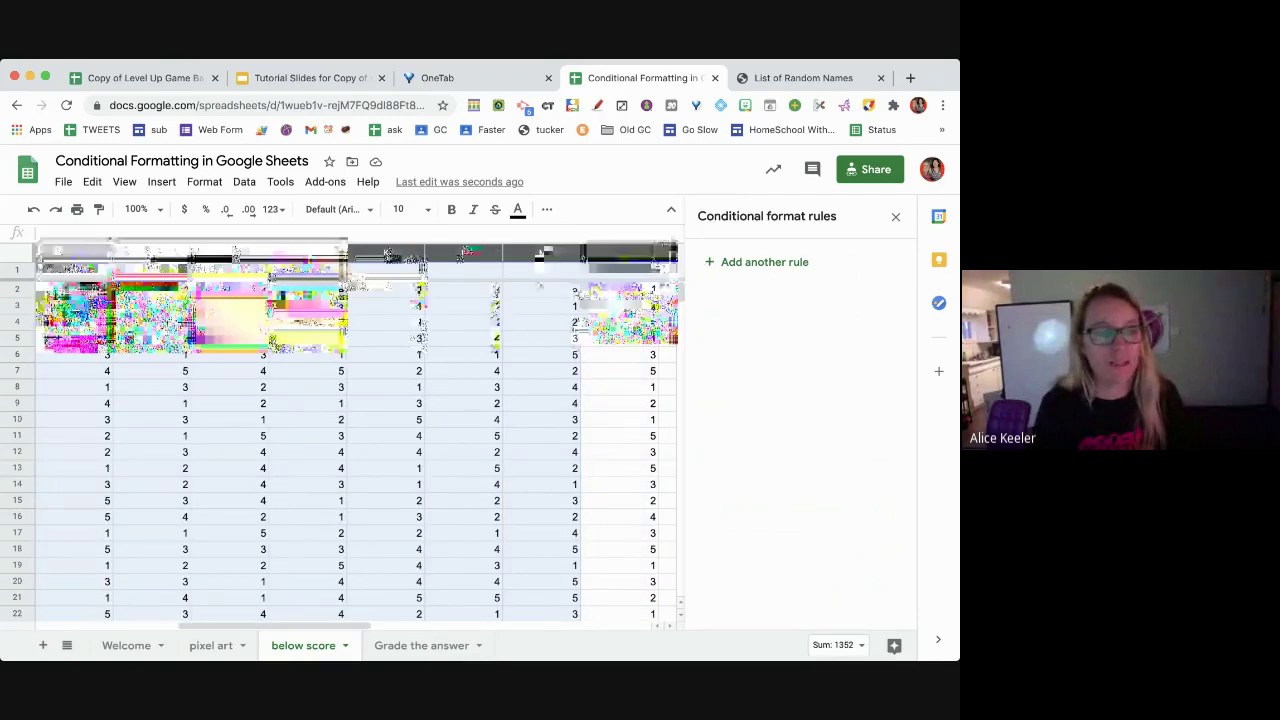
scroll(540, 258, "left", 5)
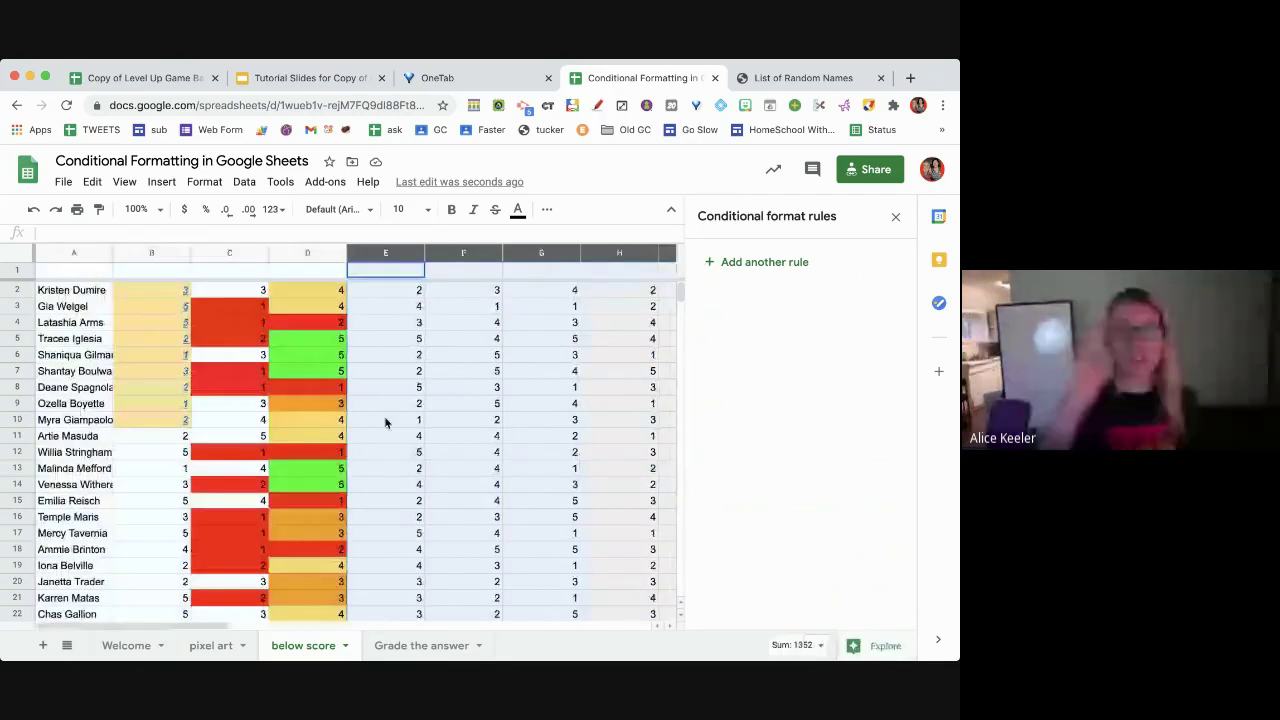
left_click(760, 261)
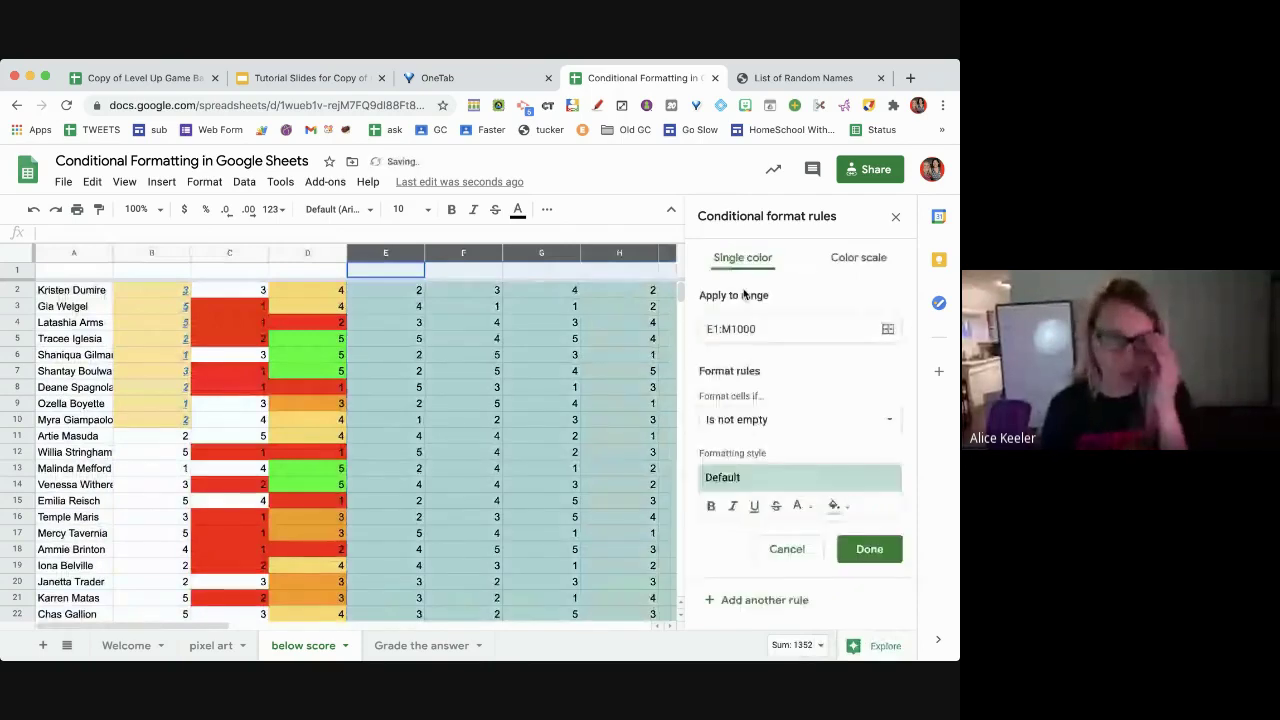
left_click(745, 420)
scroll(784, 504, "down", 3)
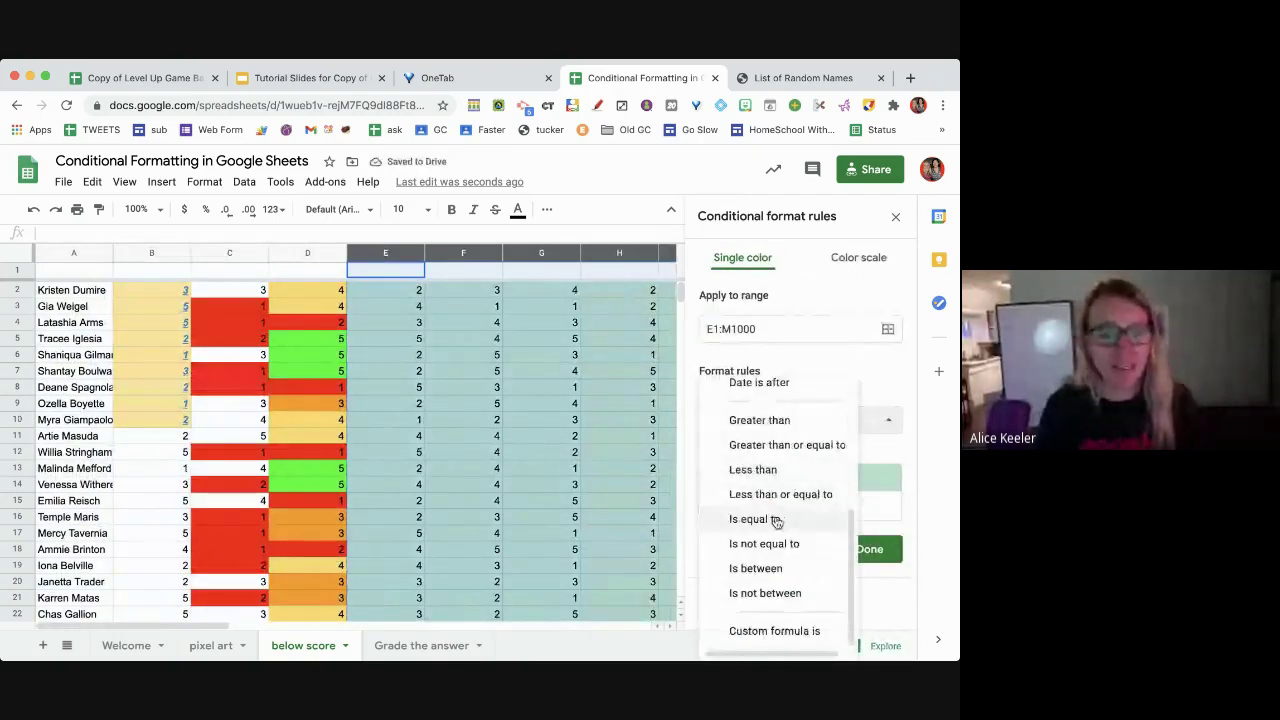
left_click(752, 470)
left_click(765, 454)
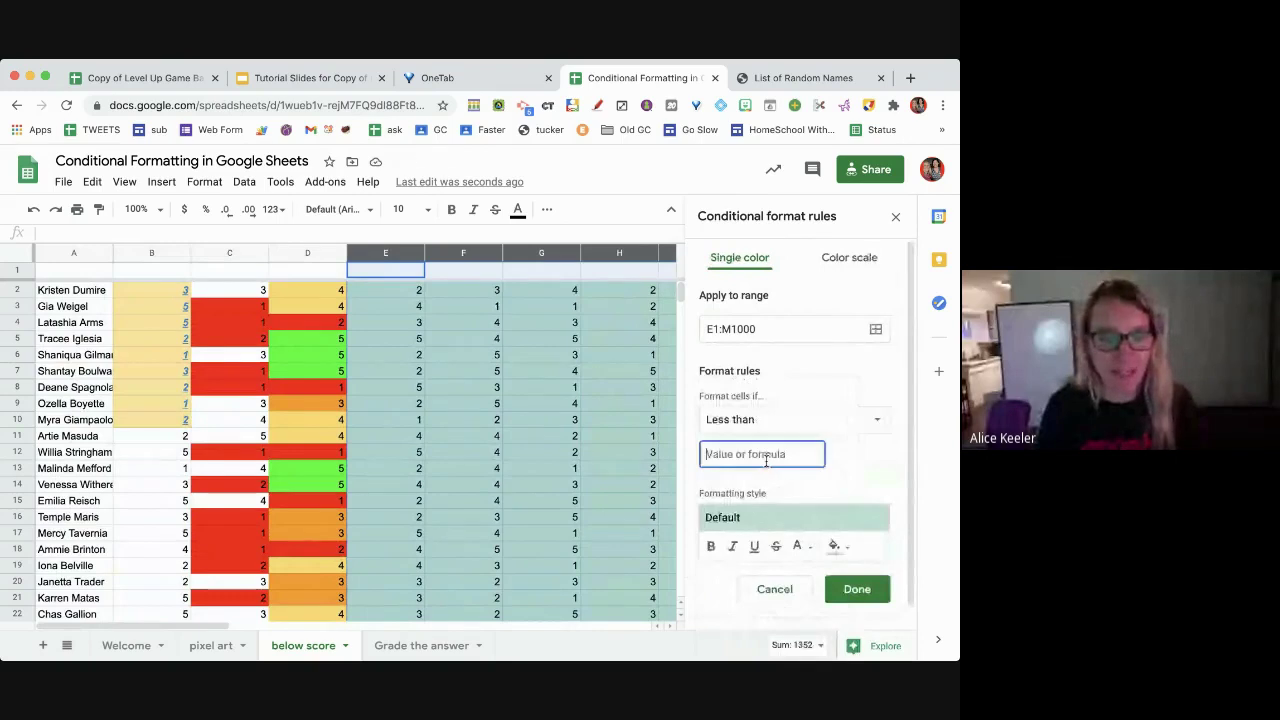
type("3")
left_click(833, 546)
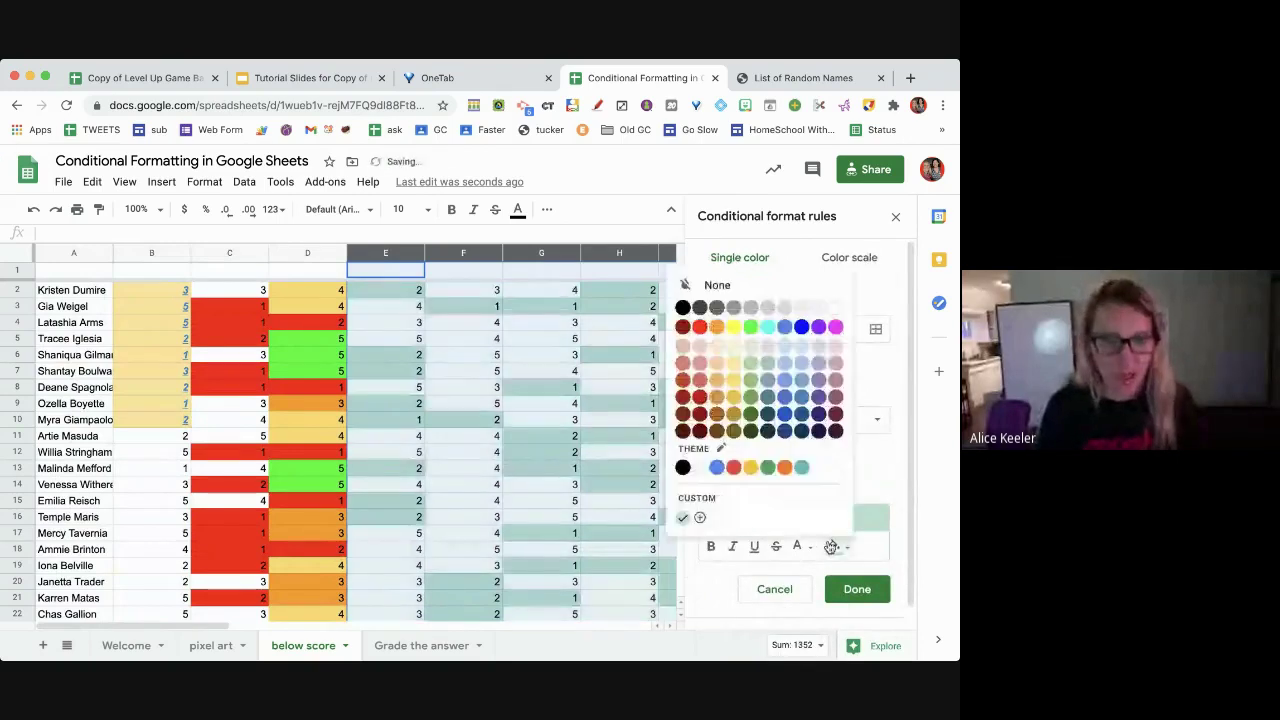
left_click(716, 326)
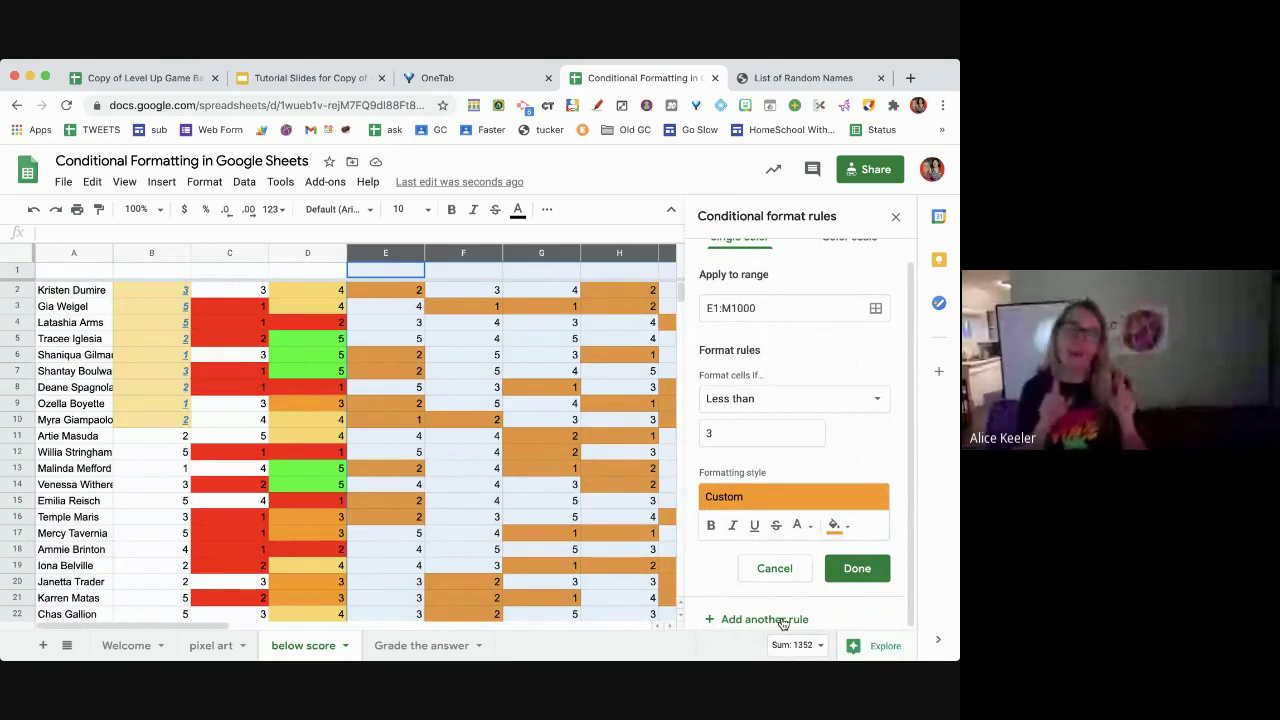
Add a second rule to columns E through M that fills values less than 4 with yellow, and finish editing
scroll(783, 623, "left", 1)
scroll(783, 623, "up", 1)
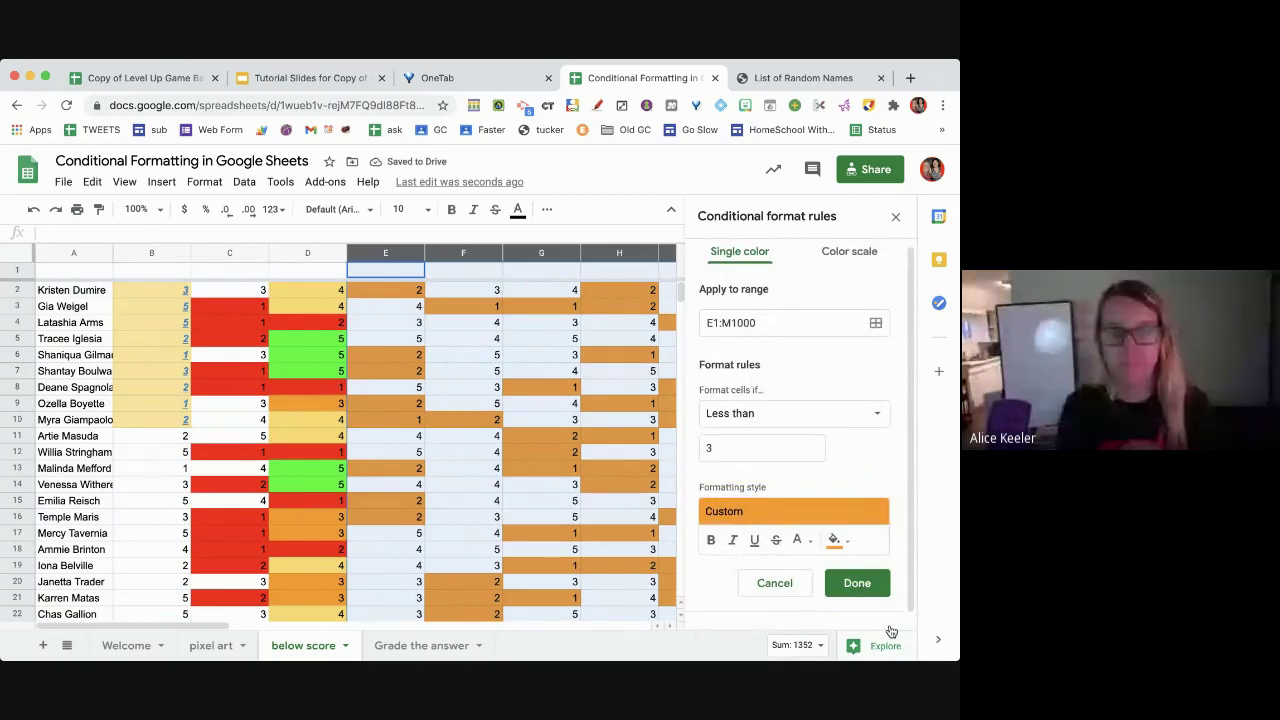
left_click(767, 447)
key("BackSpace")
type("4")
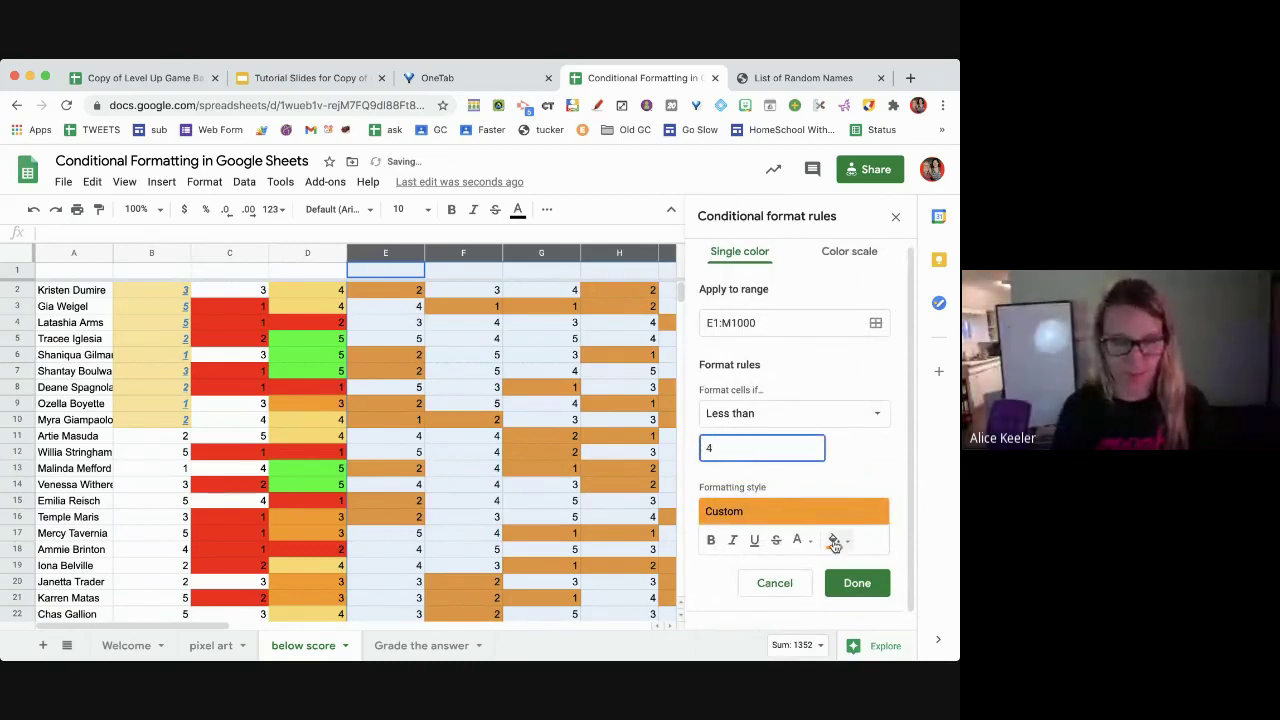
left_click(834, 540)
left_click(737, 369)
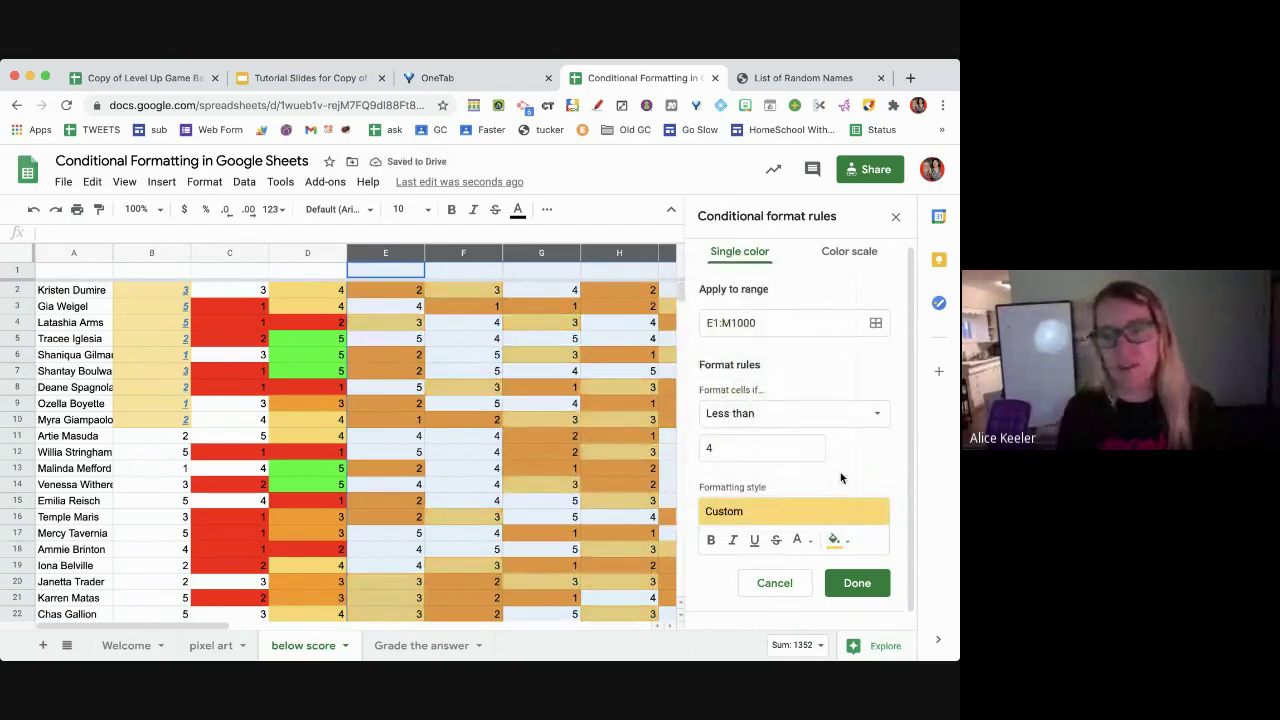
scroll(840, 478, "down", 1)
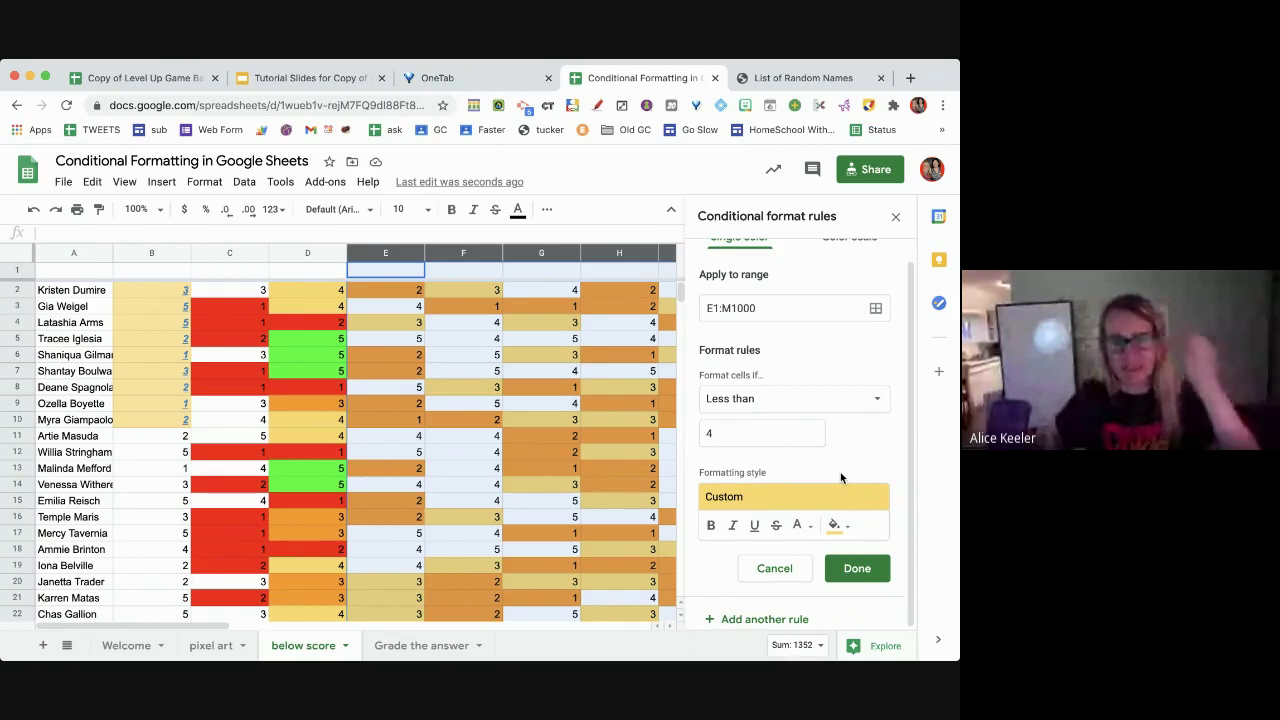
left_click(856, 568)
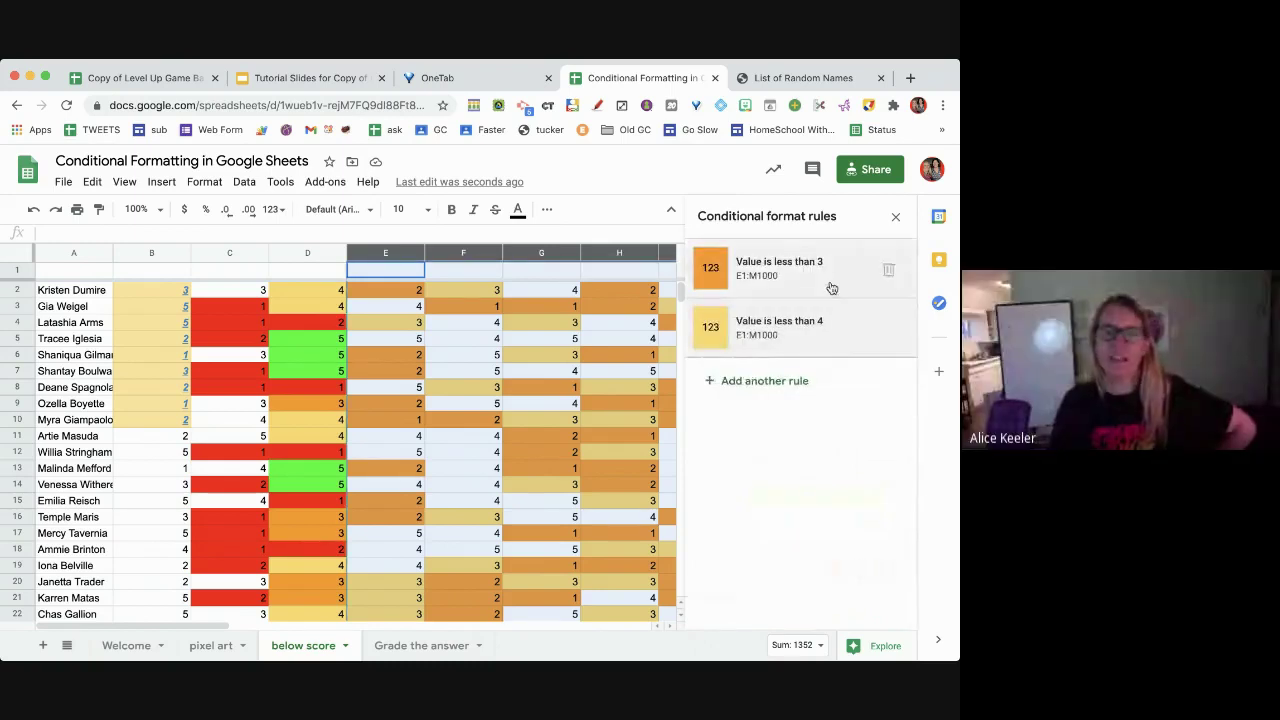
Review the settings of the less-than-3 rule for columns E through M and close it without changes
left_click(829, 285)
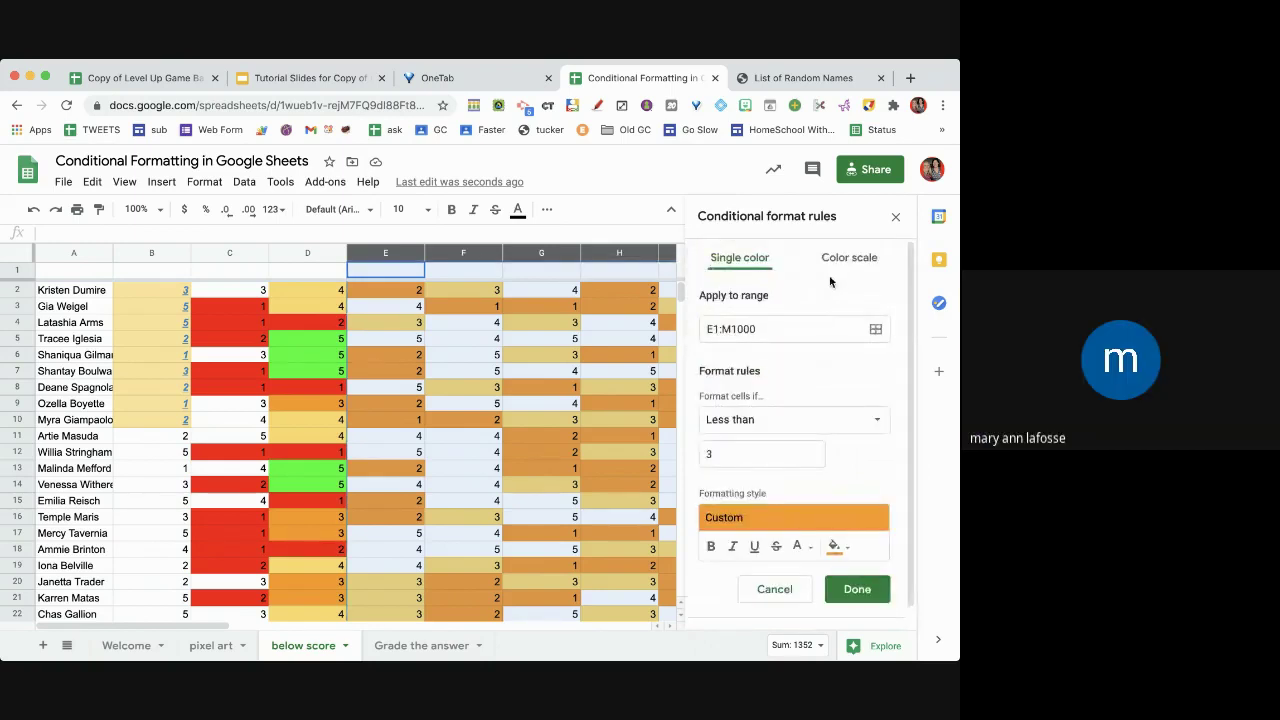
left_click(852, 590)
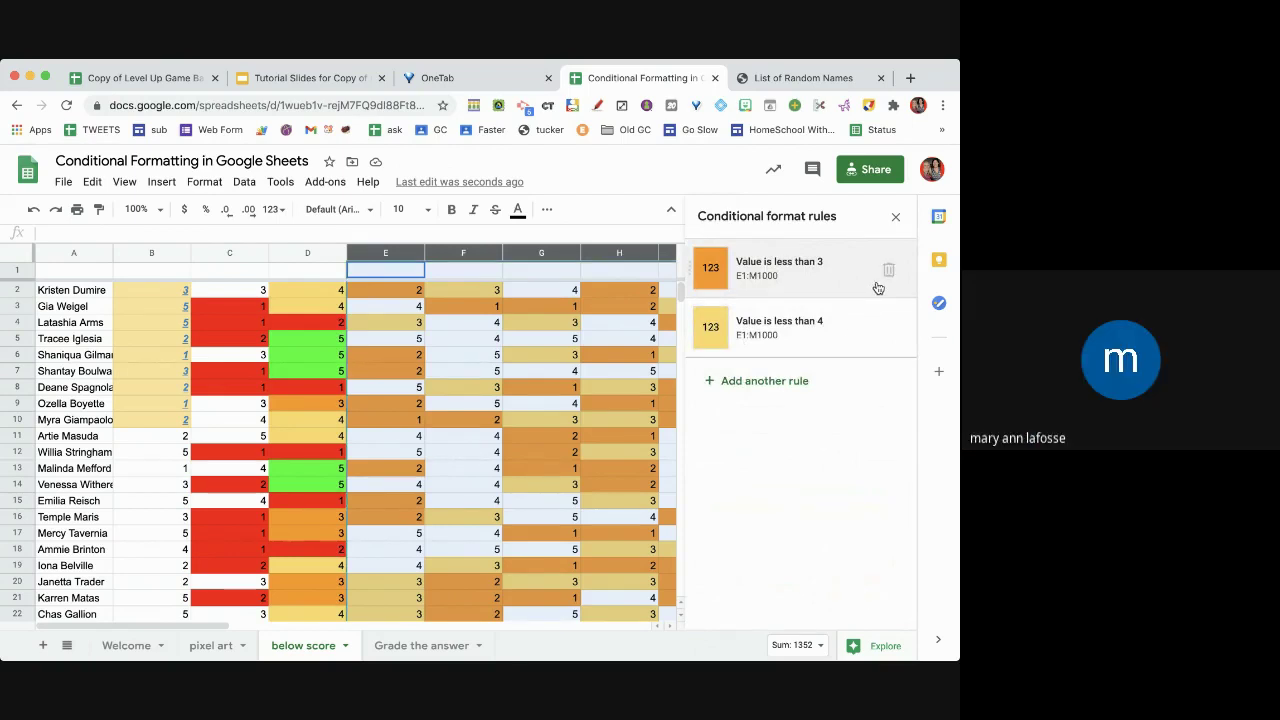
left_click(903, 227)
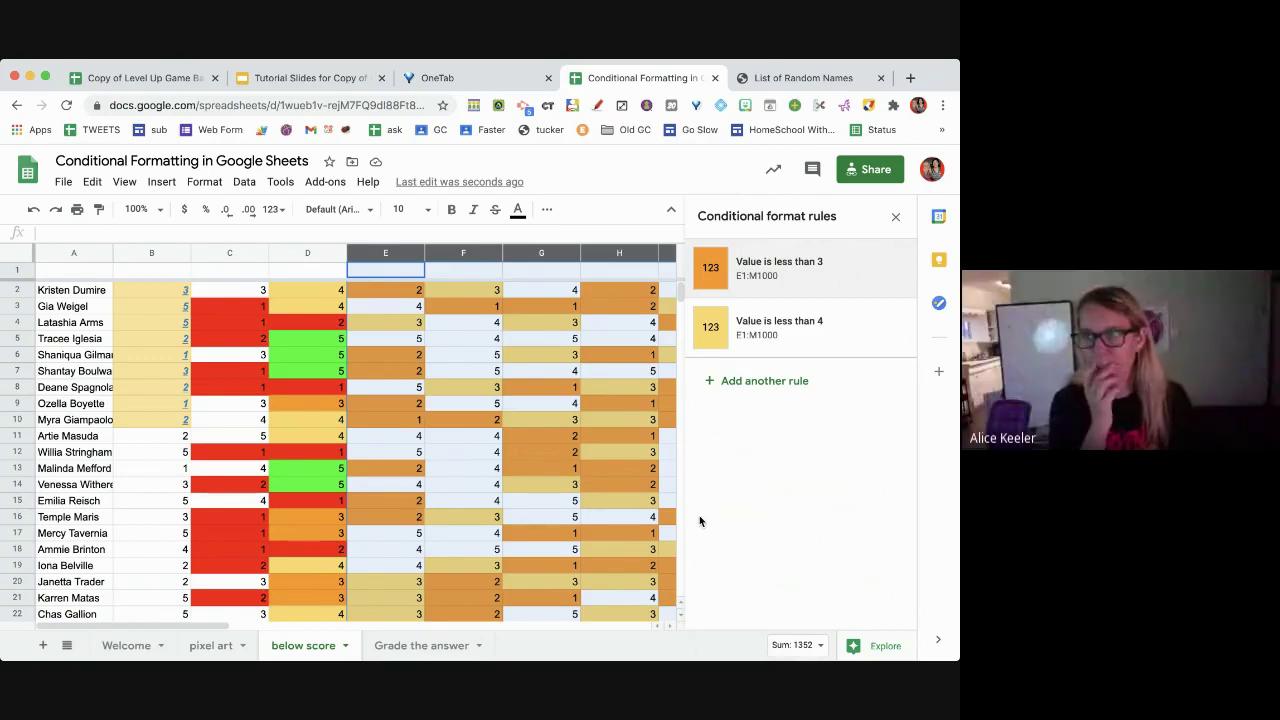
Start a new conditional formatting rule for the whole of column B on the Grade the answer sheet
left_click(431, 645)
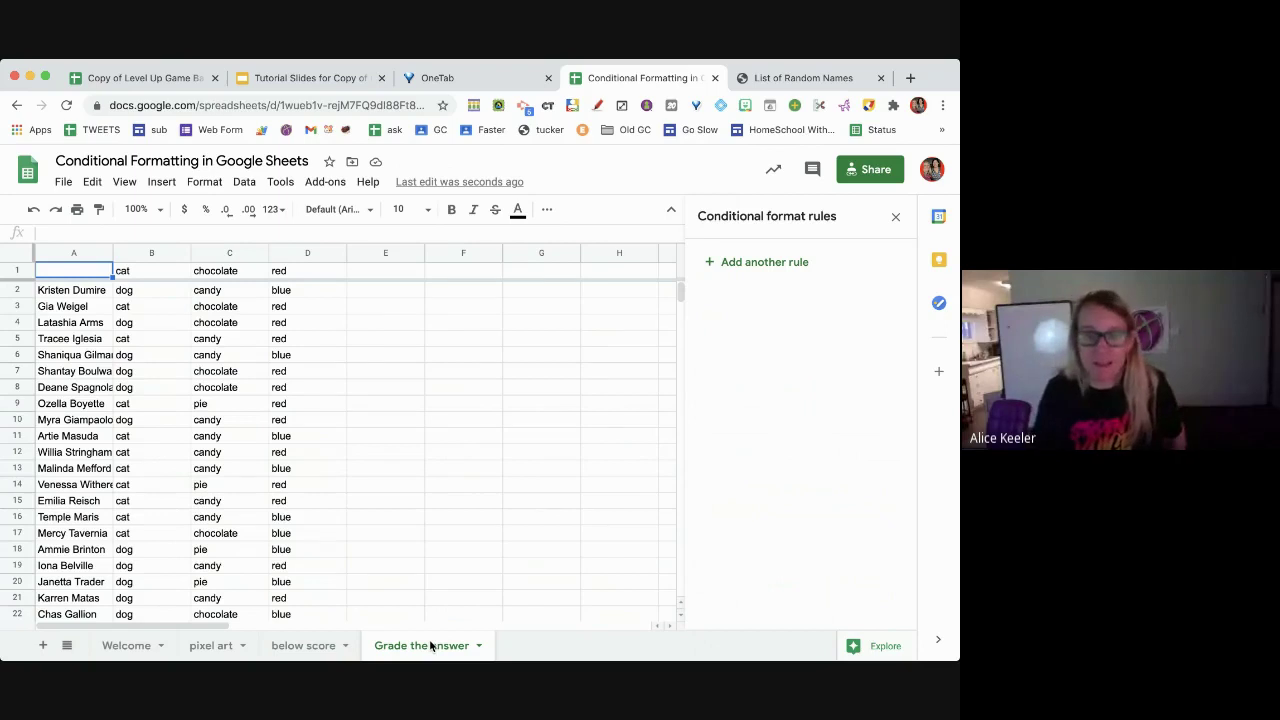
left_click(132, 255)
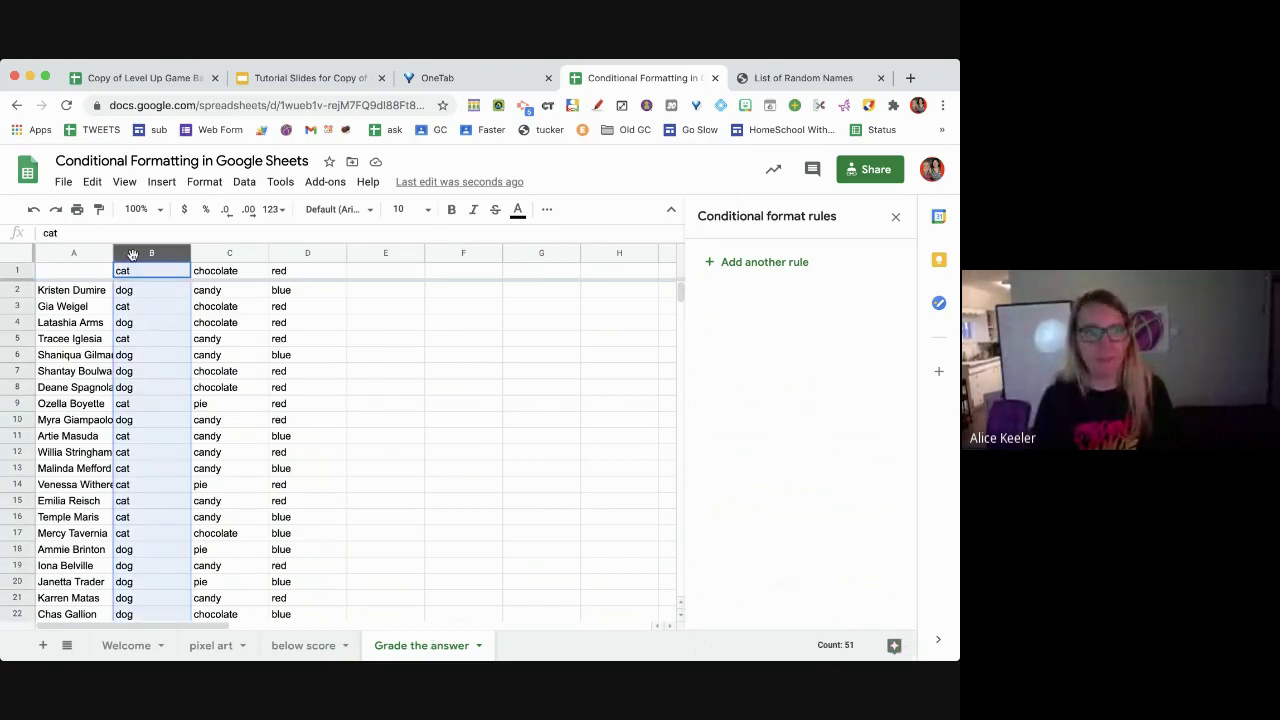
right_click(132, 255)
scroll(200, 590, "down", 2)
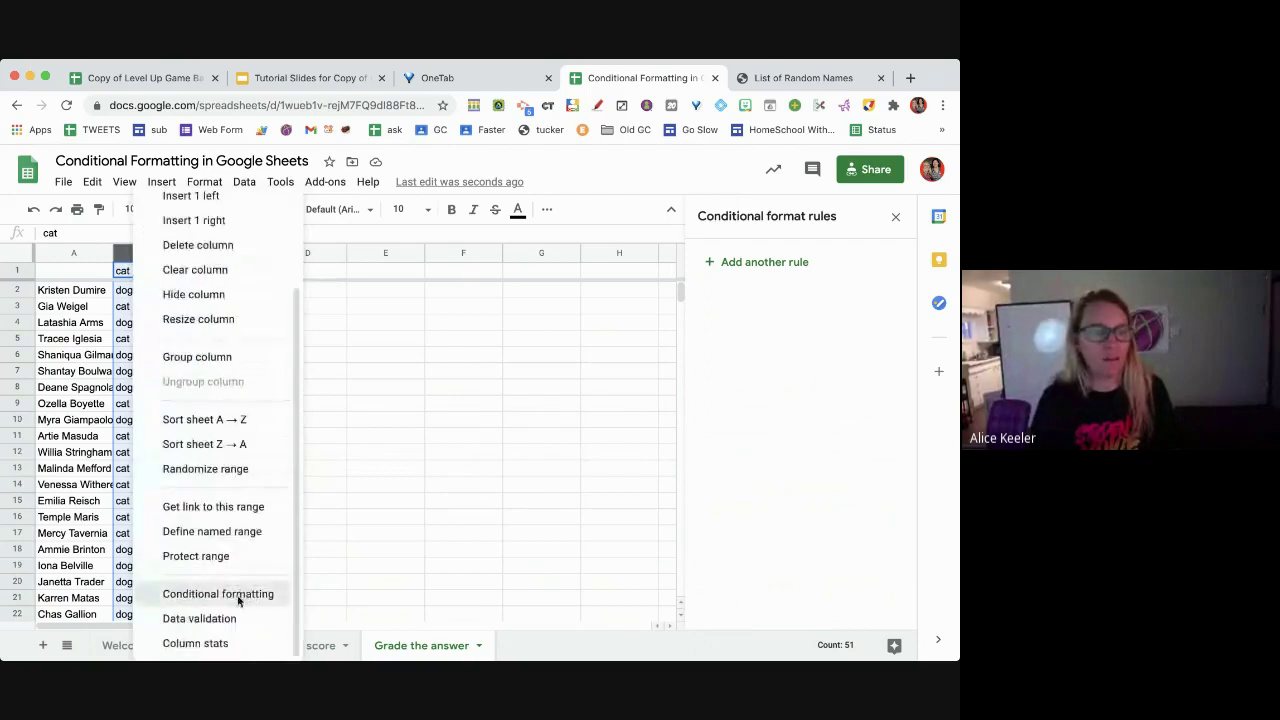
left_click(238, 596)
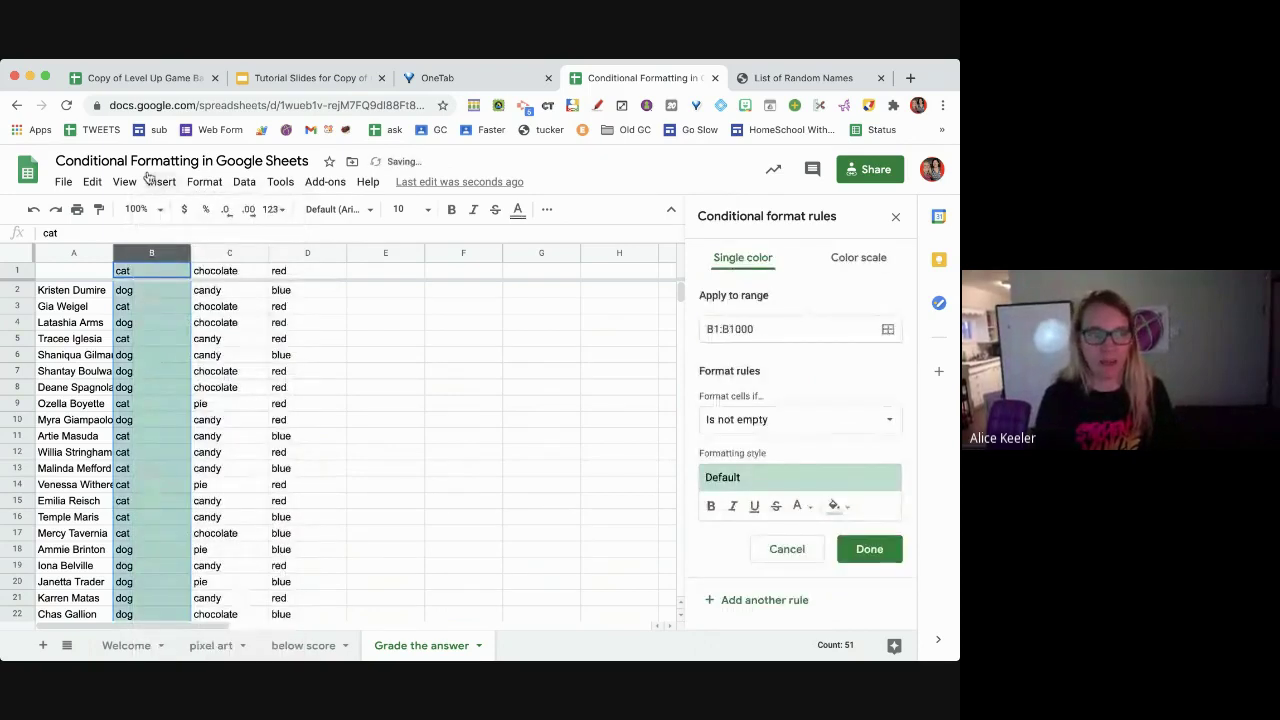
left_click(203, 182)
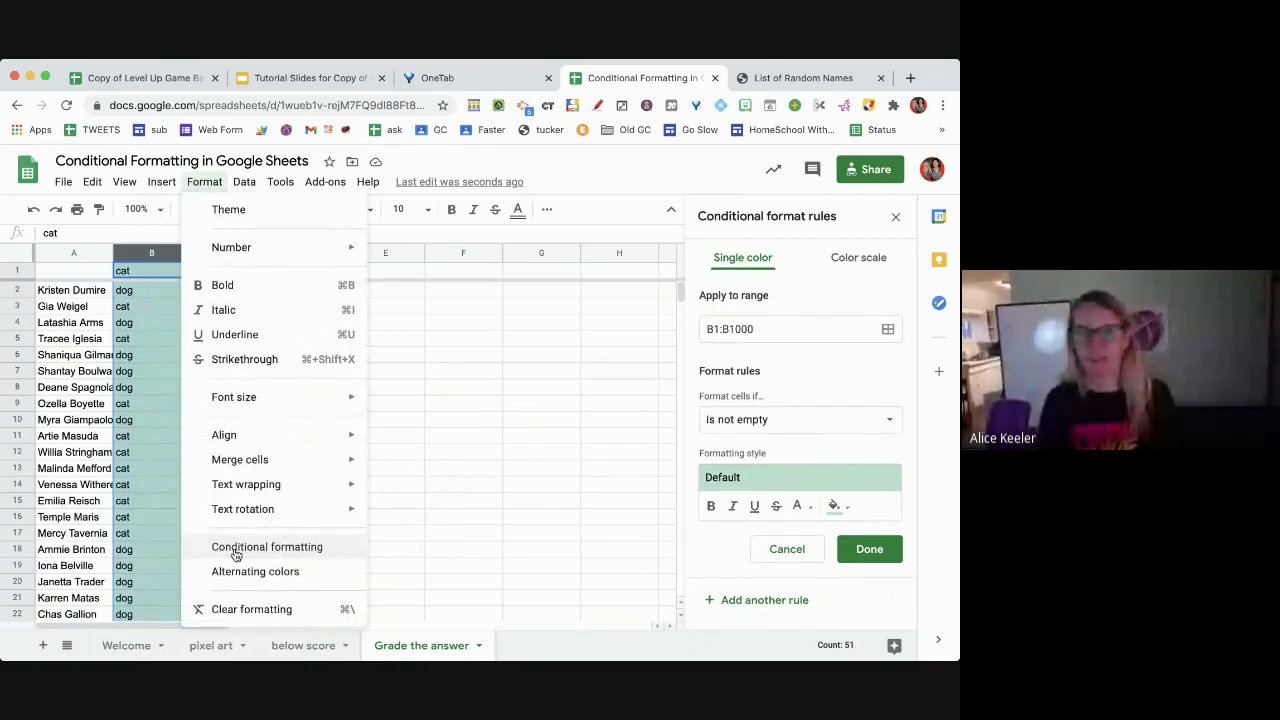
Make column B's rule fill cells whose text is exactly "cat" with bright green
left_click(800, 421)
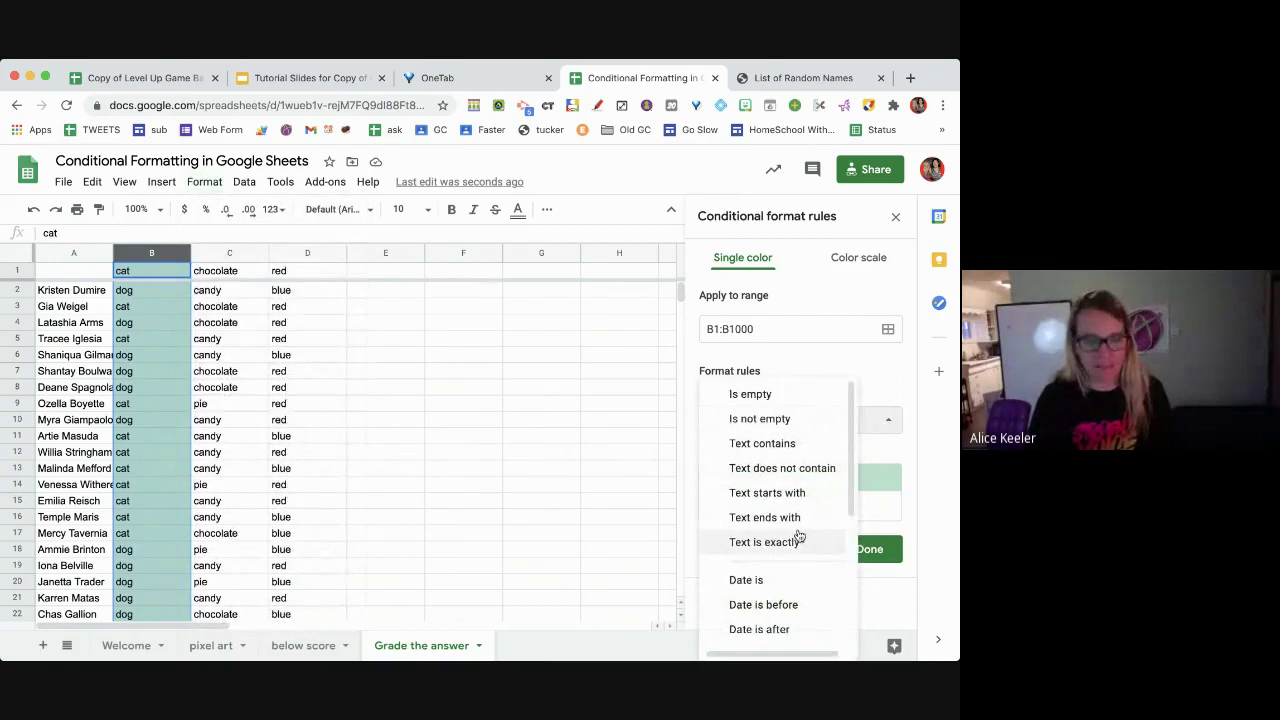
scroll(799, 537, "down", 1)
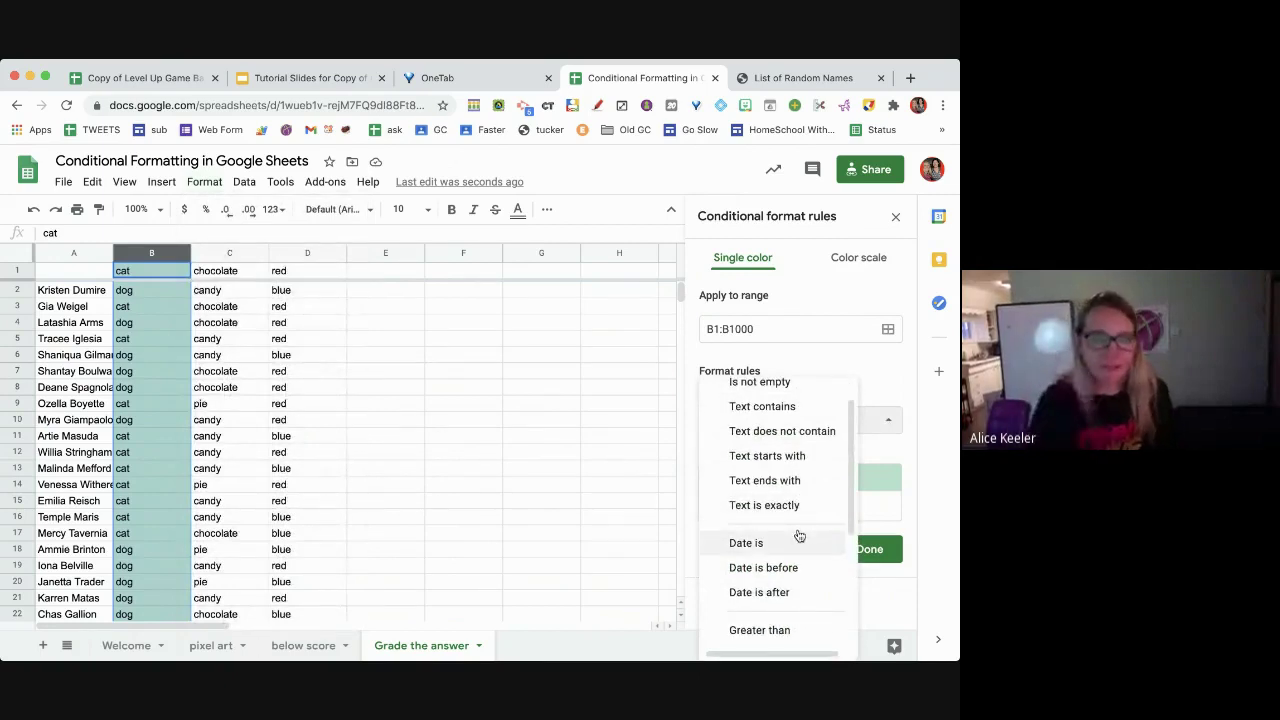
scroll(798, 535, "up", 1)
left_click(796, 525)
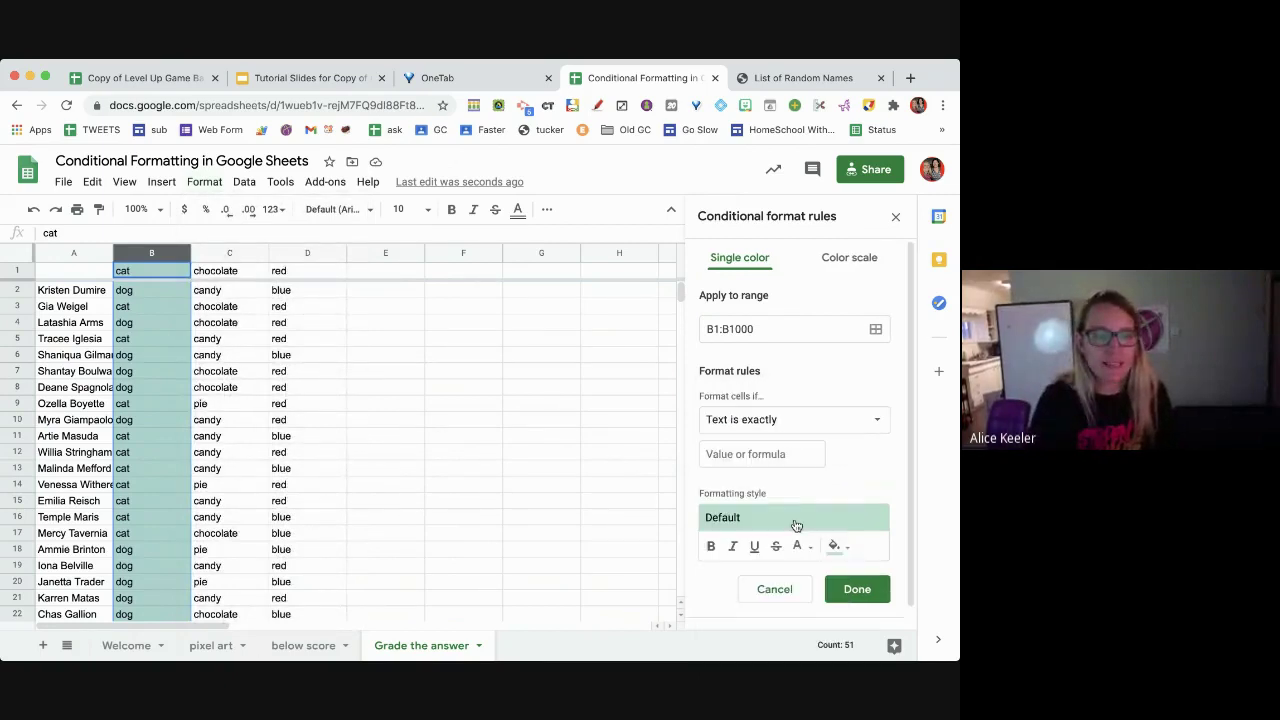
left_click(765, 454)
type("c")
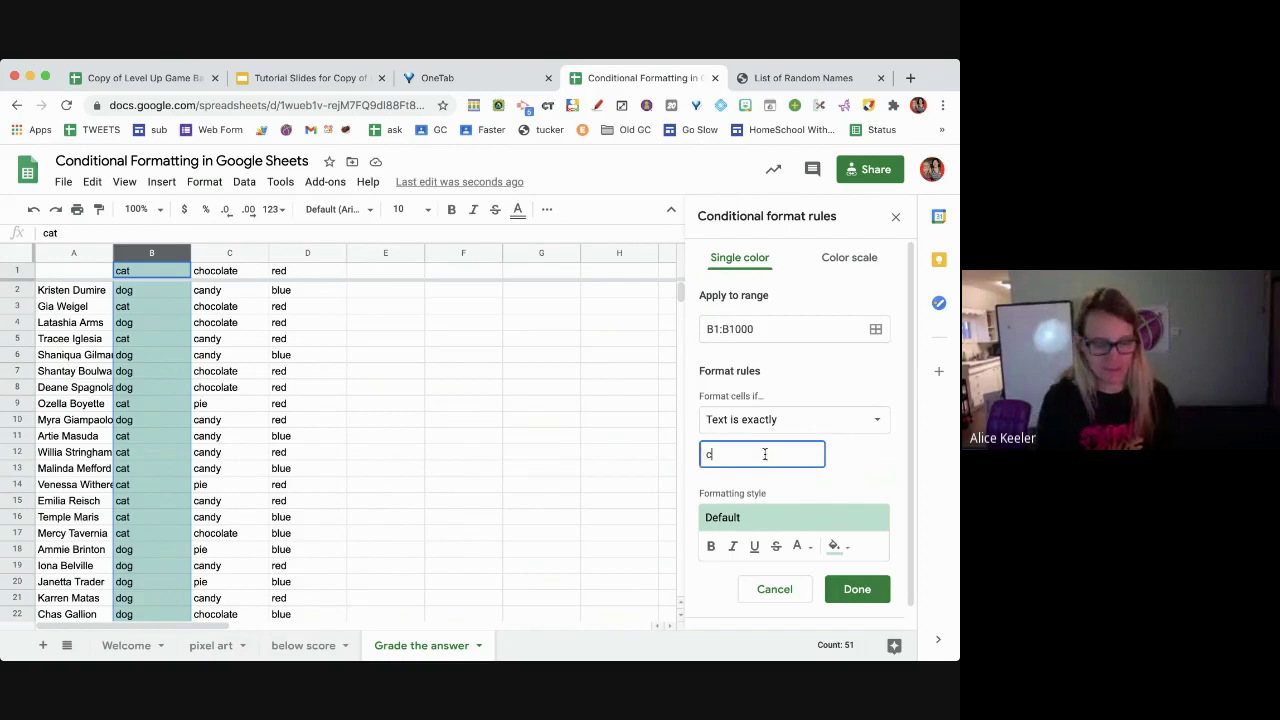
type("at")
left_click(838, 553)
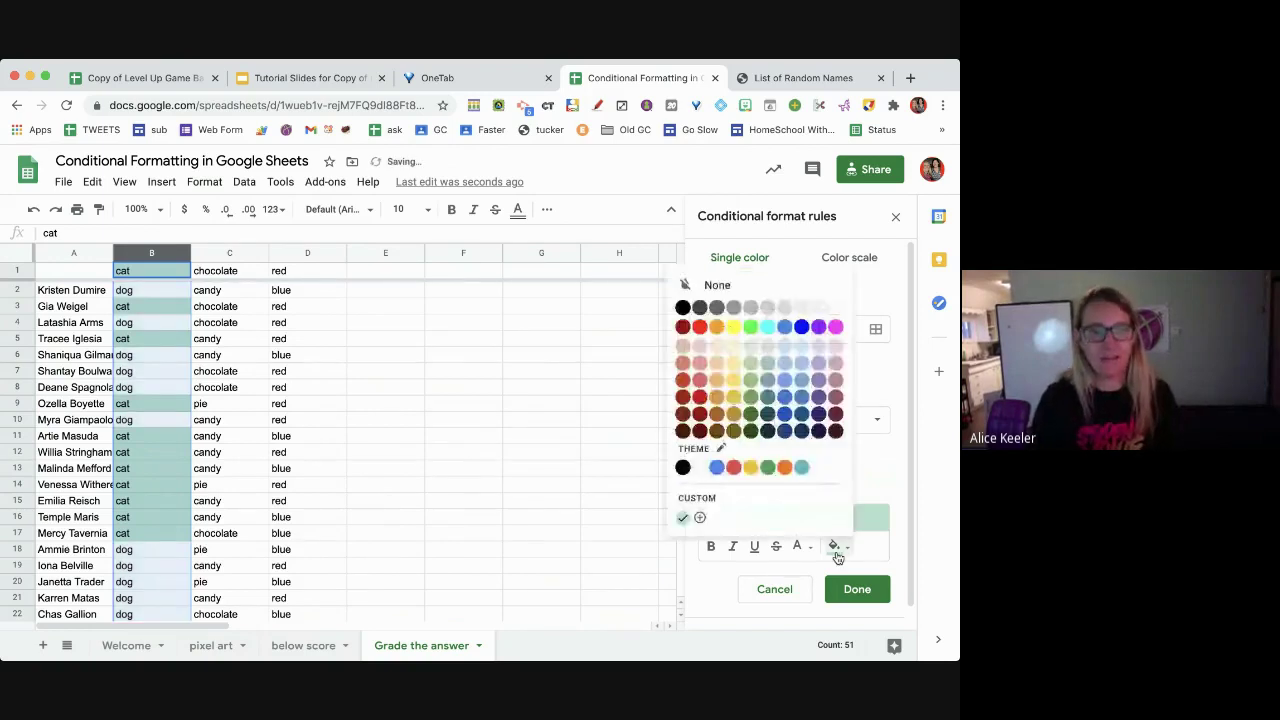
left_click(751, 327)
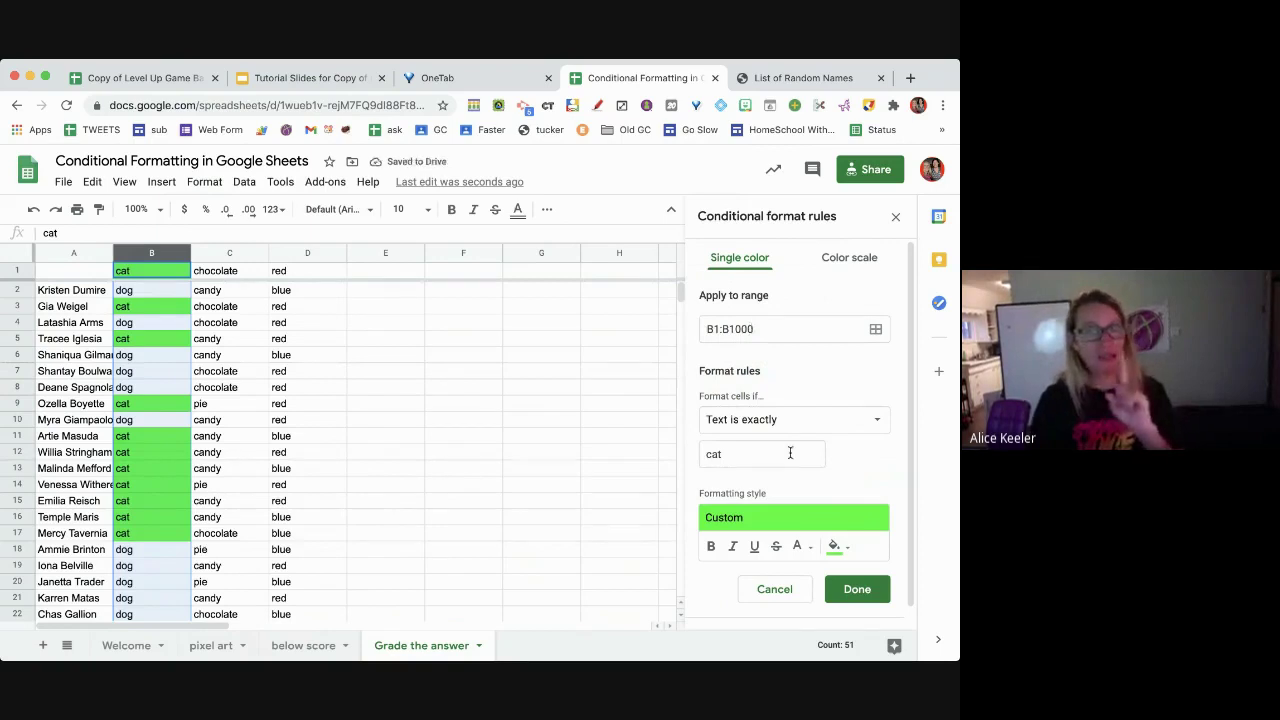
Add a second rule to column B that fills non-empty cells with light red, and finish editing
scroll(789, 451, "down", 1)
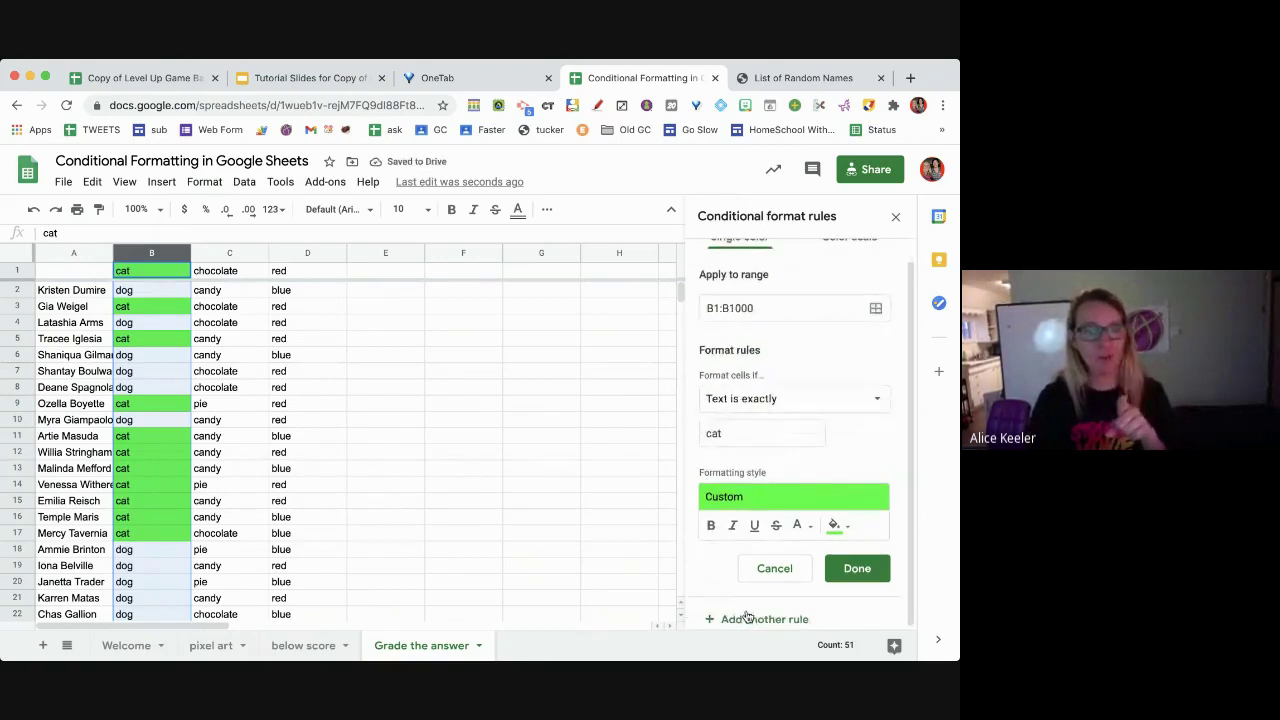
scroll(768, 540, "up", 1)
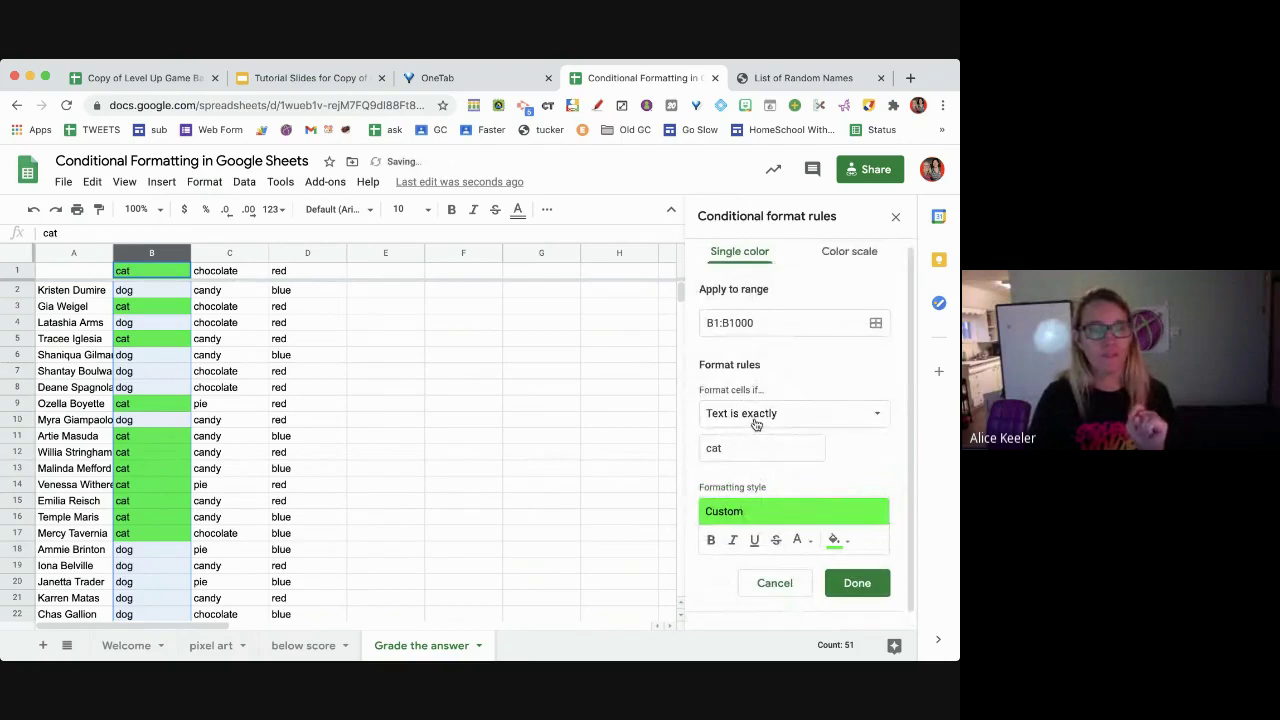
left_click(756, 420)
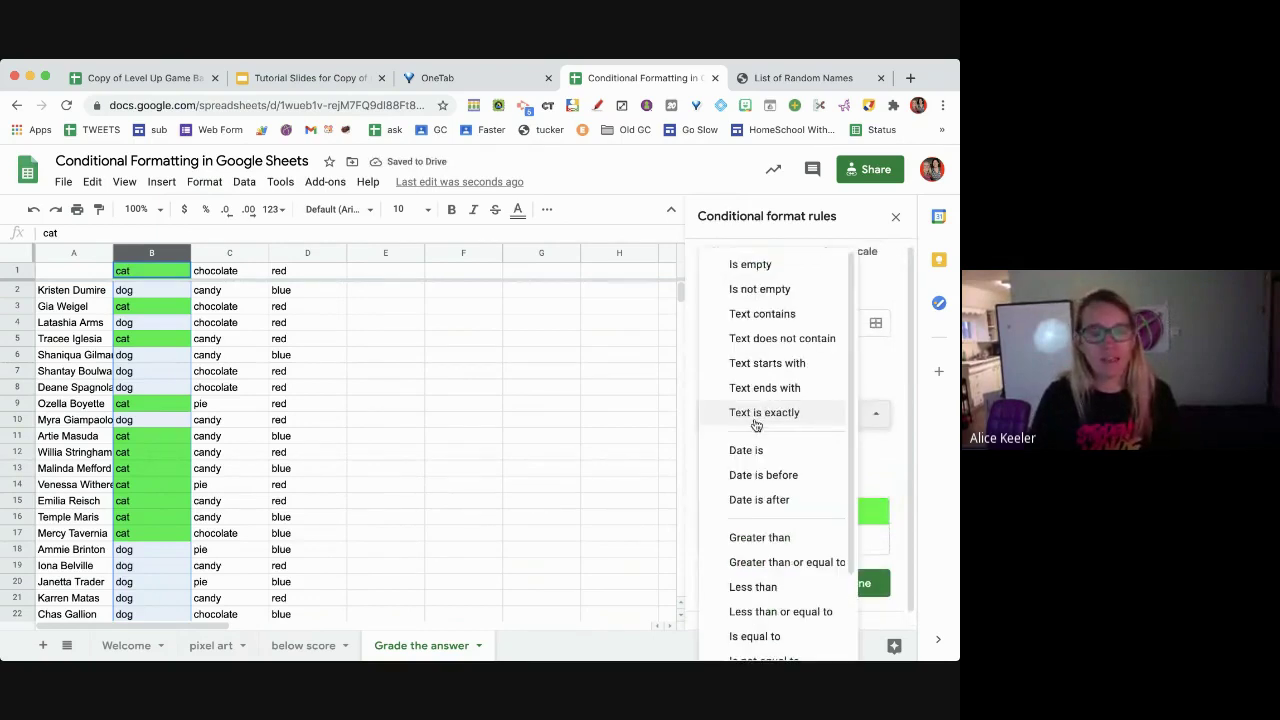
left_click(763, 291)
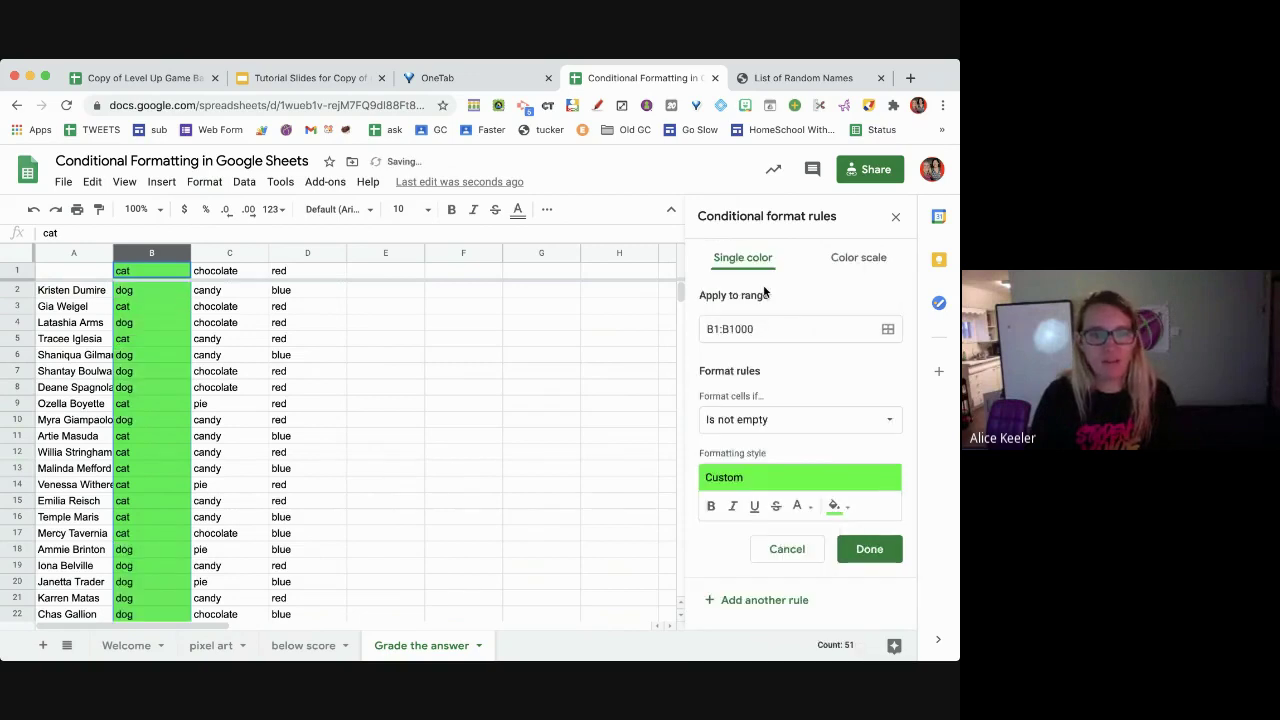
left_click(833, 508)
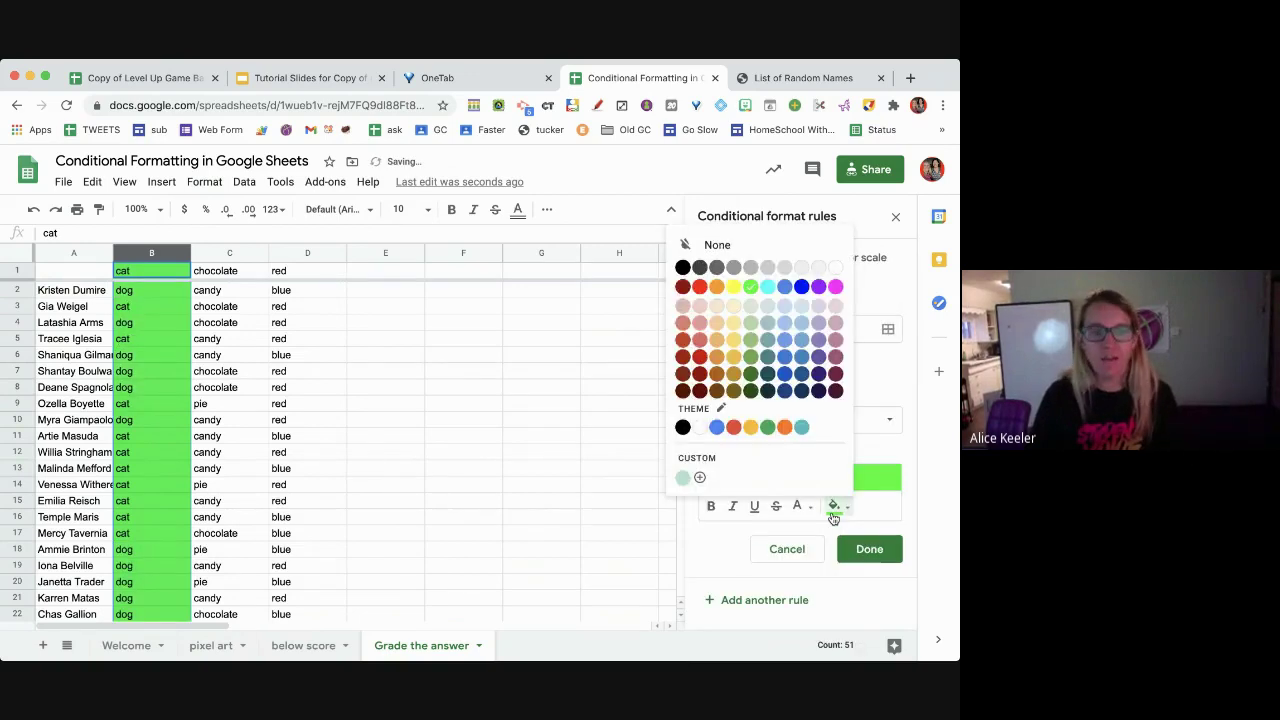
left_click(700, 322)
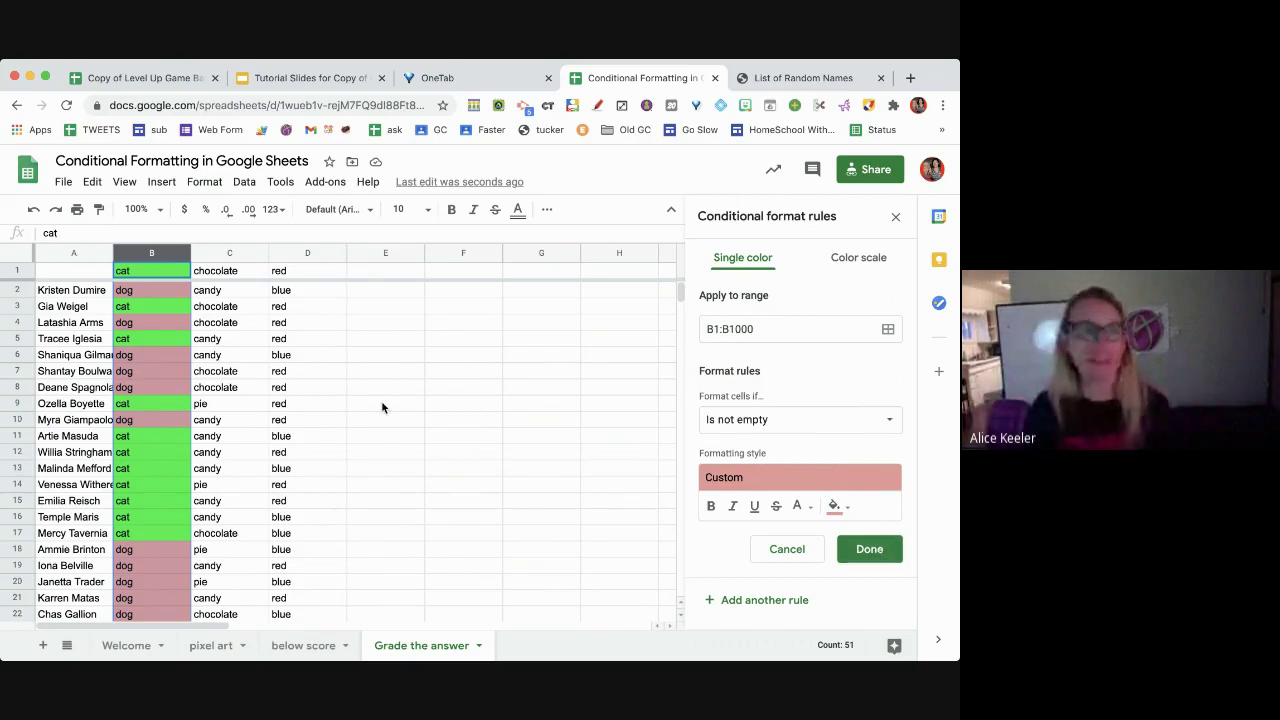
left_click(866, 548)
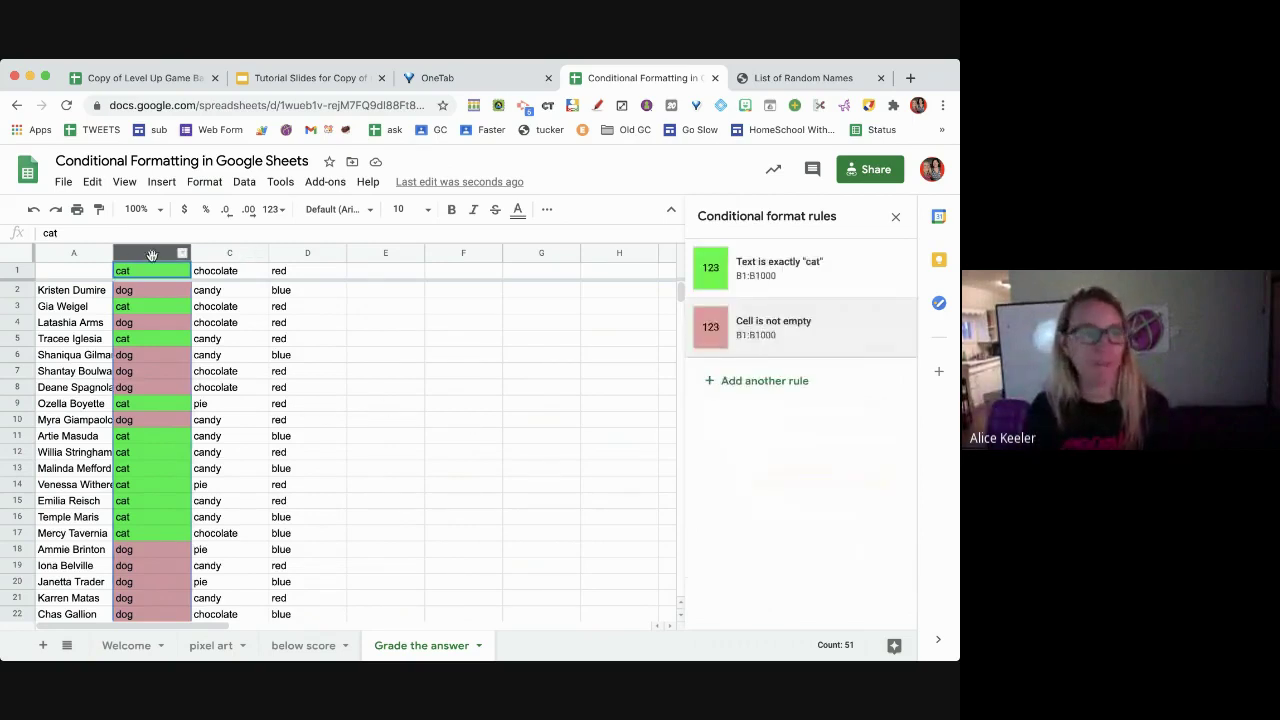
Create a rule for the whole of column C that fills cells whose text is exactly "chocolate" with cyan
left_click(222, 253)
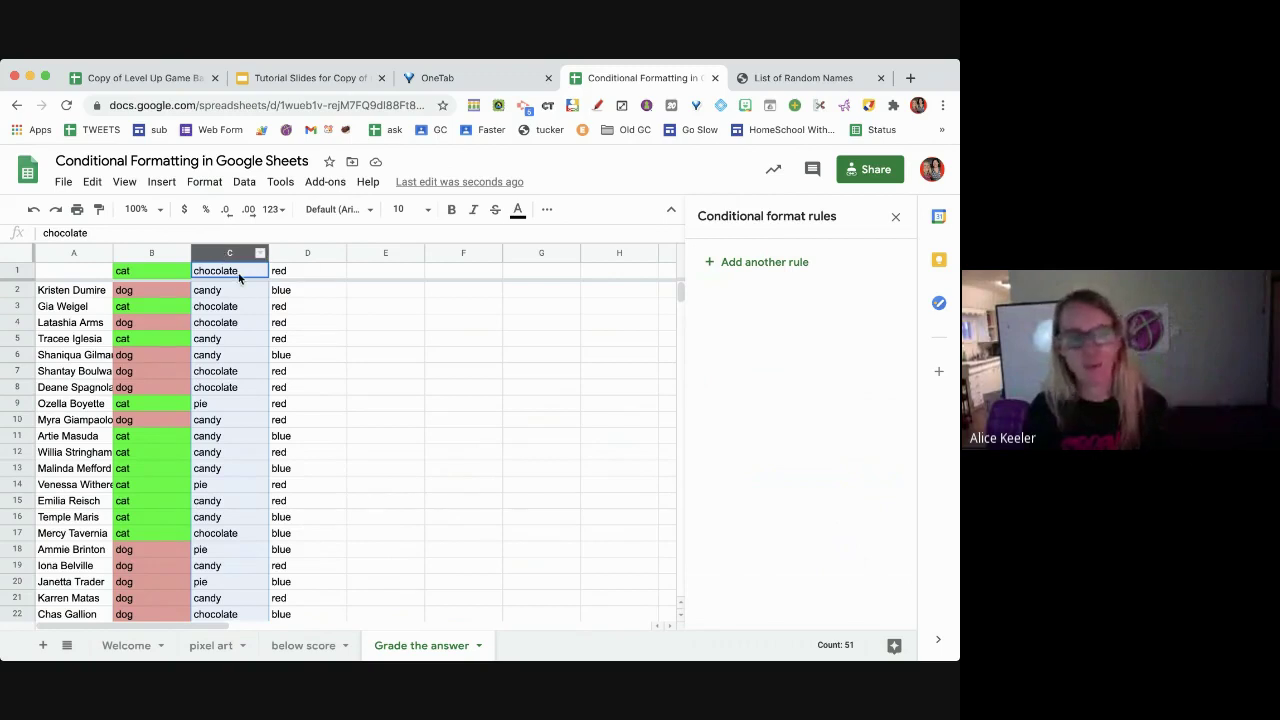
left_click(771, 262)
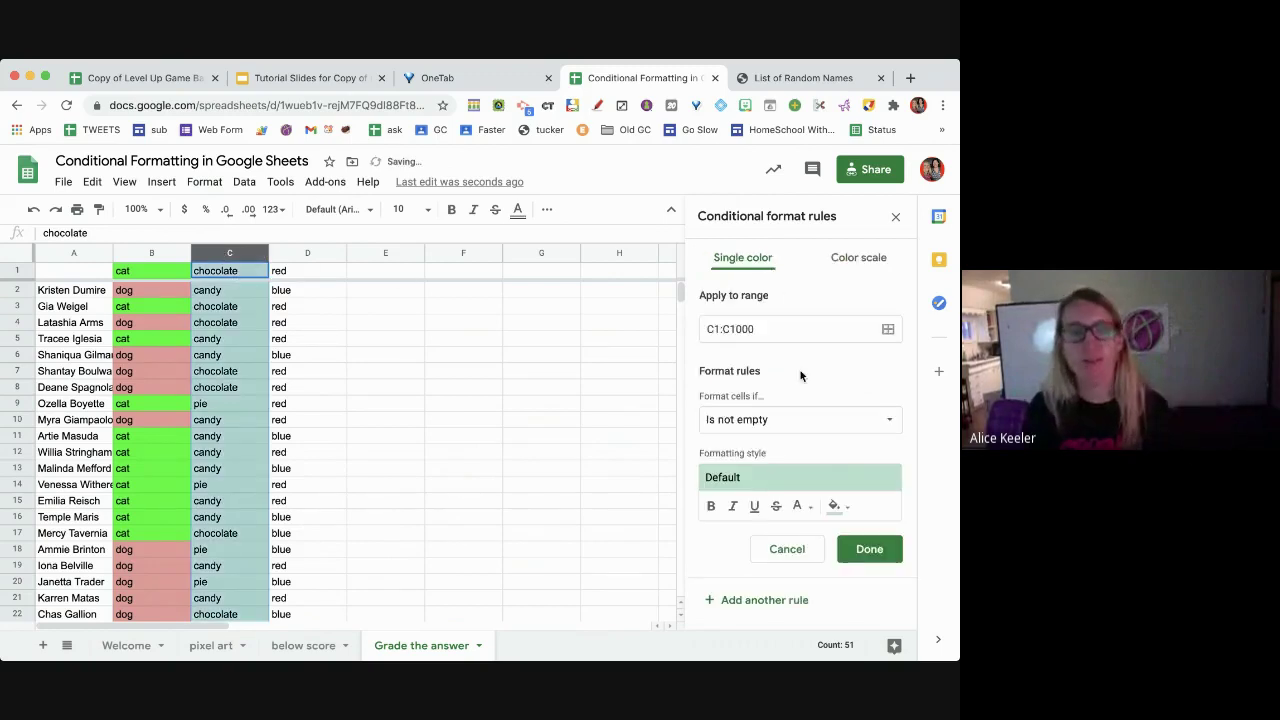
left_click(837, 423)
left_click(790, 541)
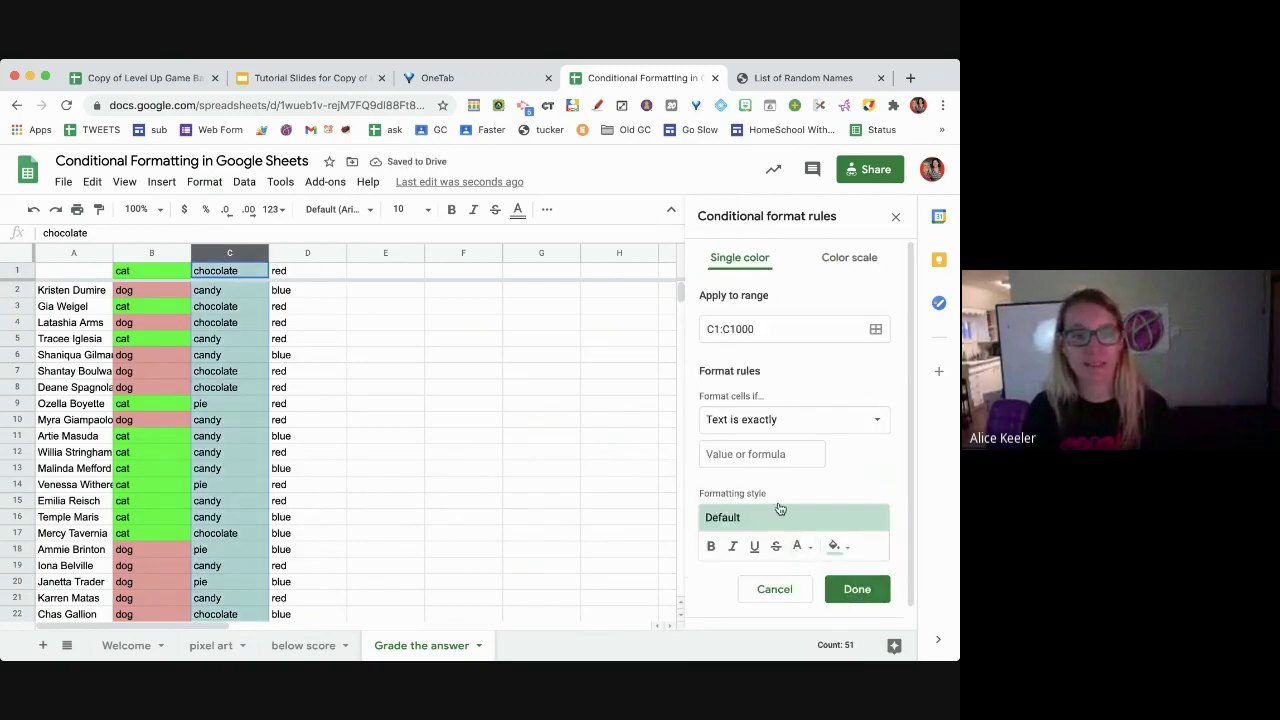
left_click(747, 454)
type("chocolate")
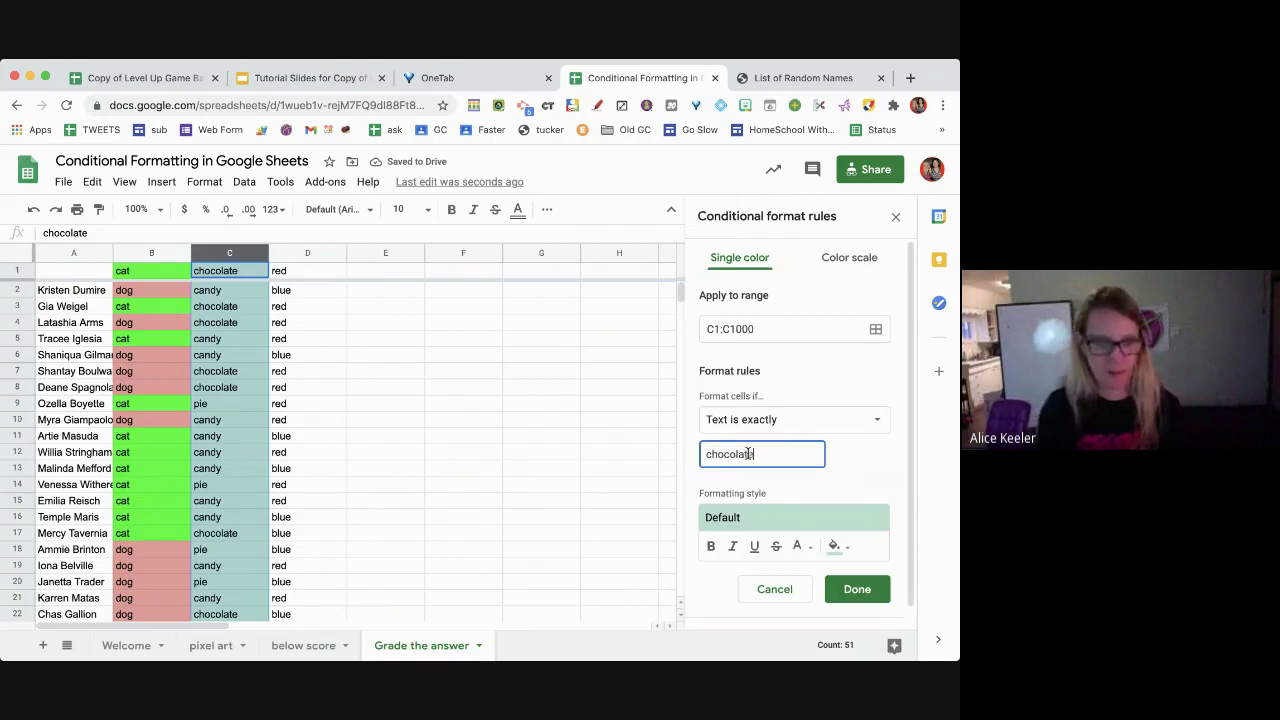
left_click(836, 548)
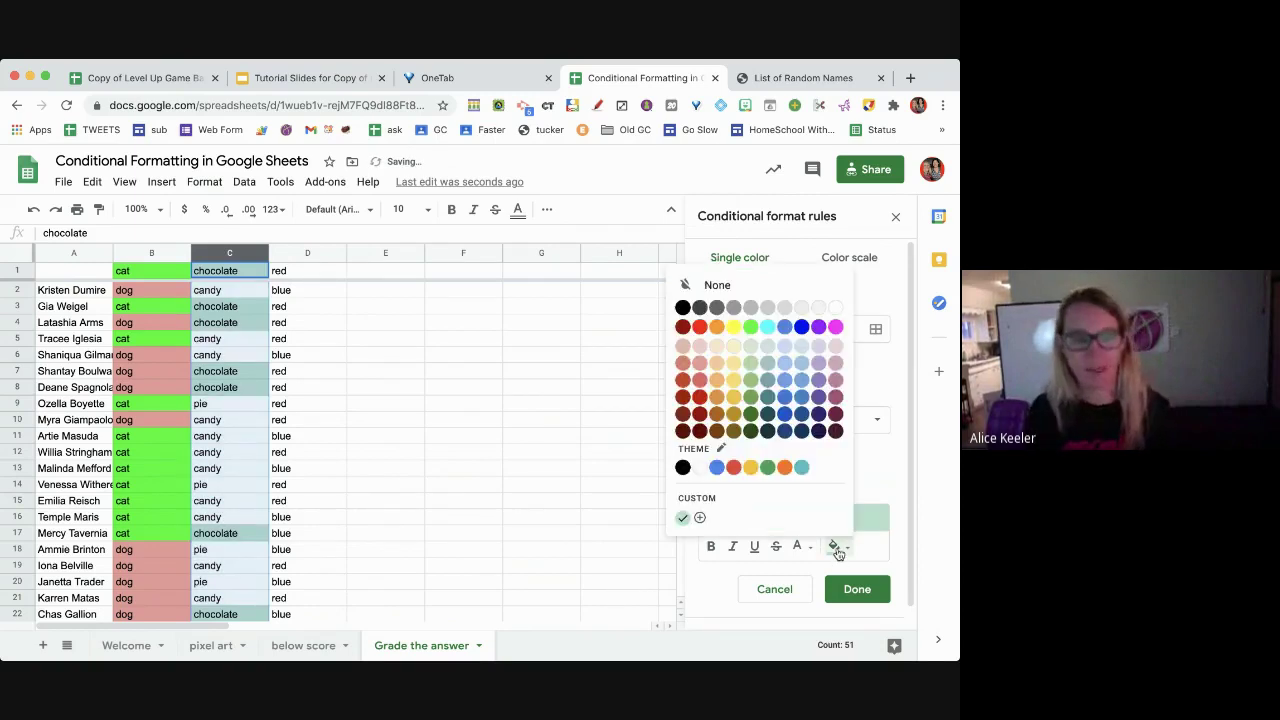
left_click(764, 327)
Add a second rule to column C that fills non-empty cells with light yellow, and finish editing
scroll(800, 590, "down", 1)
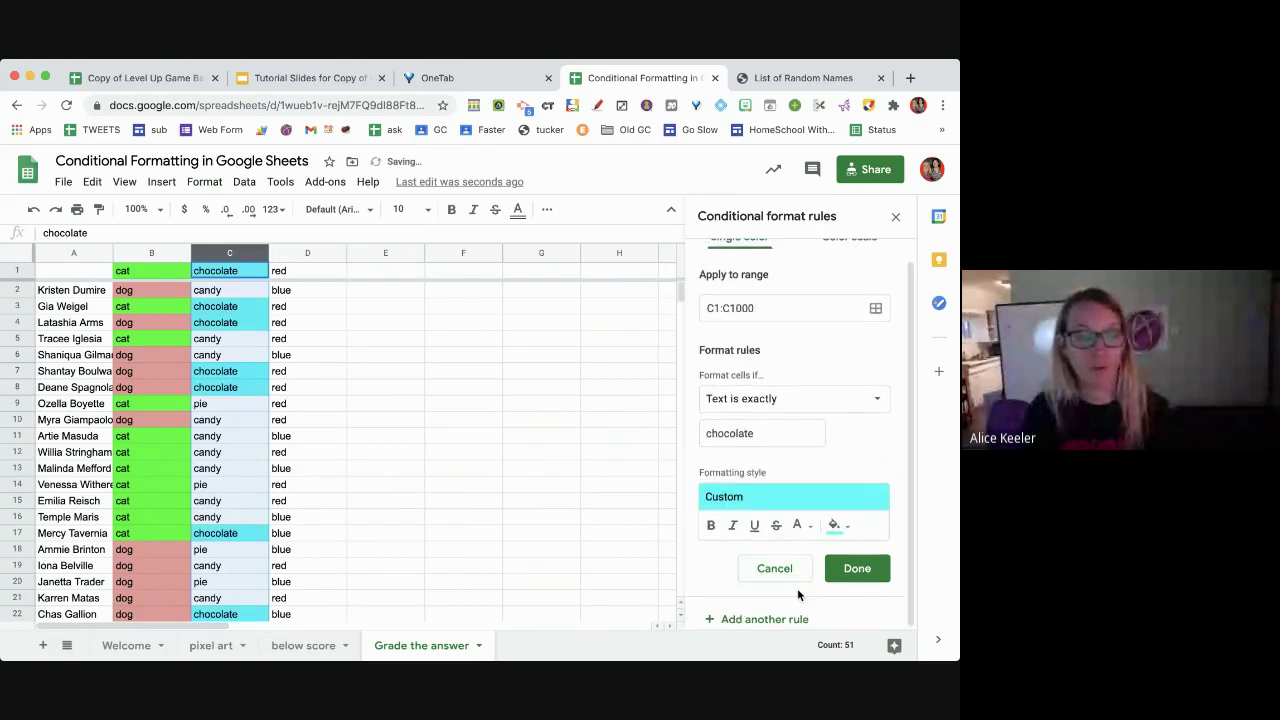
left_click(780, 618)
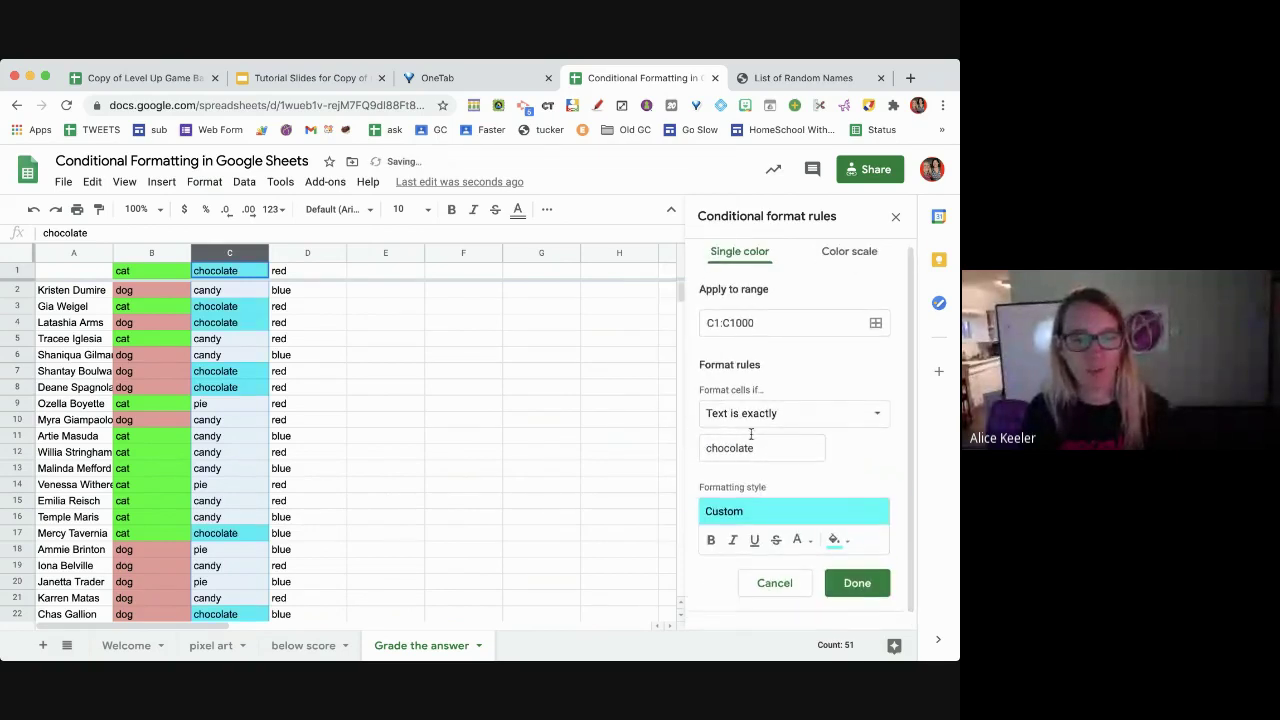
left_click(767, 424)
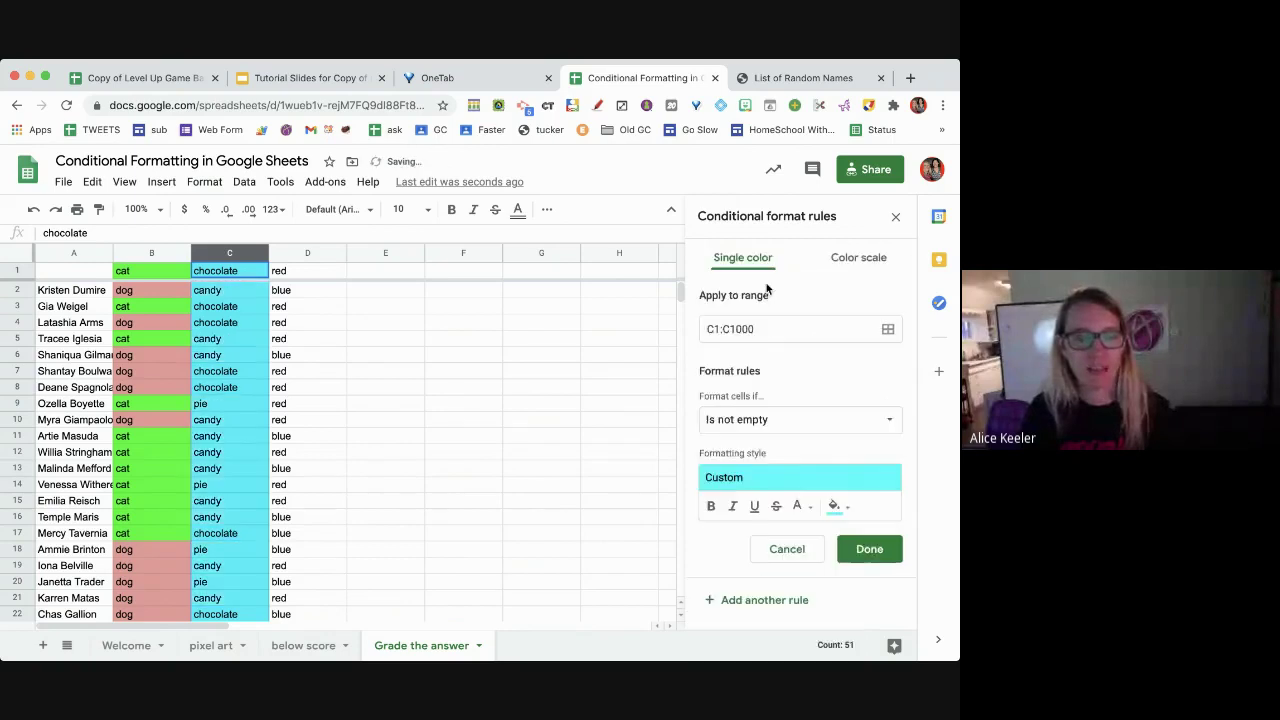
left_click(760, 289)
left_click(836, 508)
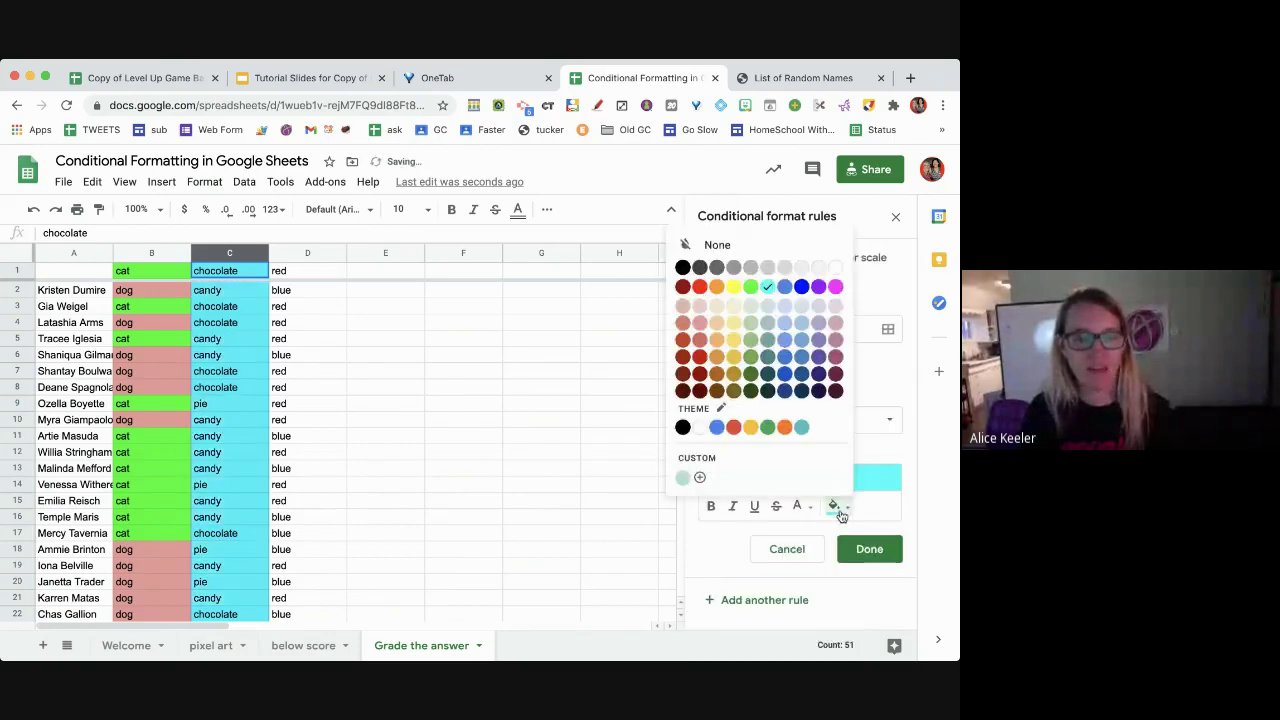
left_click(734, 339)
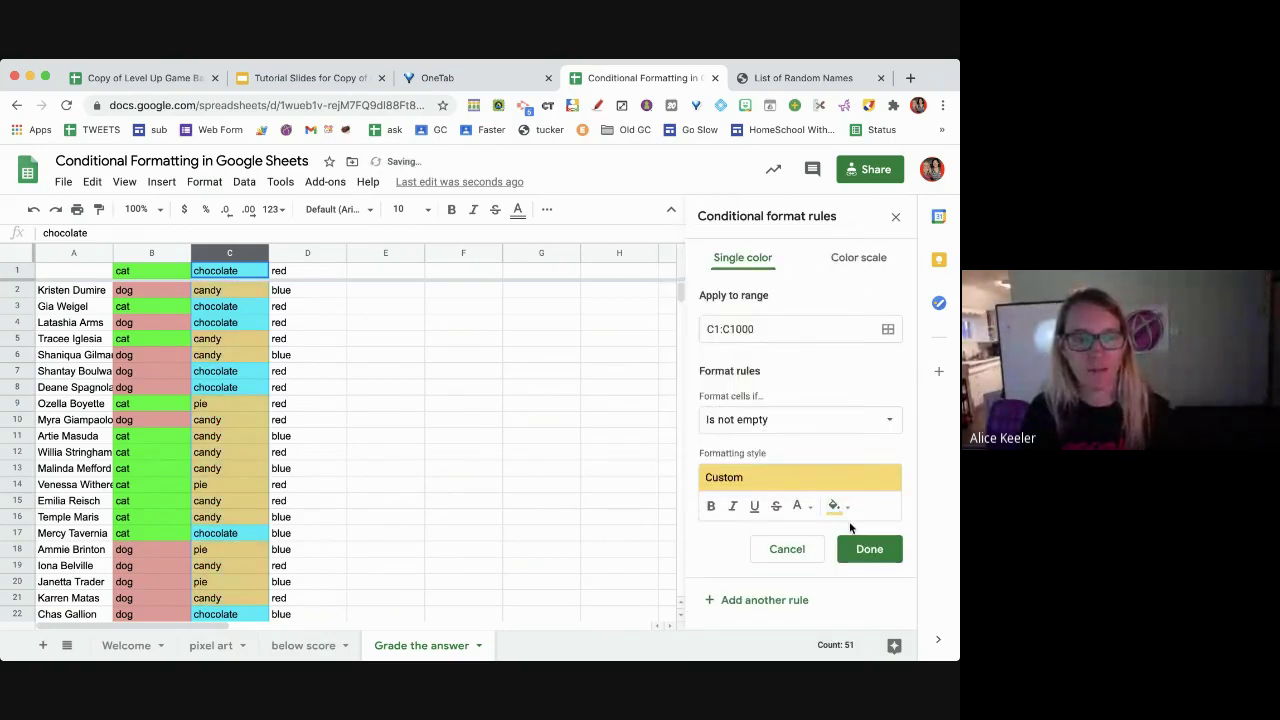
left_click(866, 550)
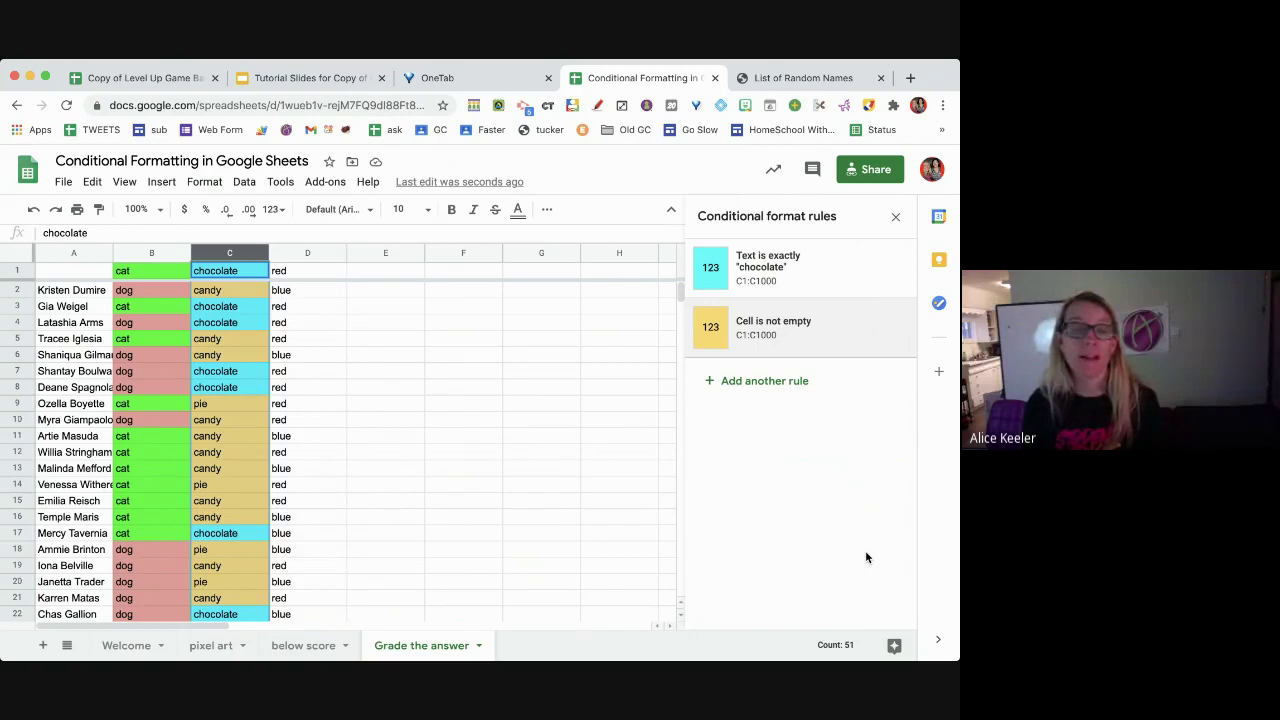
Start a color scale conditional formatting rule for the whole of column P on the below score sheet
left_click(308, 255)
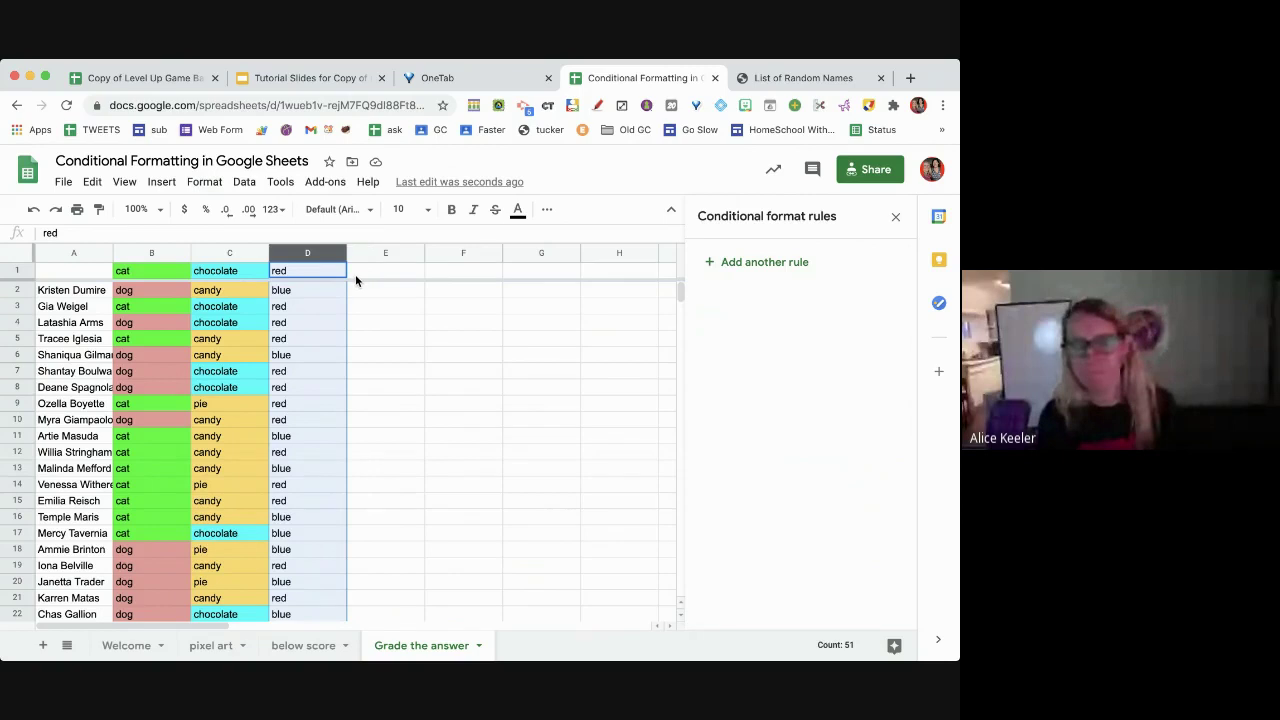
left_click(296, 648)
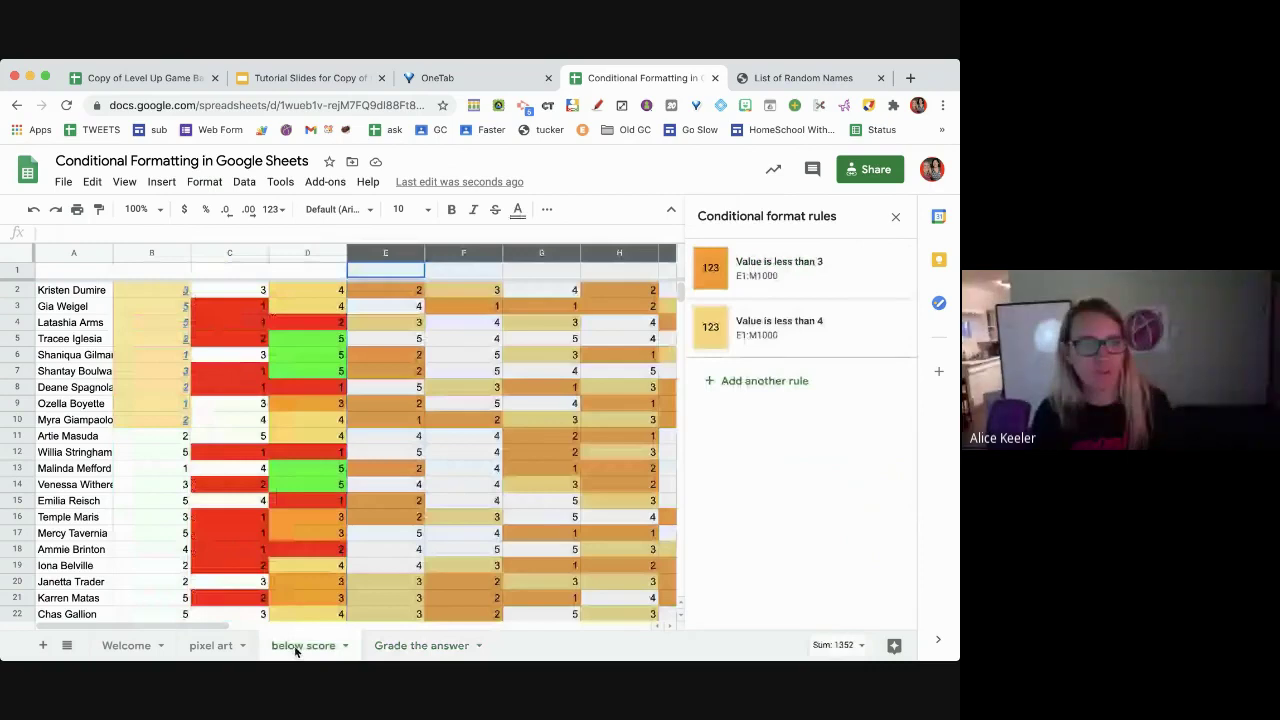
scroll(450, 420, "right", 5)
left_click(541, 255)
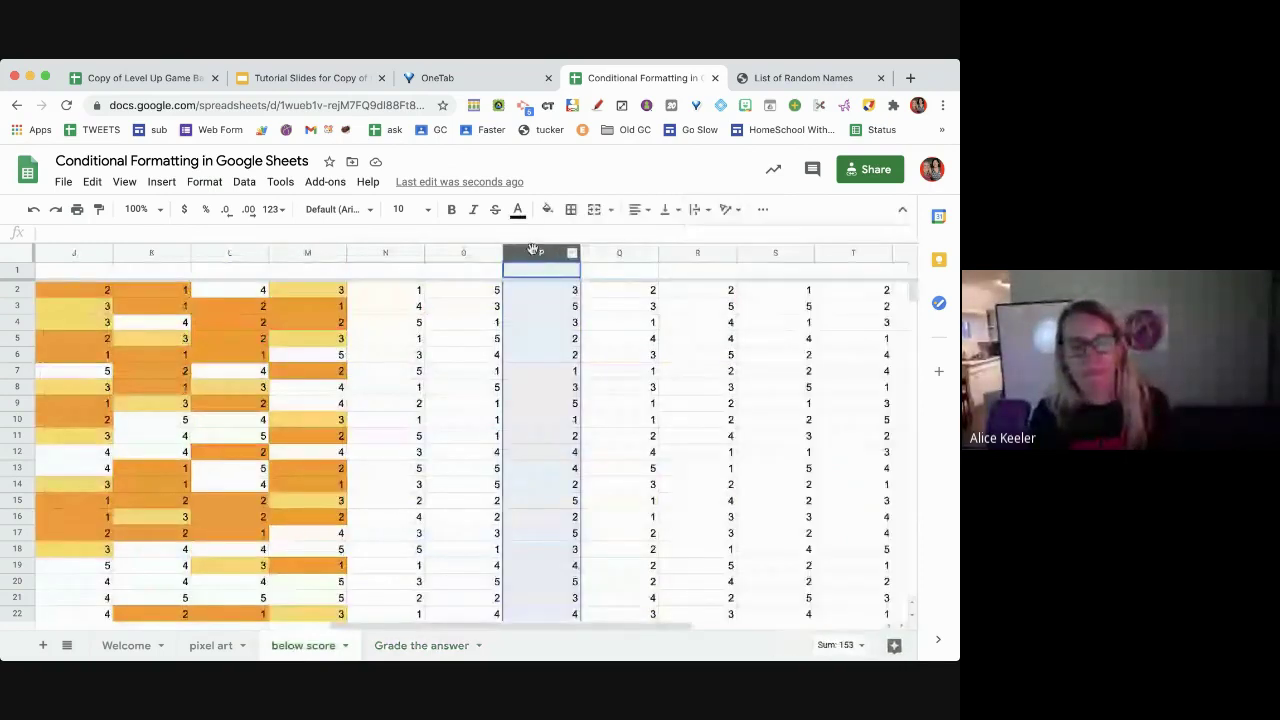
right_click(533, 250)
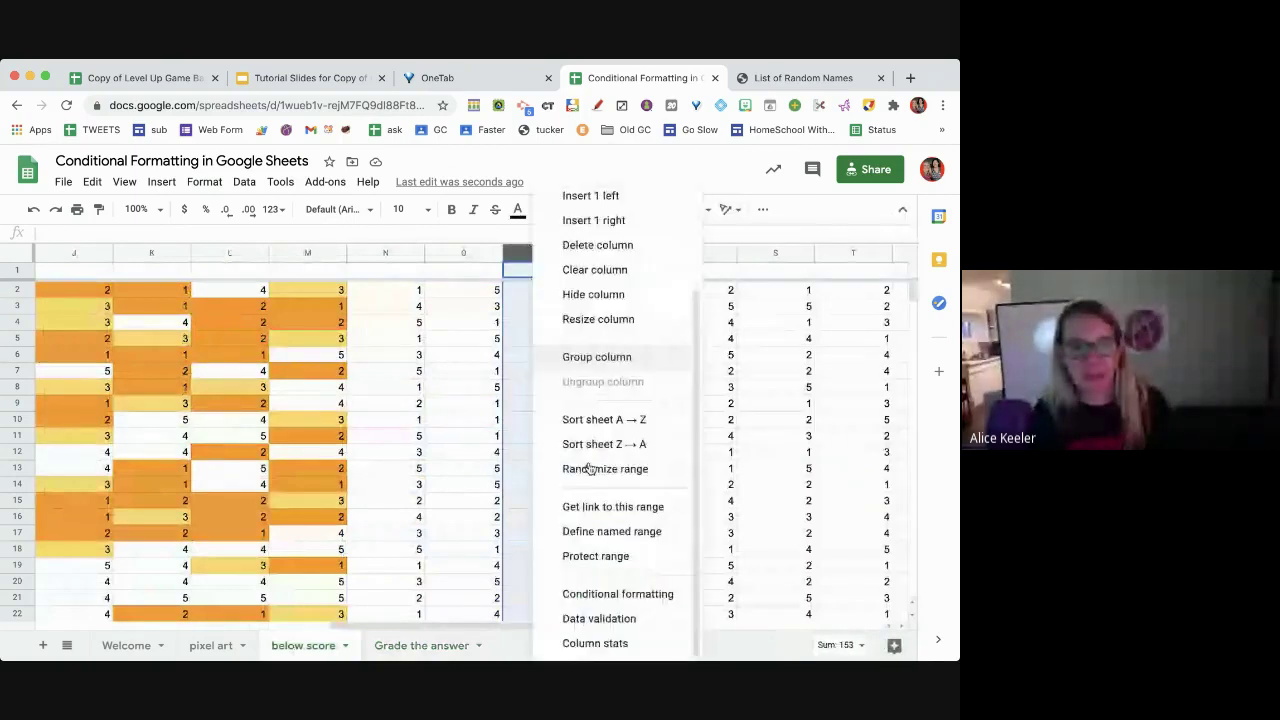
left_click(617, 593)
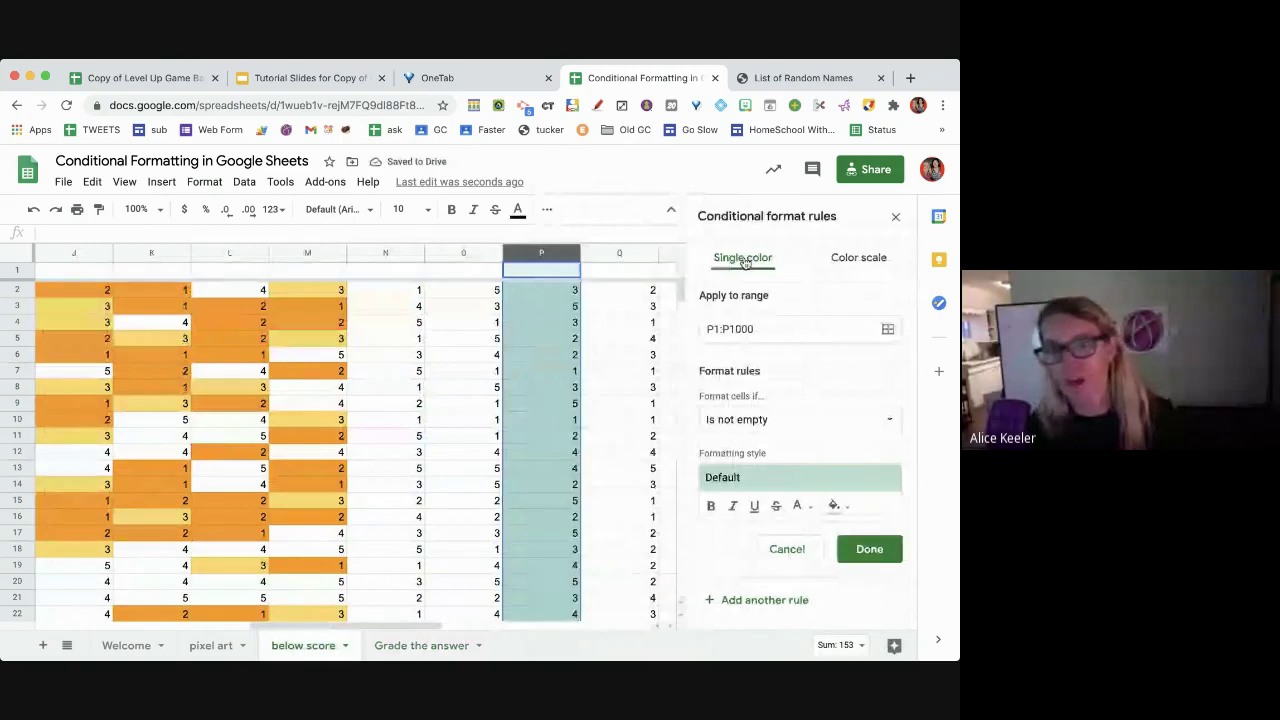
left_click(825, 262)
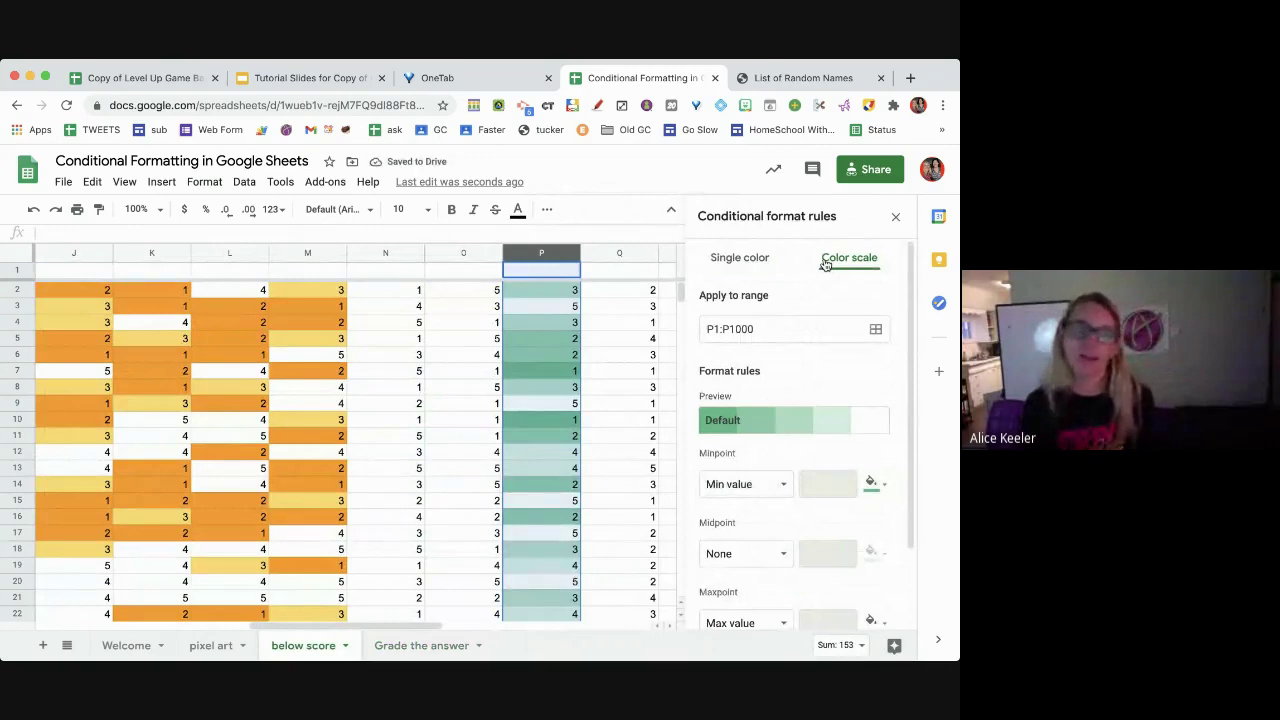
Try a red minpoint for column P's color scale, and replace it with the preset white-to-red scale
left_click(862, 486)
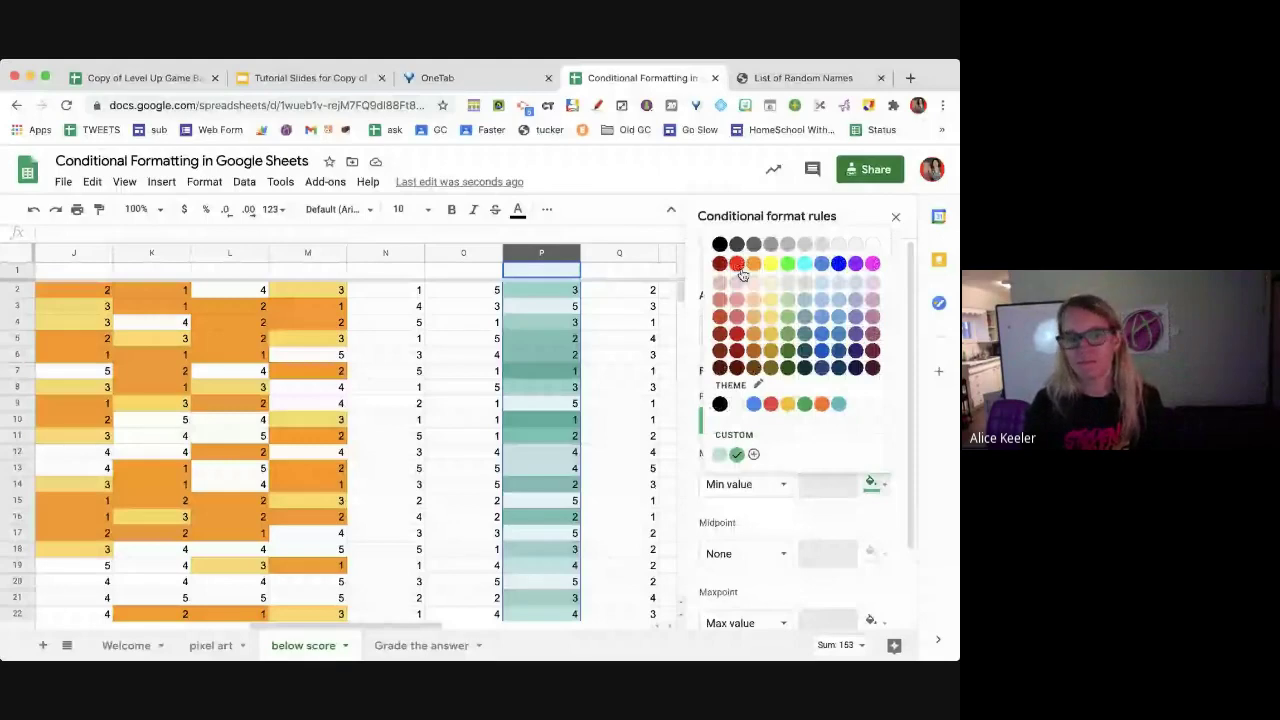
left_click(738, 266)
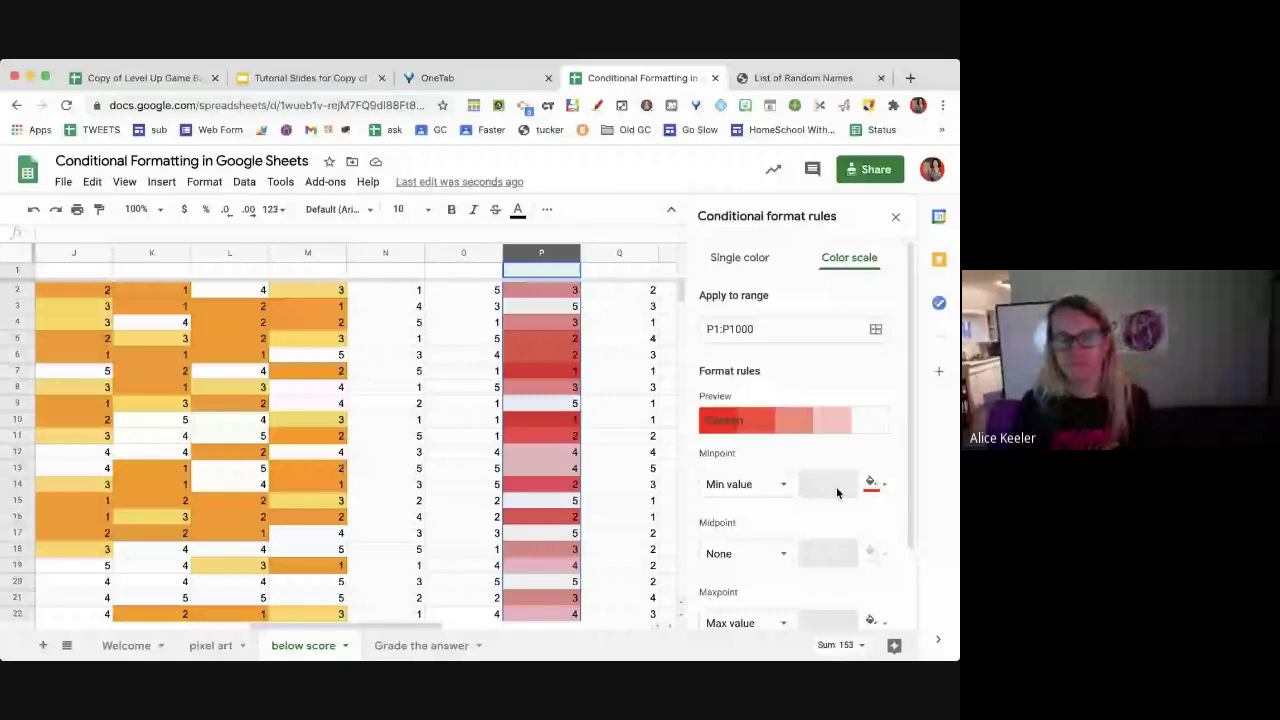
left_click(867, 431)
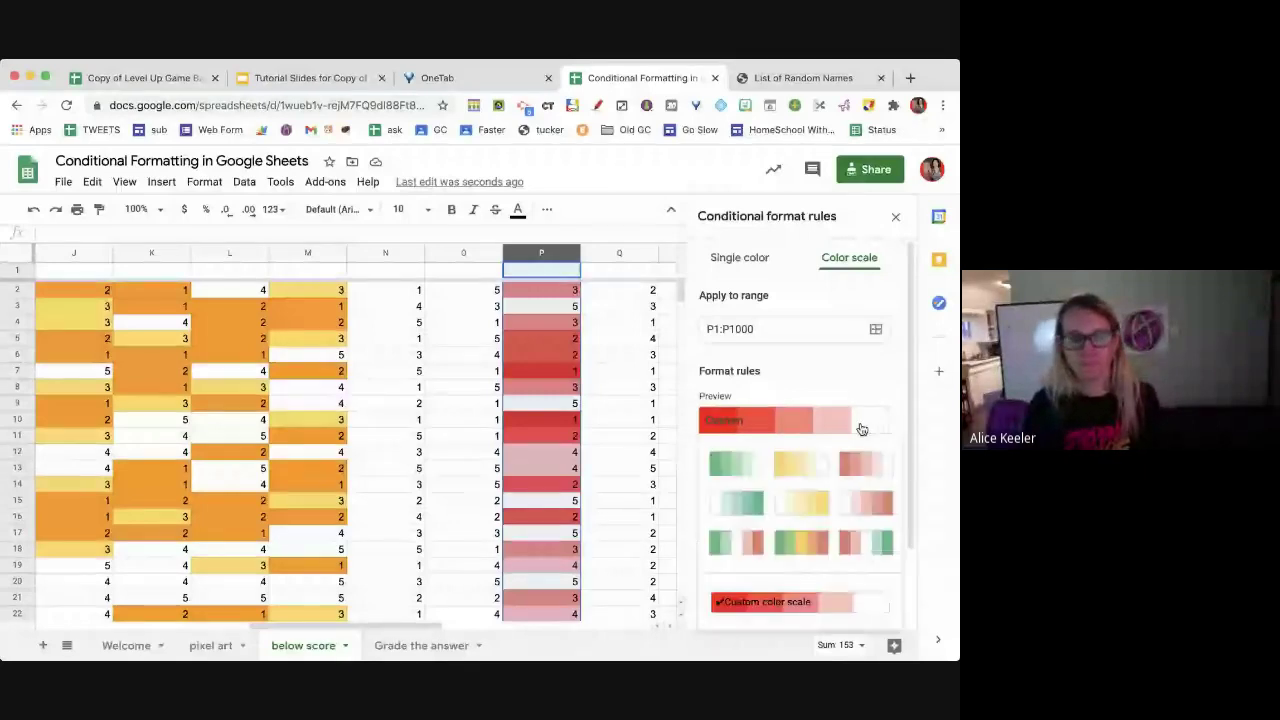
left_click(874, 500)
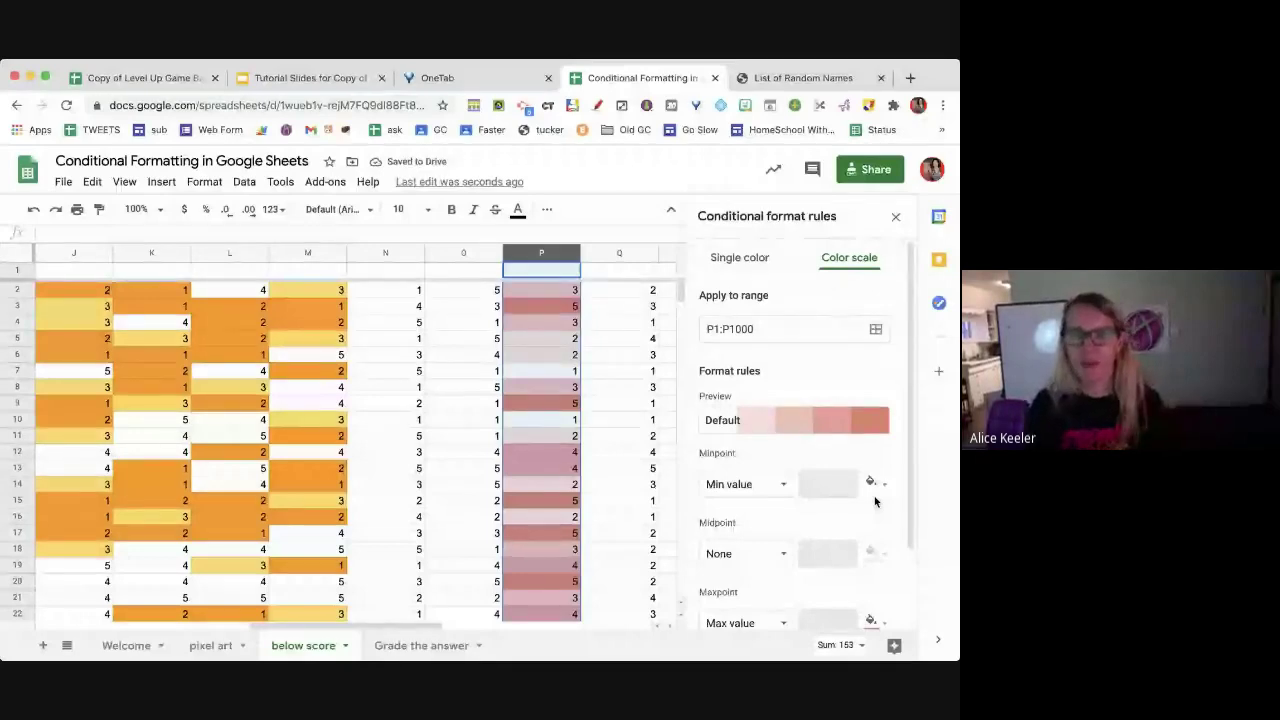
left_click(872, 484)
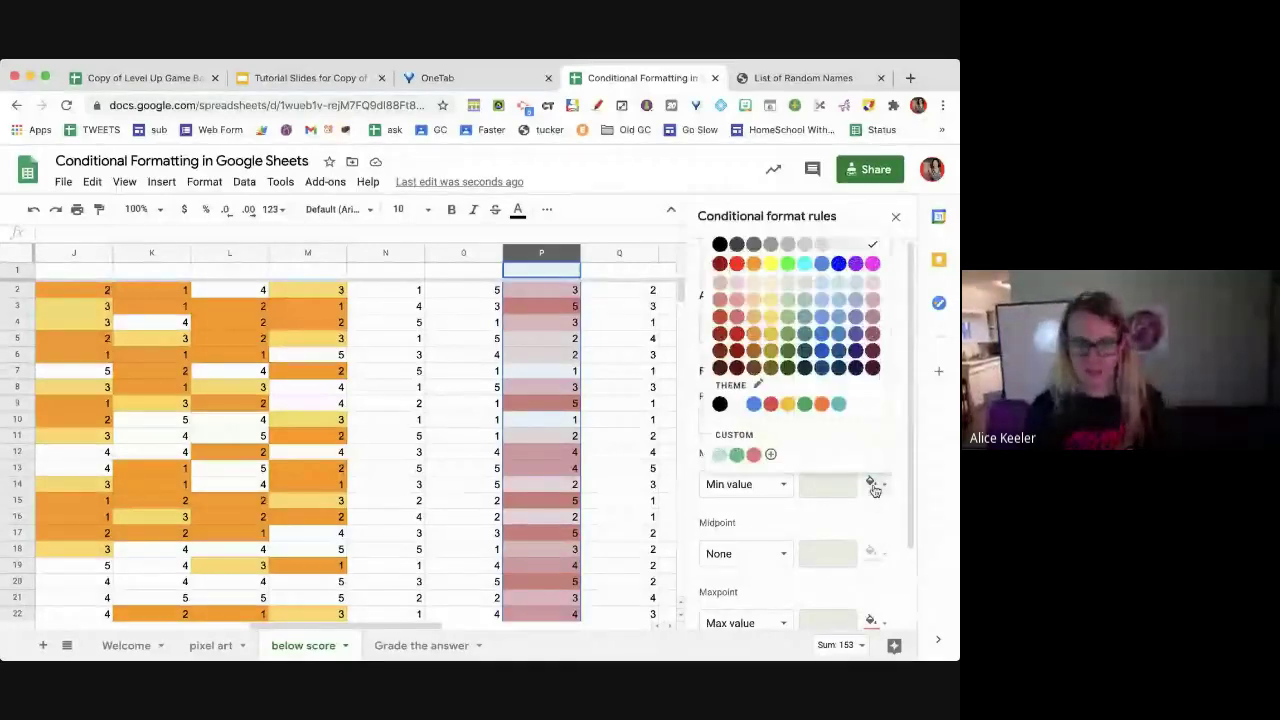
scroll(875, 588, "up", 3)
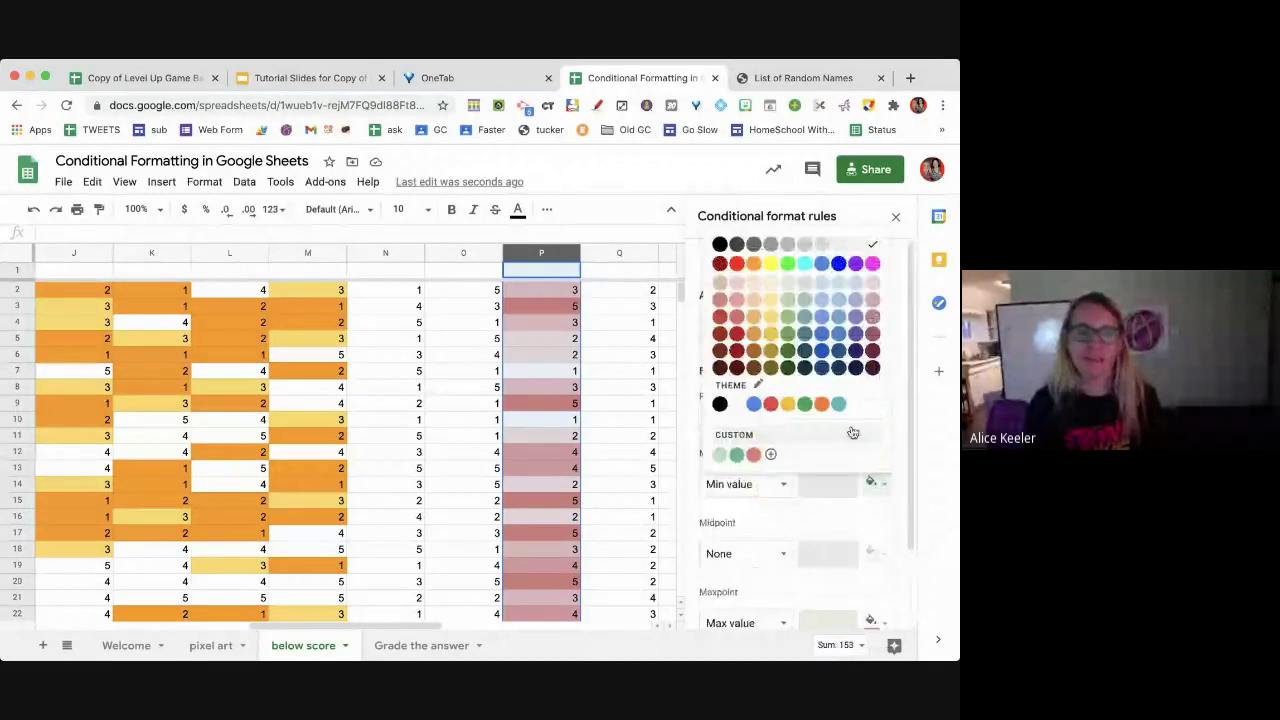
left_click(863, 524)
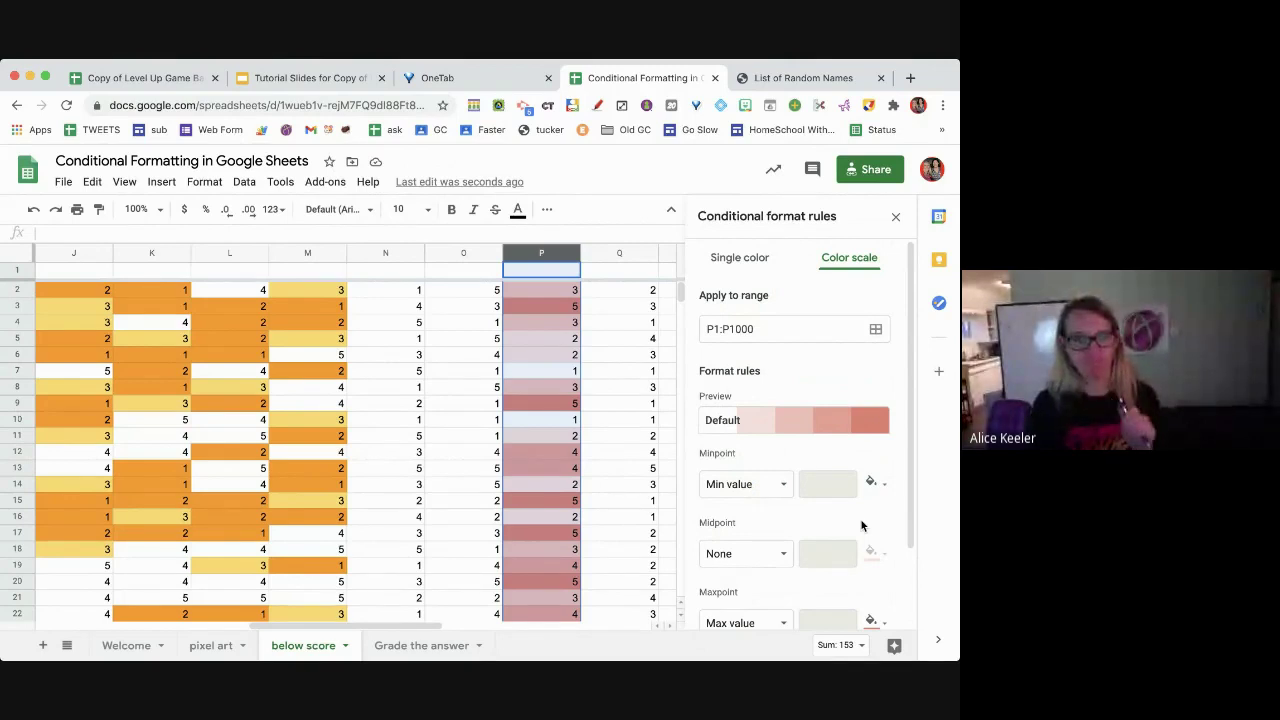
Add a new sheet after Grade the answer and merge cells B3:G16 on it
left_click(450, 645)
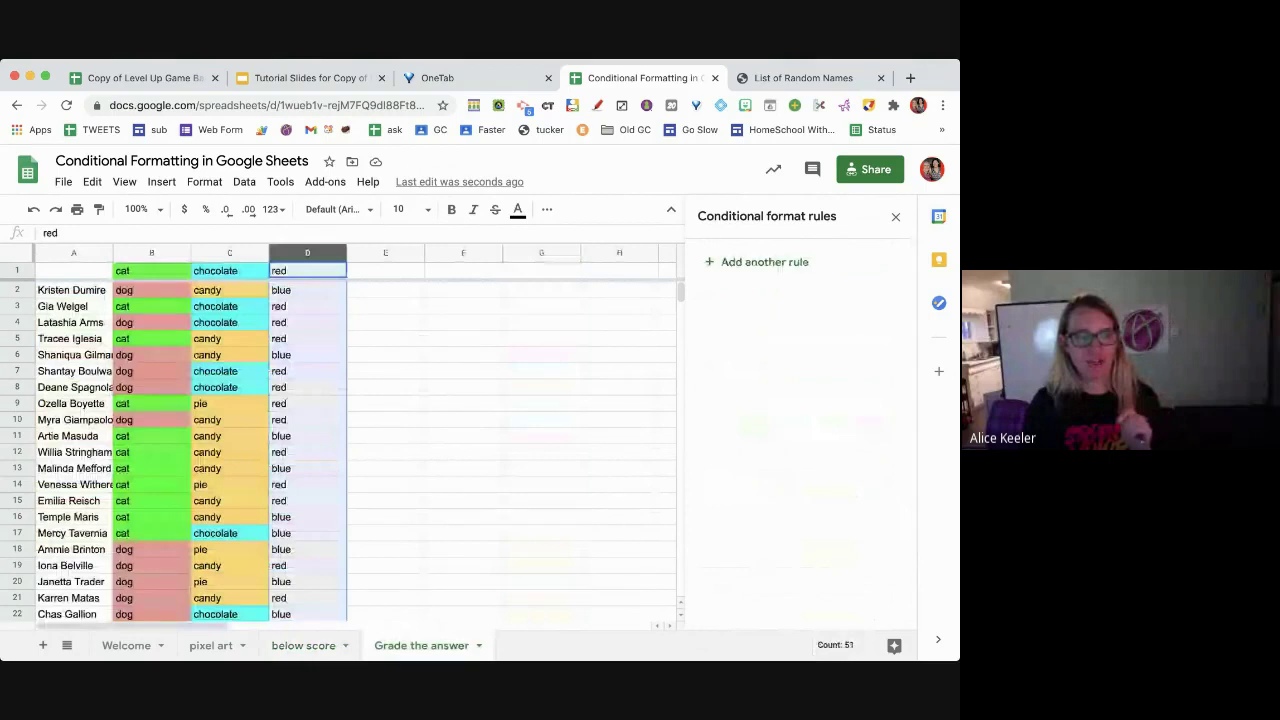
key("shift+F11")
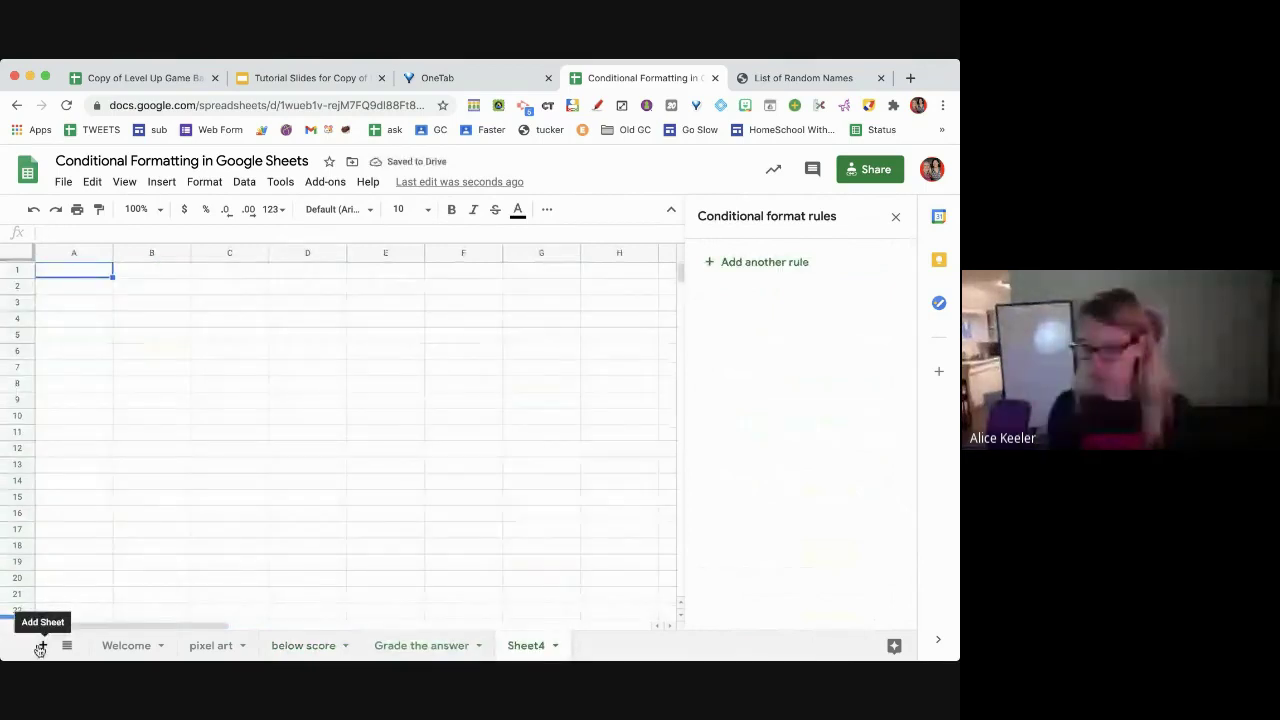
mouse_move(152, 302)
left_mouse_down()
mouse_move(479, 460)
mouse_move(510, 522)
left_mouse_up()
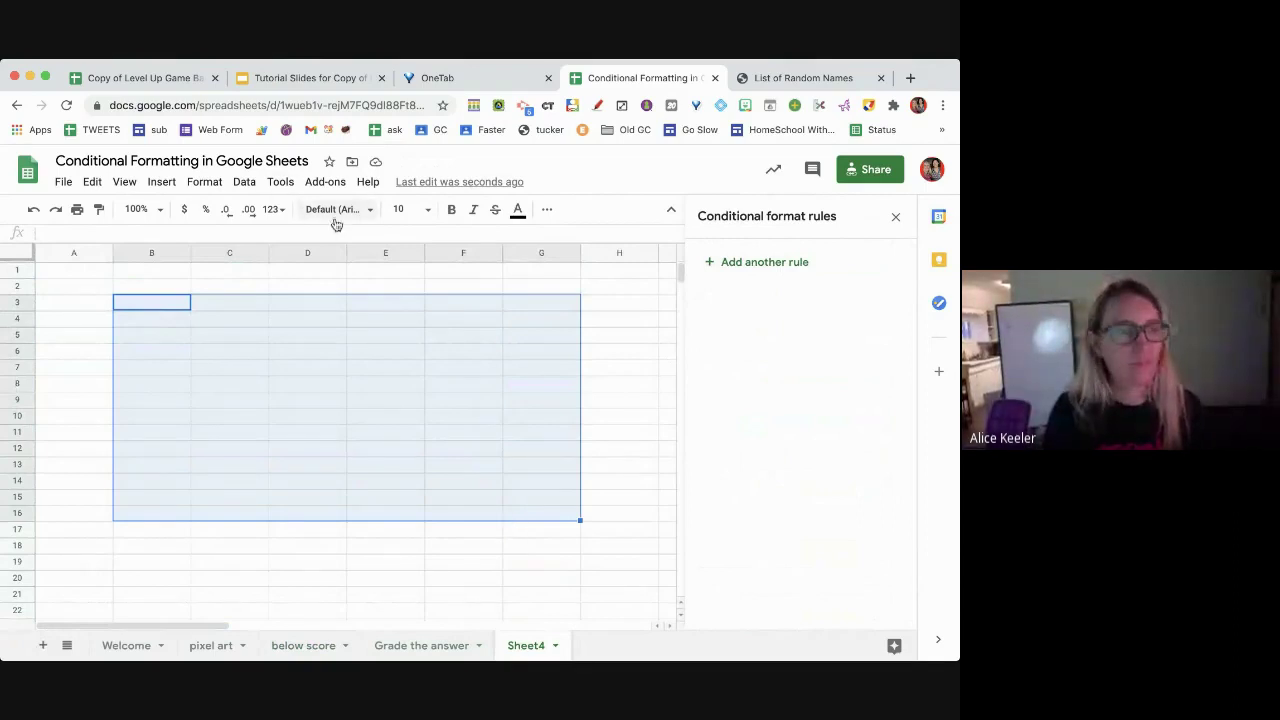
left_click(548, 210)
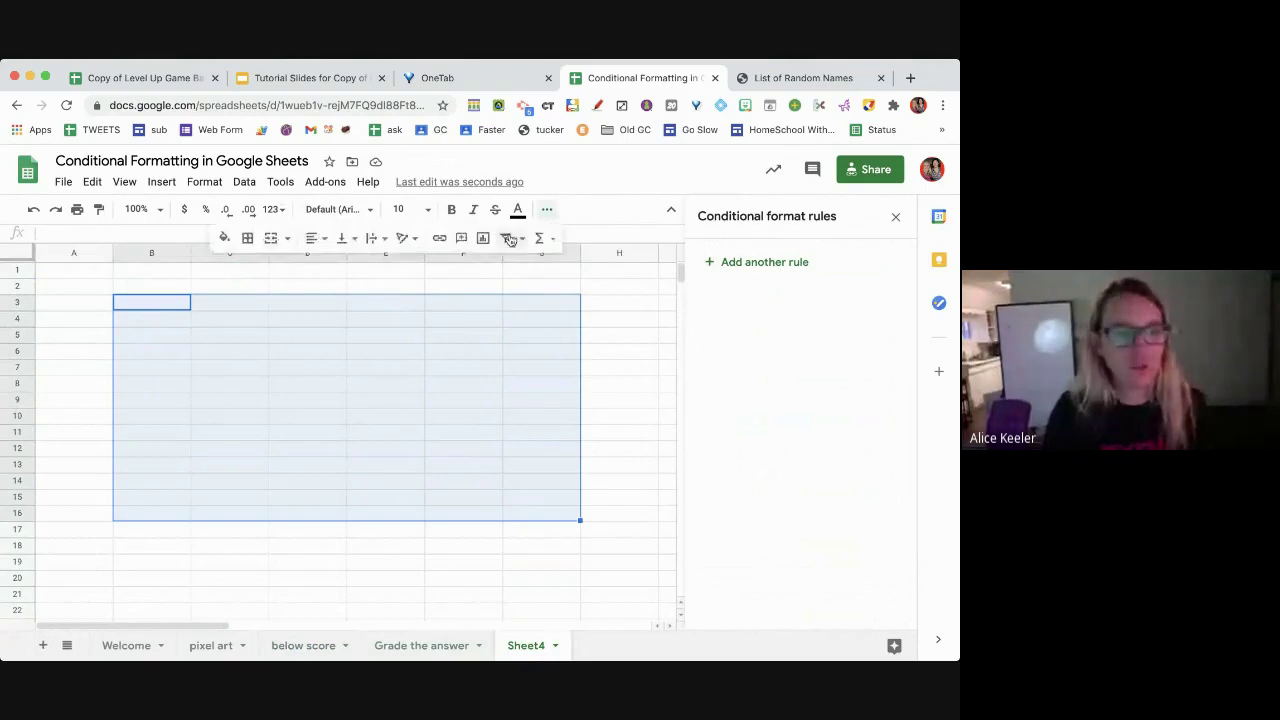
left_click(270, 240)
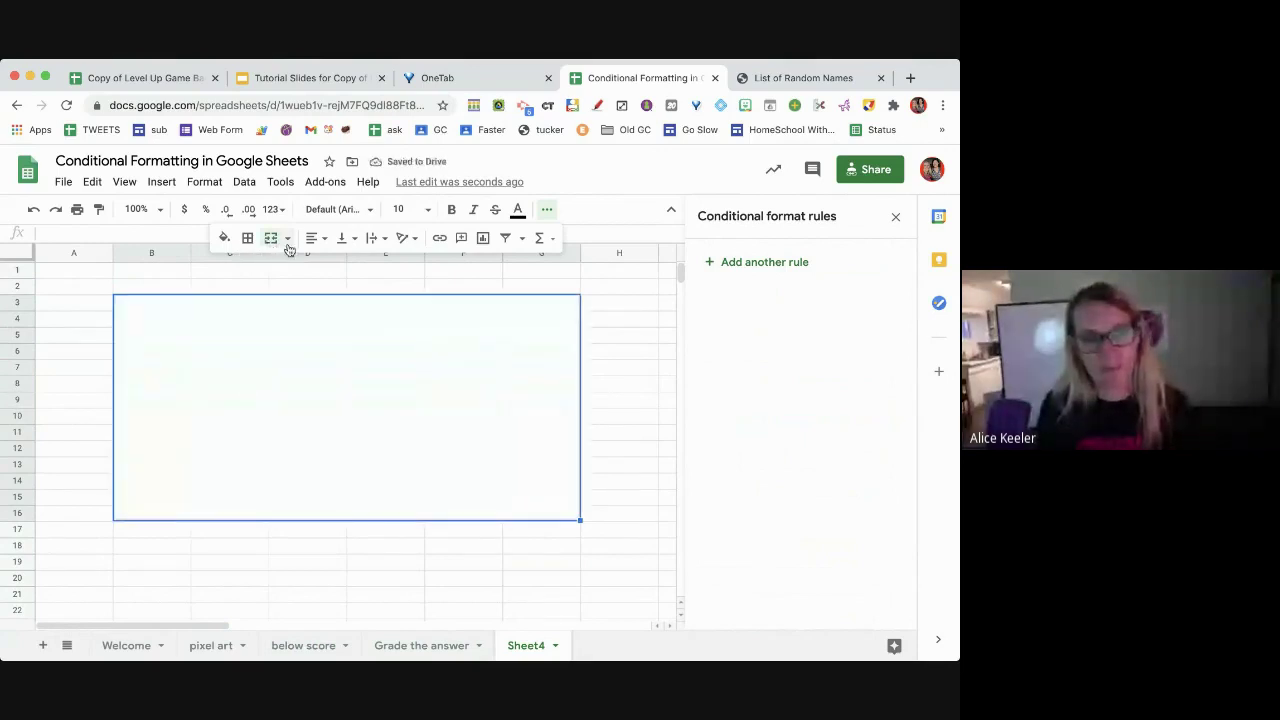
Center the merged B3:G16 cell's content horizontally and vertically, and set its text to wrap
left_click(313, 245)
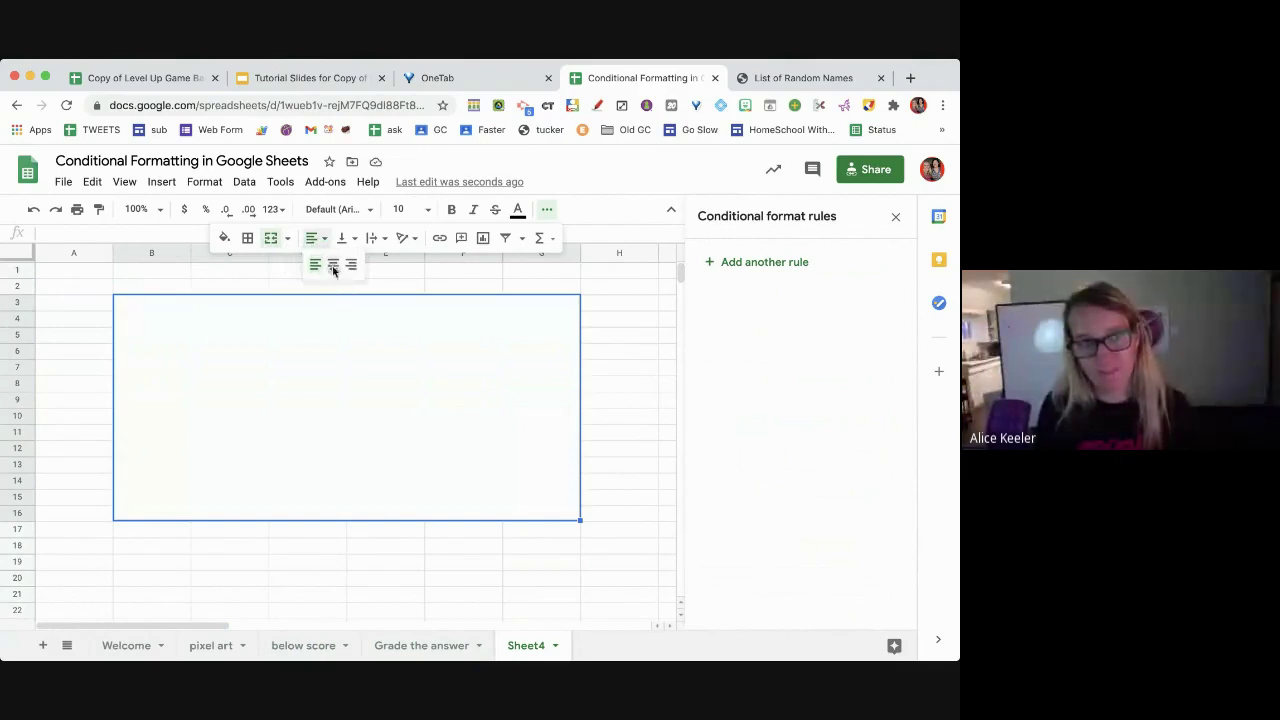
left_click(333, 270)
left_click(343, 240)
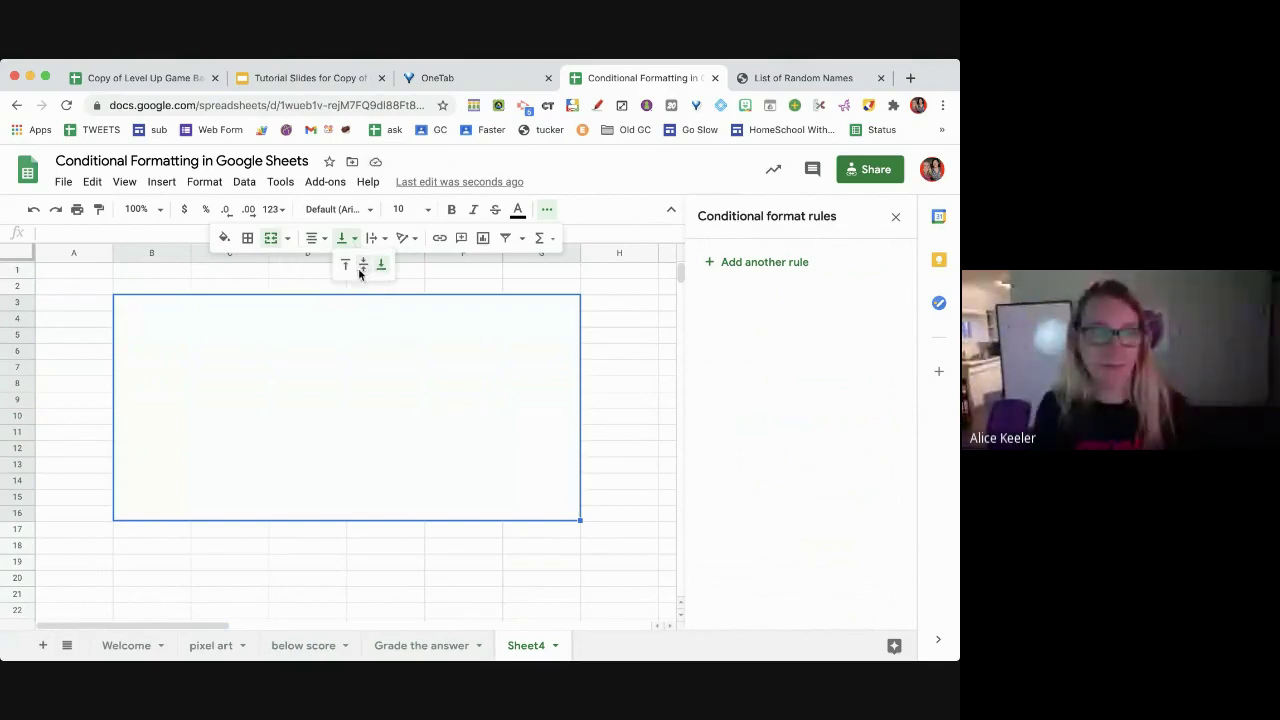
left_click(362, 264)
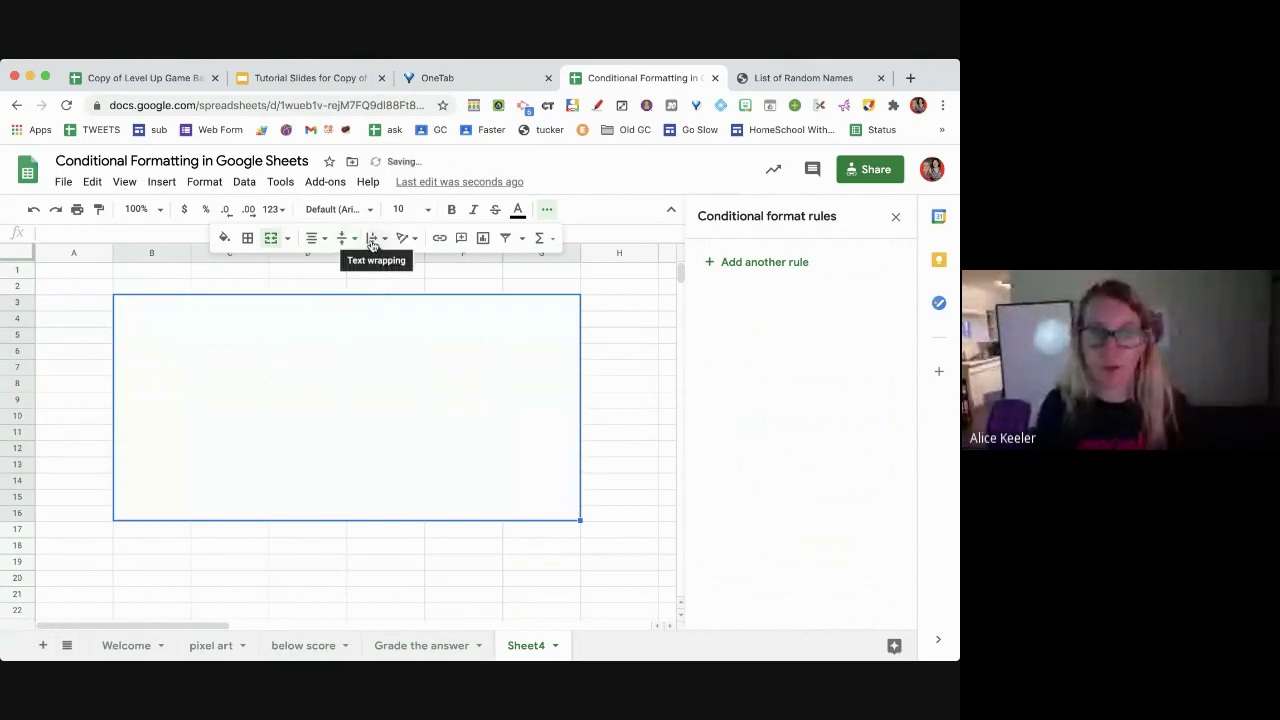
left_click(374, 240)
left_click(392, 264)
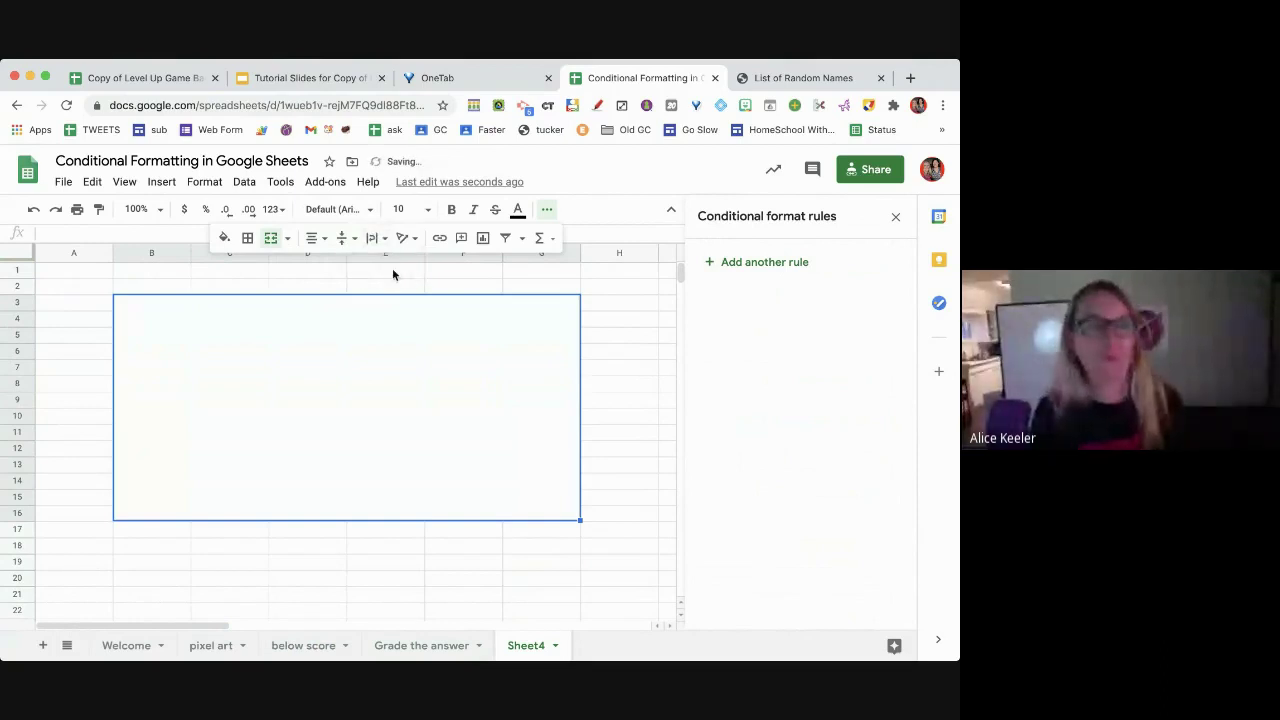
Set the merged cell's font to Special Elite at size 36 and enter a lowercase first name in it
left_click(425, 209)
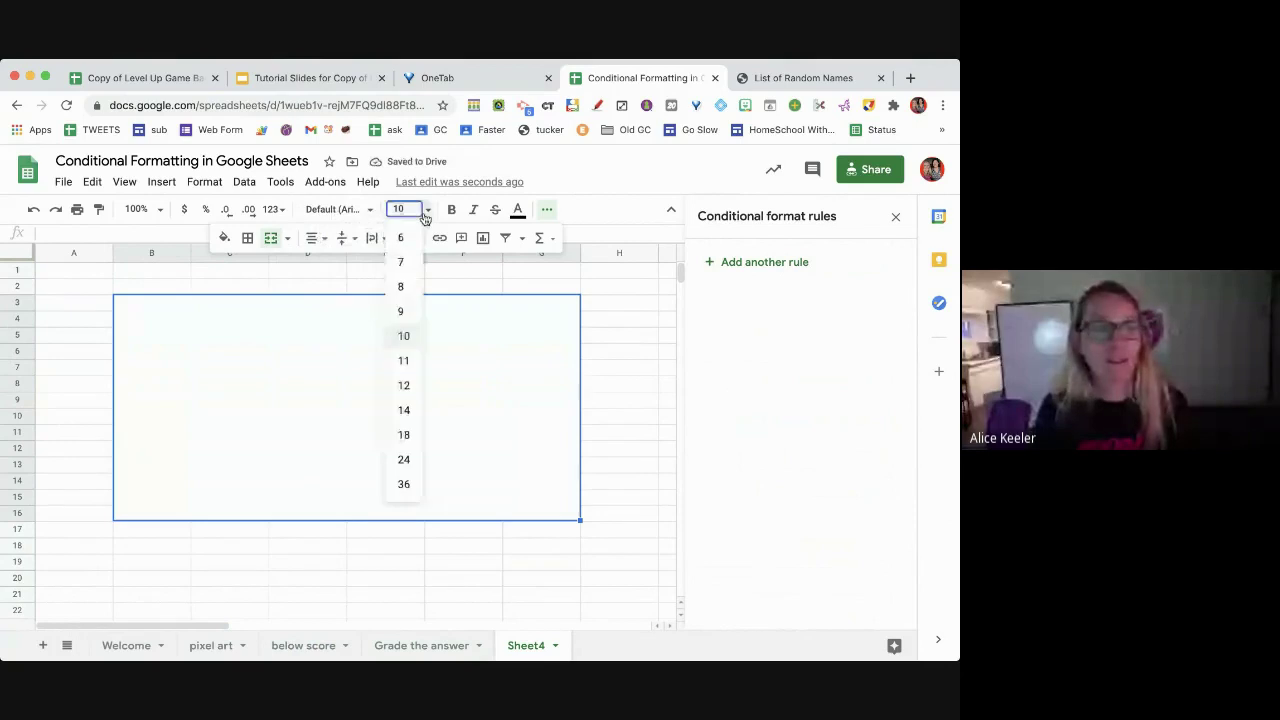
left_click(403, 483)
left_click(370, 211)
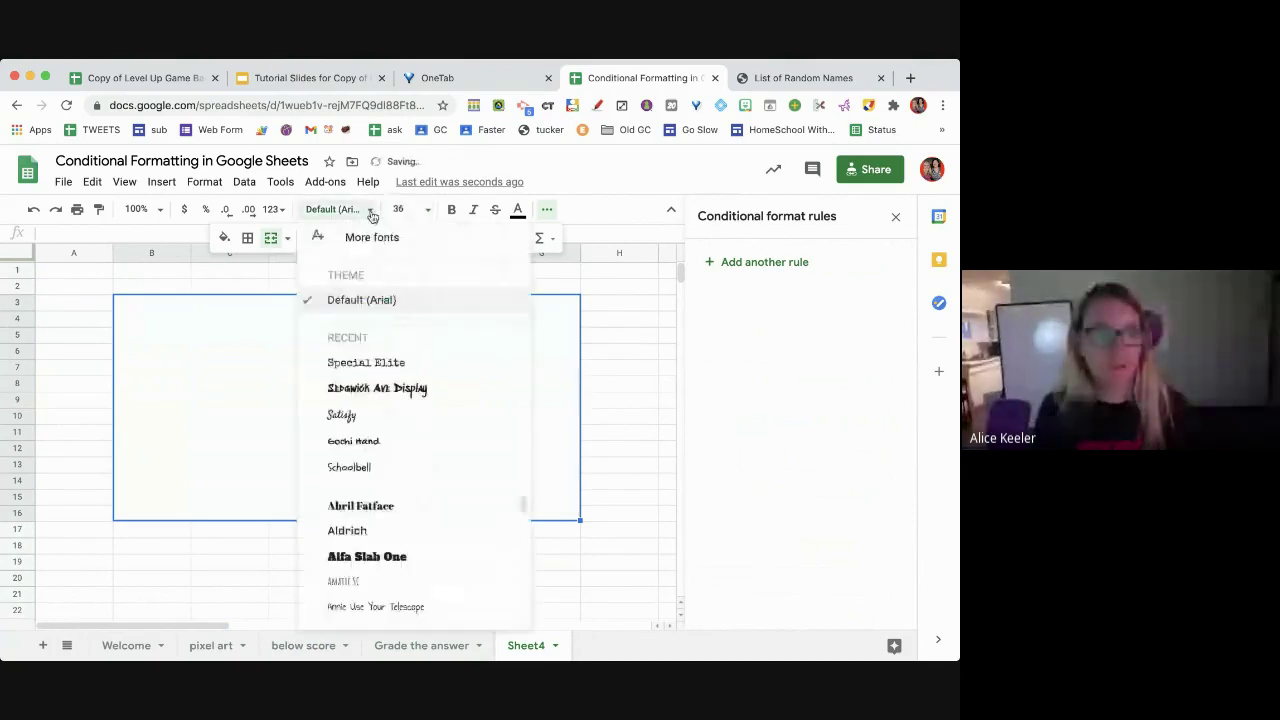
left_click(362, 362)
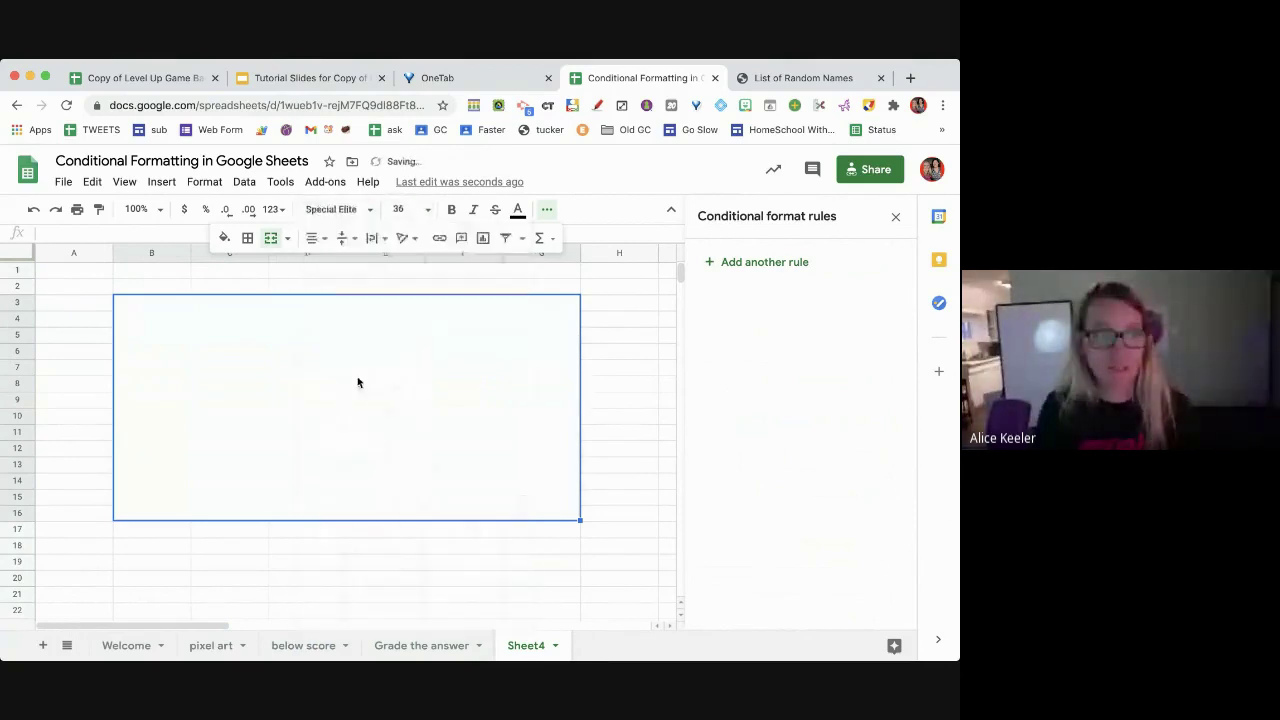
type("alice")
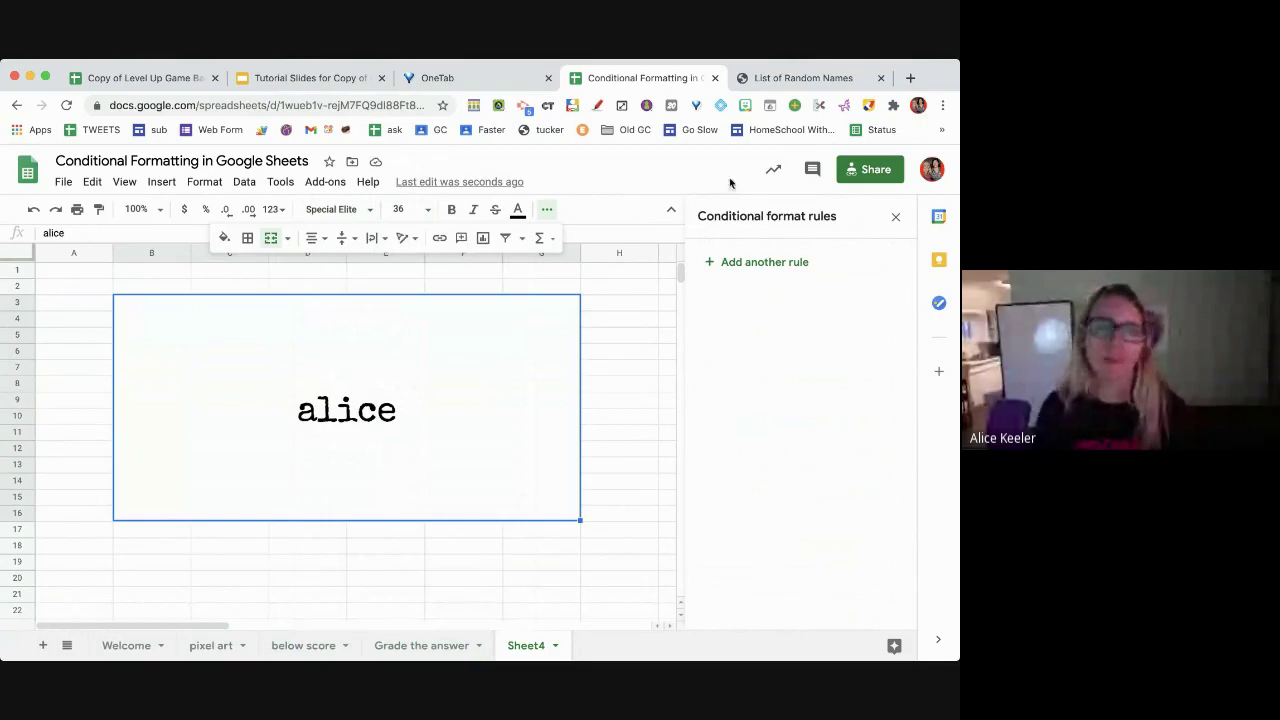
Create a conditional formatting rule for B3:G16 that applies a bright green fill when the text is exactly the first name entered there
left_click(895, 217)
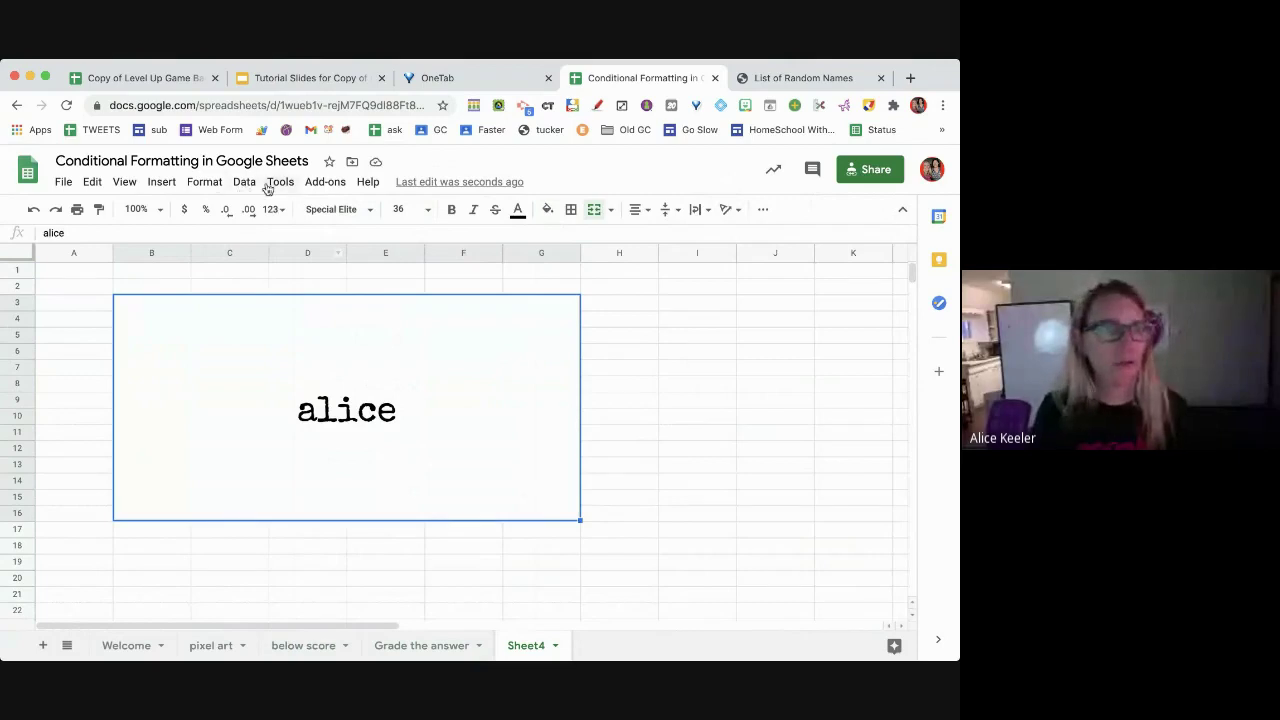
left_click(205, 182)
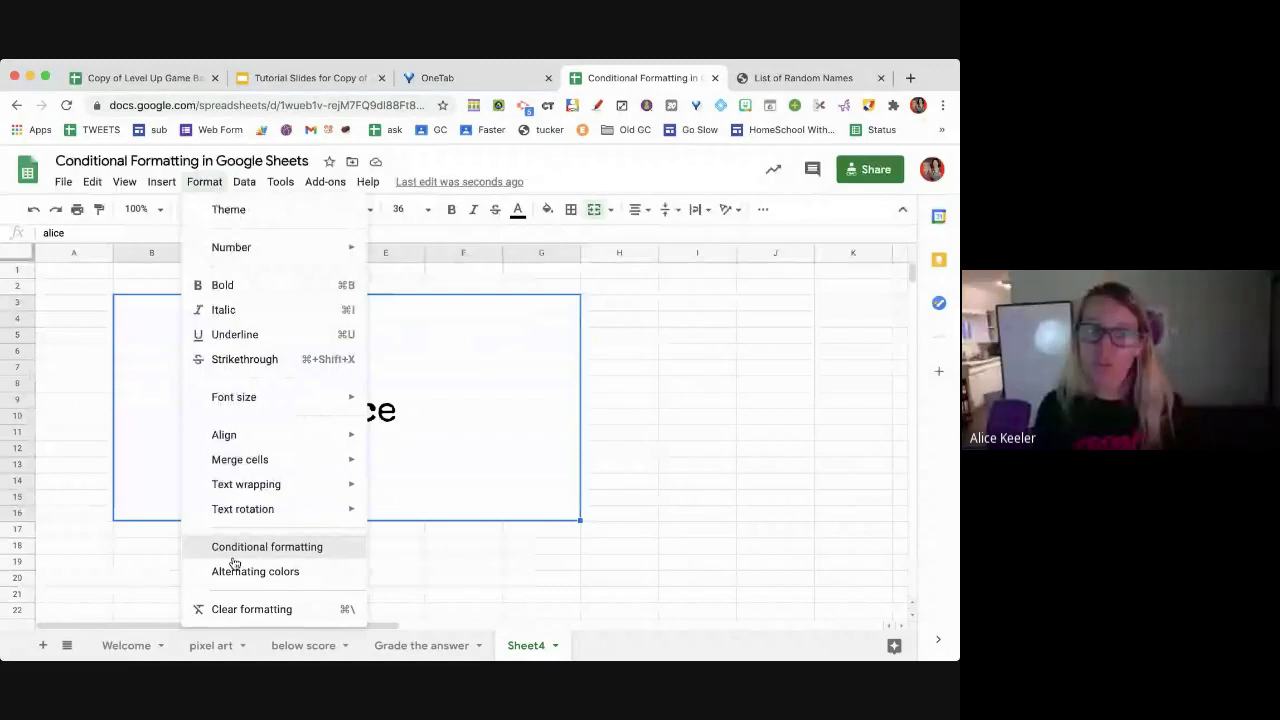
left_click(234, 558)
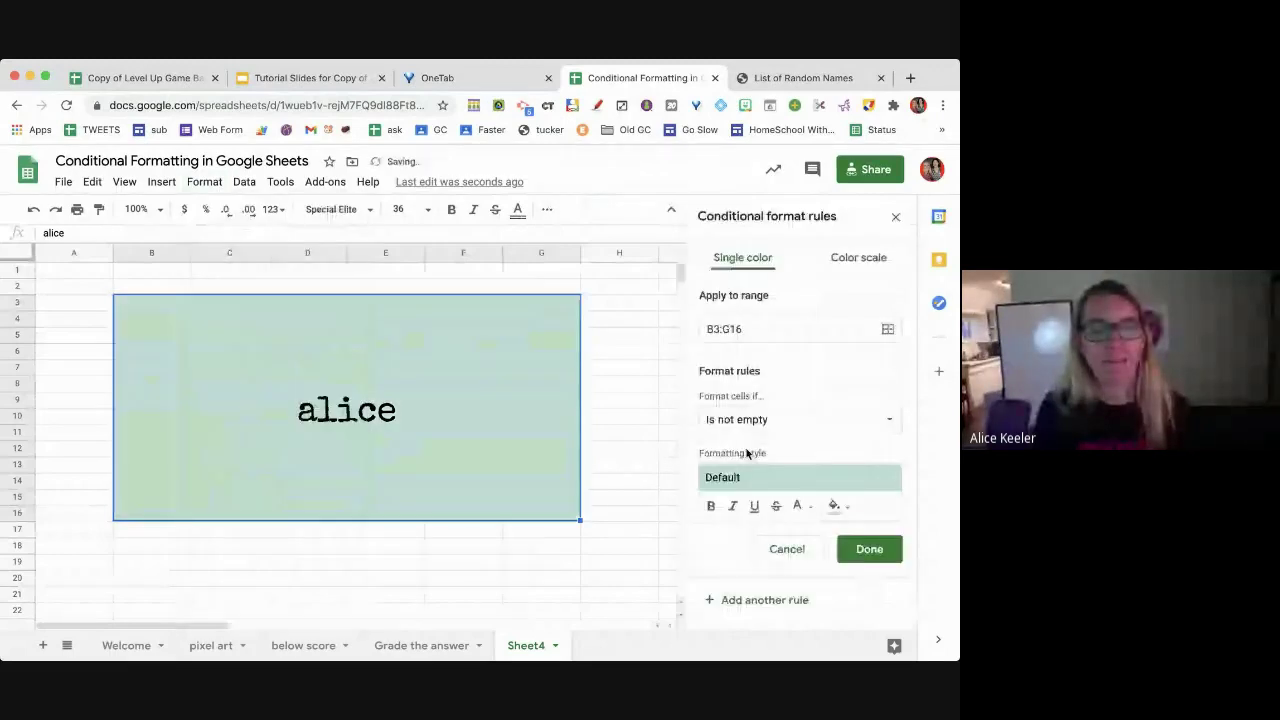
left_click(760, 420)
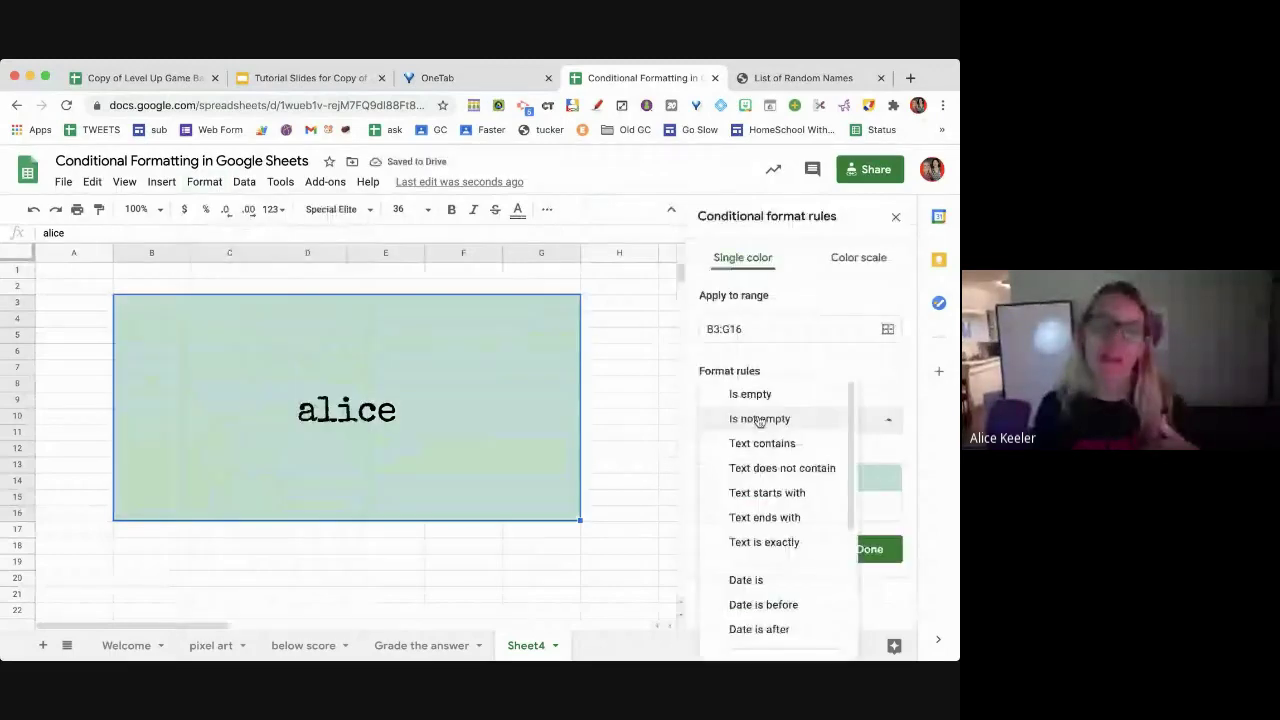
scroll(745, 510, "down", 1)
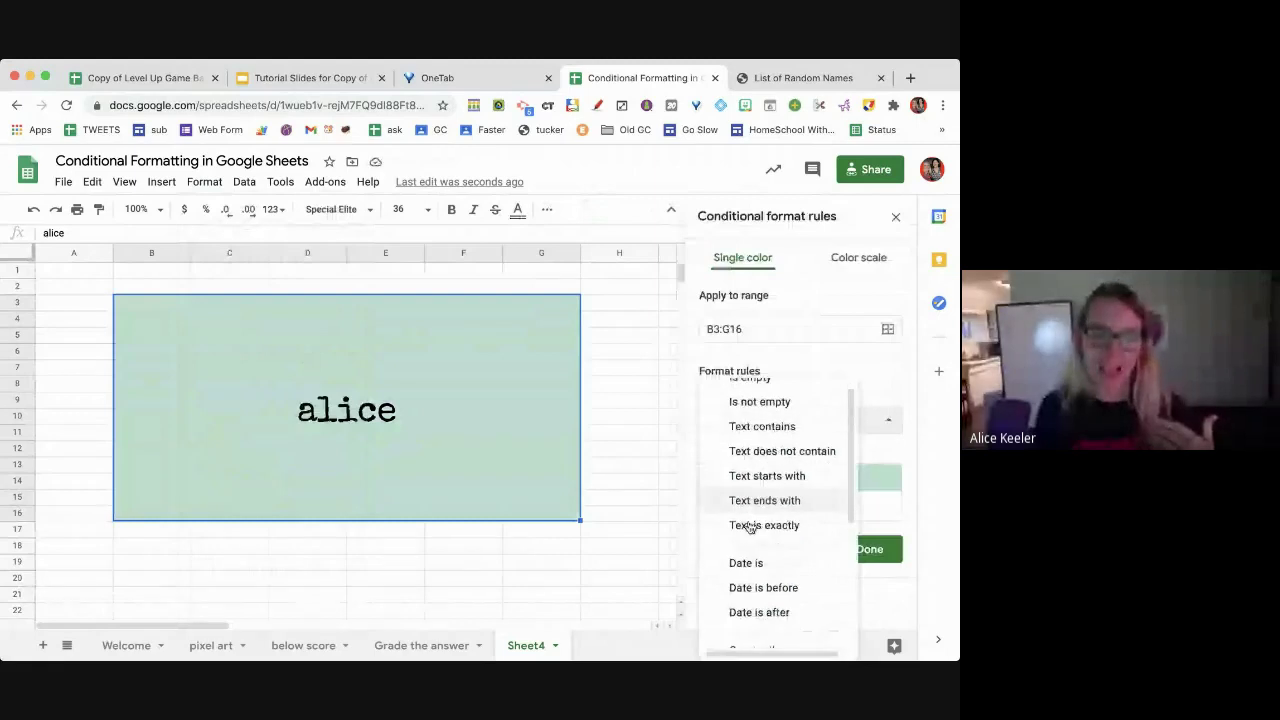
left_click(743, 526)
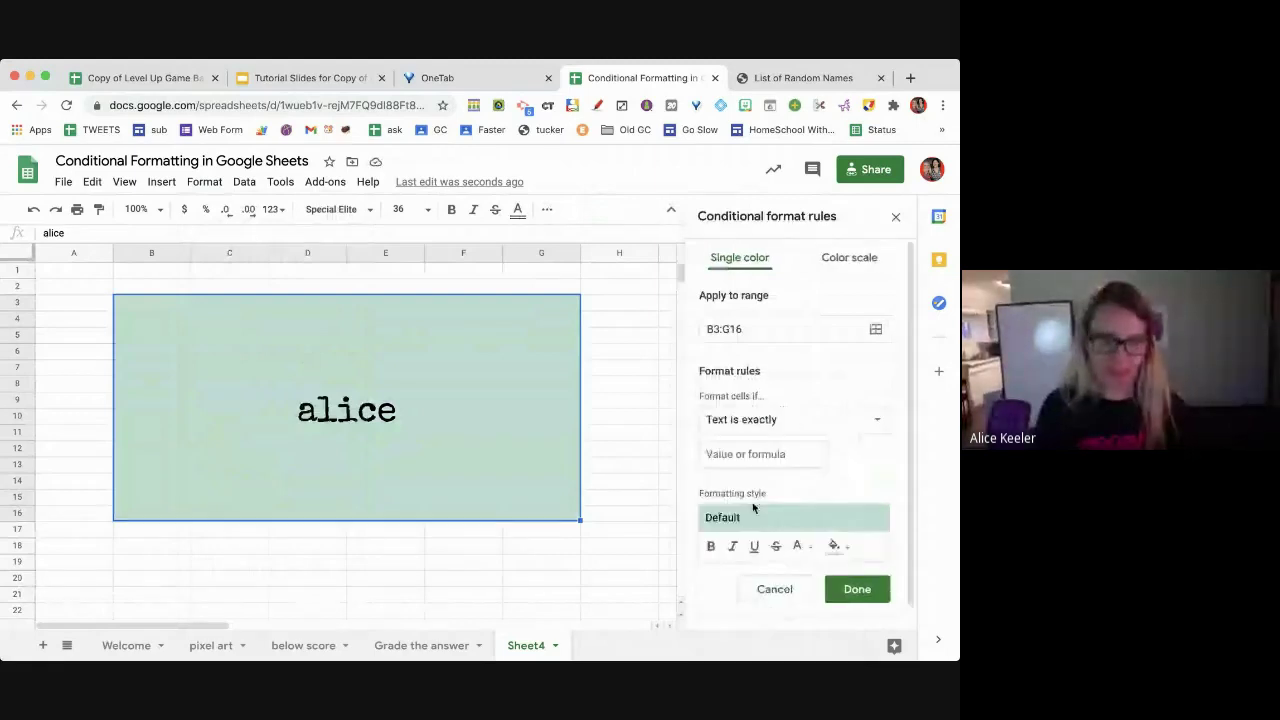
left_click(746, 453)
type("alice")
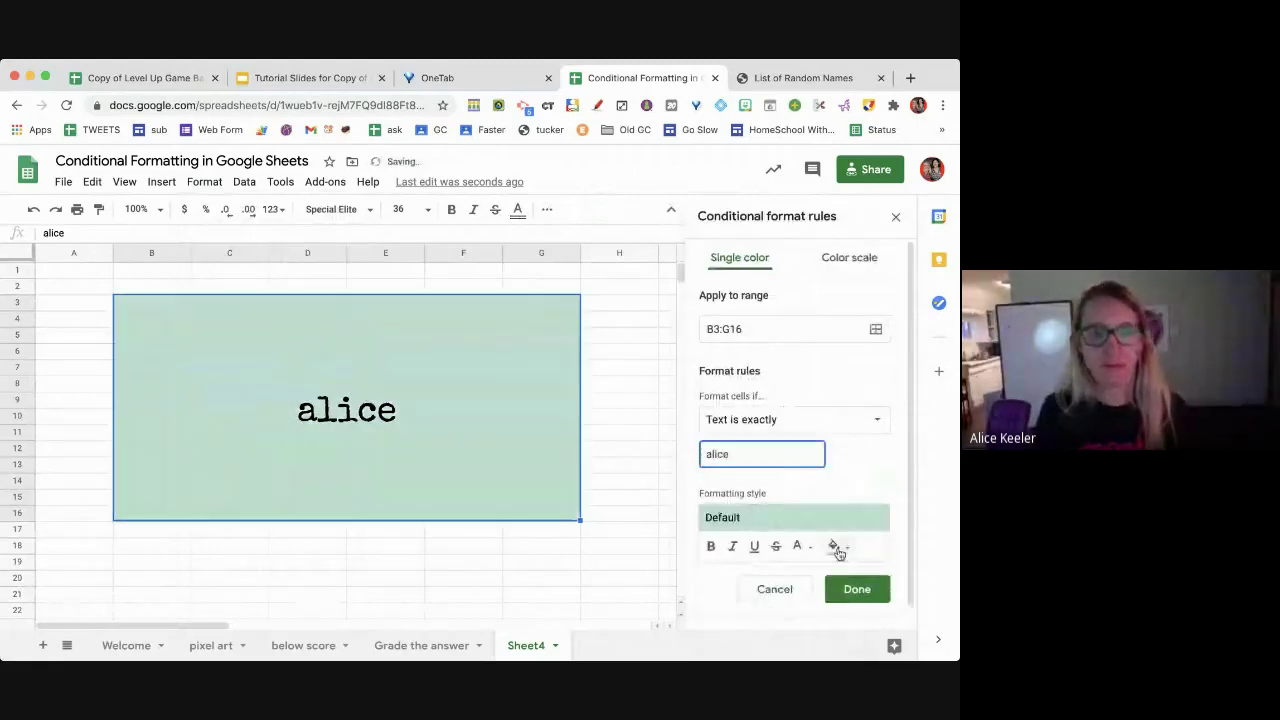
left_click(834, 546)
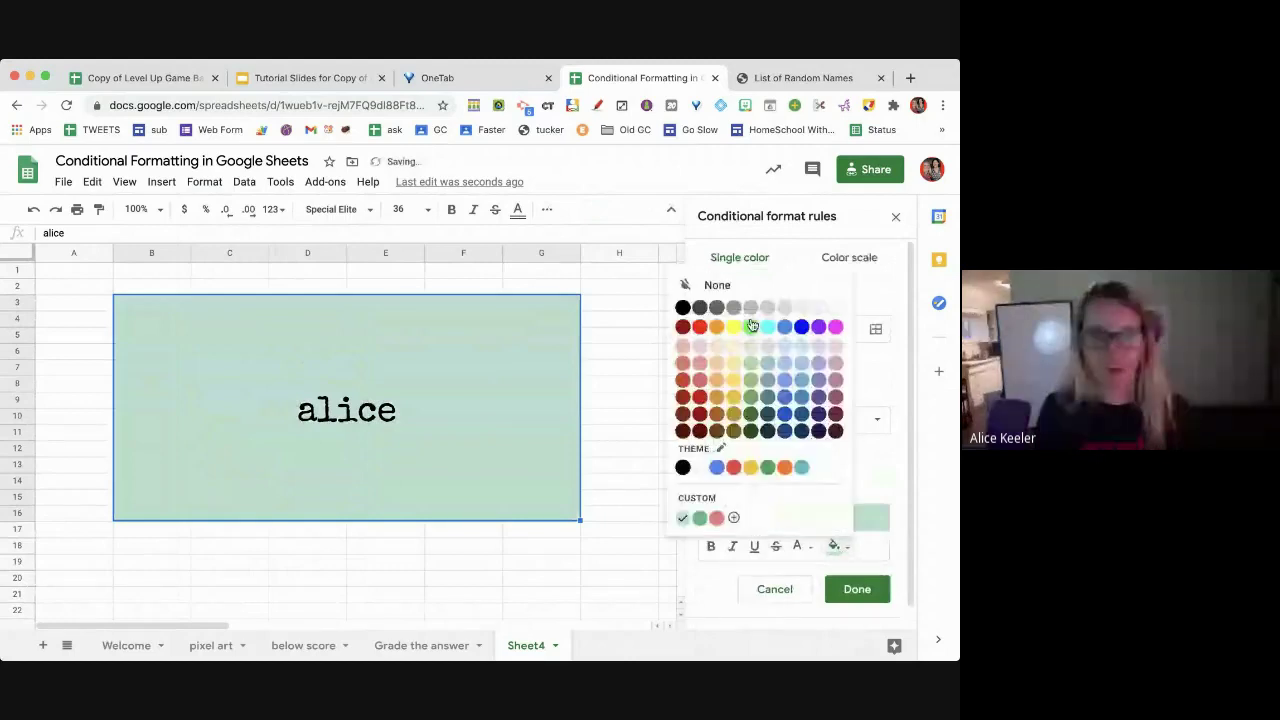
left_click(751, 326)
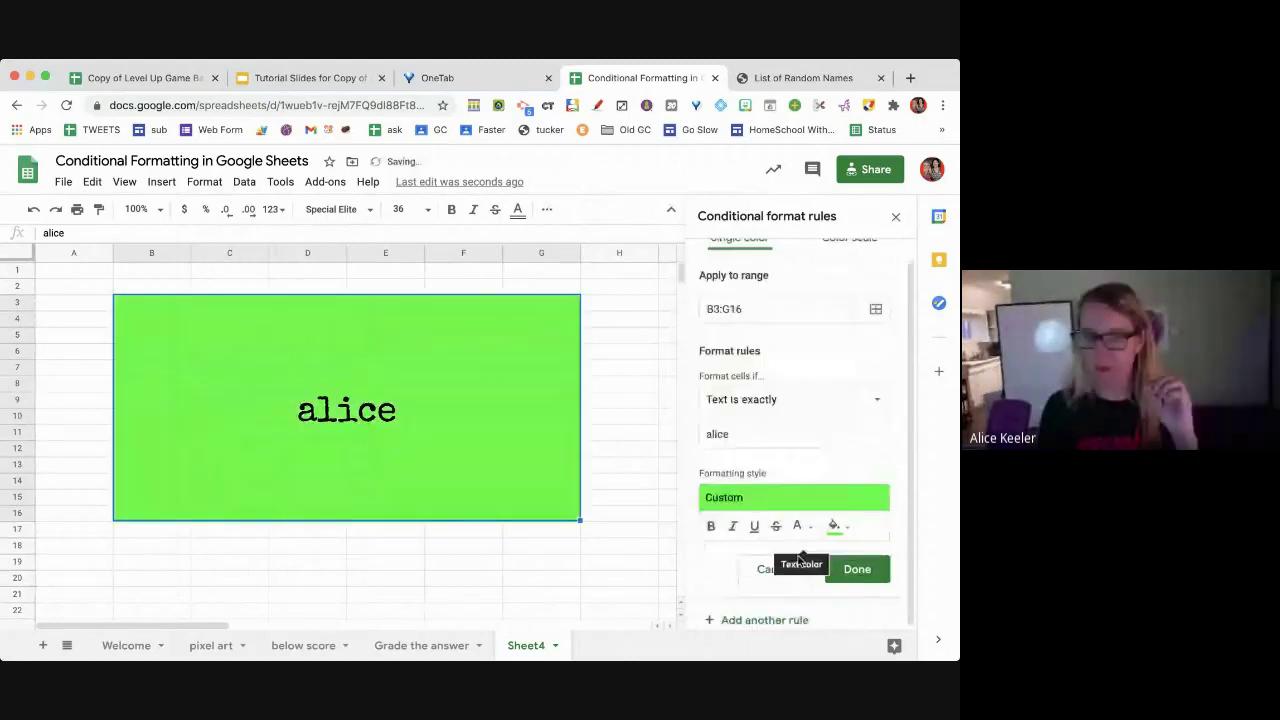
Add a second rule for B3:G16 that applies a light orange fill when the cell is not empty
scroll(789, 456, "up", 1)
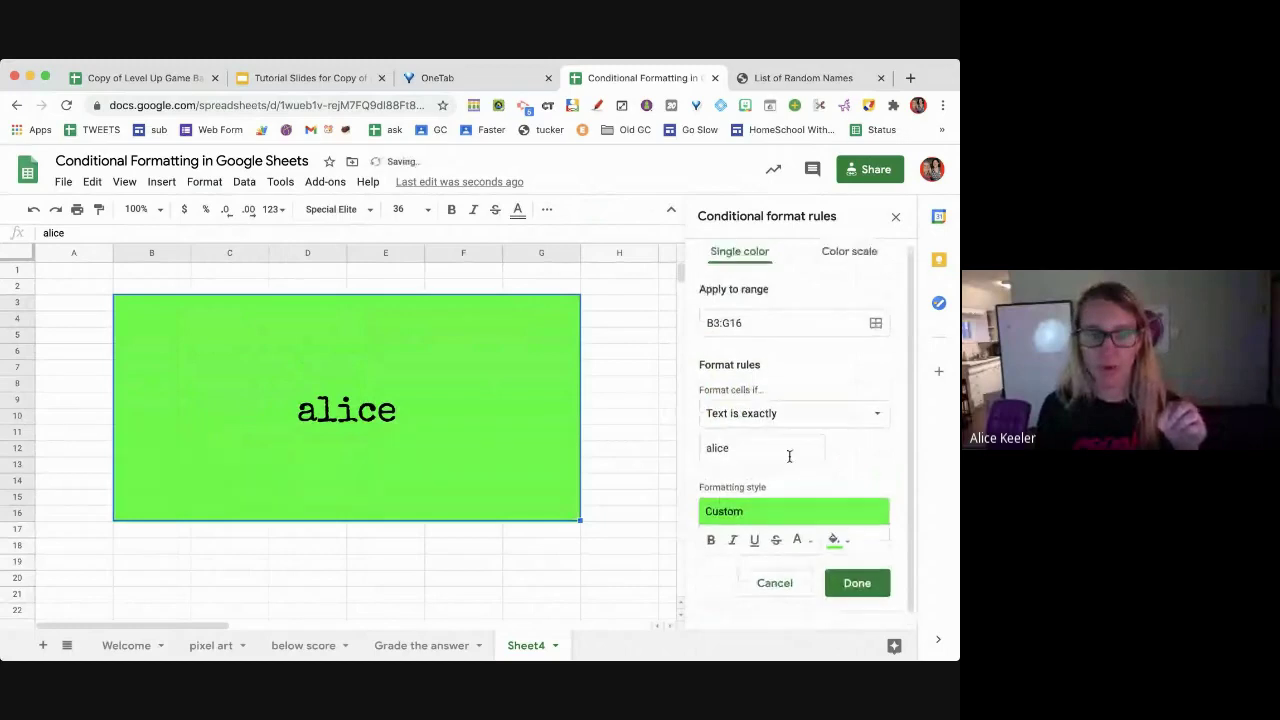
left_click(790, 413)
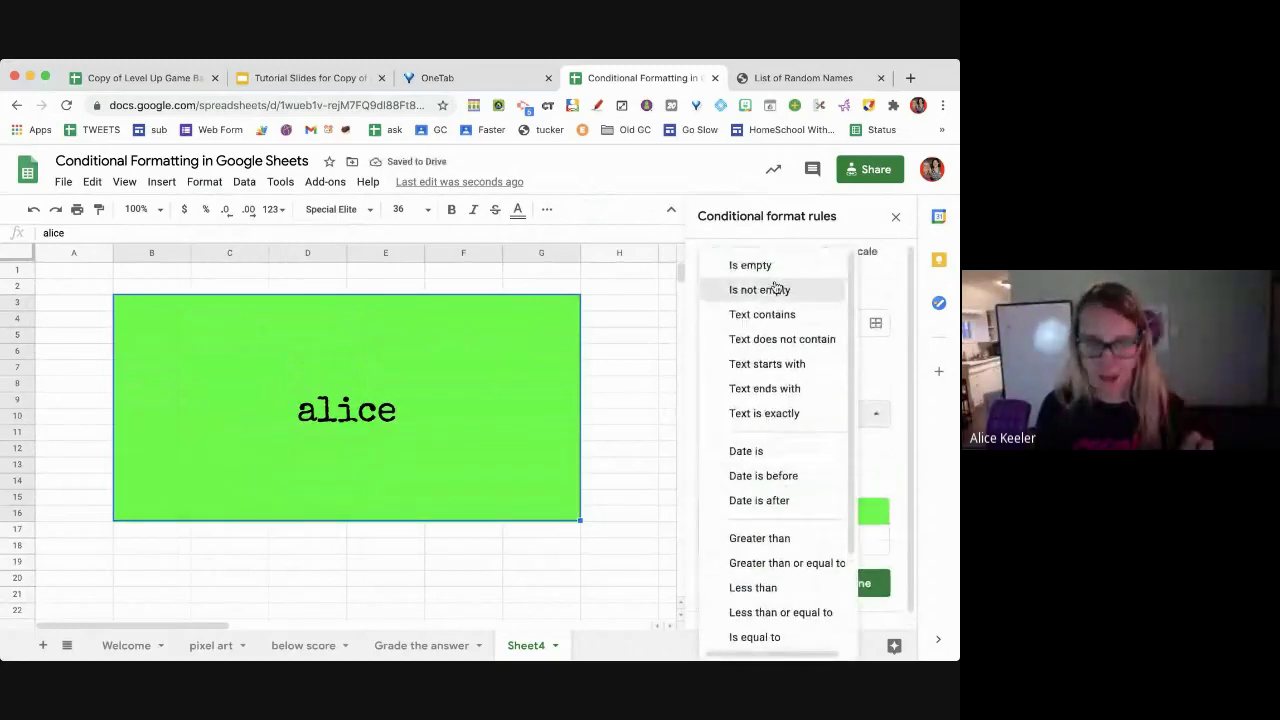
left_click(776, 289)
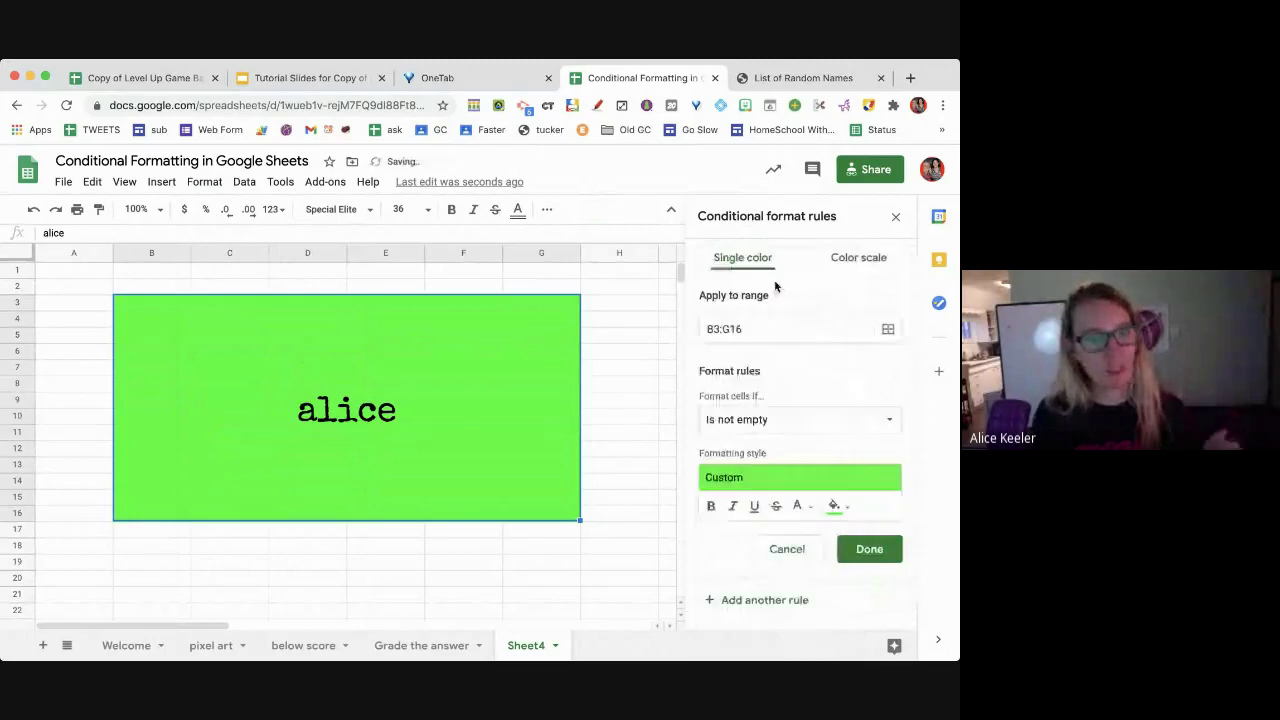
left_click(832, 507)
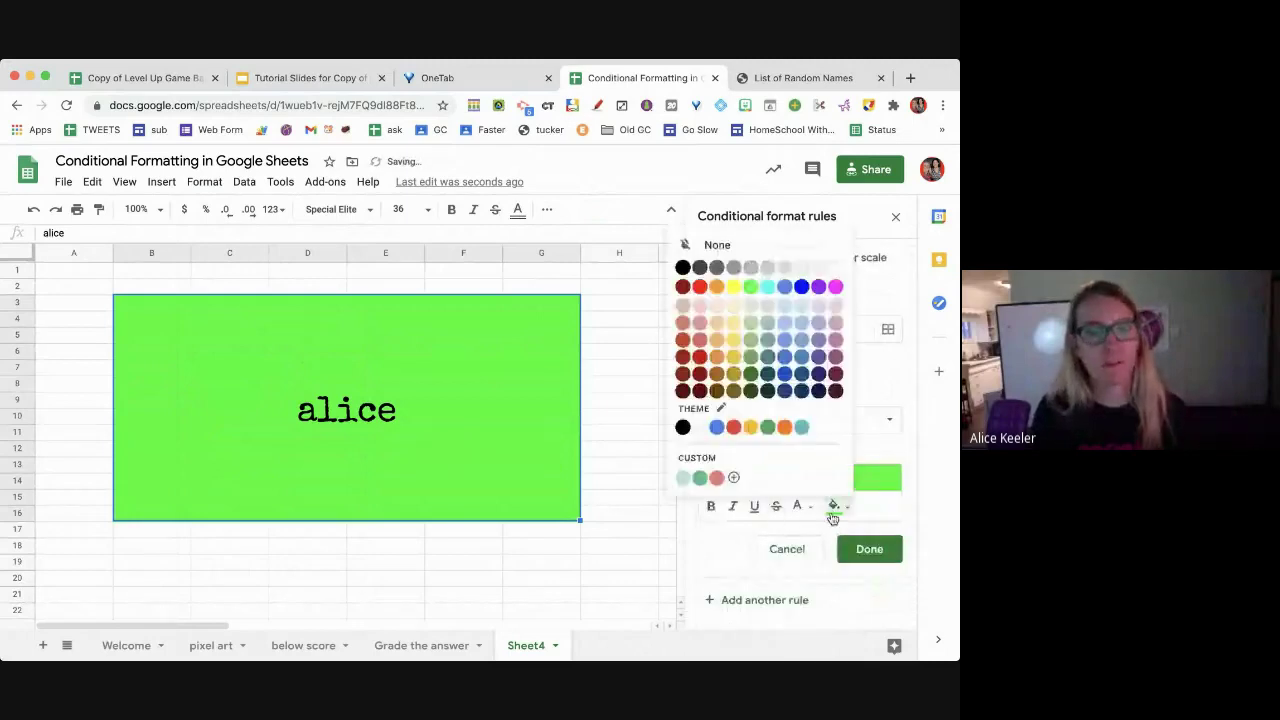
left_click(720, 324)
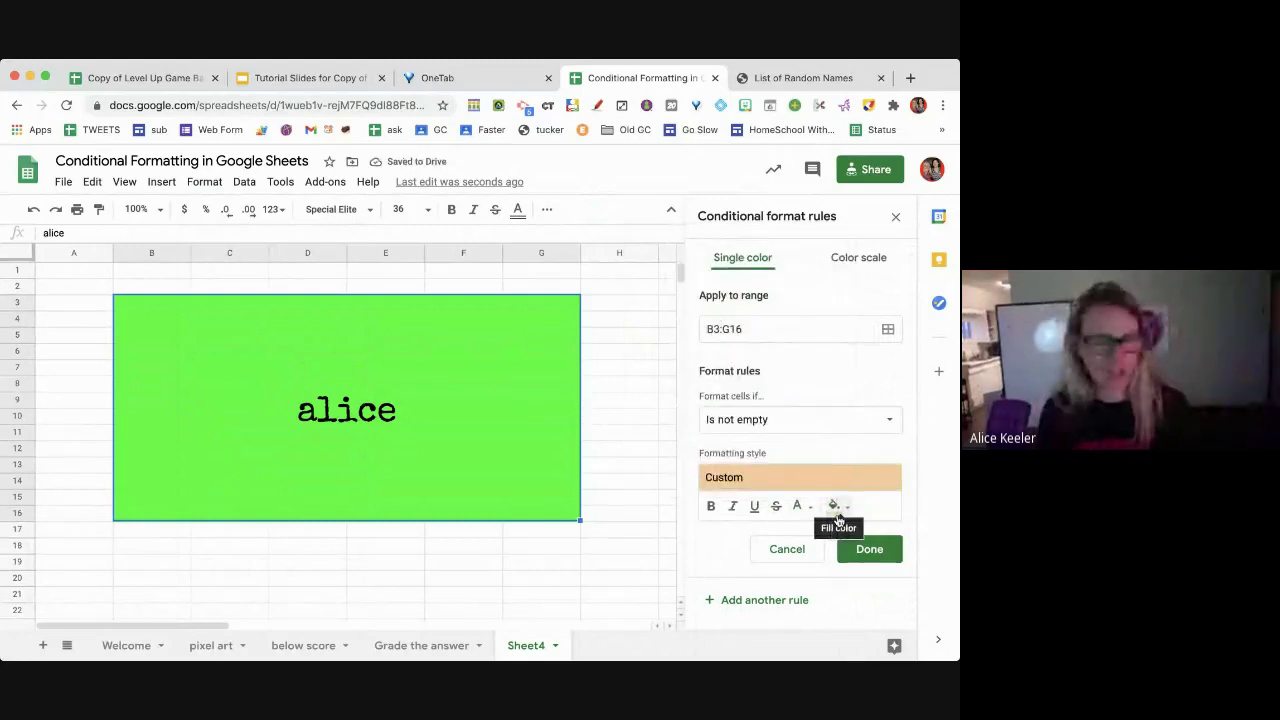
Clear the merged cell's text and add a rule for B3:G16 that applies a grayish teal fill when the text is exactly a different first name
key("Delete")
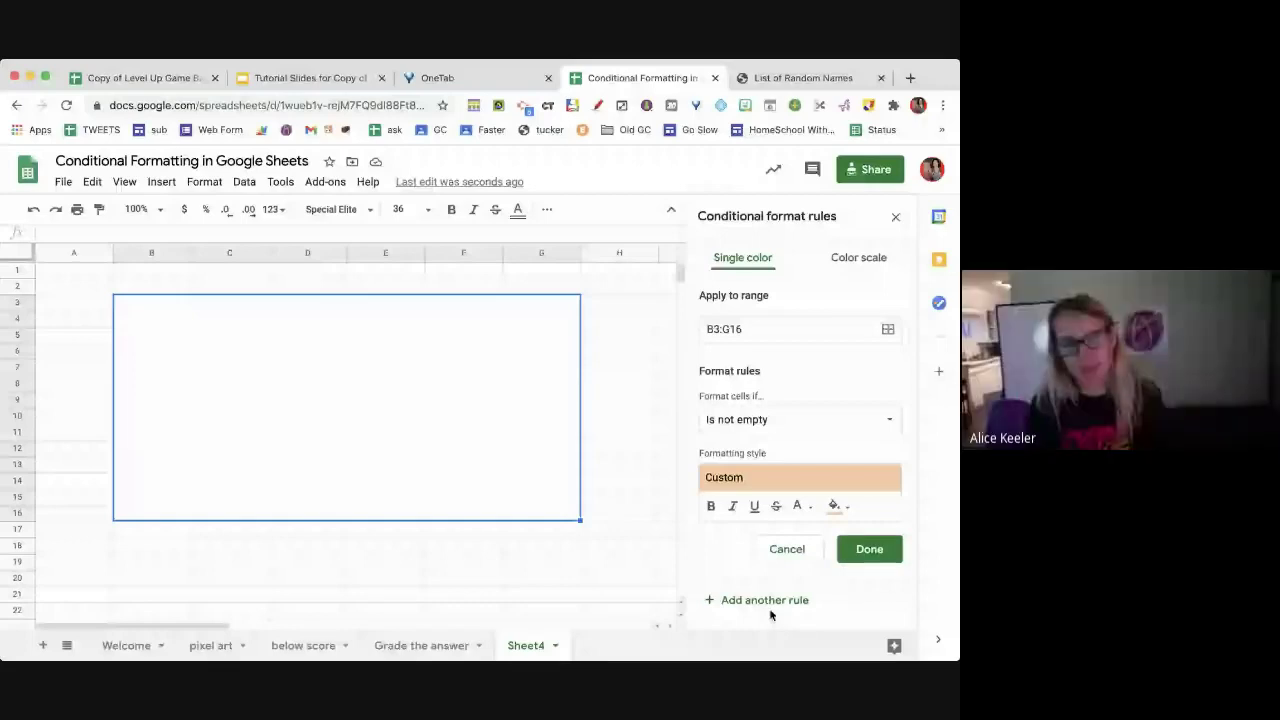
left_click(595, 549)
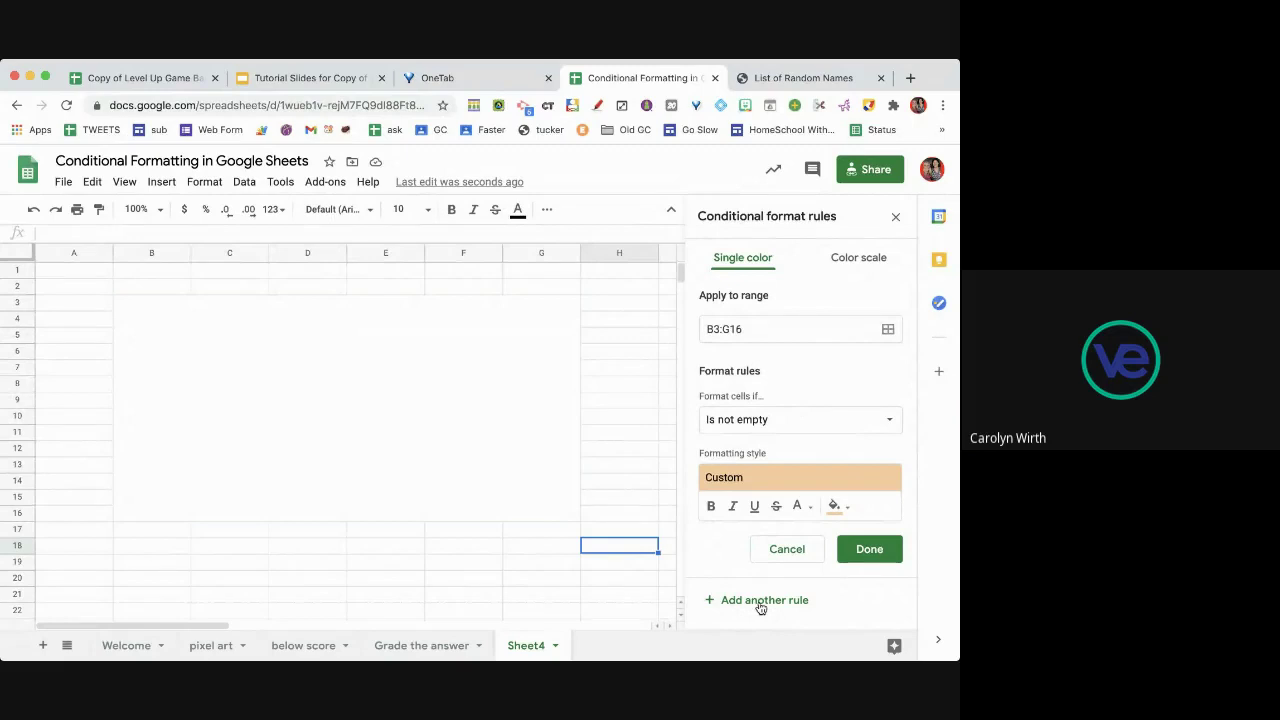
left_click(851, 418)
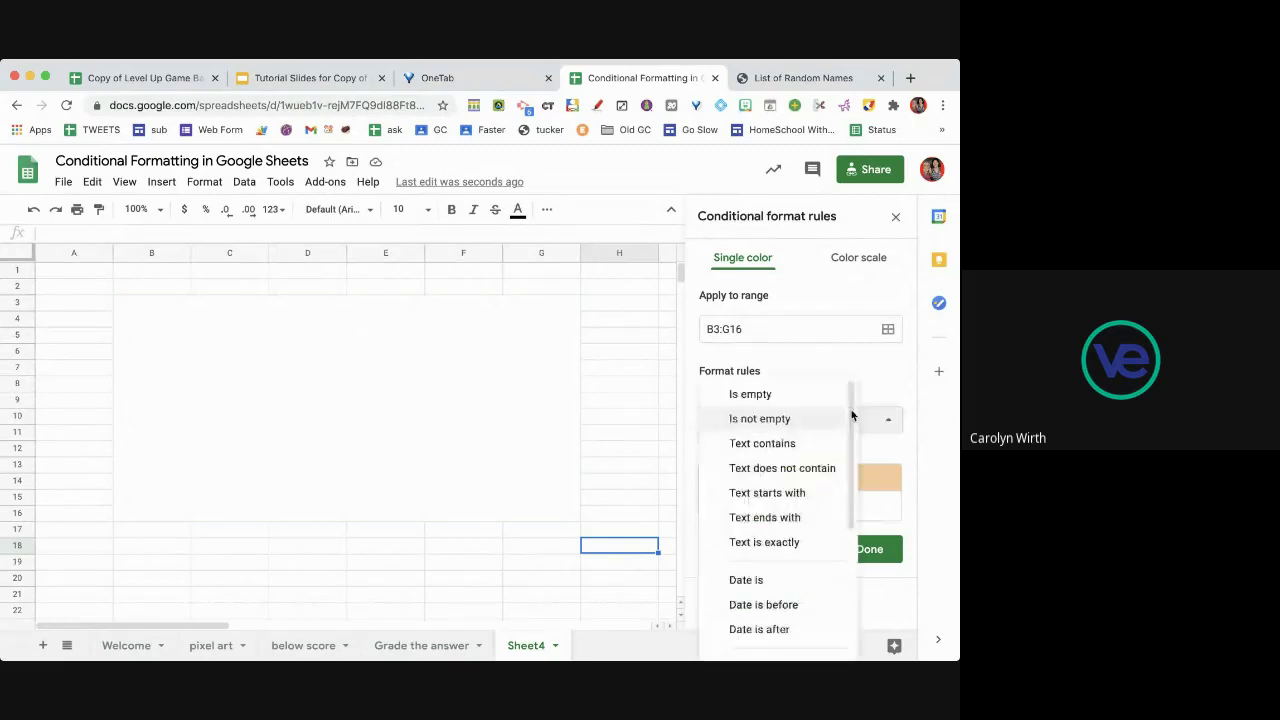
left_click(791, 542)
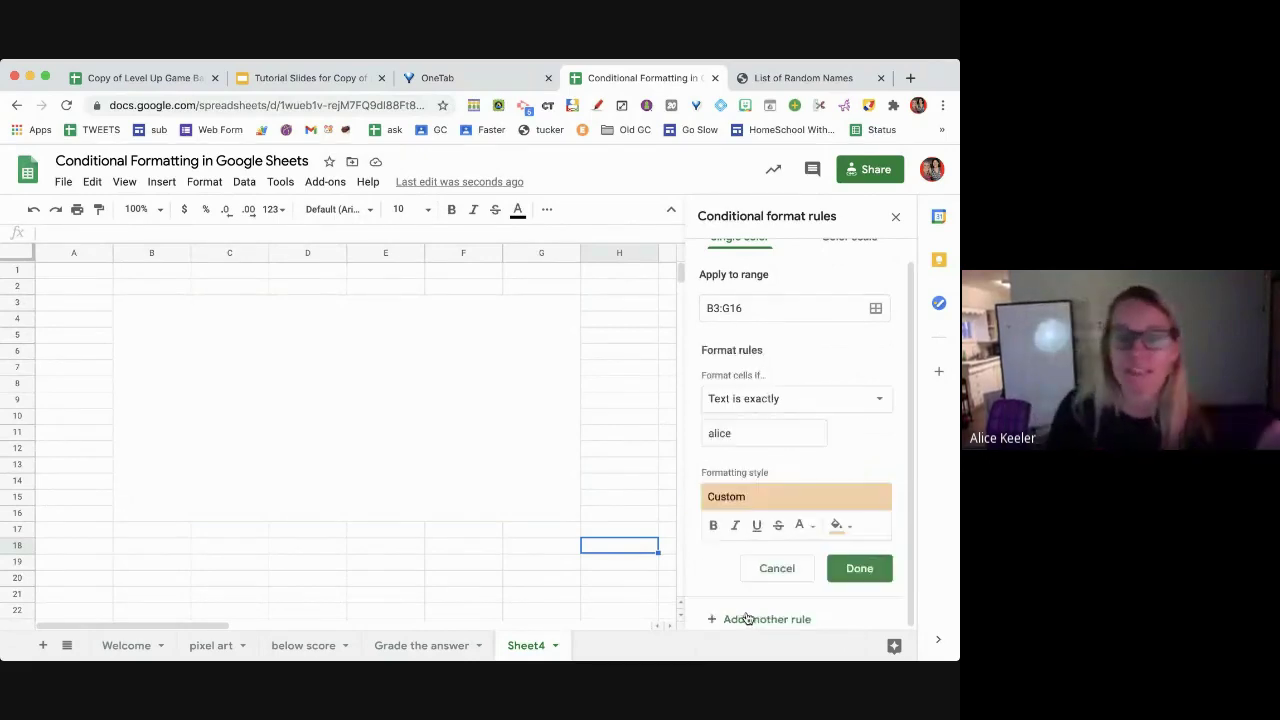
left_click_drag(754, 449, 673, 452)
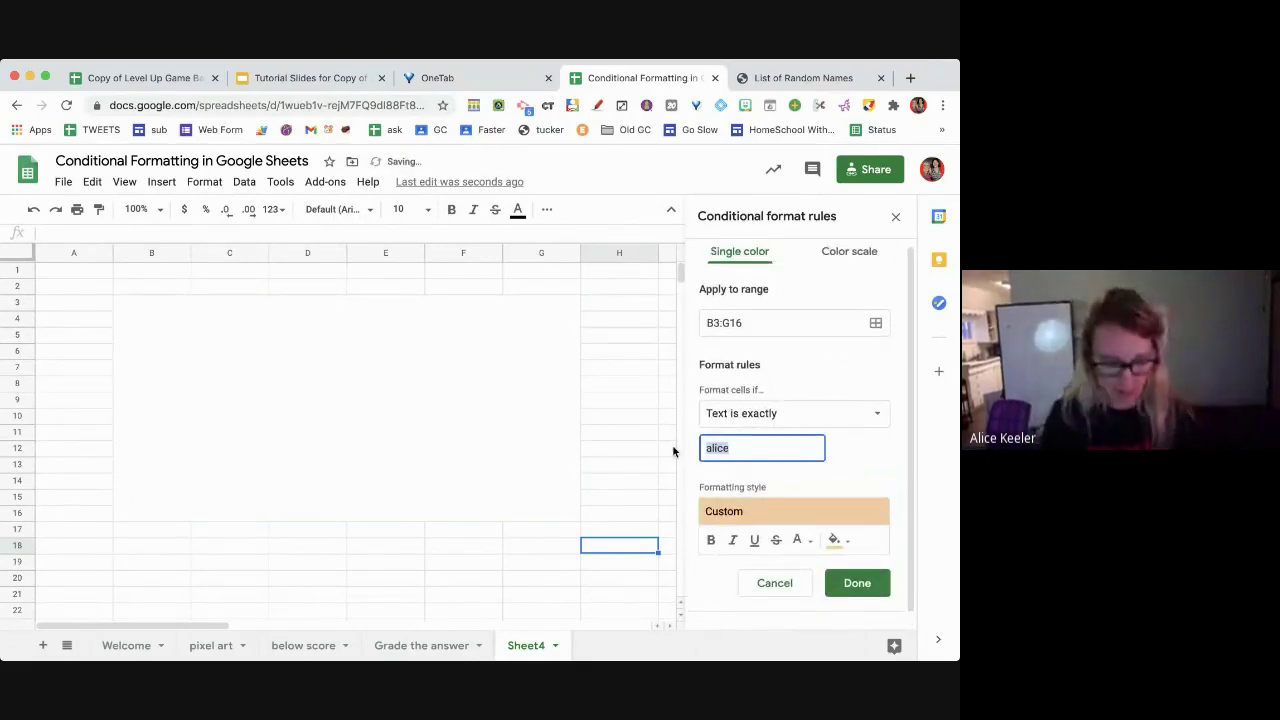
type("nancy")
left_click(840, 540)
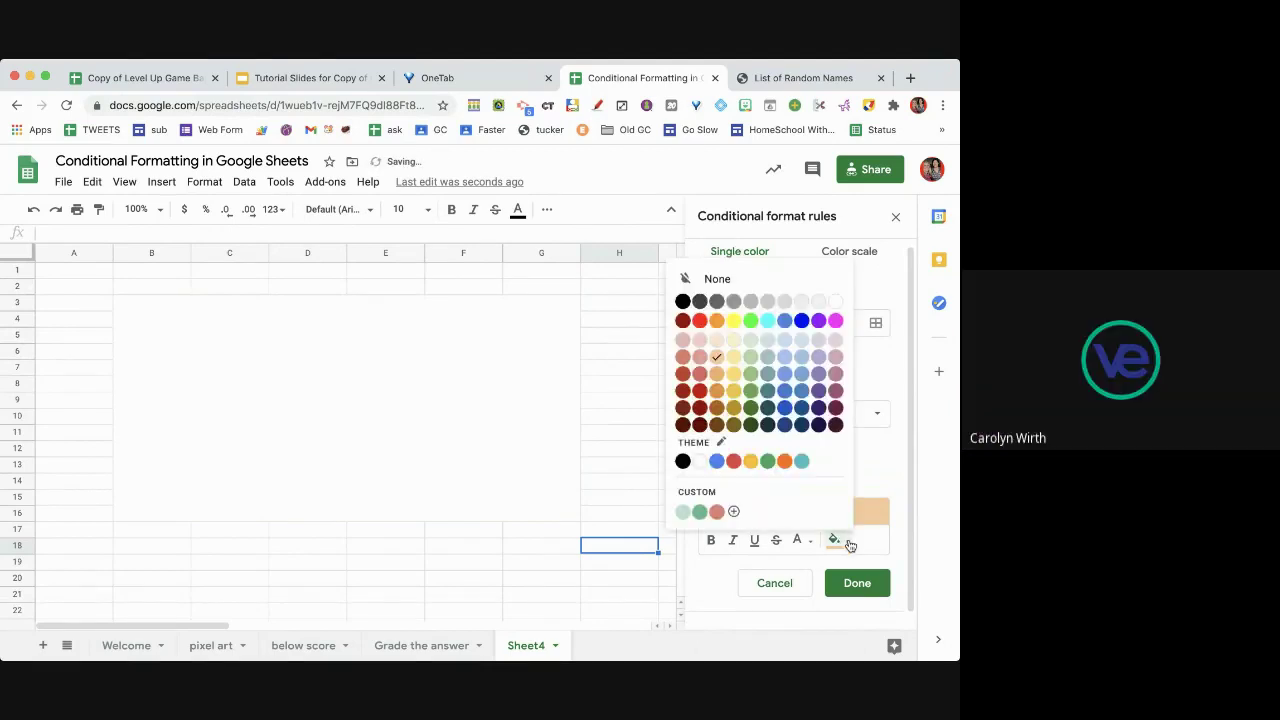
left_click(768, 373)
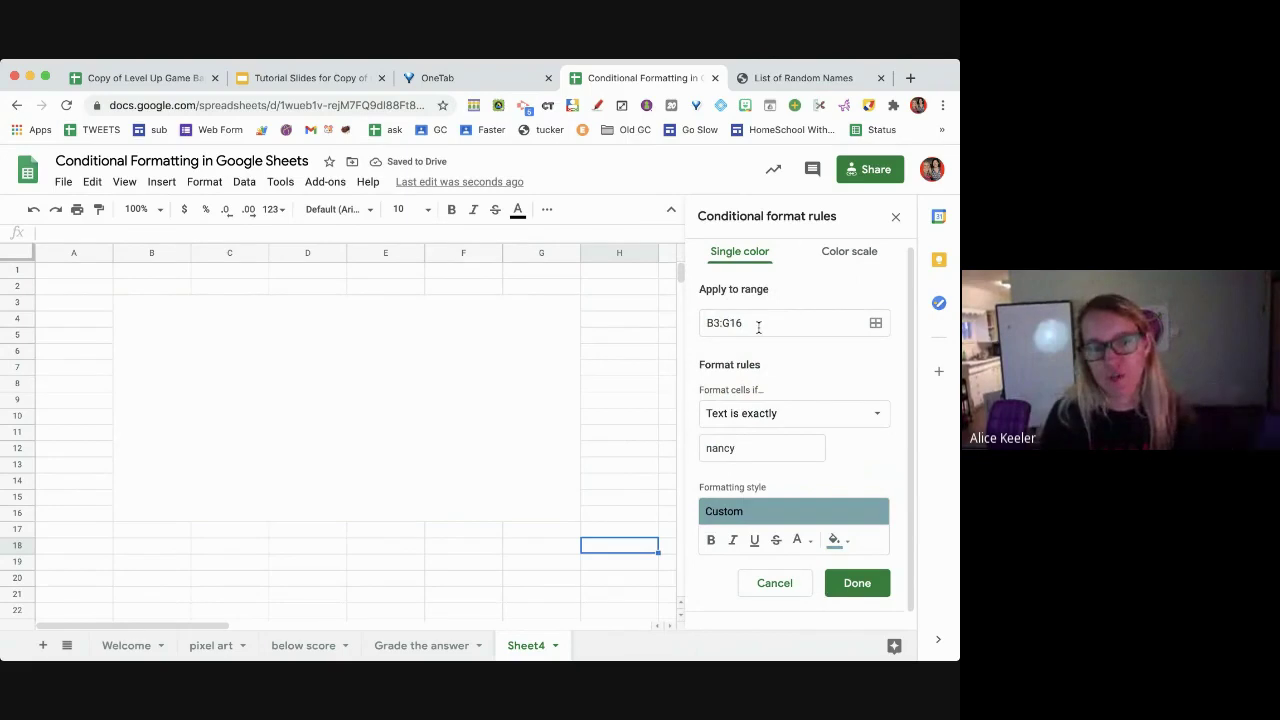
left_click_drag(757, 325, 694, 327)
left_click(790, 413)
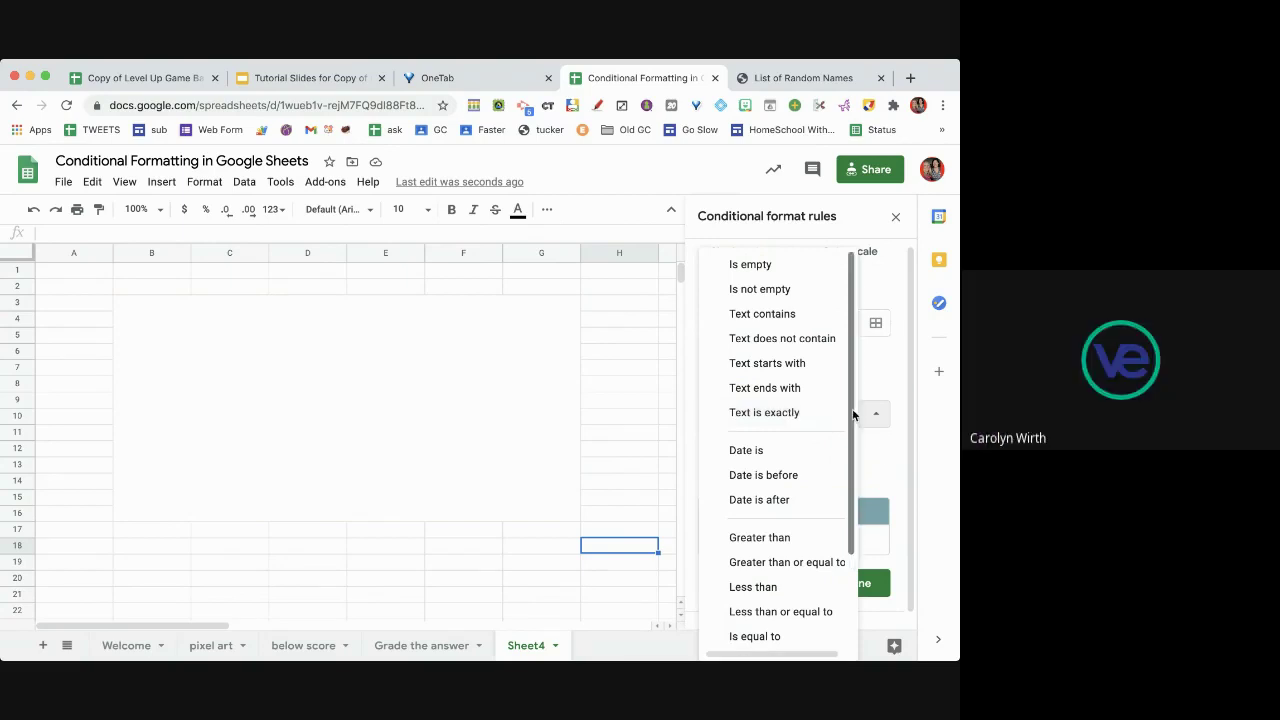
left_click(882, 458)
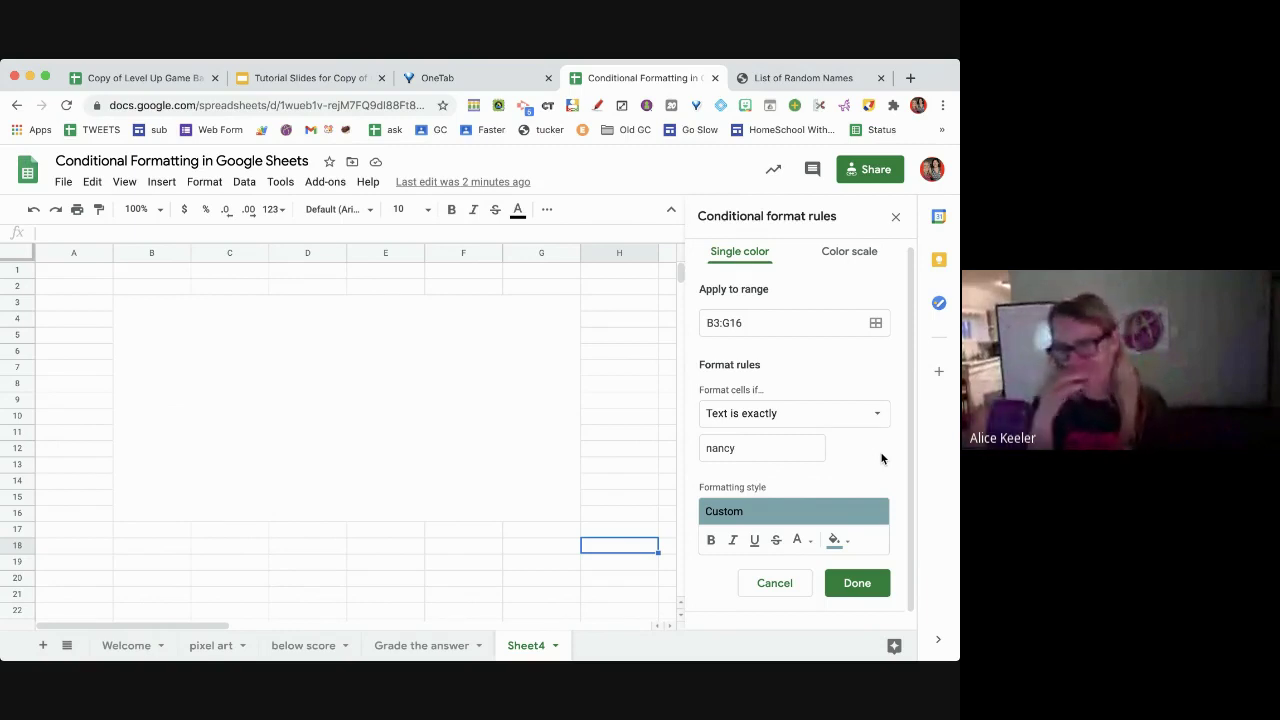
Enter FUNCTION BAR in the merged cell and save the pending text-match rule for B3:G16
left_click(439, 420)
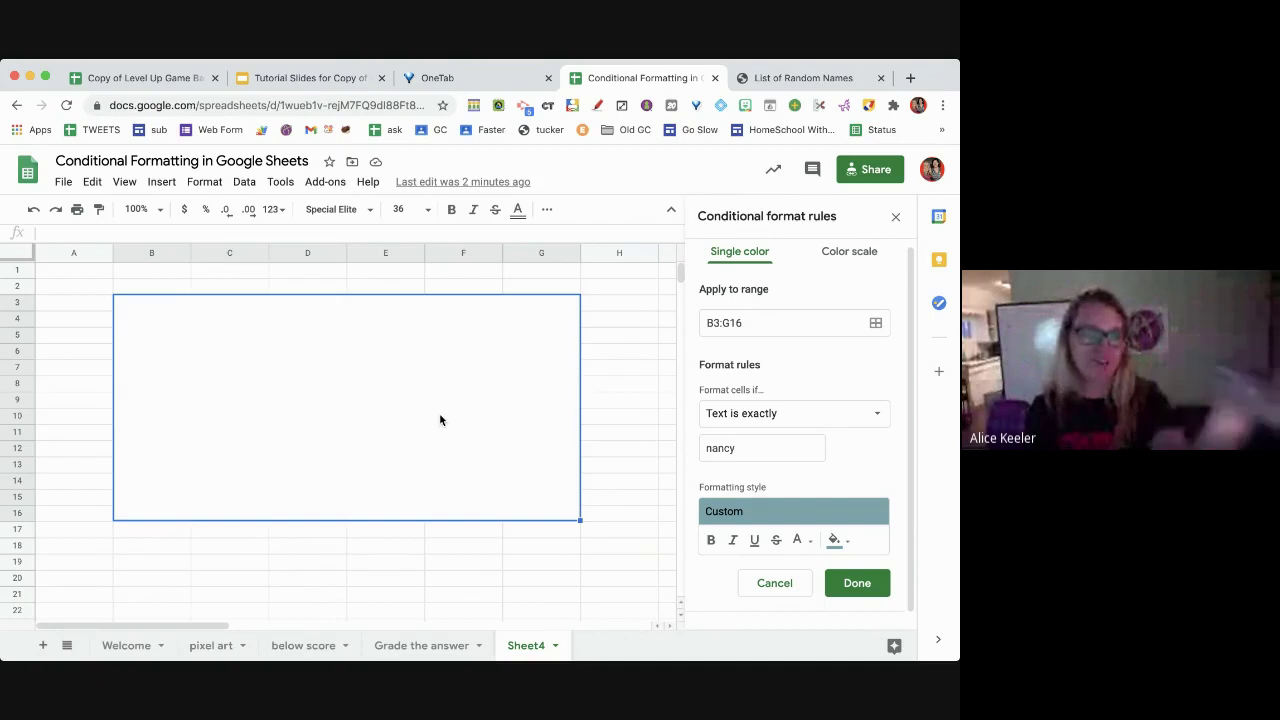
left_click(298, 231)
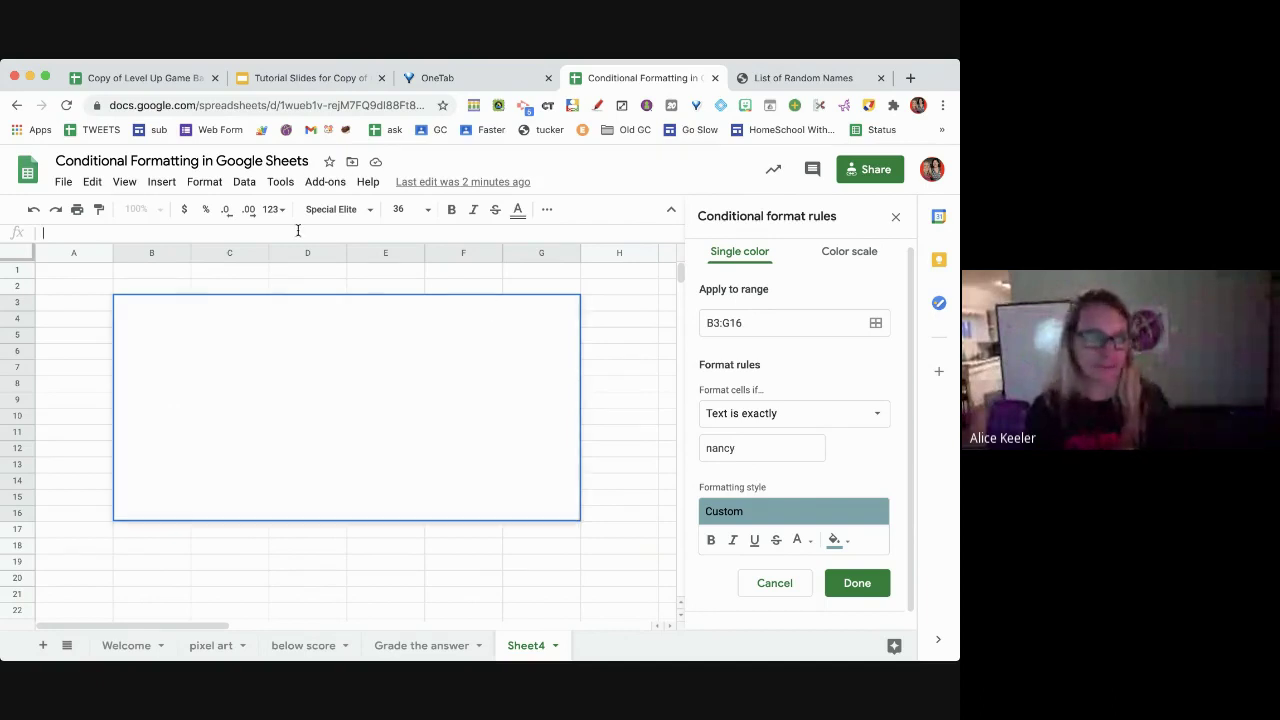
type("FUNCTION B")
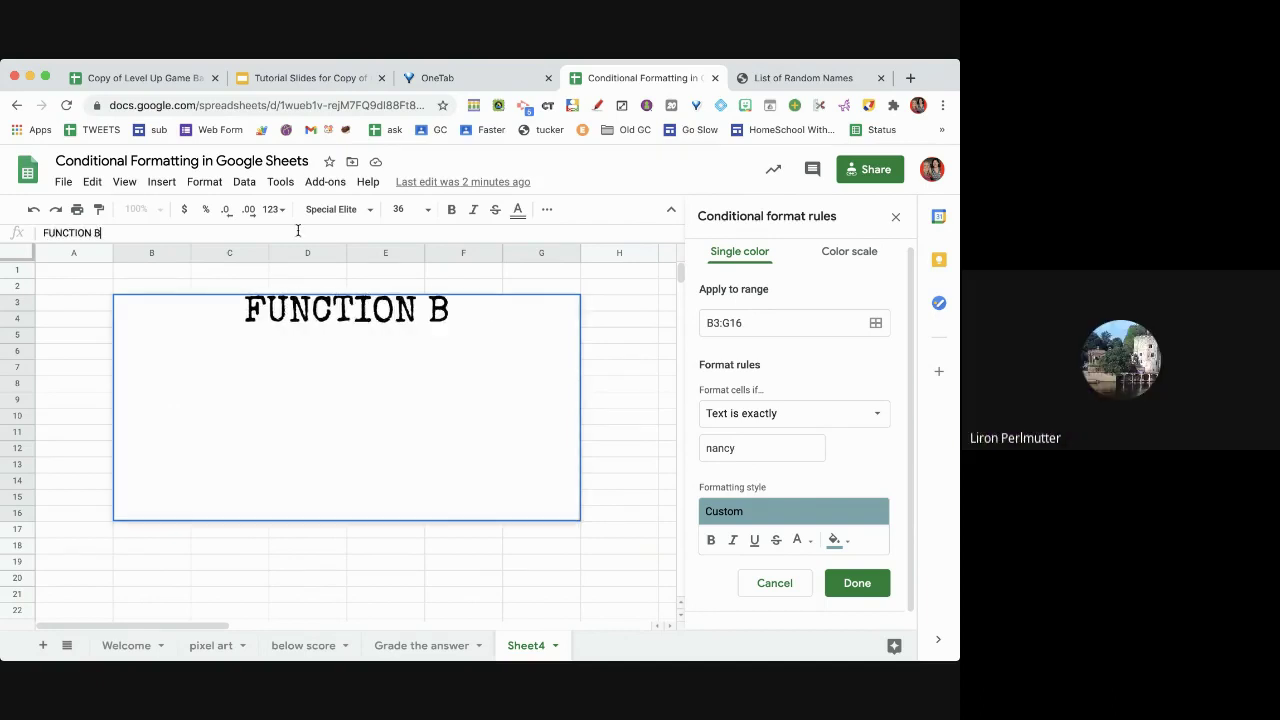
type("AR")
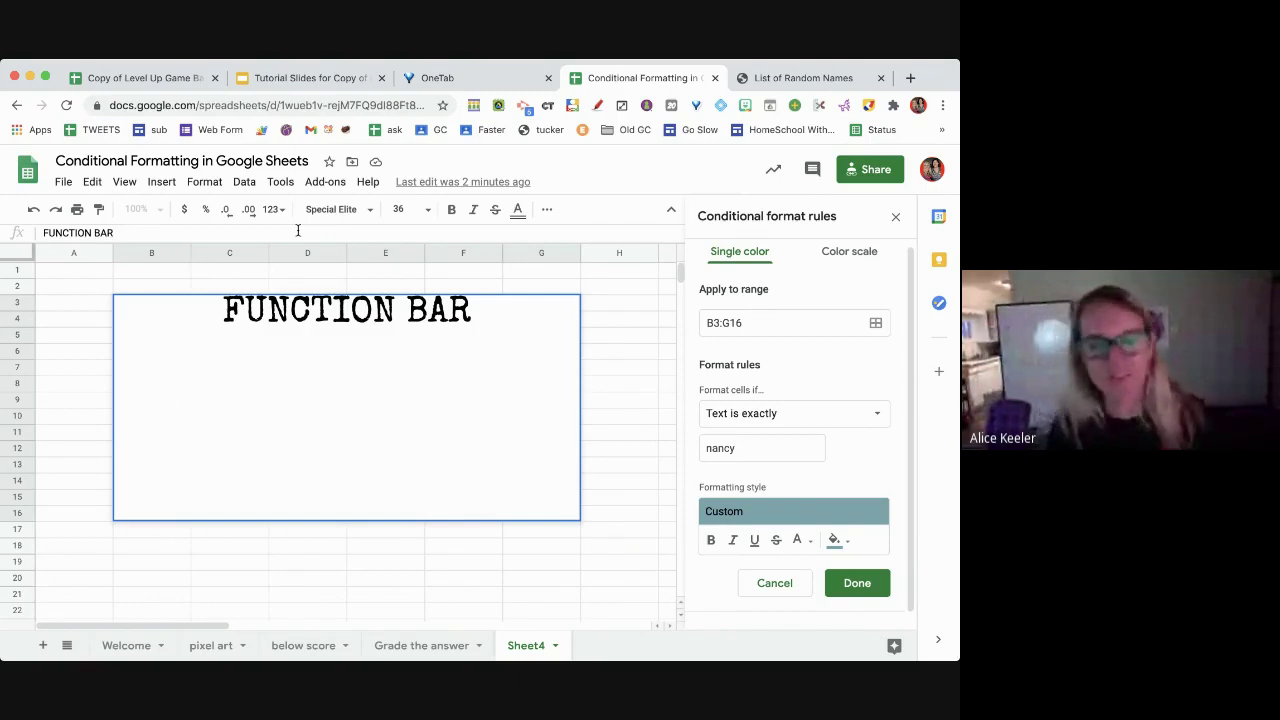
left_click(297, 231)
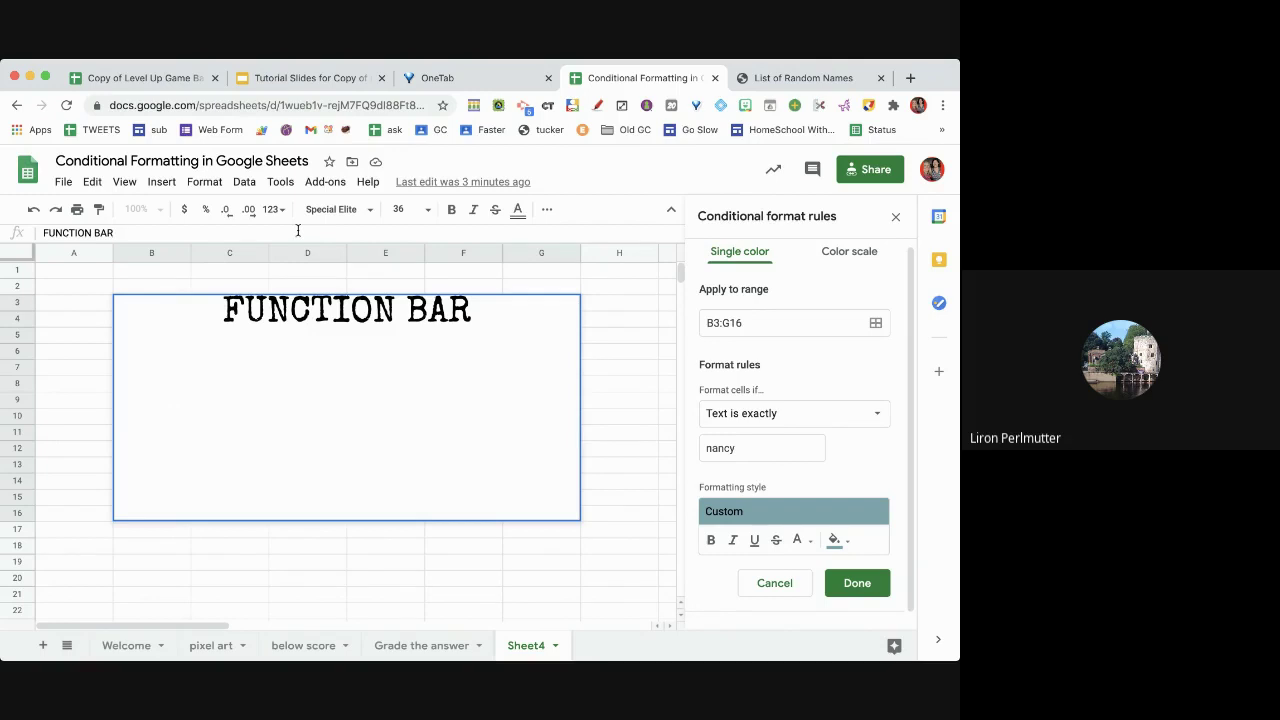
left_click(298, 231)
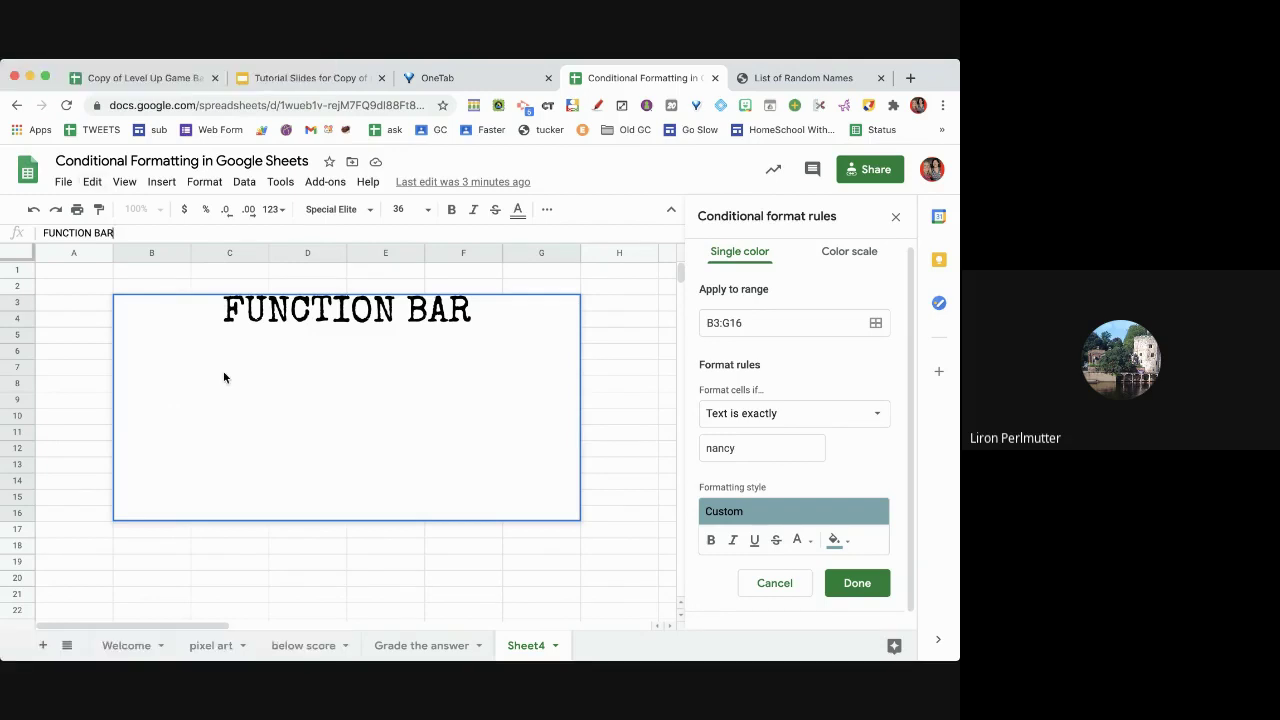
left_click(658, 488)
left_click(853, 583)
Replace the merged cell's text with an IF formula returning one rule's first name when RAND() is below 0.3, otherwise the other rule's name
left_click(325, 390)
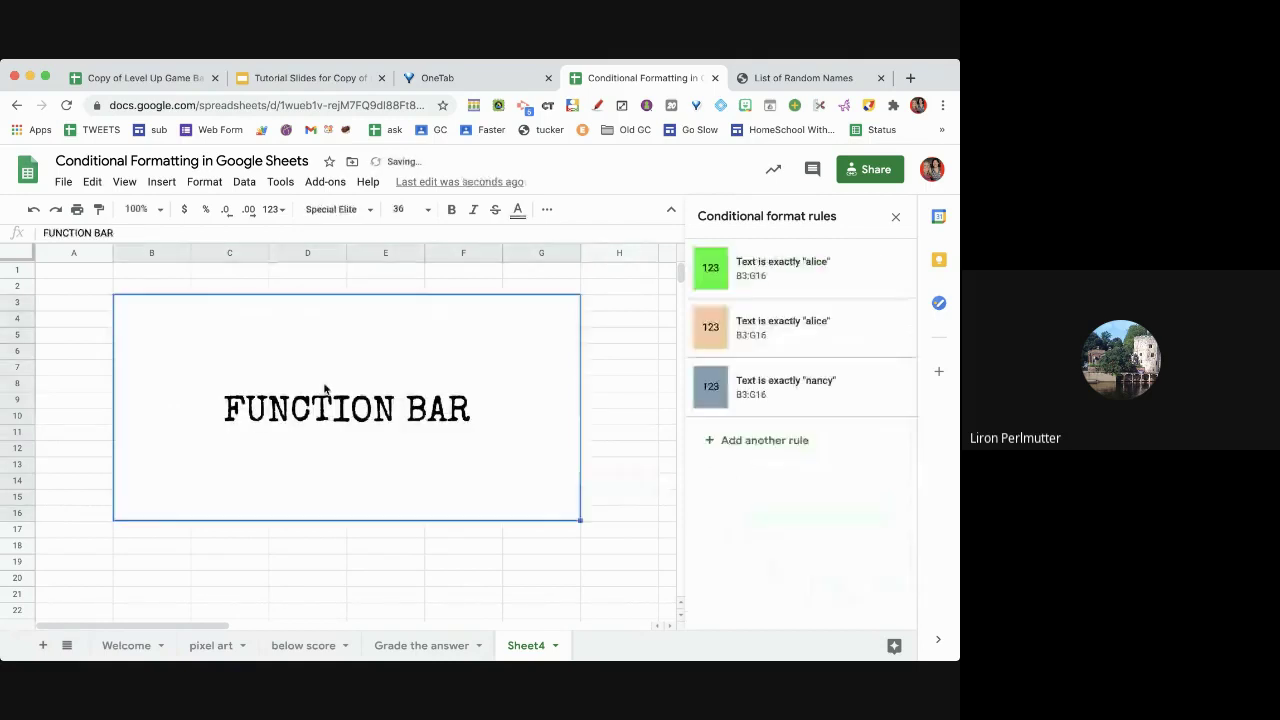
type("=if")
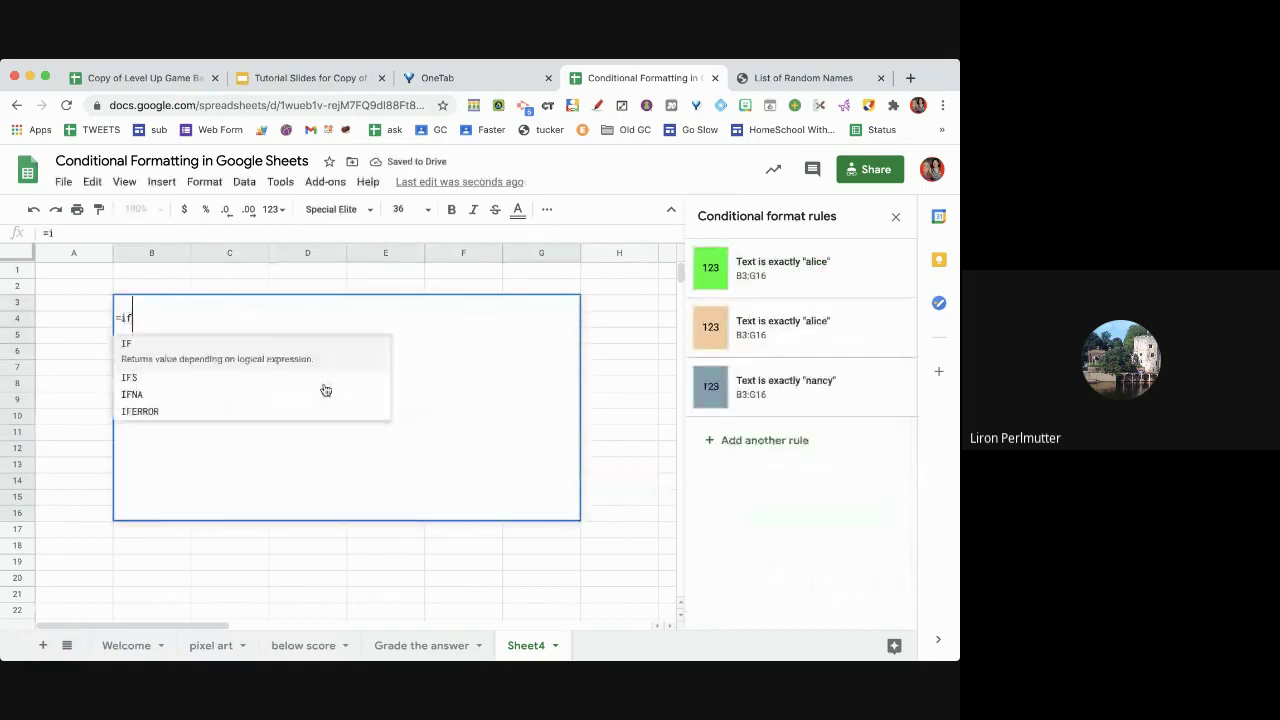
type("(")
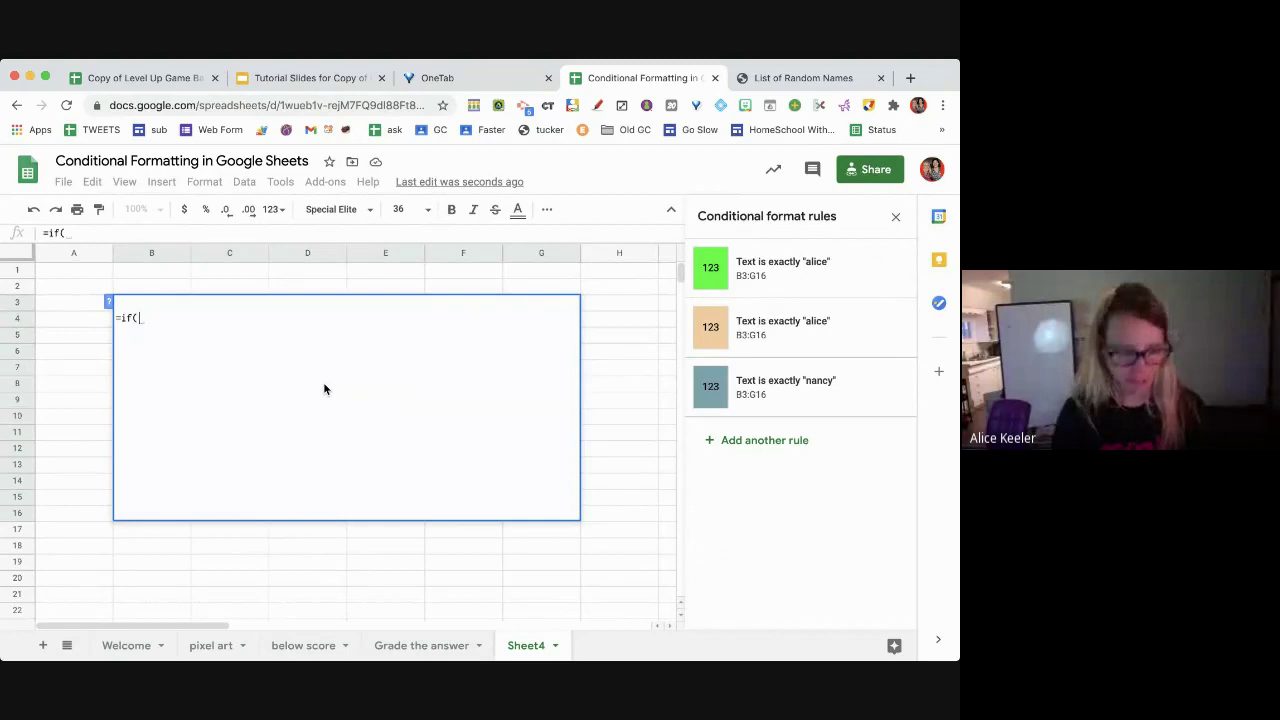
type("rand()<0")
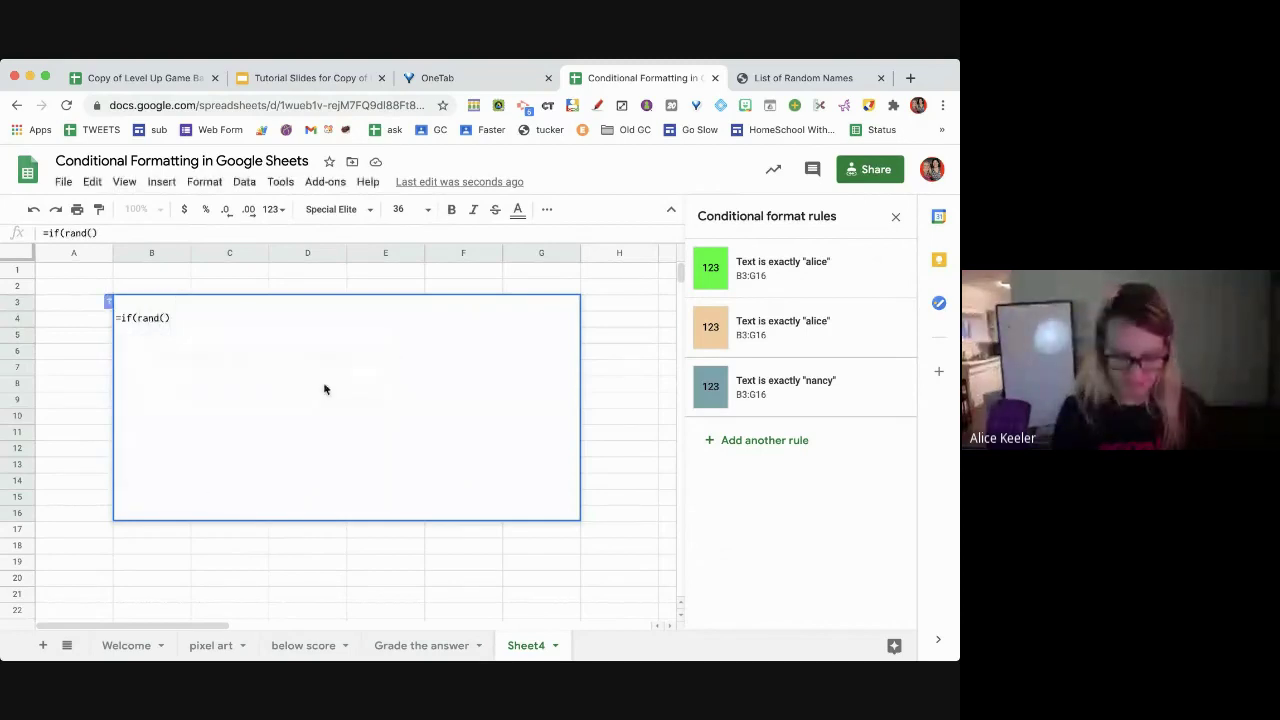
type(".3,")
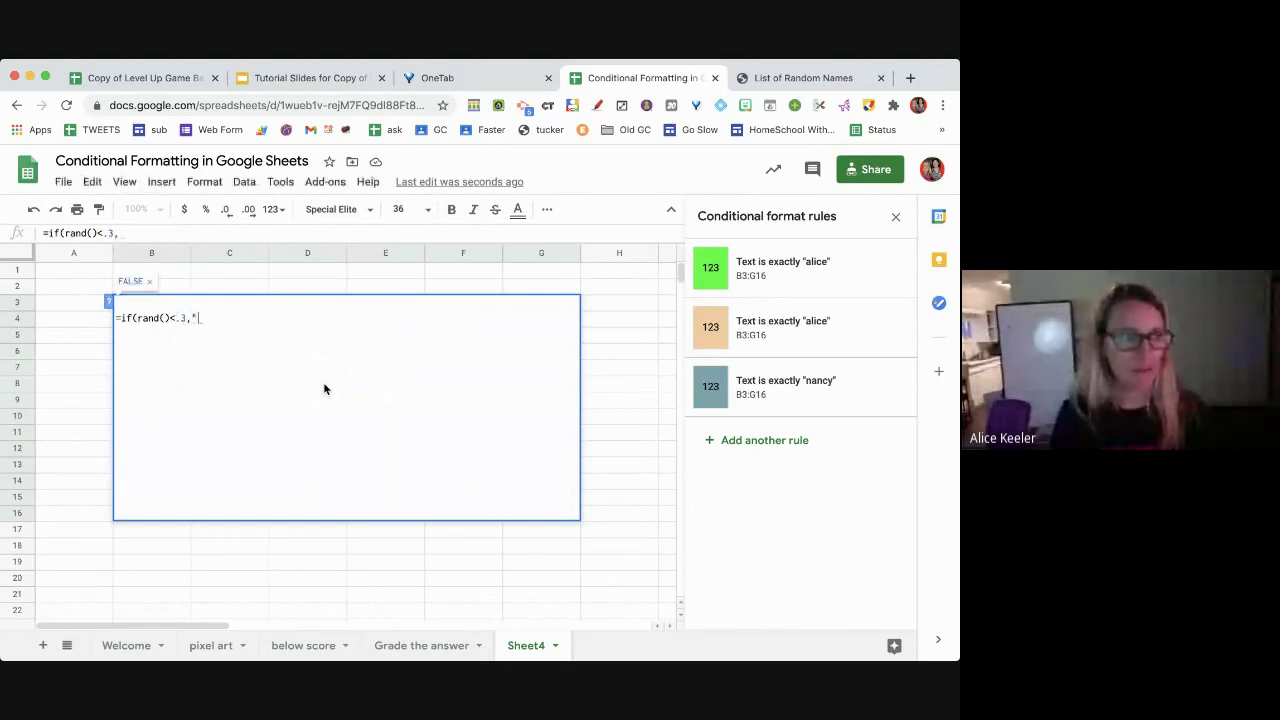
type("\"Alice\",")
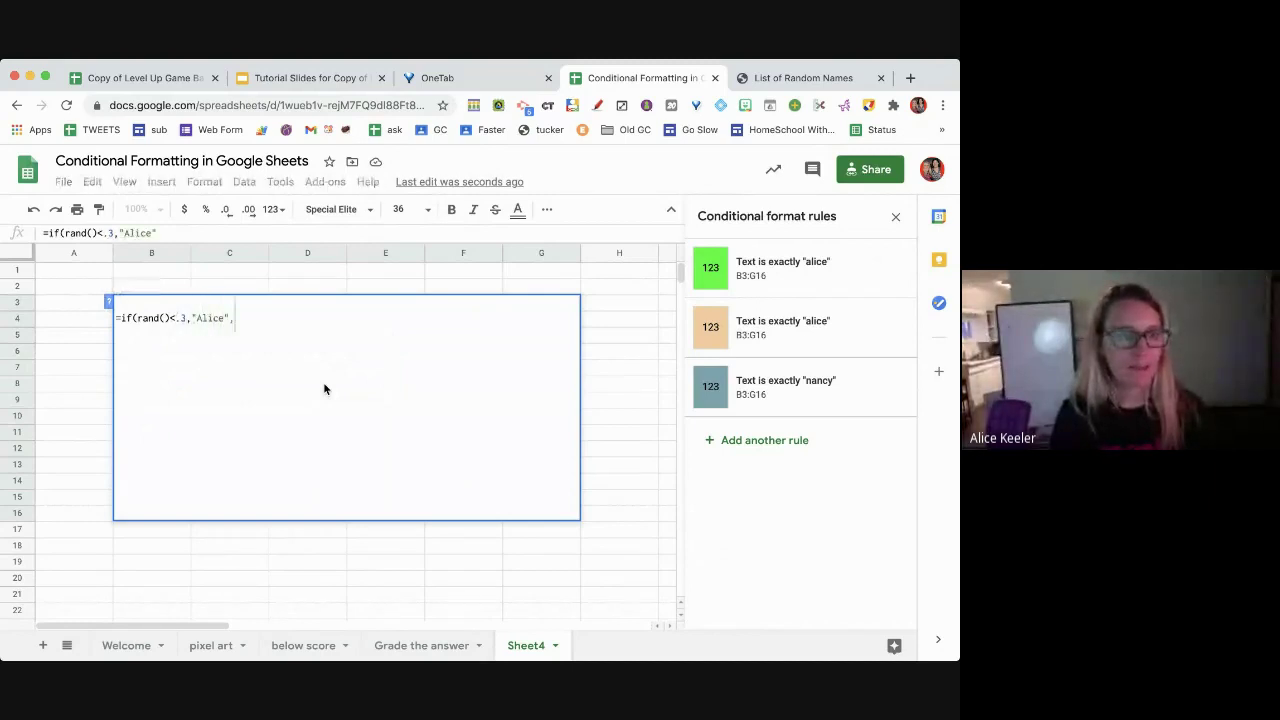
type("\"Nancy\")")
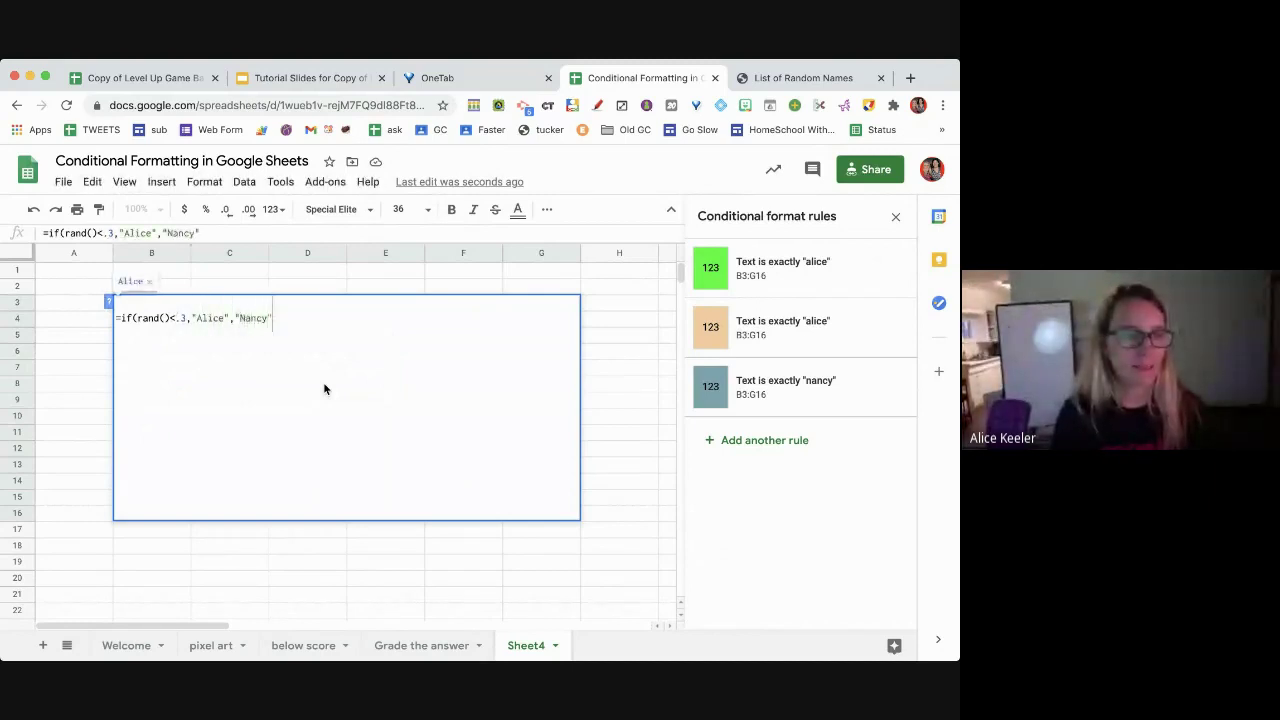
key("Return")
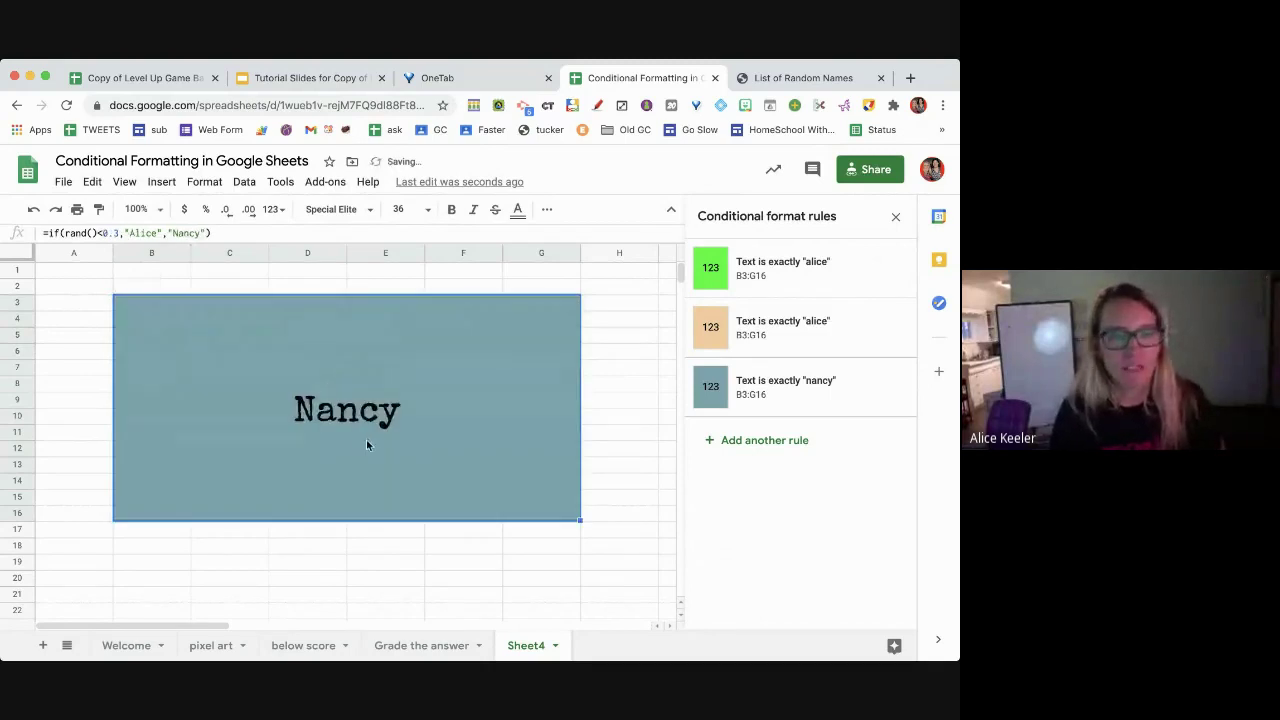
Fill E19:E21 below the merged cell with a lowercase first name to recalculate the random formula
left_click(364, 563)
type("alice")
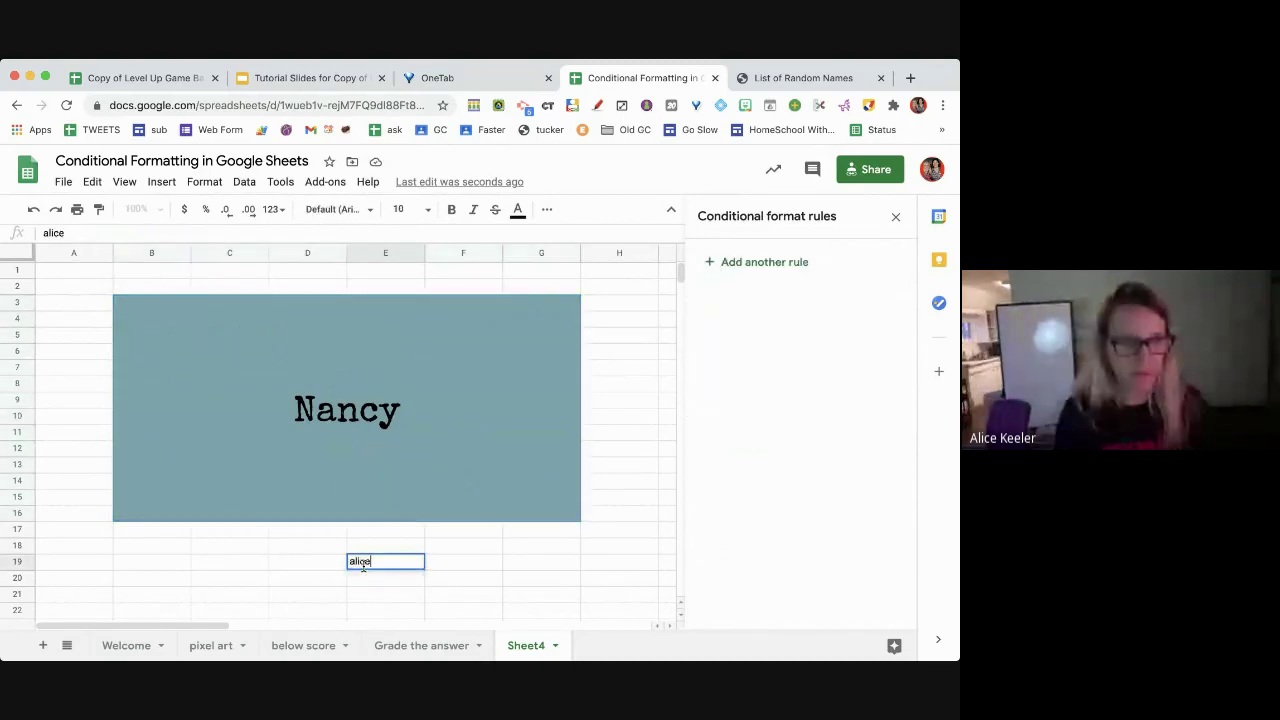
key("Return")
type("alice")
key("Return")
type("a")
key("Return")
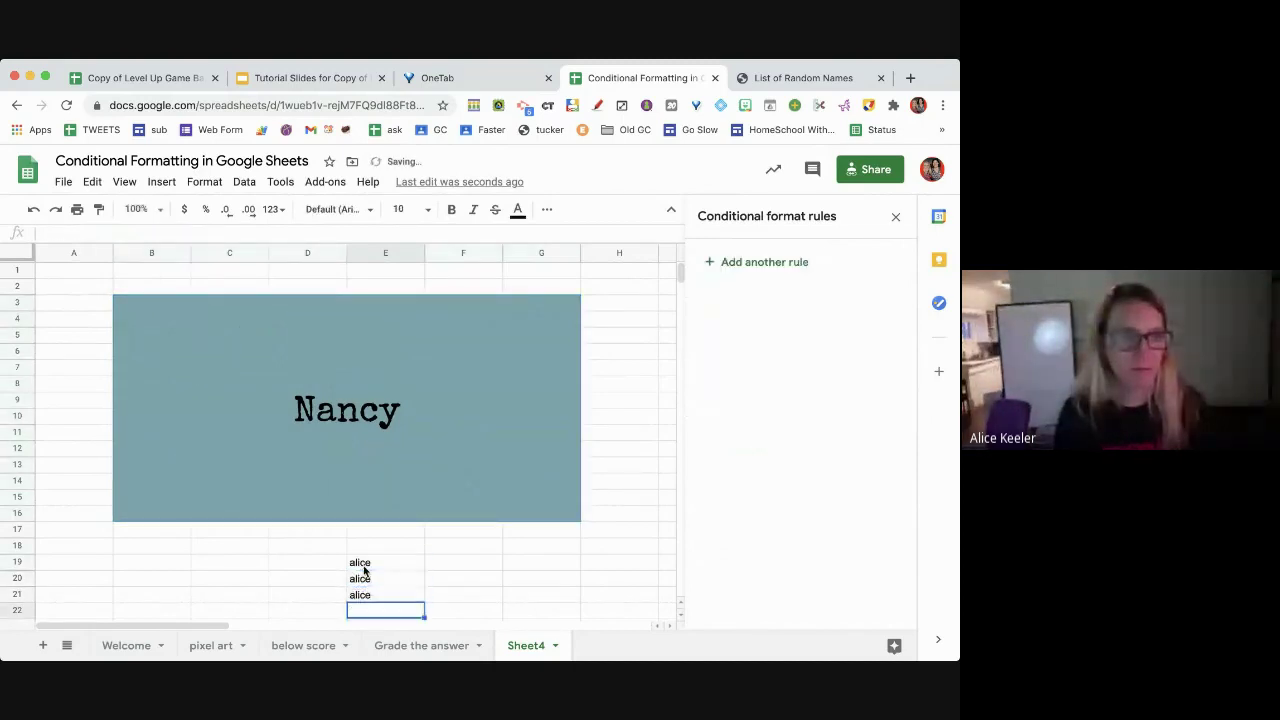
Replace the text in E19, E20 and E21 with cat
left_click(363, 562)
type("cat")
key("Return")
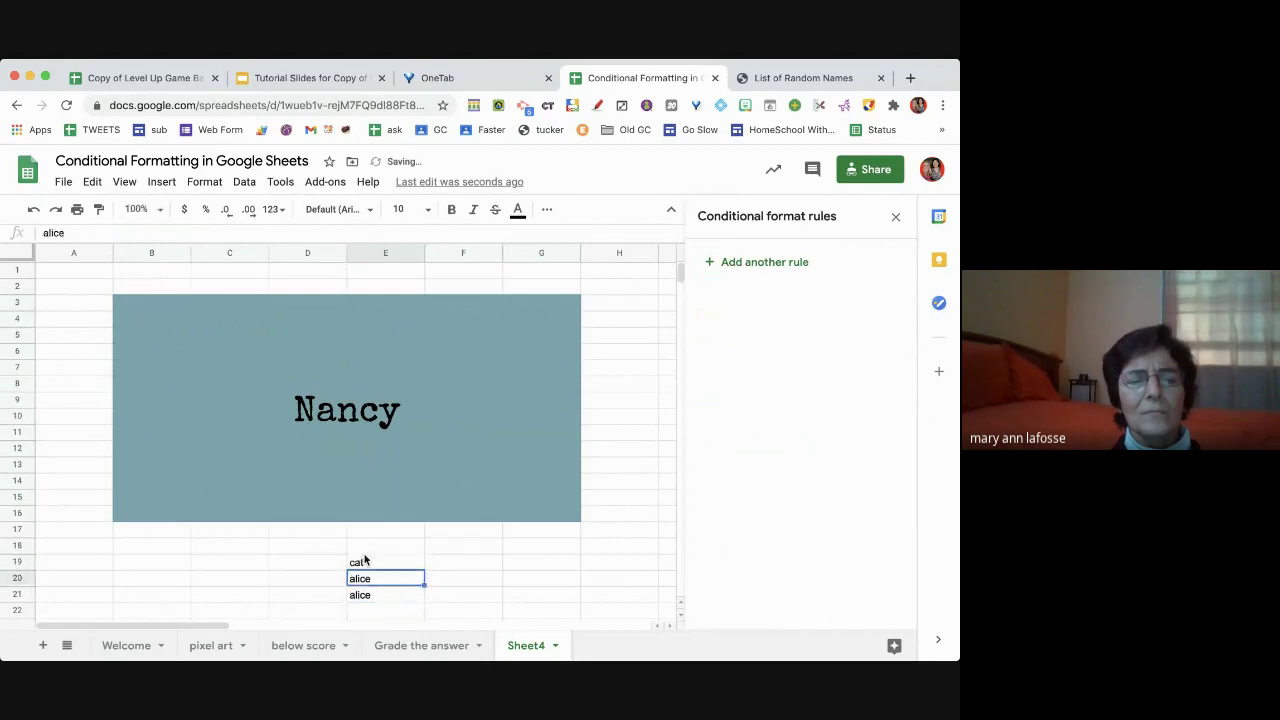
type("cat")
key("Return")
type("cat")
key("Return")
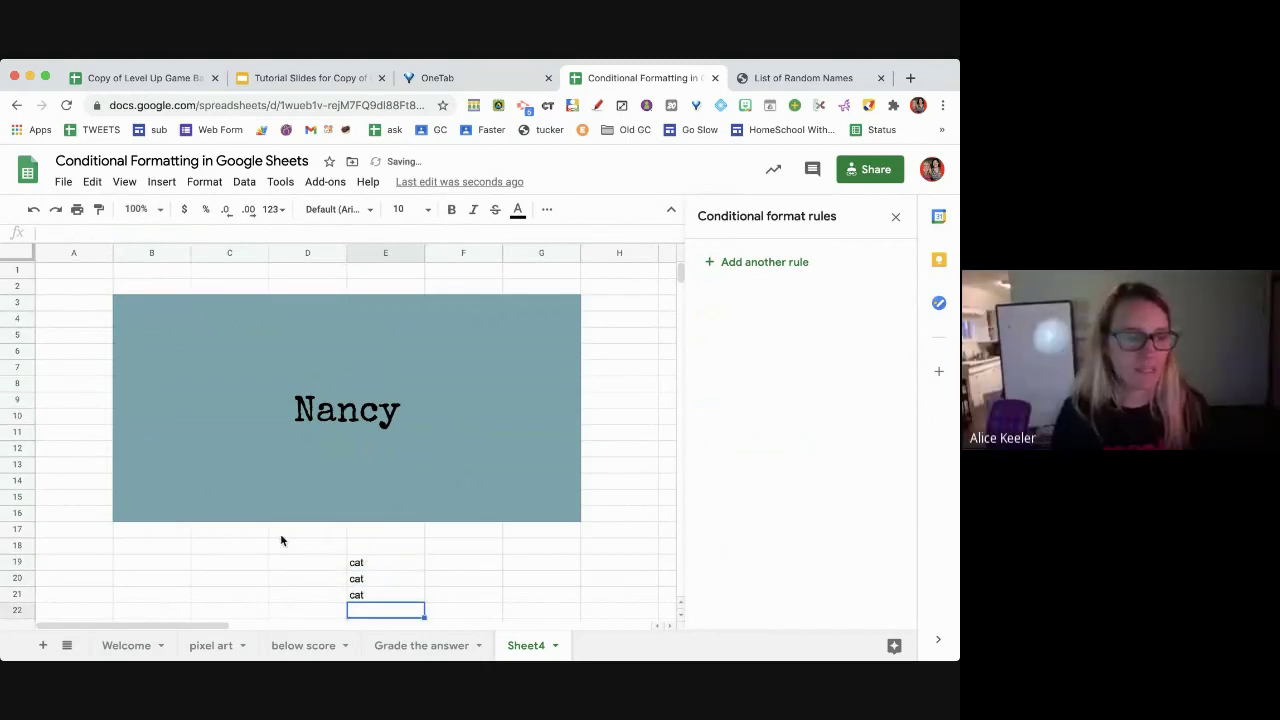
Enter 1, 2 and 3 in E19:E21, and replace the first two numbers with 4 and 5
left_click_drag(356, 564, 363, 604)
type("4")
key("Return")
type("2")
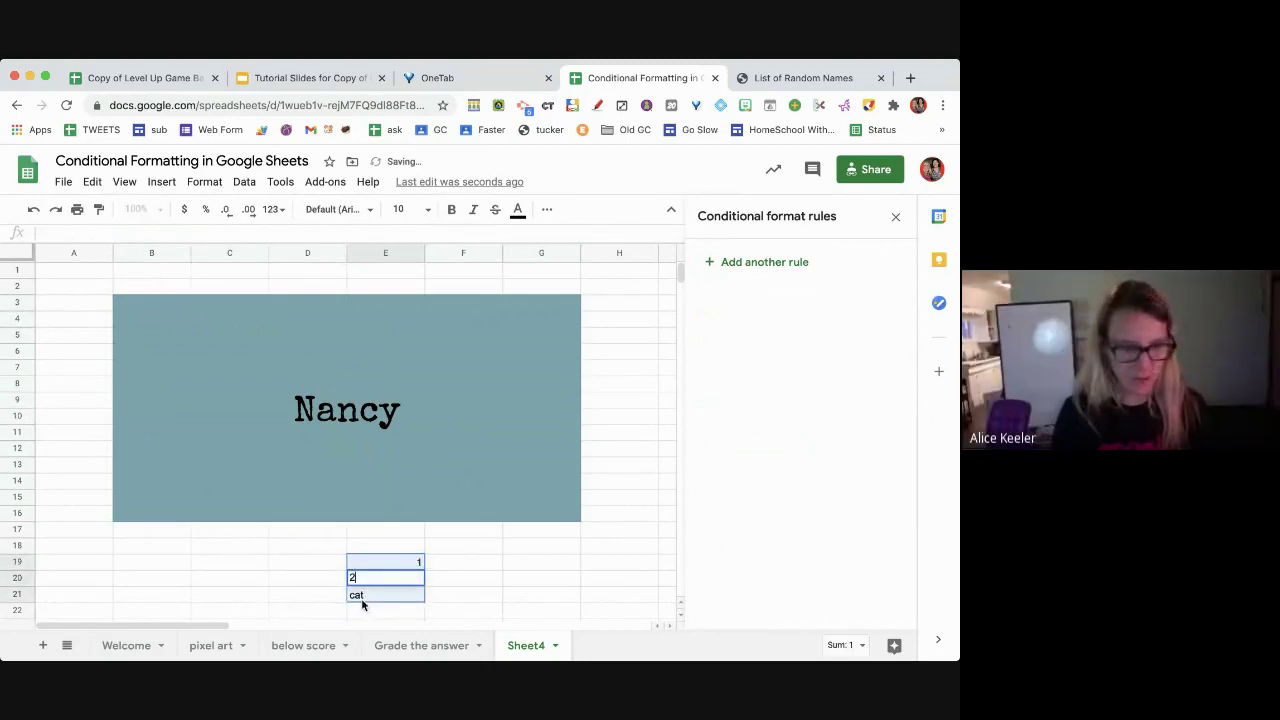
key("Return")
type("3")
key("Return")
key("Return")
type("5")
key("Return")
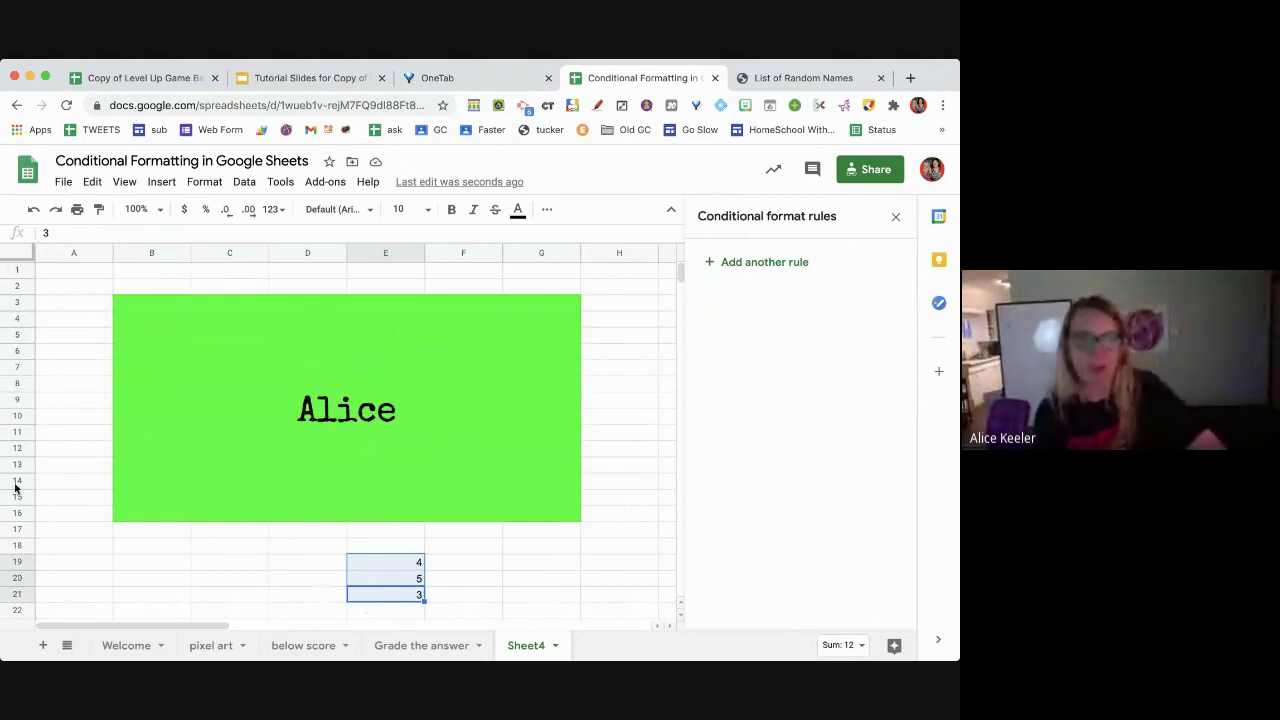
Review the merged cell's random IF formula and its conditional format rules, and close the rules
left_click(292, 449)
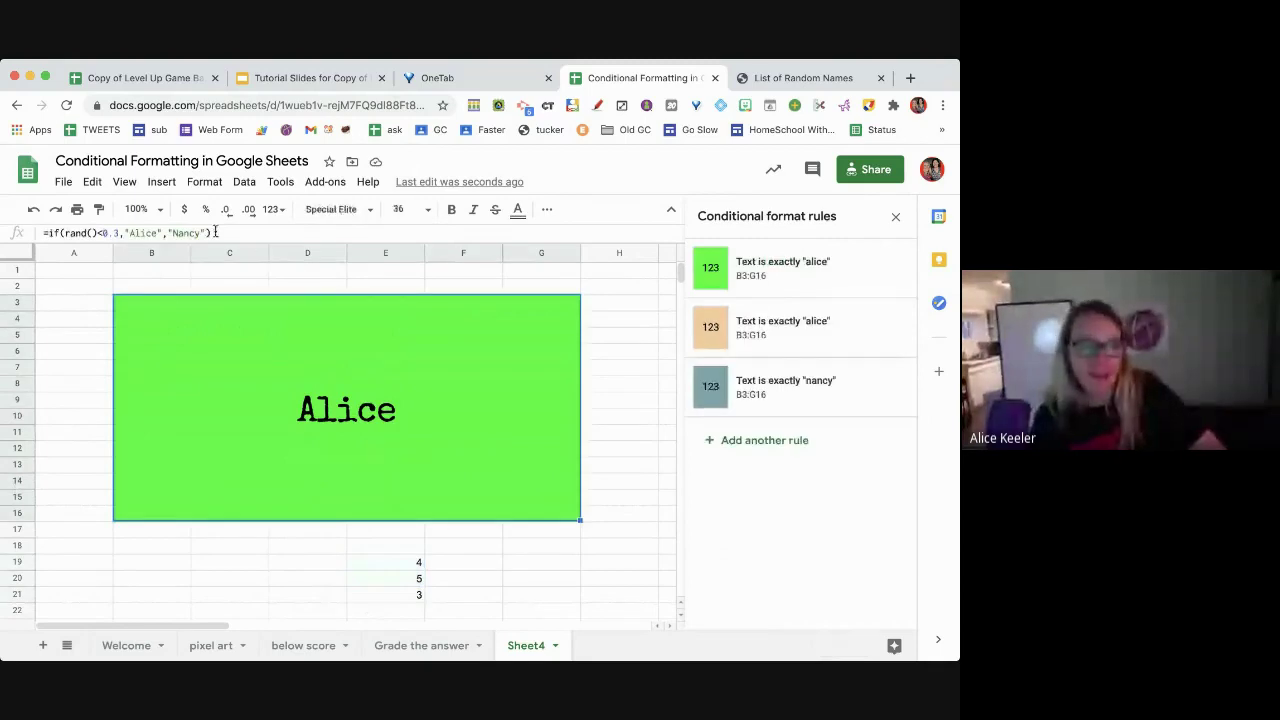
left_click_drag(212, 232, 35, 232)
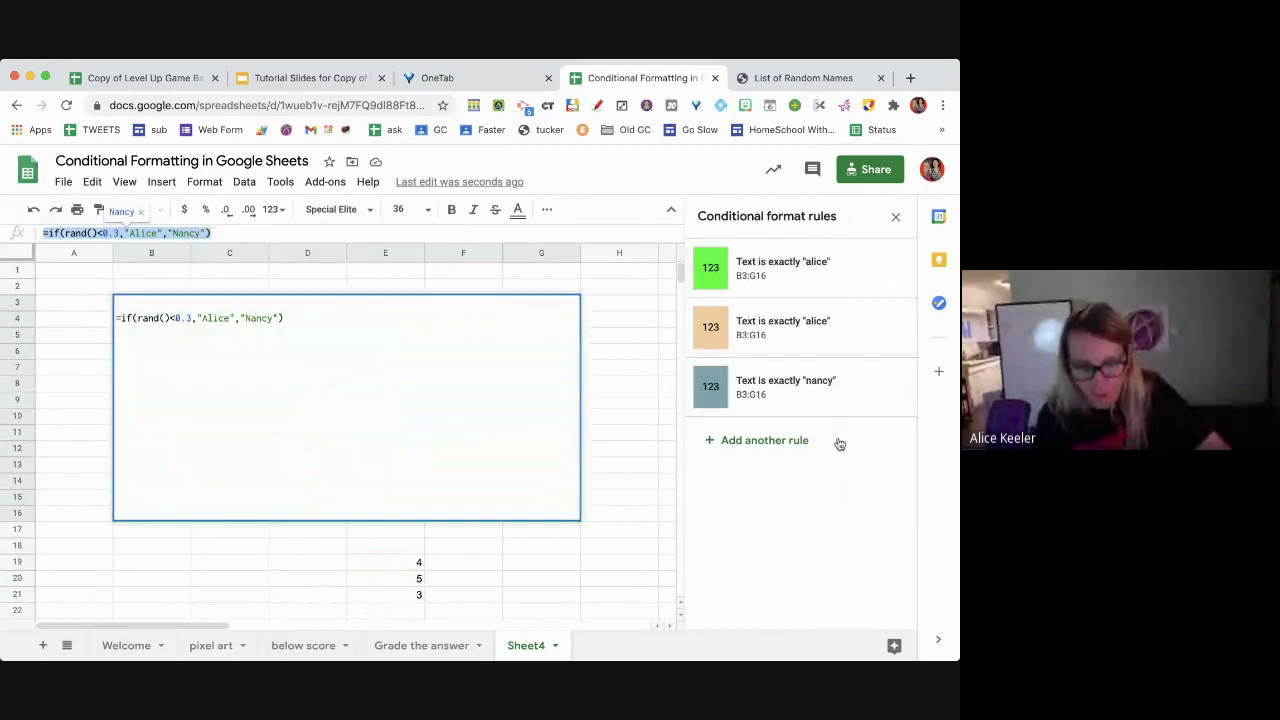
left_click(895, 219)
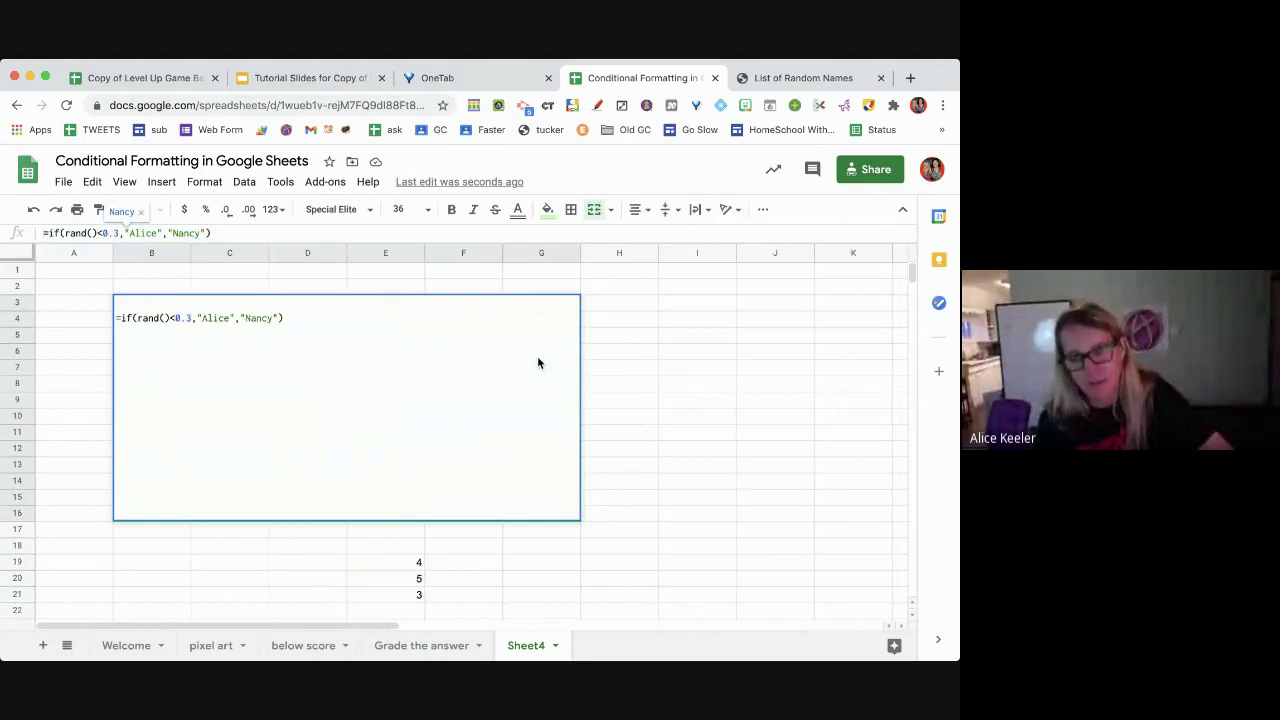
left_click(204, 182)
left_click(269, 558)
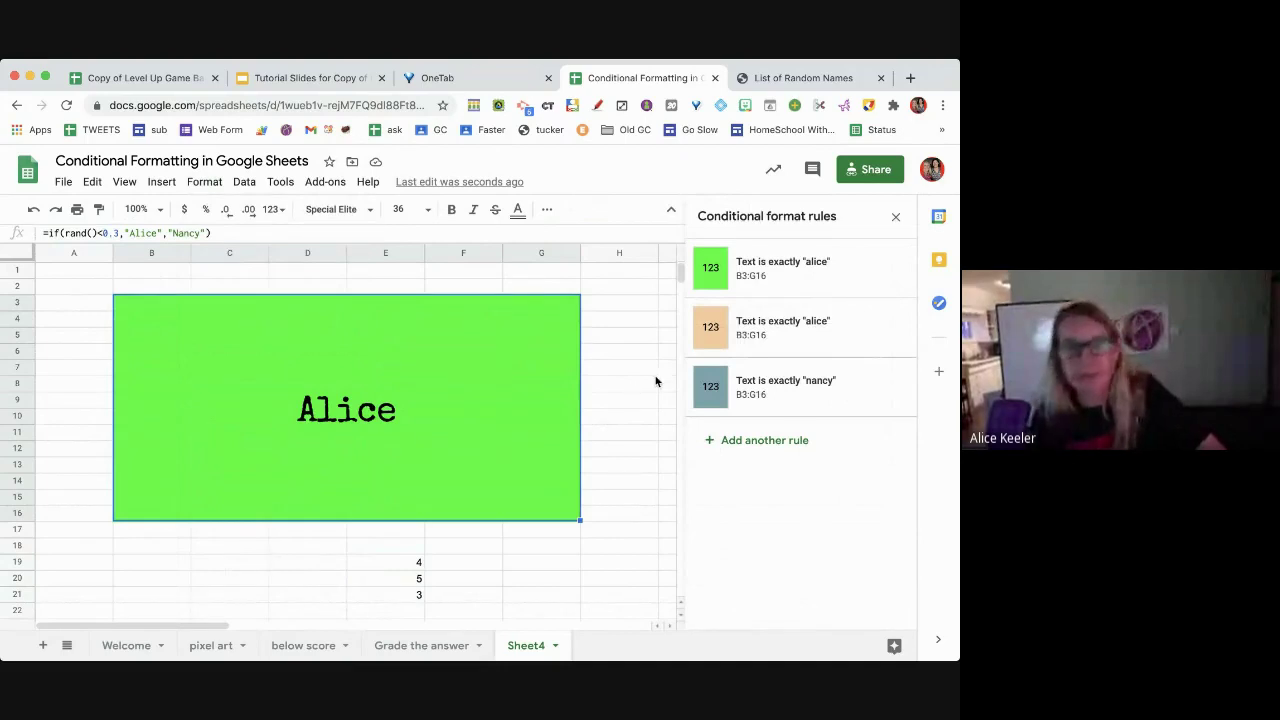
left_click(895, 216)
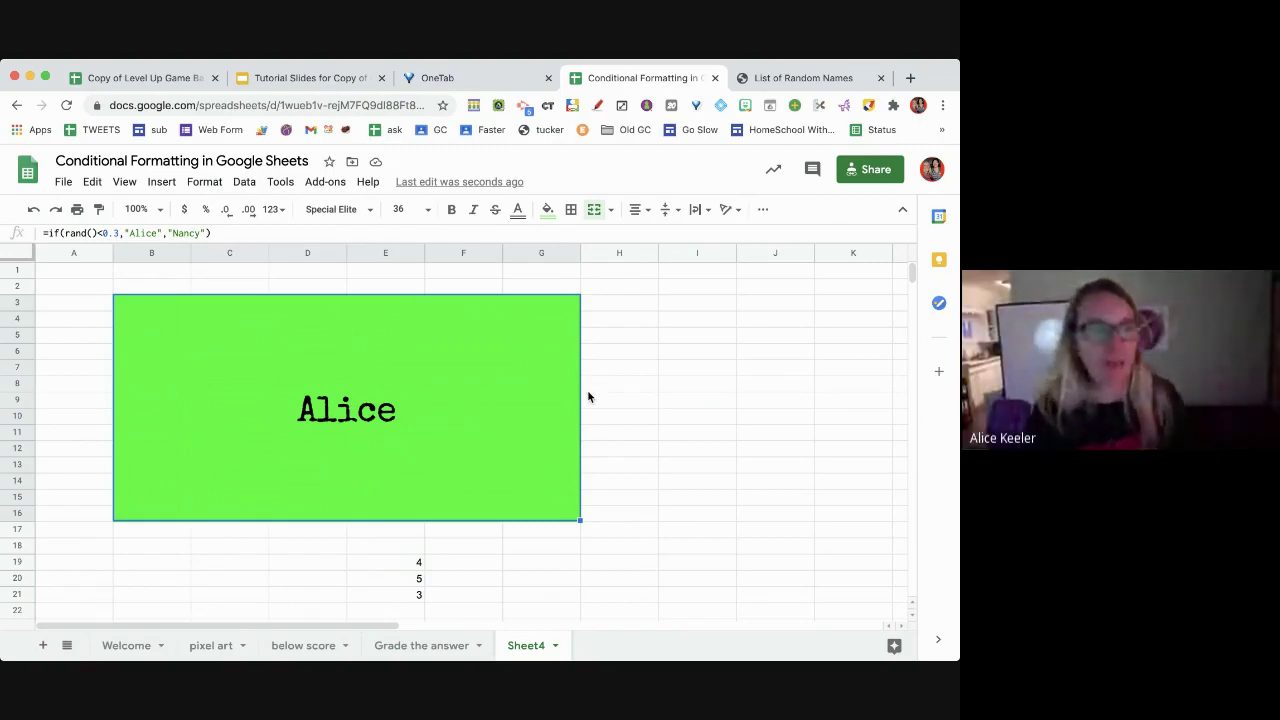
Enter an IF formula in I8 that returns blank when B3 is empty and otherwise a first name, and select the merged cell
left_click(632, 399)
left_click(730, 383)
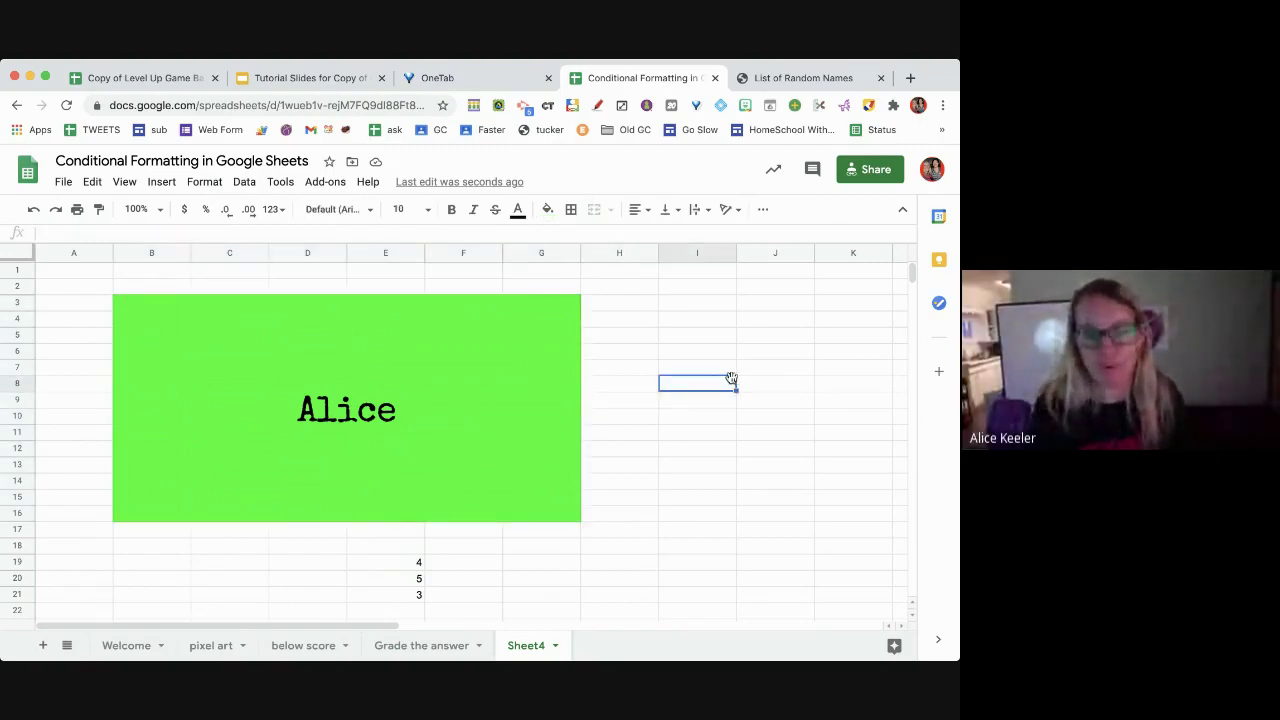
type("=")
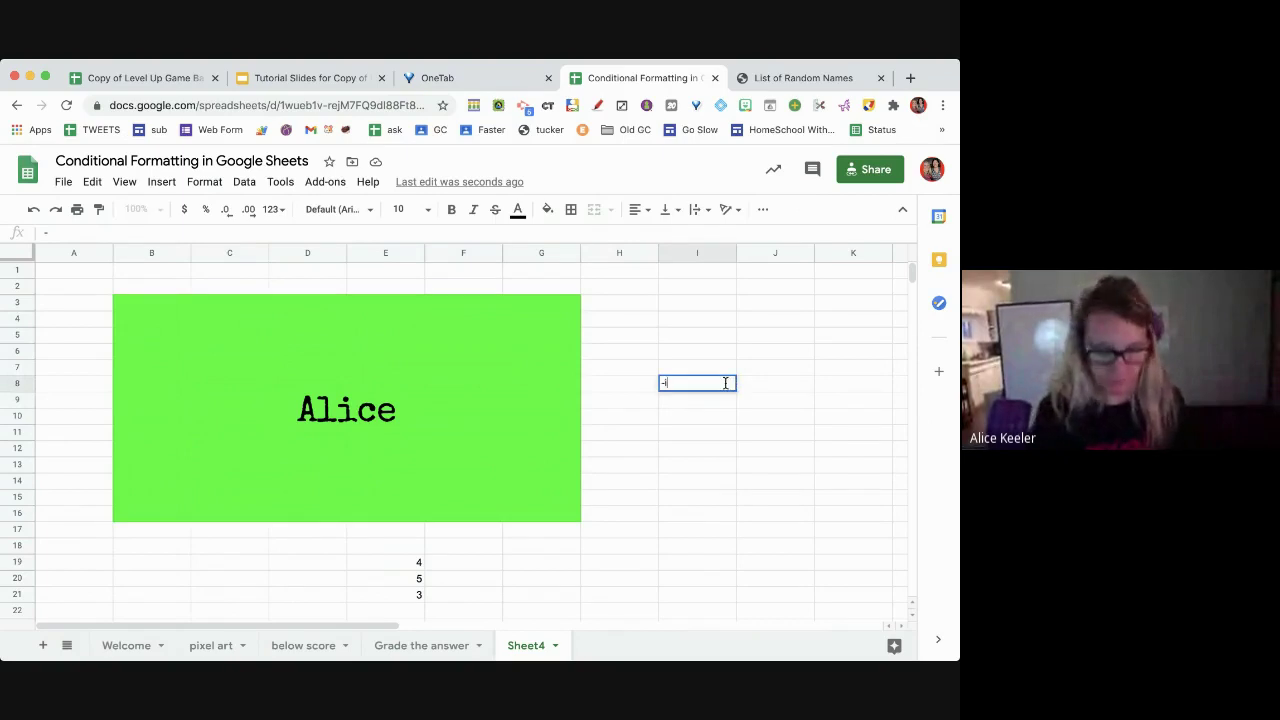
key("BackSpace")
type("=if(")
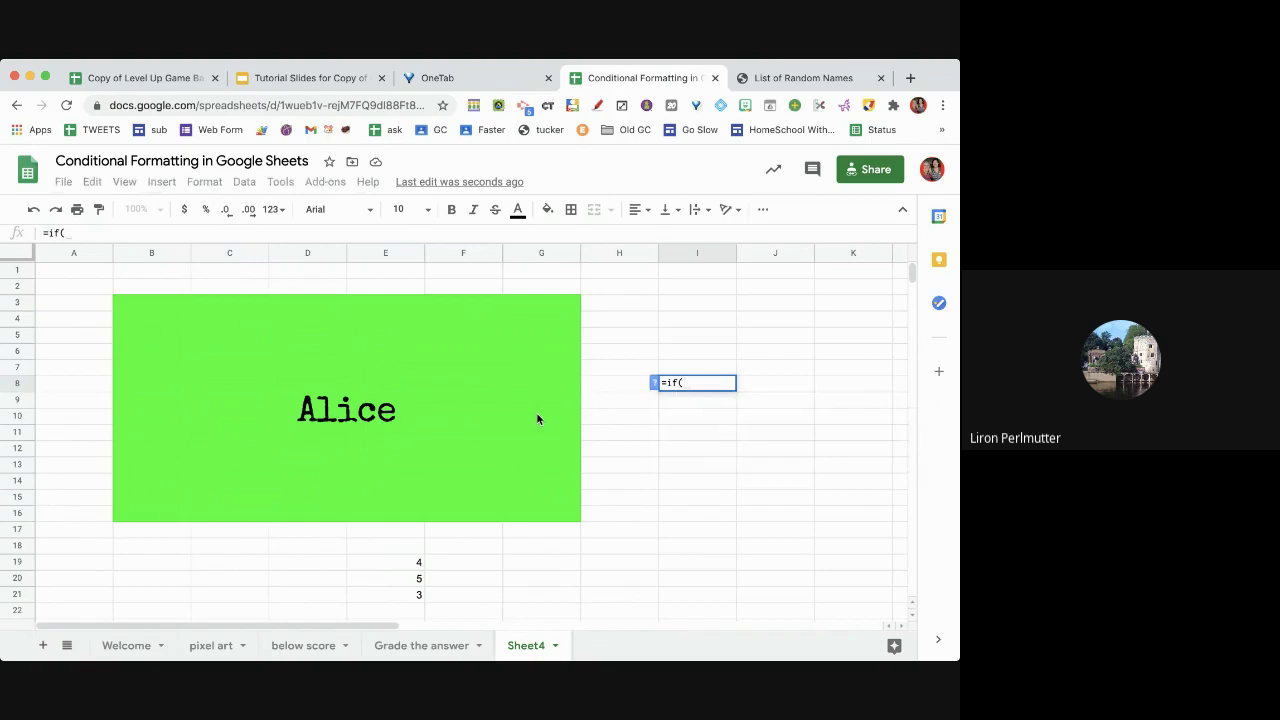
type("B3")
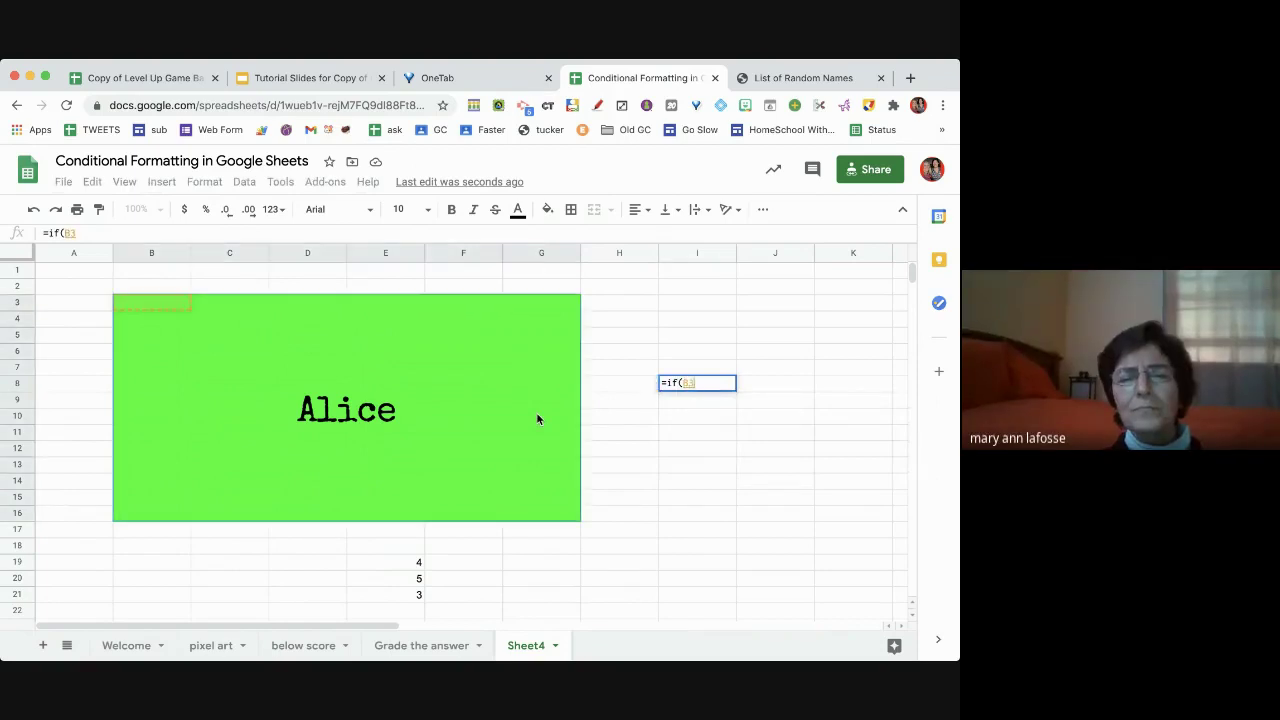
type("=\"\",")
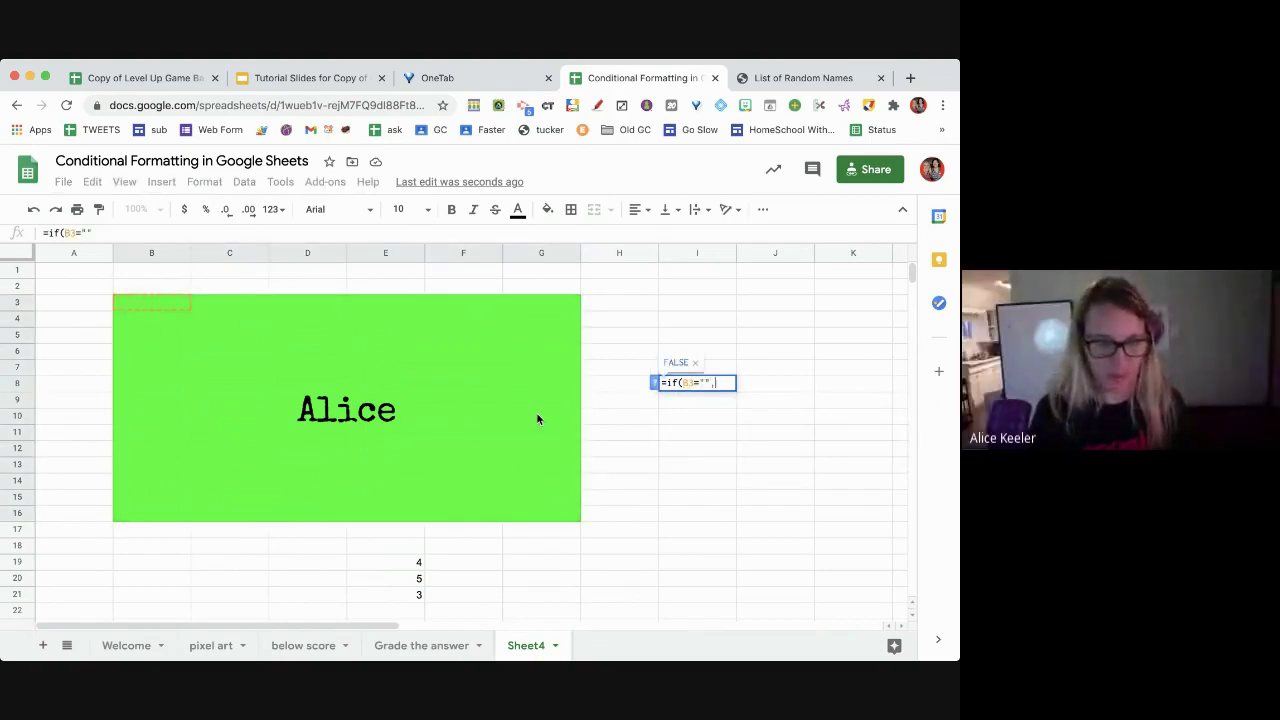
type("\"\",\"Bob\")")
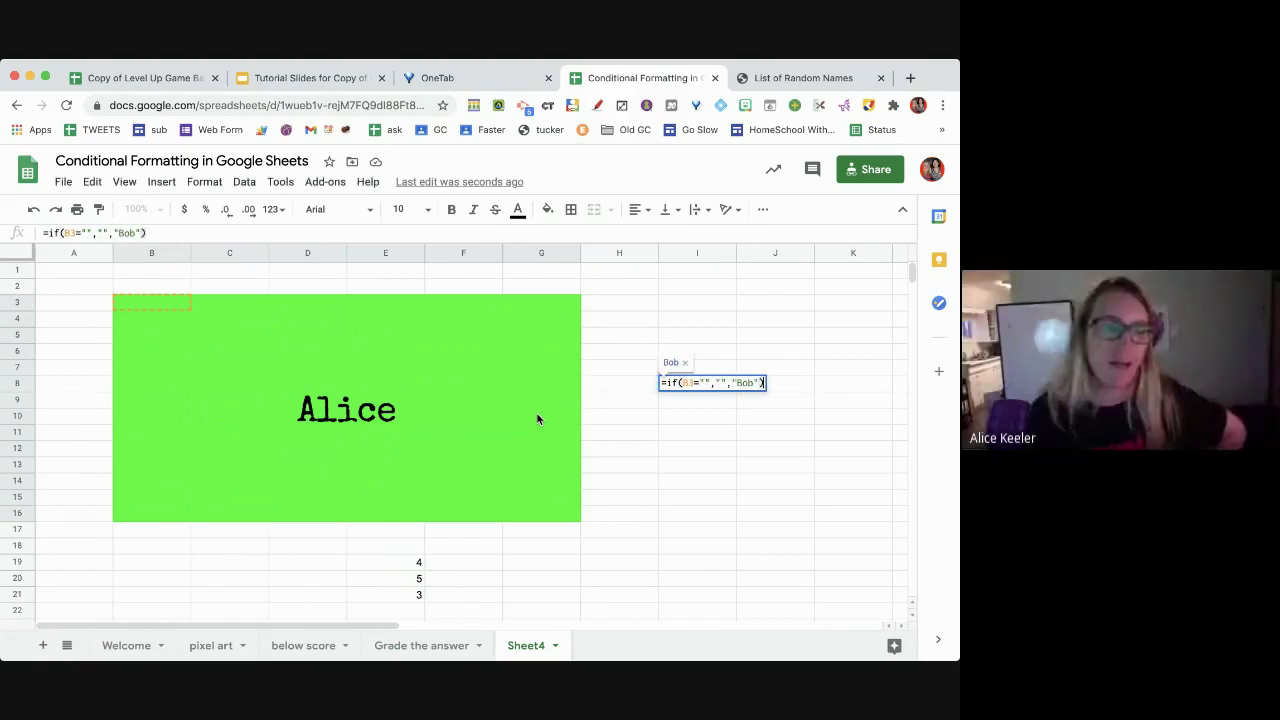
key("Return")
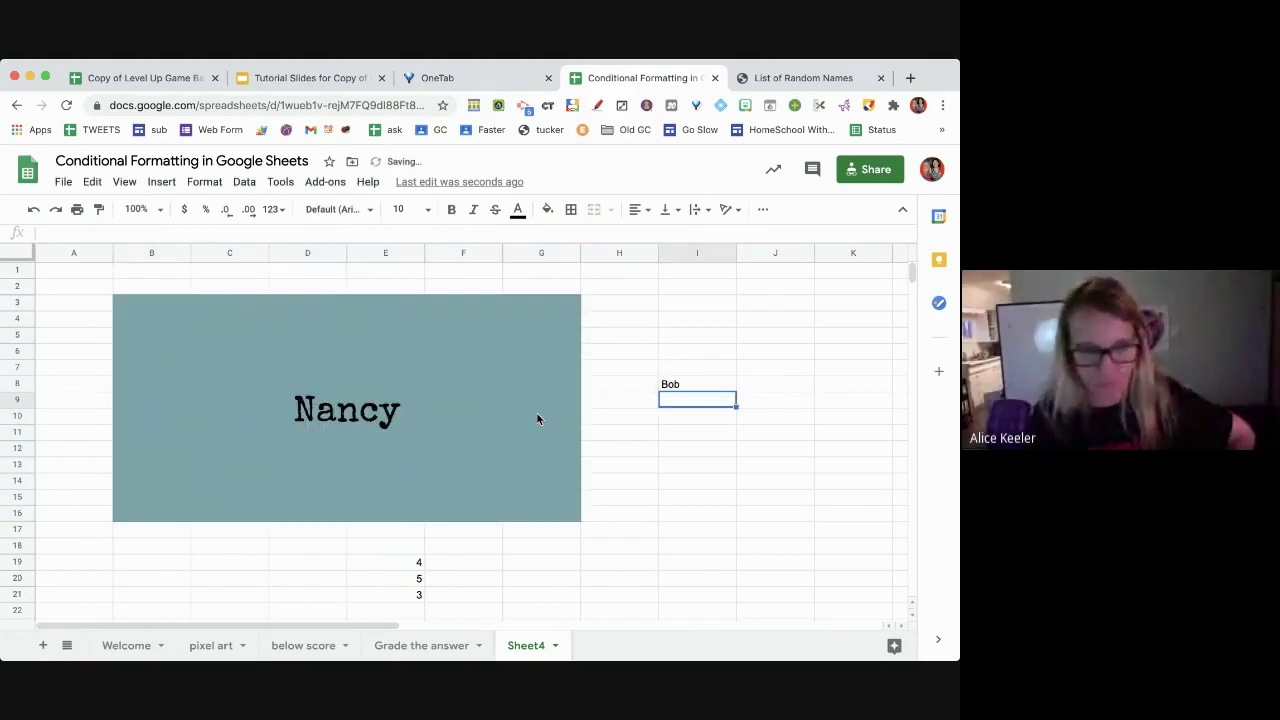
left_click(423, 407)
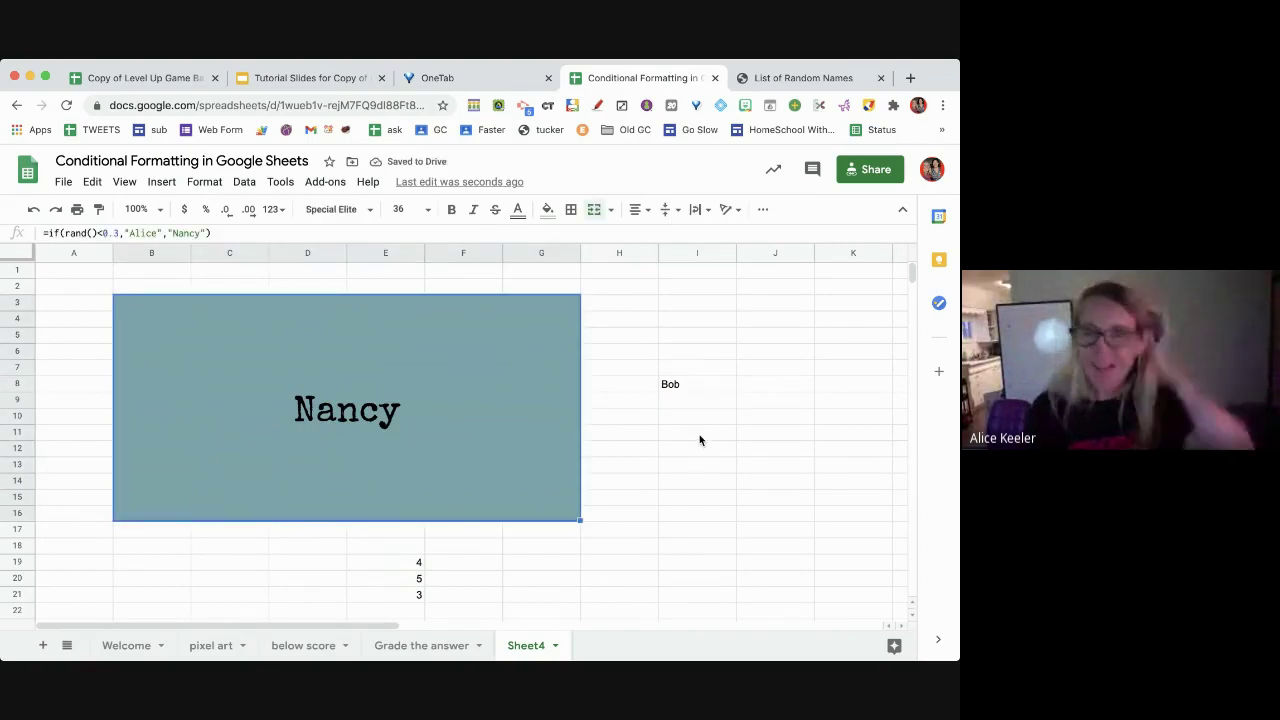
Enter a formula in I13 that references the merged name cell, B3
left_click(663, 463)
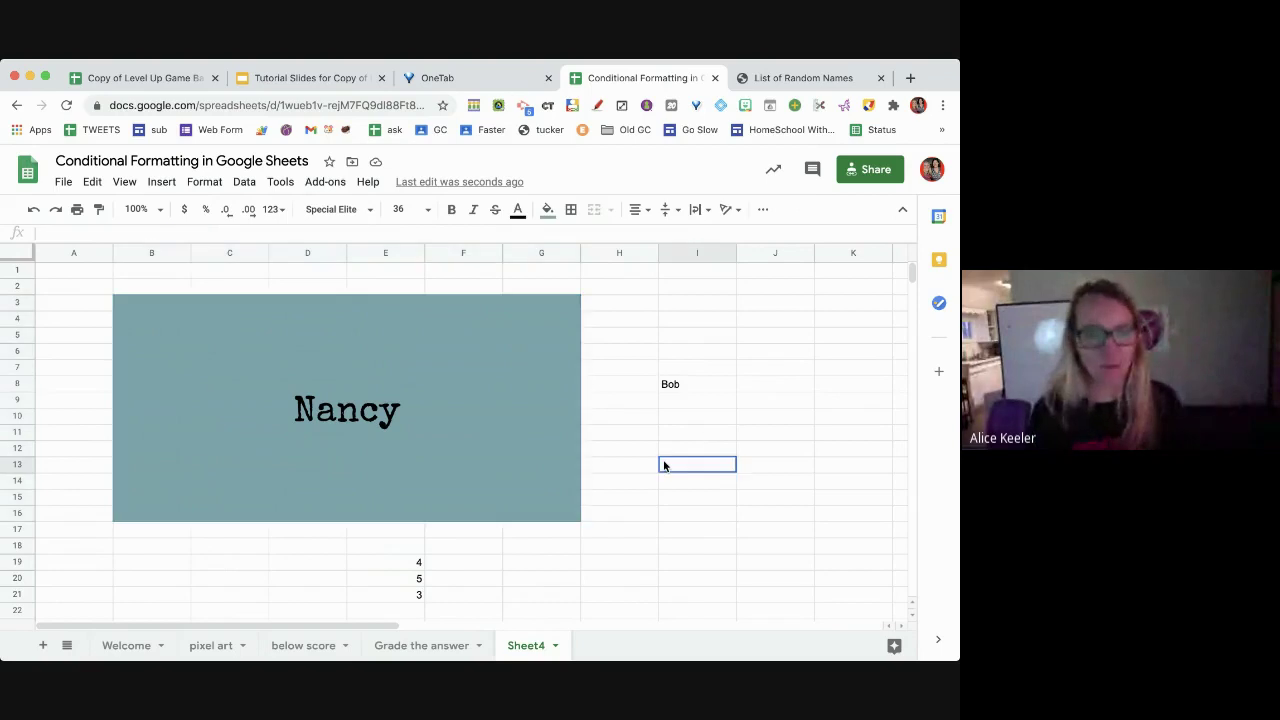
type("=")
left_click(502, 452)
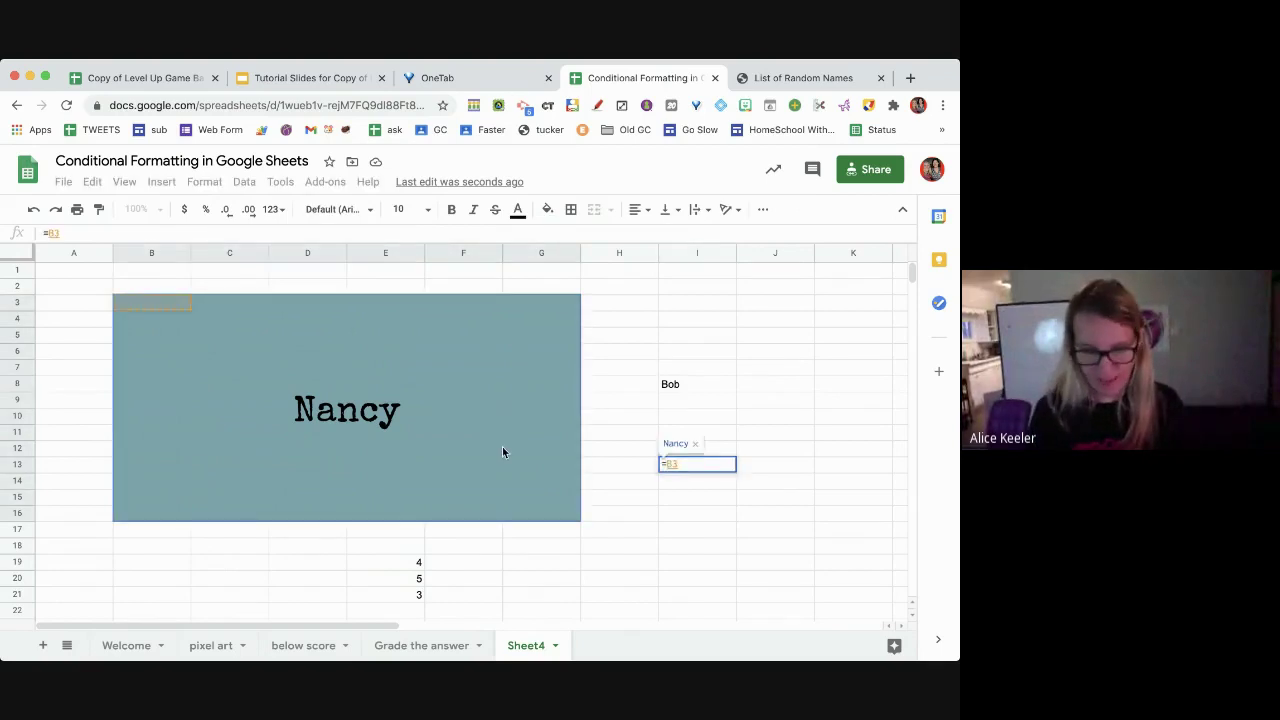
key("Return")
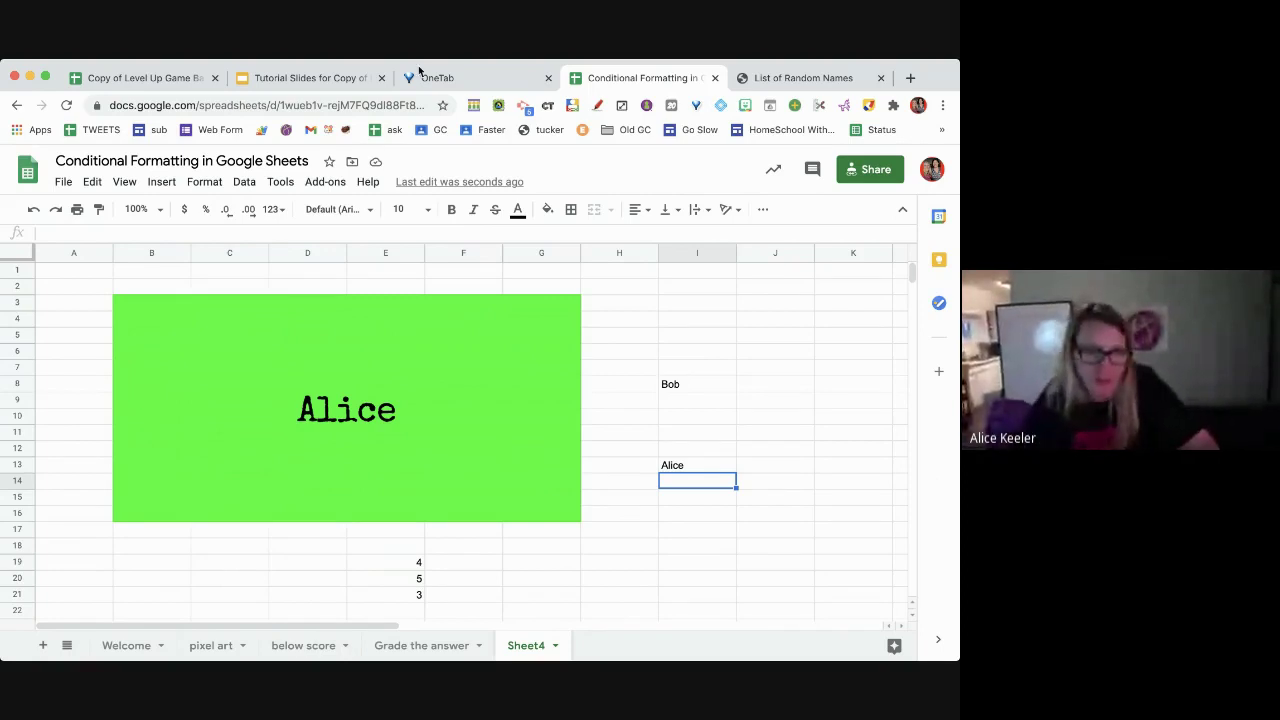
Hide column I and select the merged name cell
right_click(718, 252)
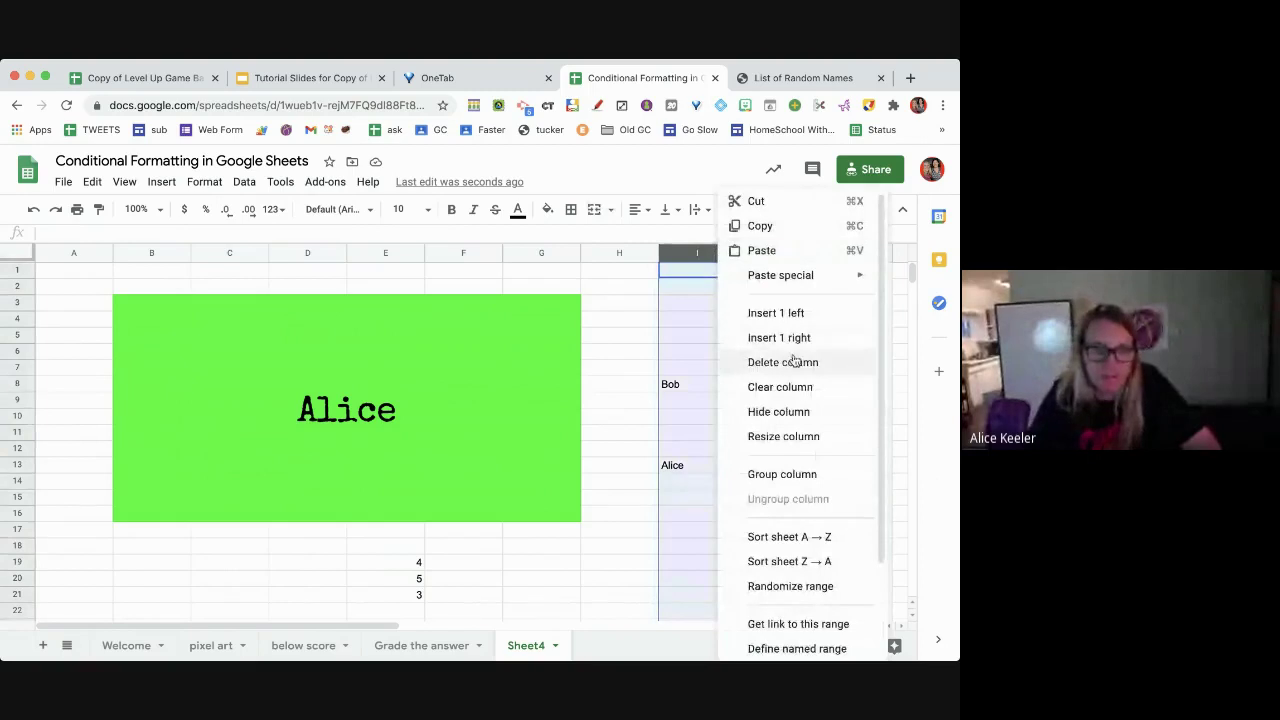
left_click(778, 412)
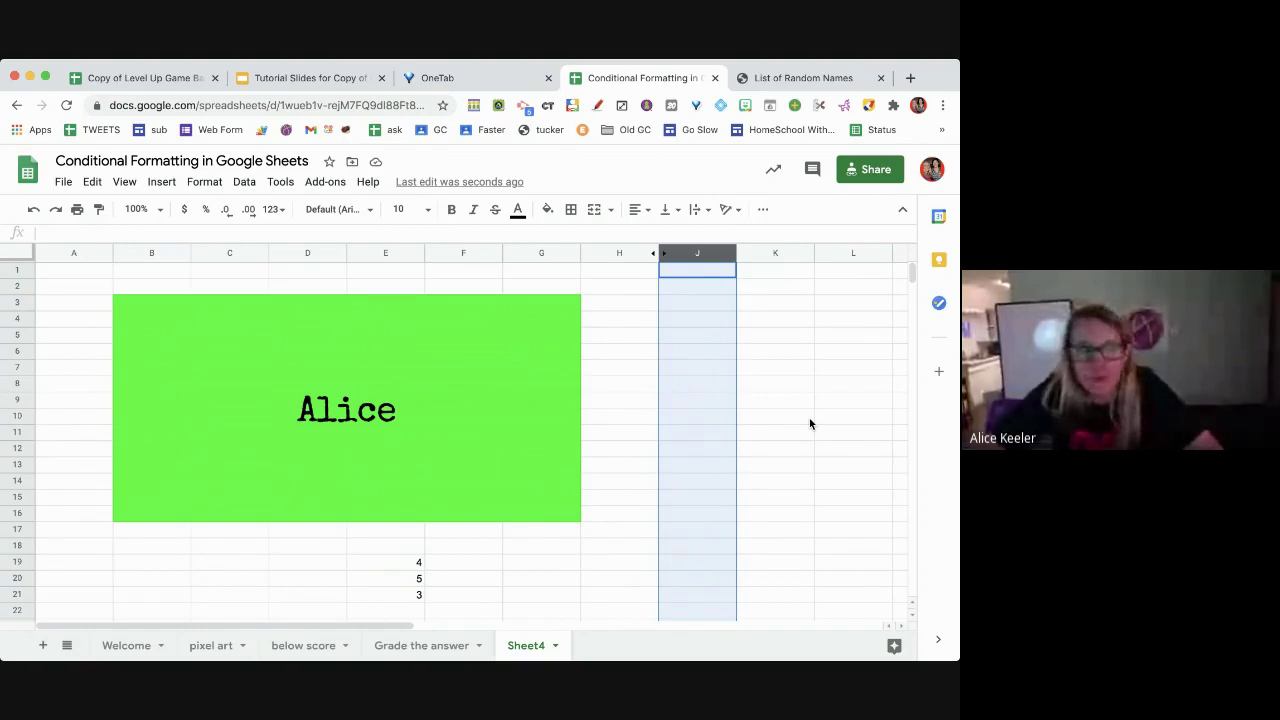
left_click(540, 447)
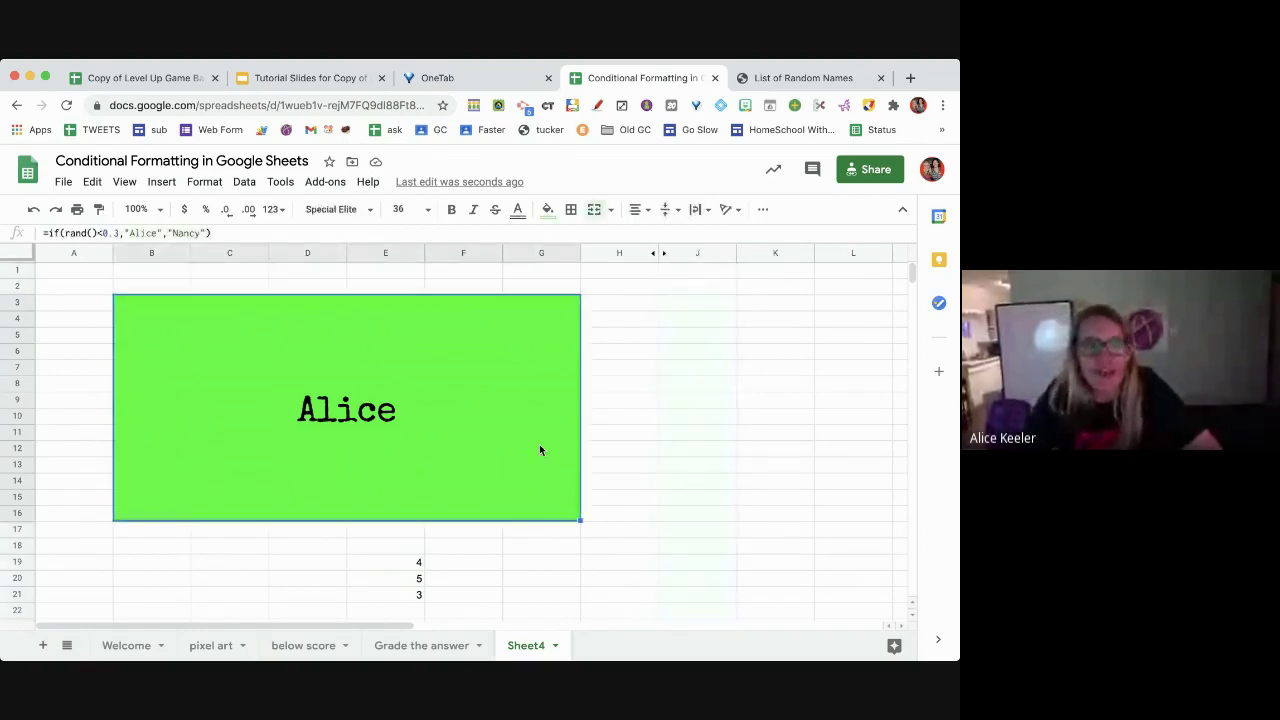